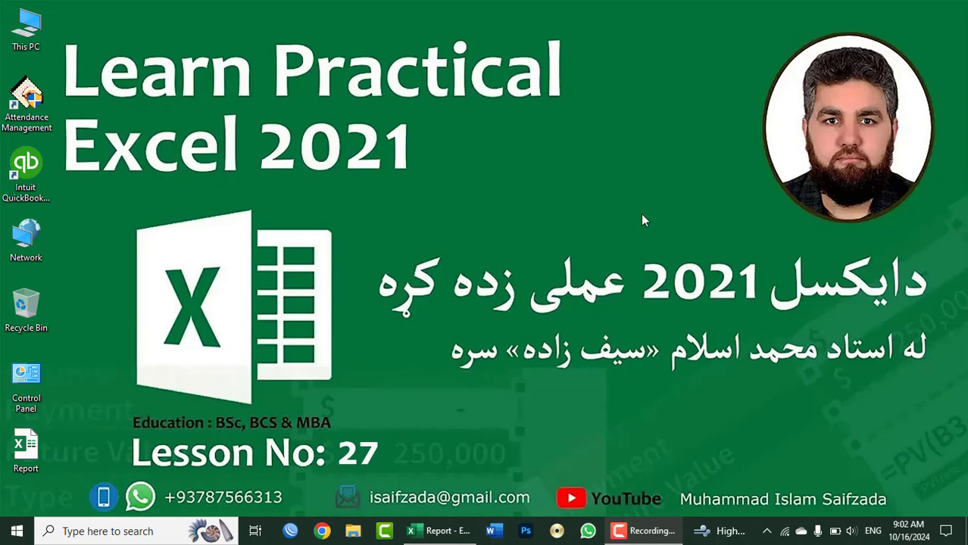
# Refresh the desktop and restore the Report workbook in Excel on the Expense sheet
pyautogui.rightClick(506, 158)
pyautogui.click(523, 196)
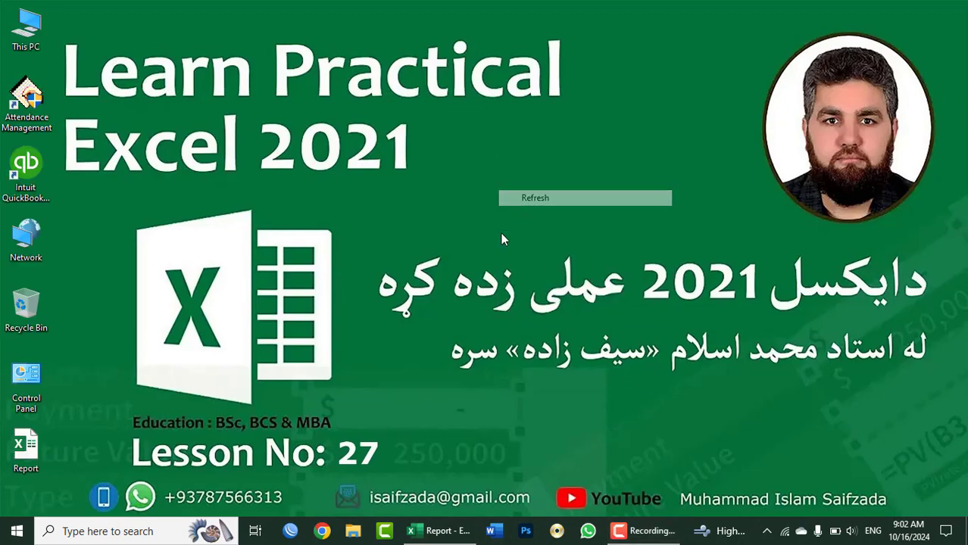
pyautogui.click(428, 531)
# Select empty cell D2 and bring up Excel's Insert commands for charts and sparklines
pyautogui.click(345, 225)
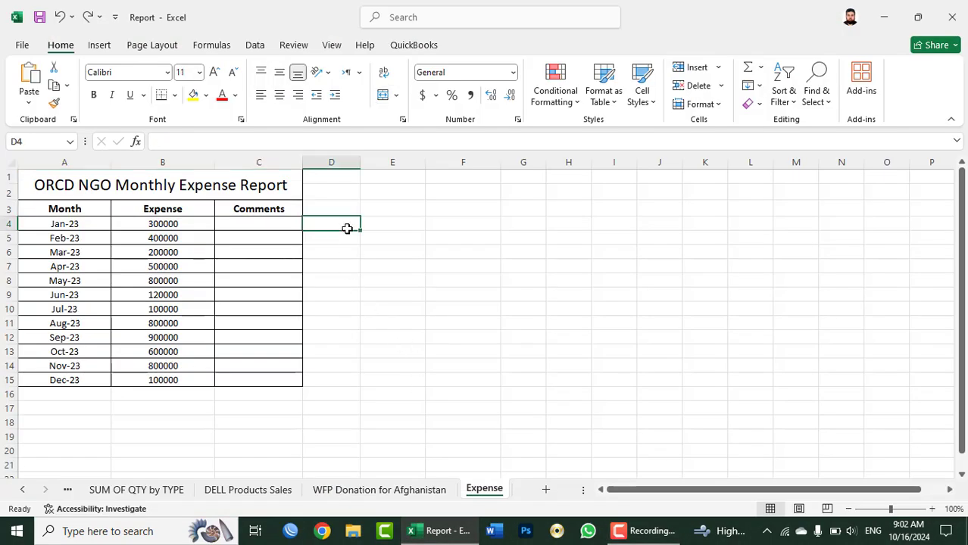
pyautogui.click(338, 198)
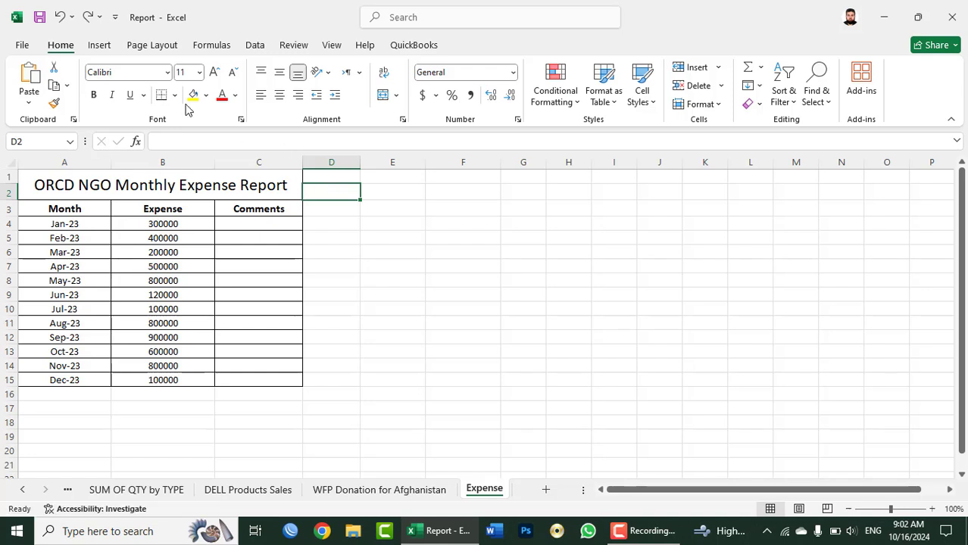
pyautogui.click(99, 45)
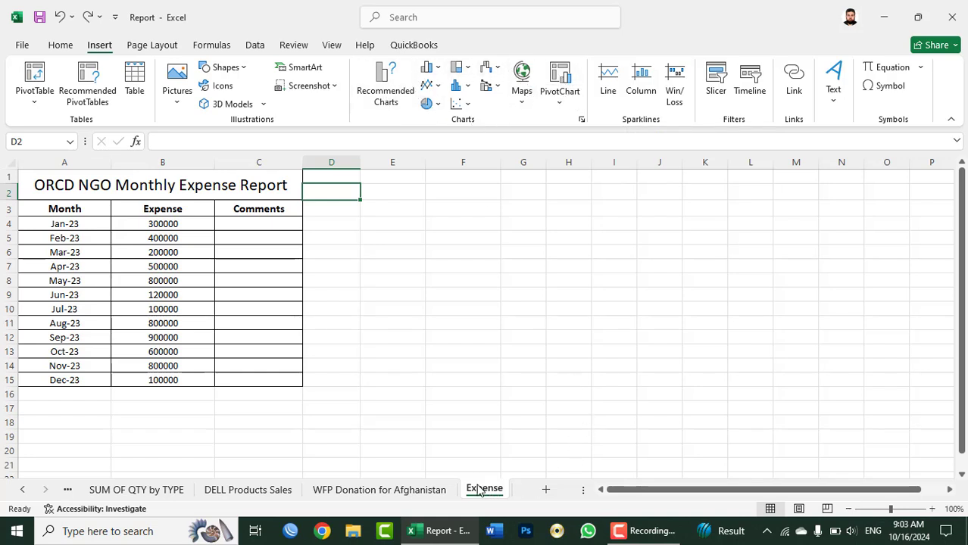
# Select the Month and Expense data in A3:B15
pyautogui.click(555, 317)
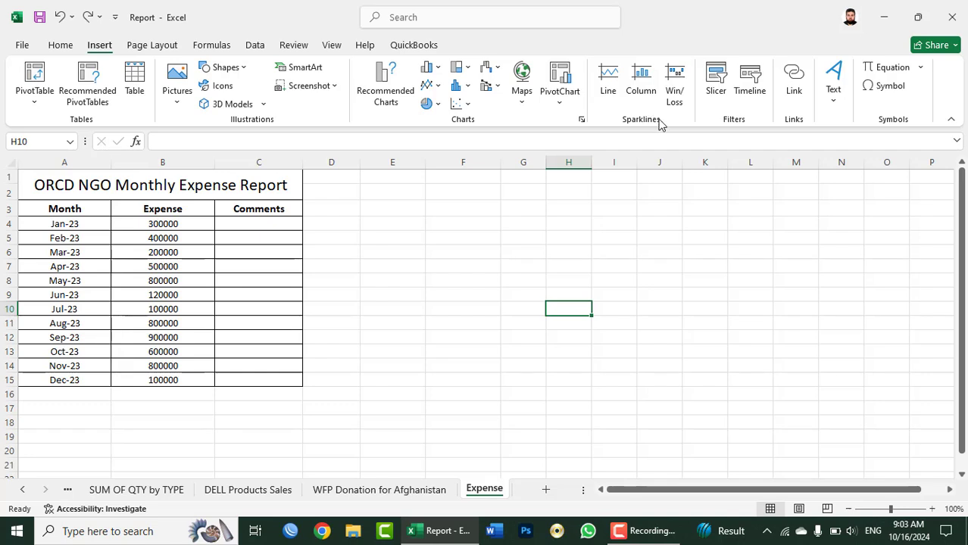
pyautogui.click(393, 206)
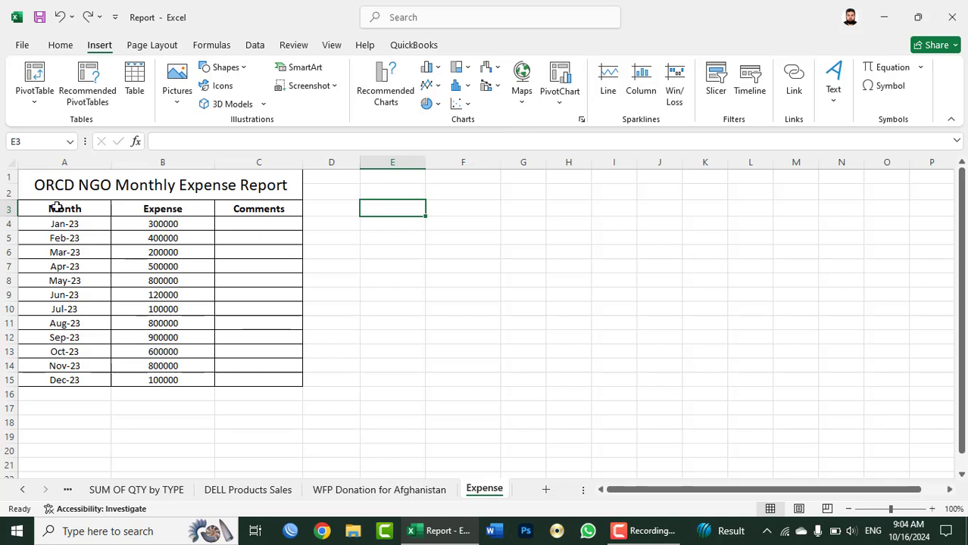
pyautogui.moveTo(56, 206); pyautogui.dragTo(168, 365)
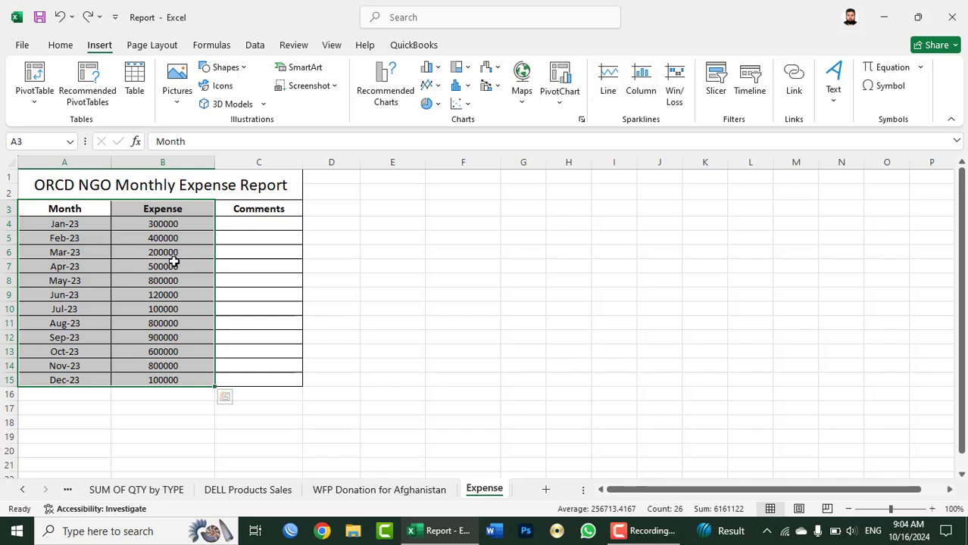
# Insert a 3-D pie chart from the Month and Expense data in A3:B15
pyautogui.moveTo(97, 188)
pyautogui.mouseDown()
pyautogui.moveTo(205, 316)
pyautogui.moveTo(203, 380)
pyautogui.mouseUp()
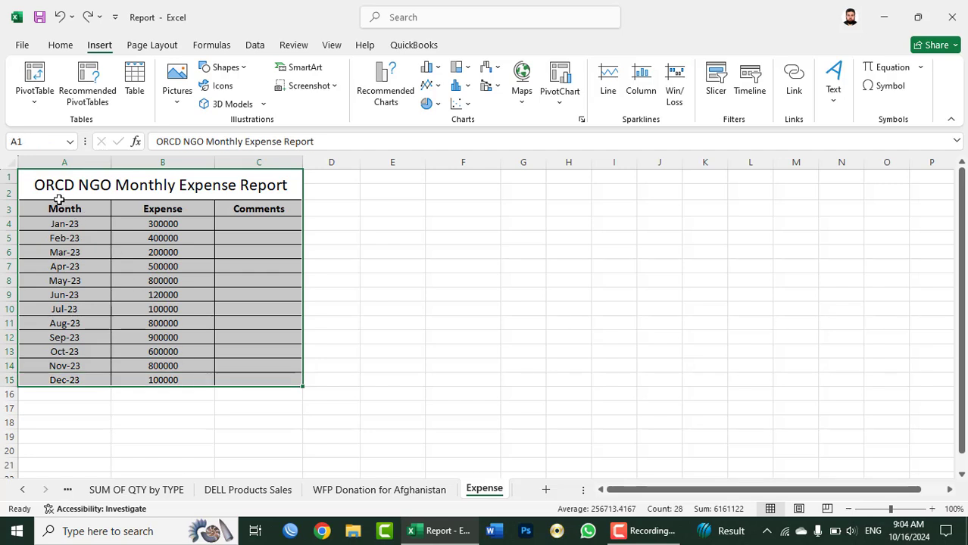
pyautogui.moveTo(61, 211); pyautogui.dragTo(162, 380)
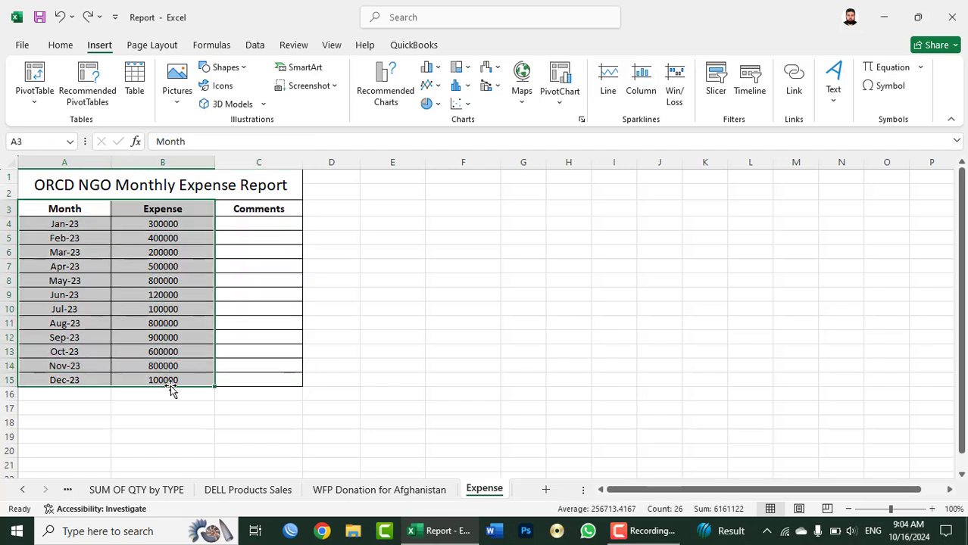
pyautogui.click(440, 107)
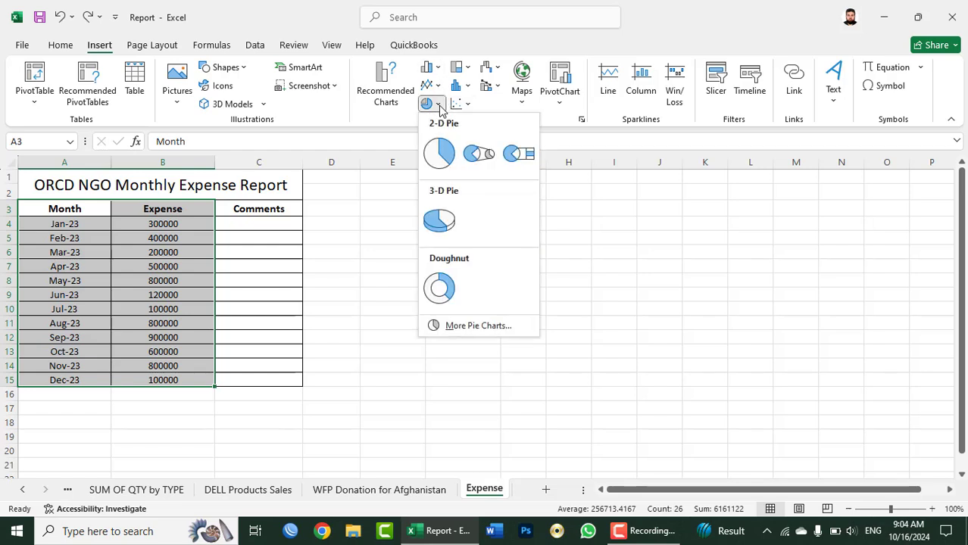
pyautogui.click(440, 222)
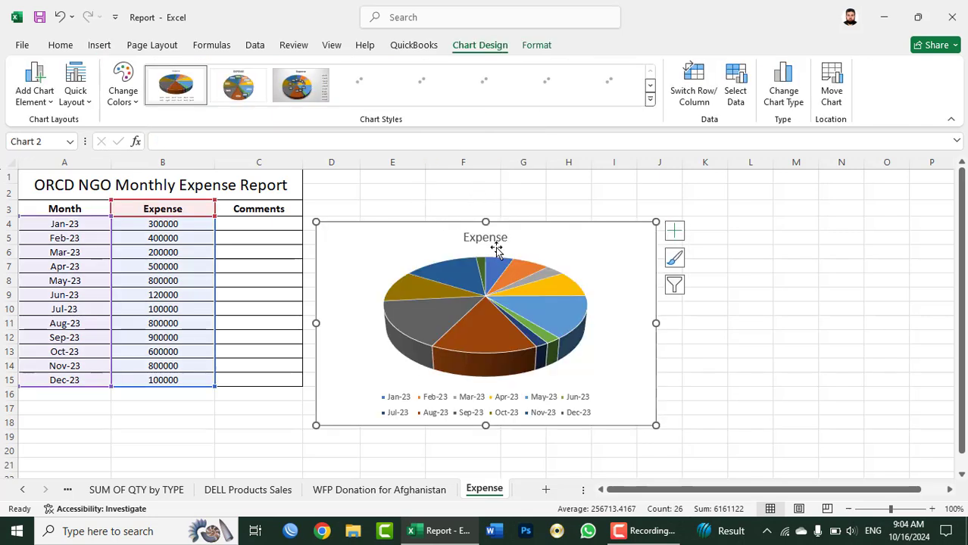
# Move the pie chart beside the table and enlarge it to span rows 1 to 15
pyautogui.moveTo(496, 251); pyautogui.dragTo(488, 200)
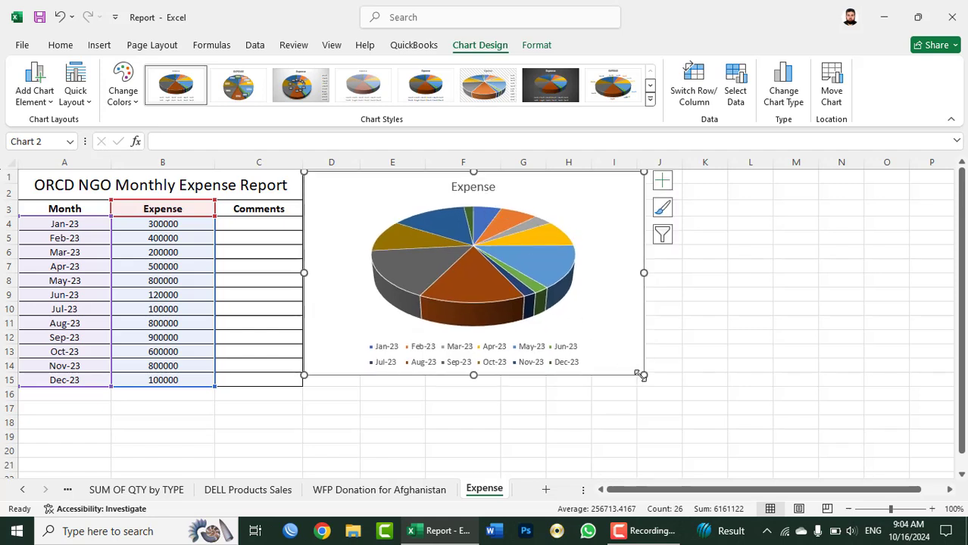
pyautogui.moveTo(640, 373); pyautogui.dragTo(650, 386)
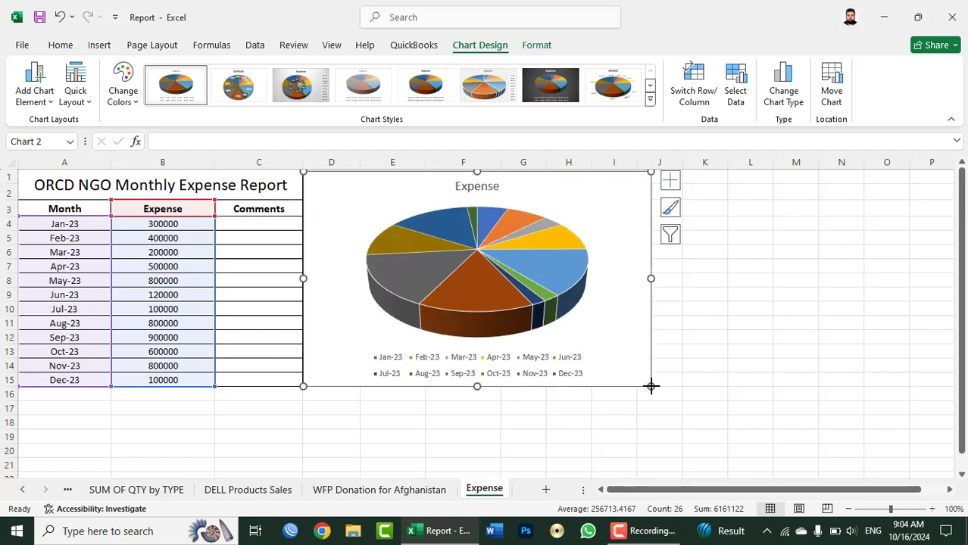
pyautogui.click(712, 307)
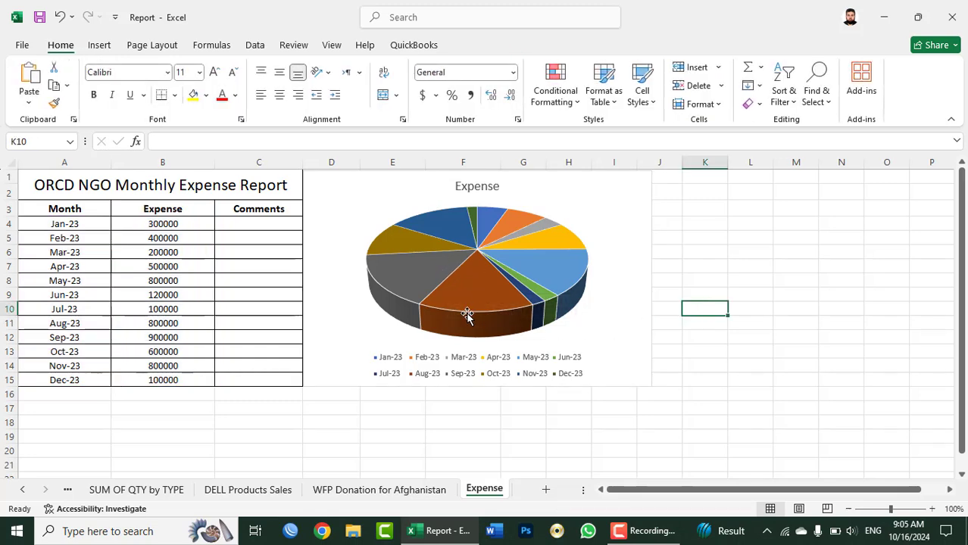
# Add Outside End data labels showing each month's expense value on the pie slices
pyautogui.click(485, 257)
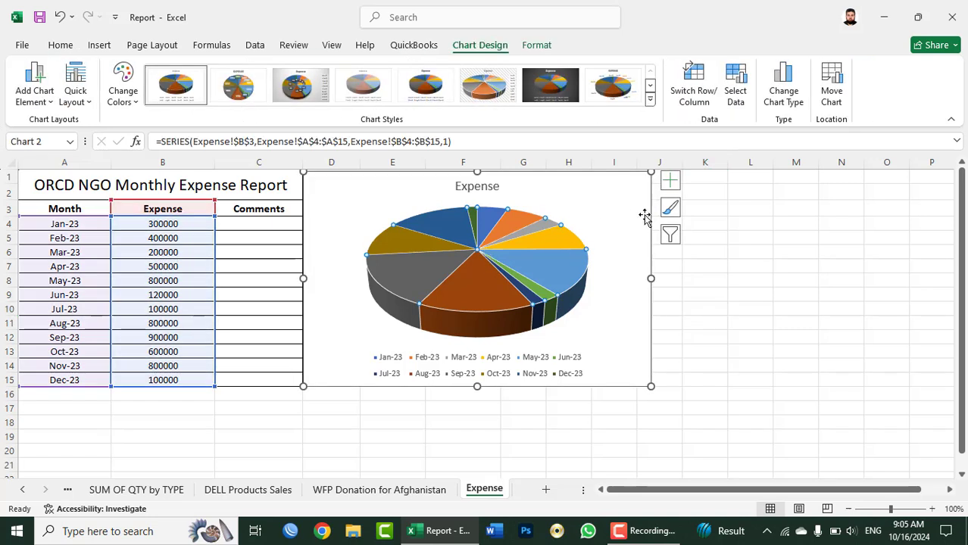
pyautogui.click(671, 183)
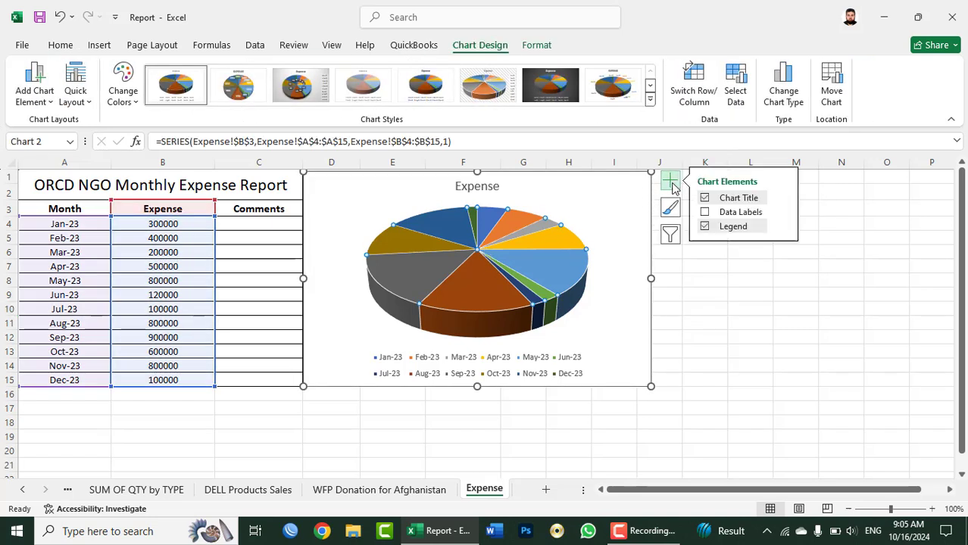
pyautogui.click(705, 212)
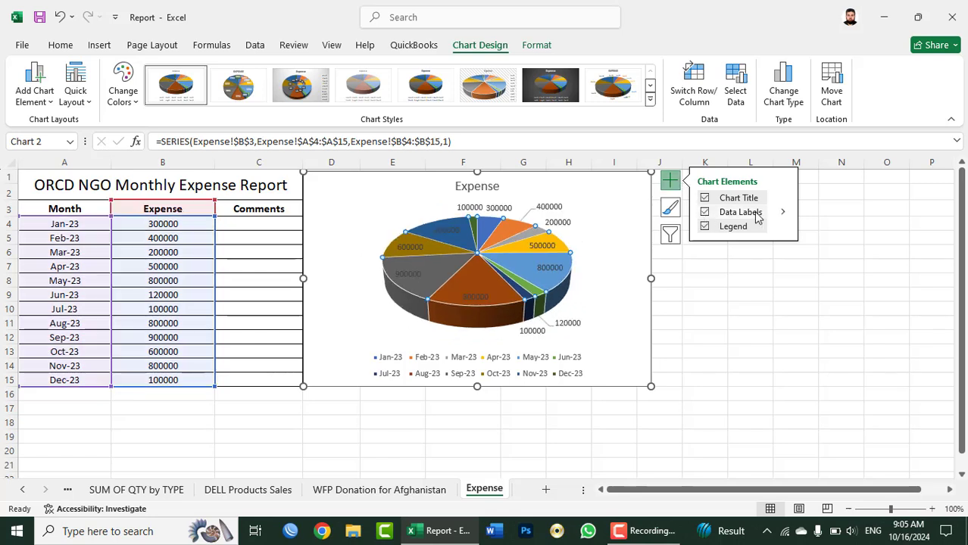
pyautogui.click(783, 213)
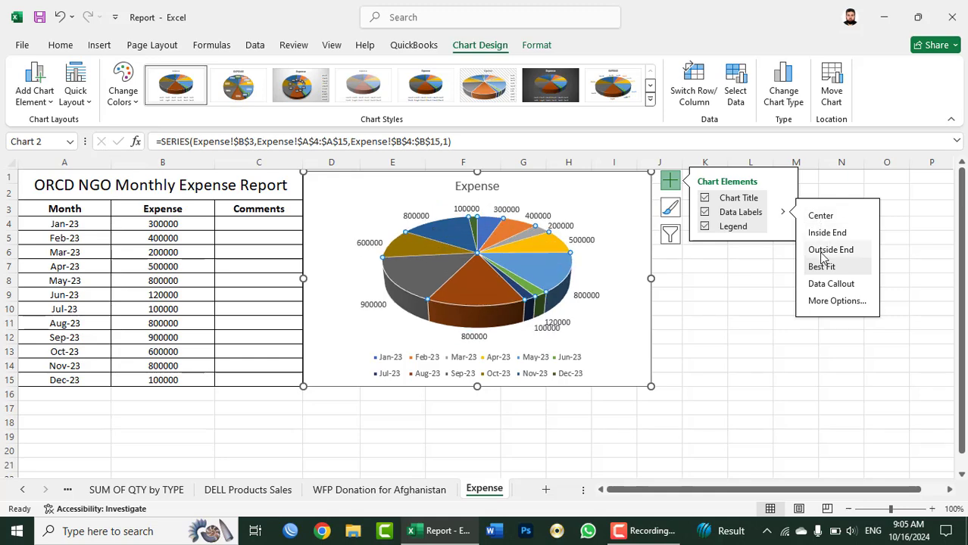
pyautogui.click(732, 327)
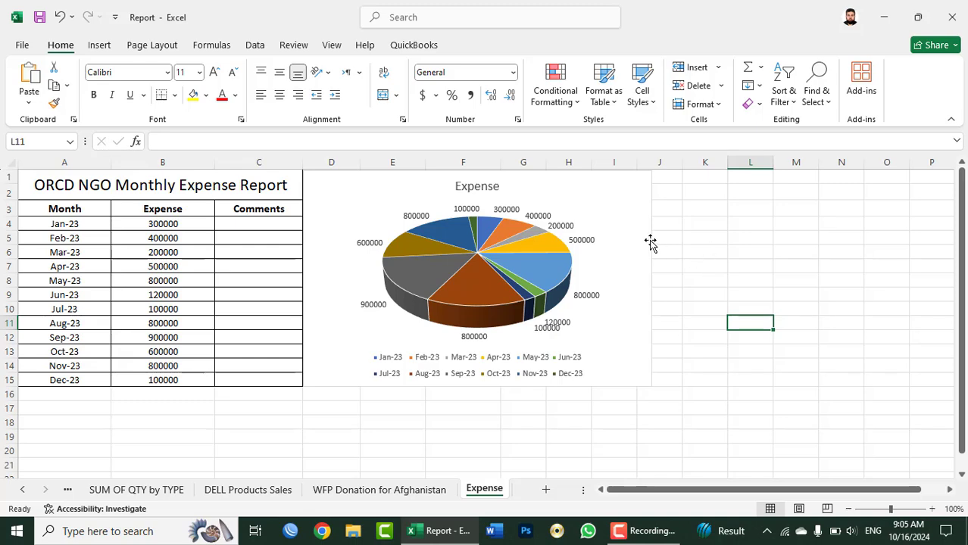
pyautogui.click(622, 196)
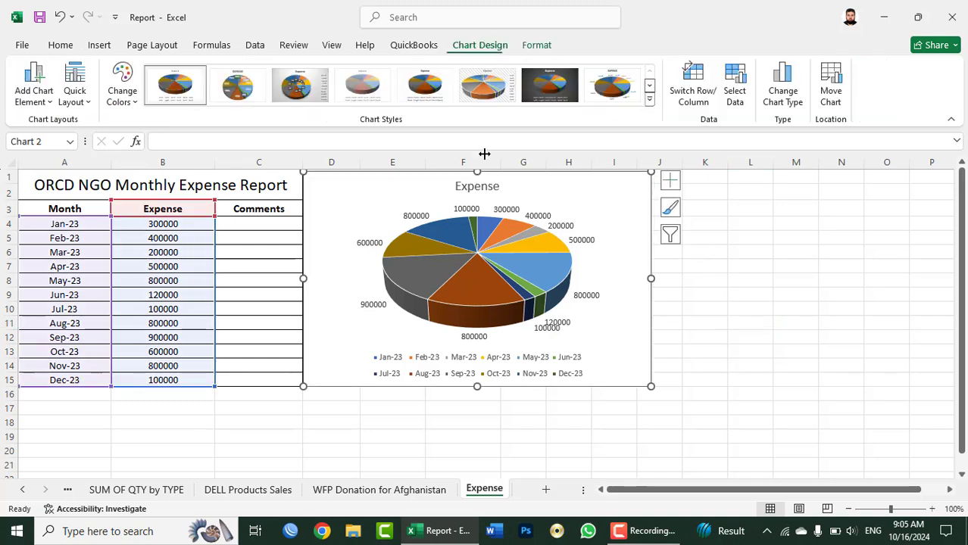
pyautogui.click(99, 45)
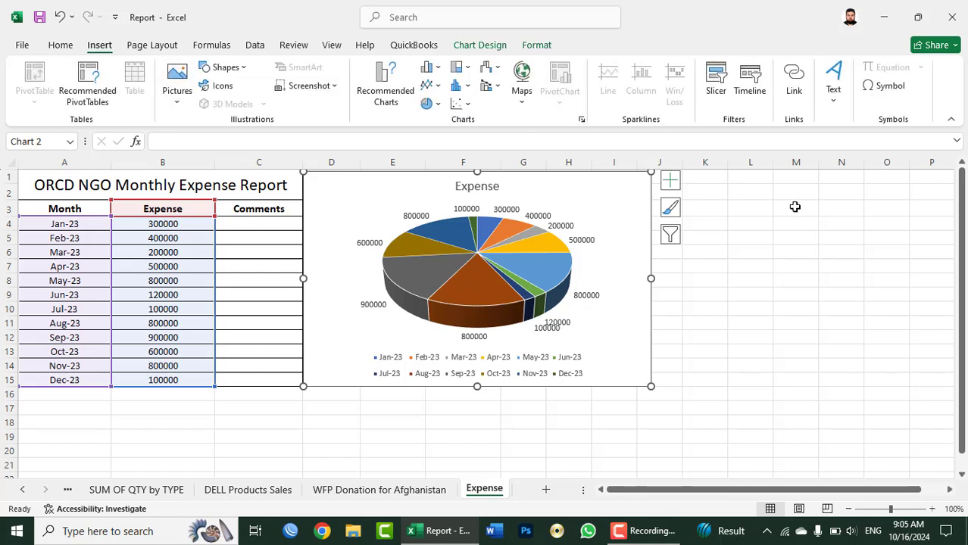
pyautogui.click(698, 179)
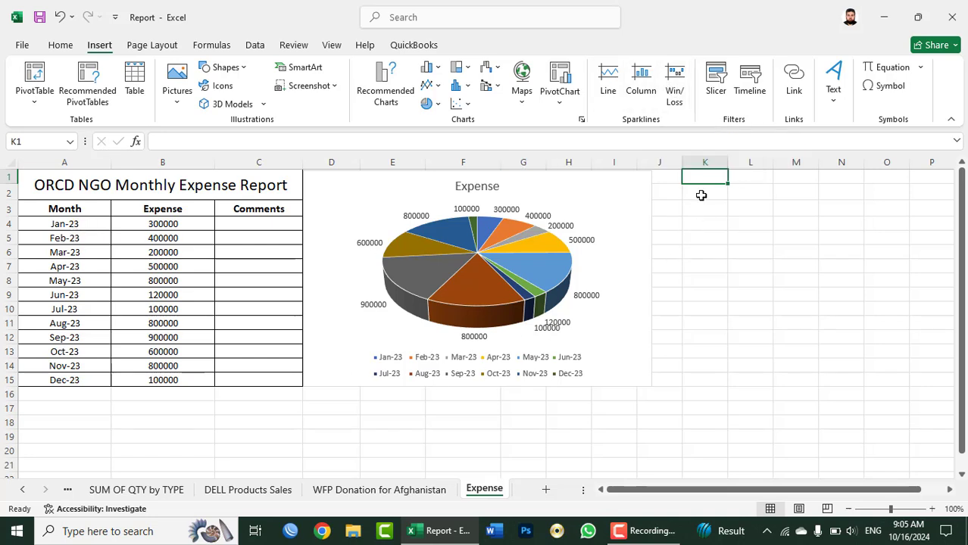
pyautogui.moveTo(608, 197); pyautogui.dragTo(853, 192)
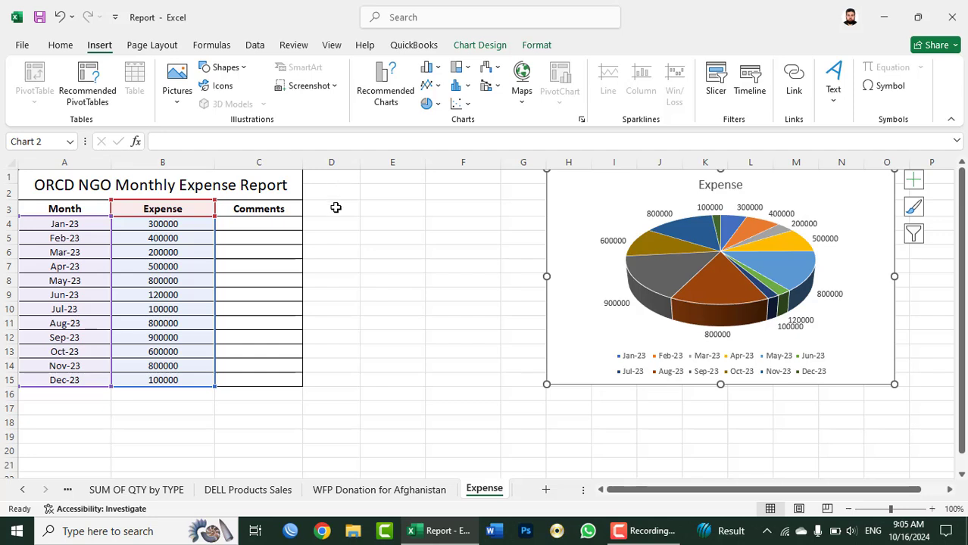
pyautogui.click(336, 208)
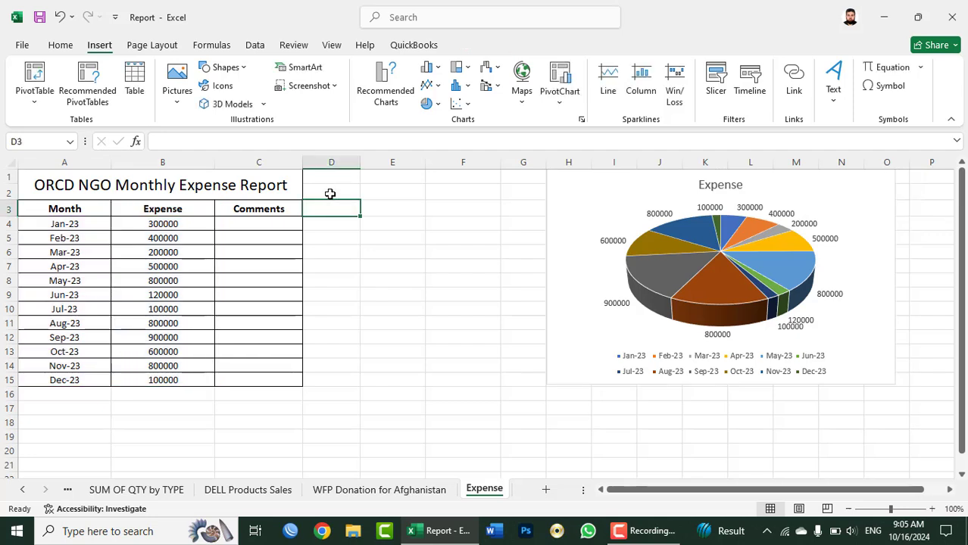
pyautogui.click(330, 194)
pyautogui.moveTo(360, 162); pyautogui.dragTo(429, 167)
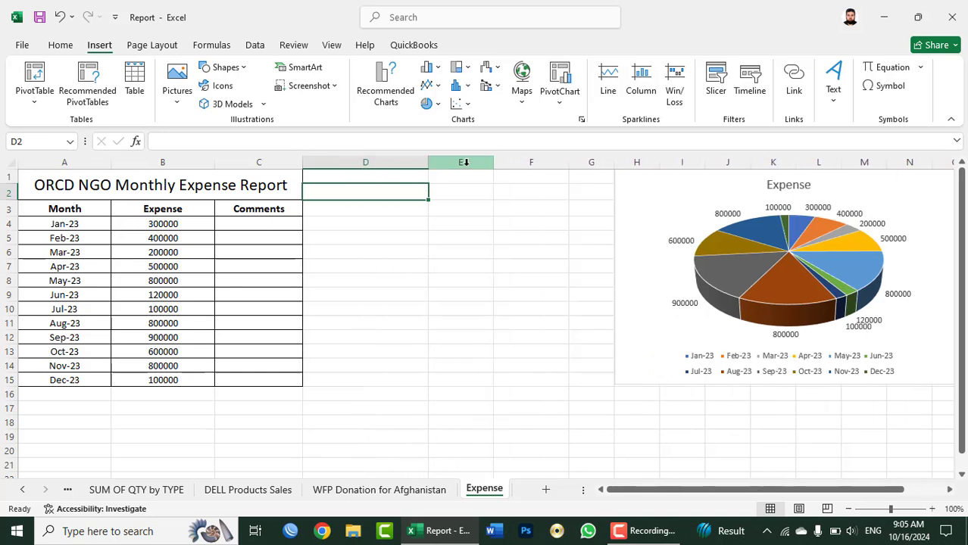
pyautogui.click(356, 208)
pyautogui.write('Spar')
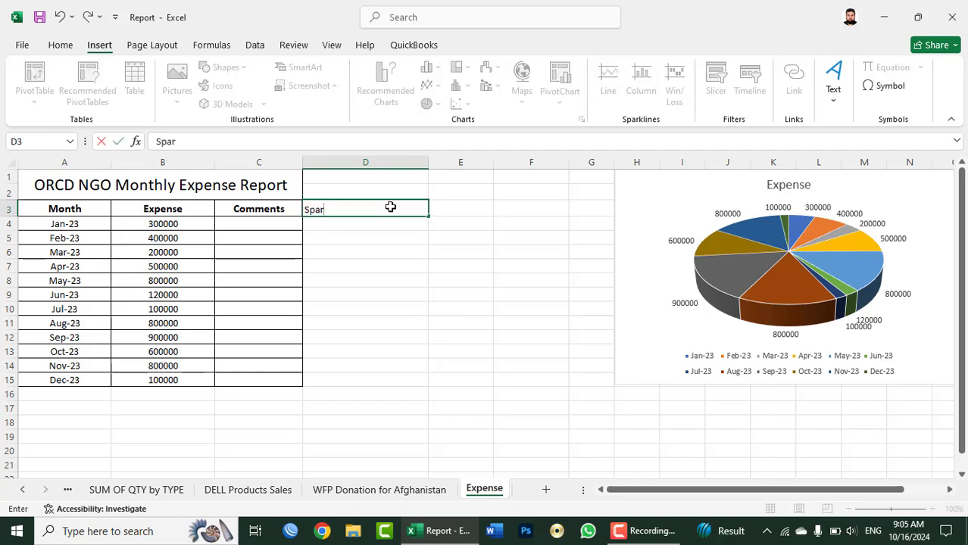
pyautogui.write('klines')
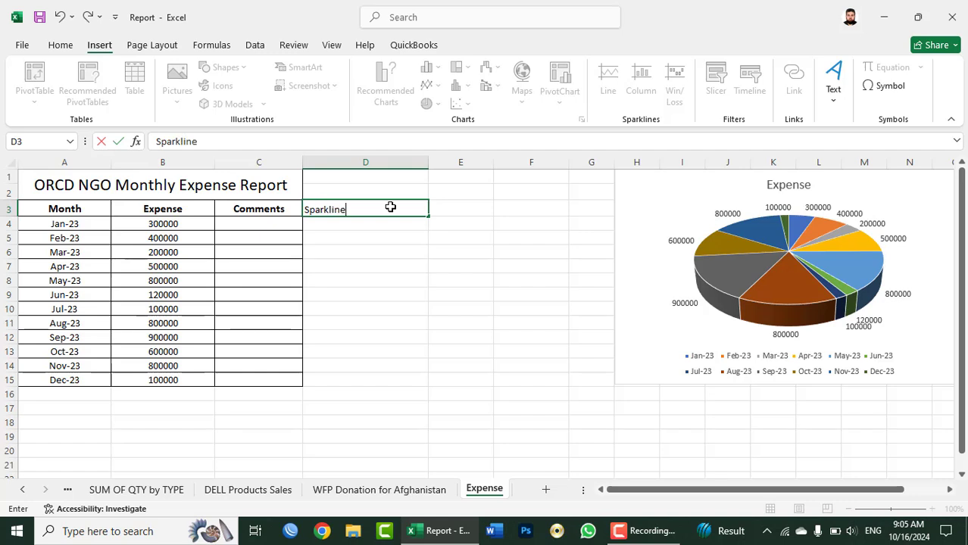
pyautogui.write(' Chart')
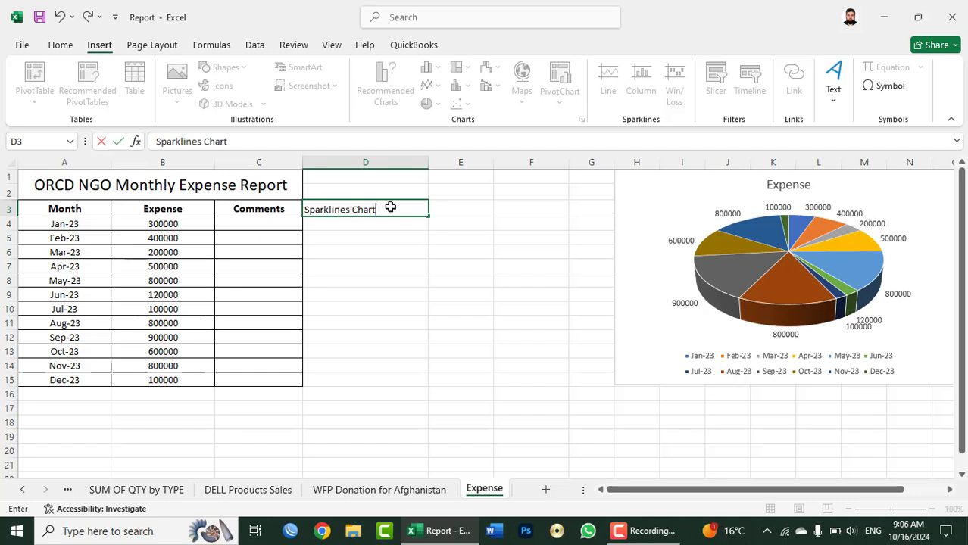
pyautogui.press('Return')
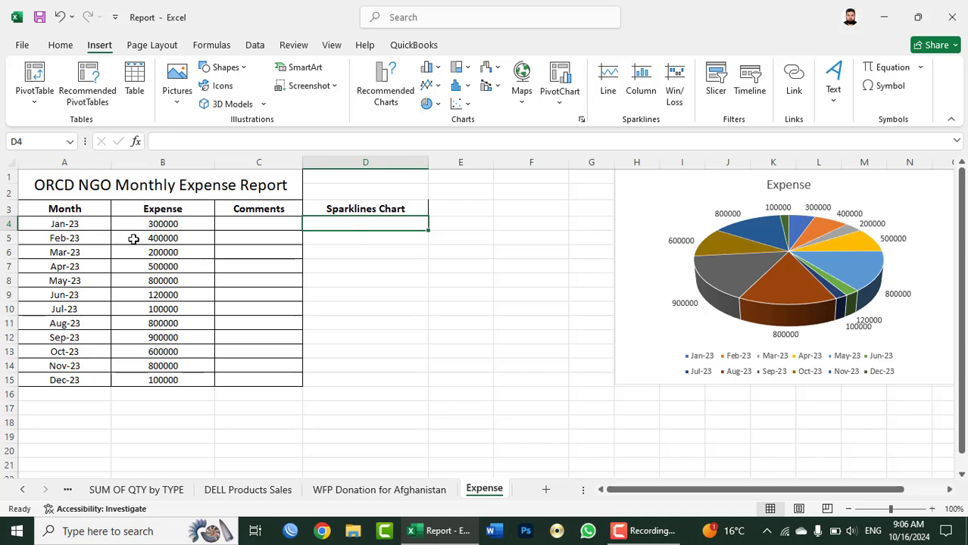
# Select the twelve Expense values in B4:B15
pyautogui.moveTo(67, 209)
pyautogui.mouseDown()
pyautogui.moveTo(163, 325)
pyautogui.moveTo(165, 379)
pyautogui.mouseUp()
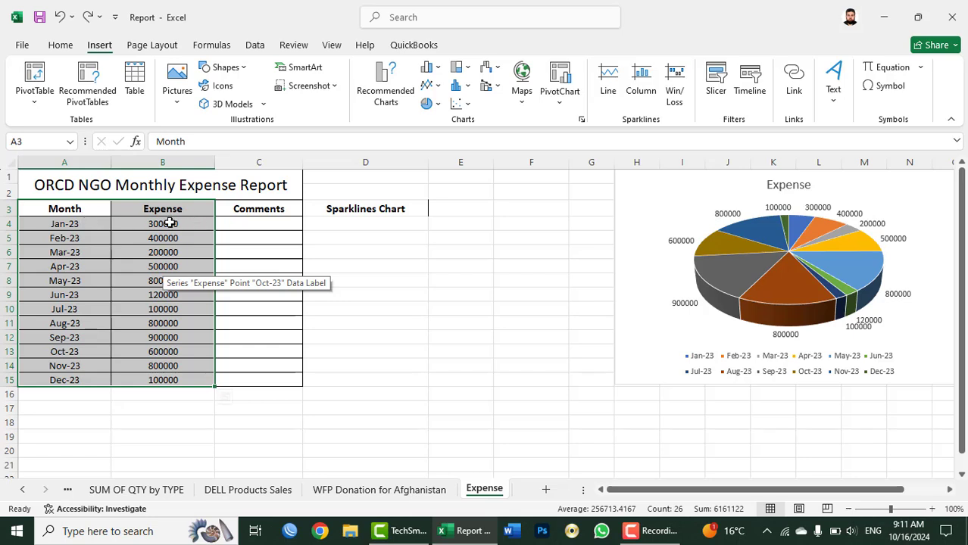
pyautogui.moveTo(169, 223); pyautogui.dragTo(168, 379)
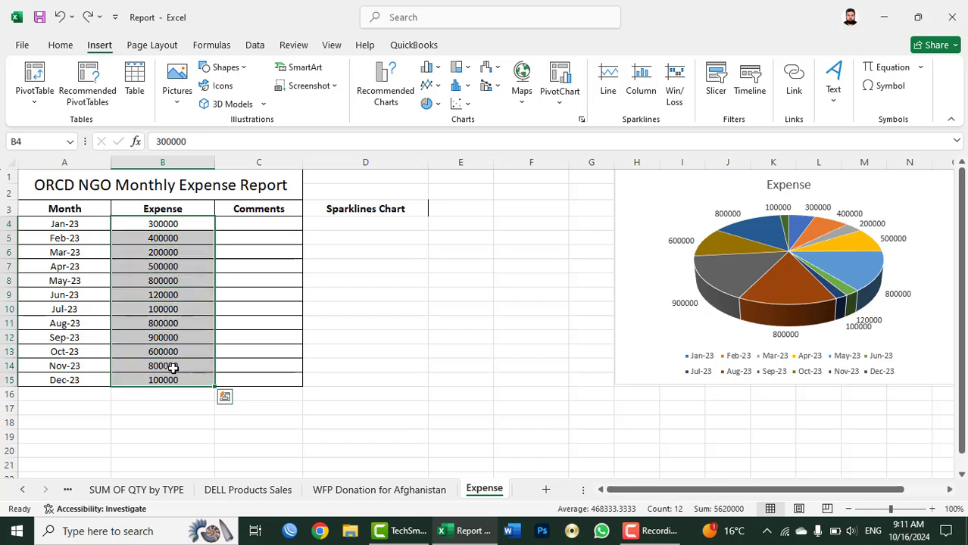
# Insert a line sparkline in cell D4 using data range B4:B15
pyautogui.click(610, 78)
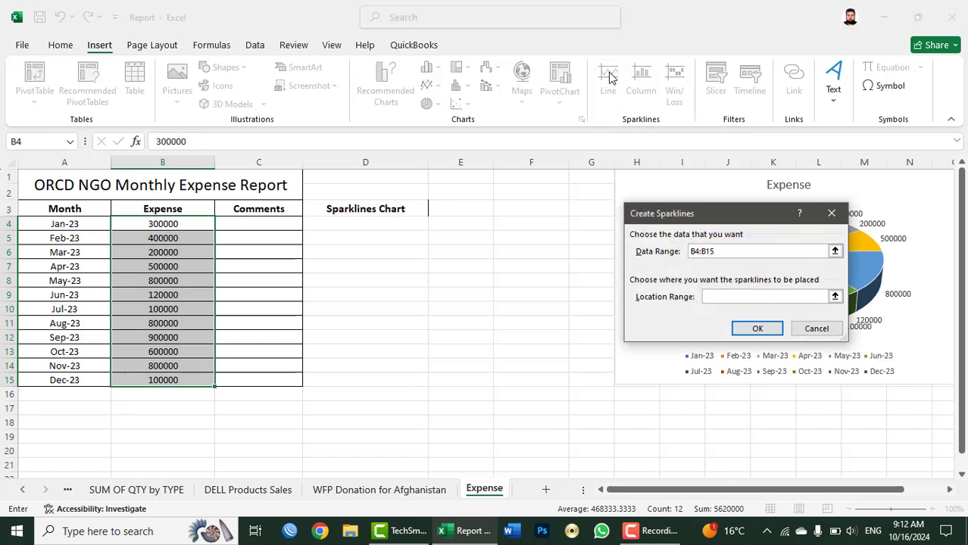
pyautogui.click(734, 251)
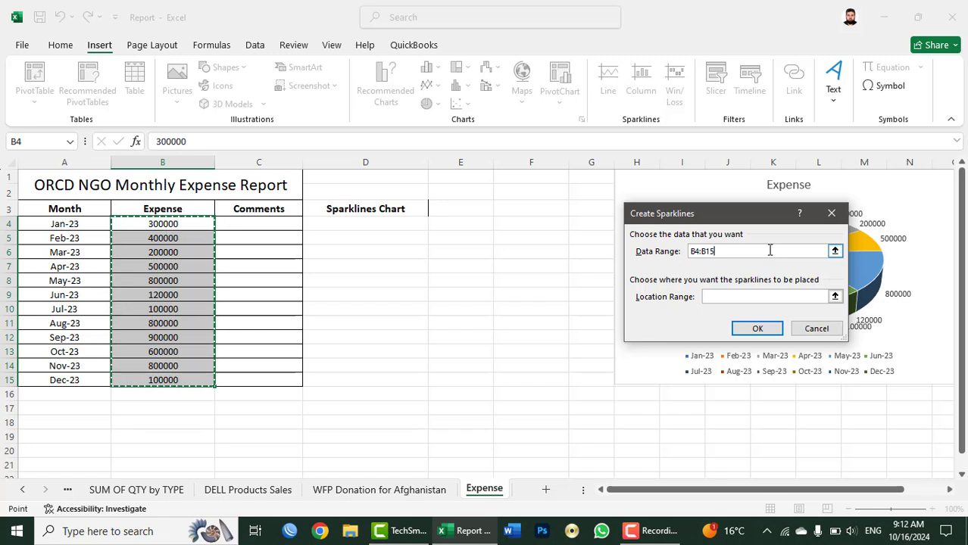
pyautogui.click(720, 299)
pyautogui.click(718, 295)
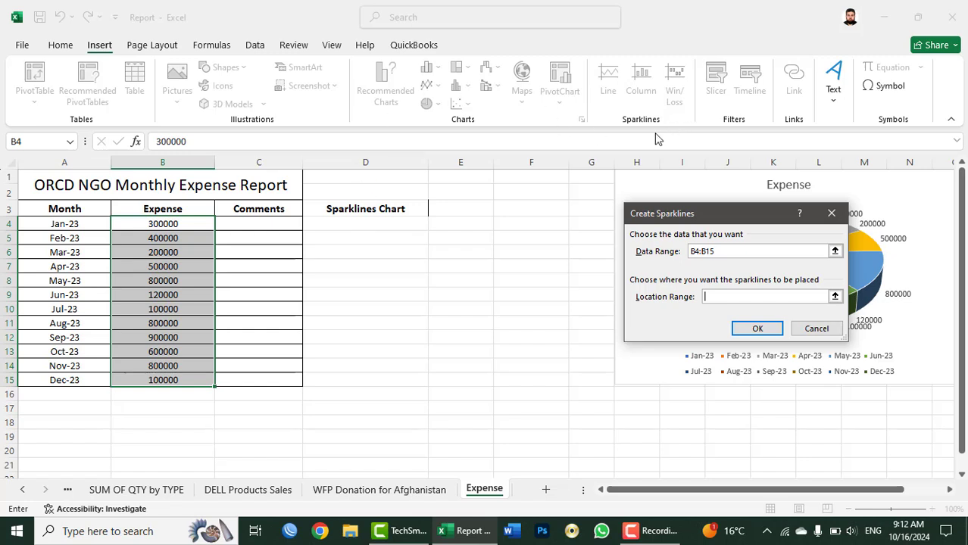
pyautogui.click(353, 223)
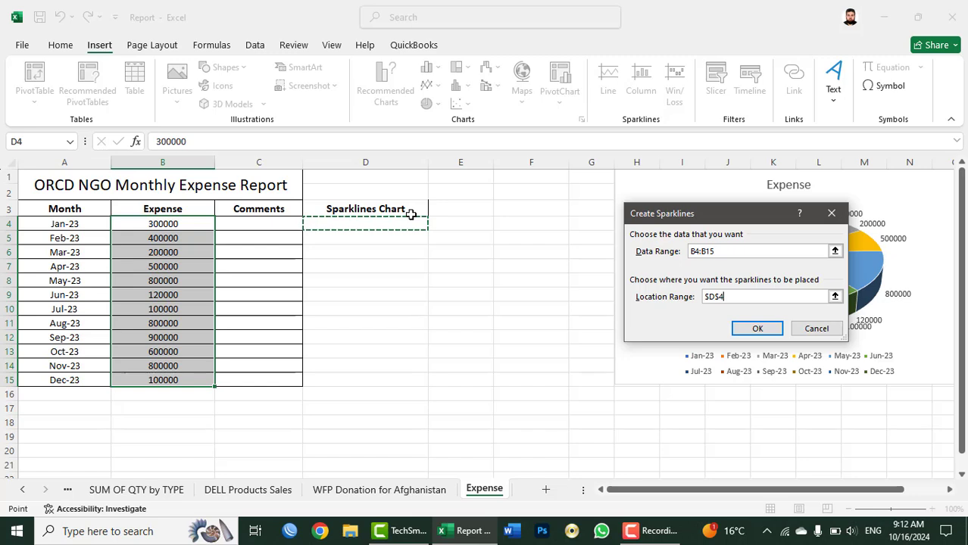
pyautogui.click(745, 331)
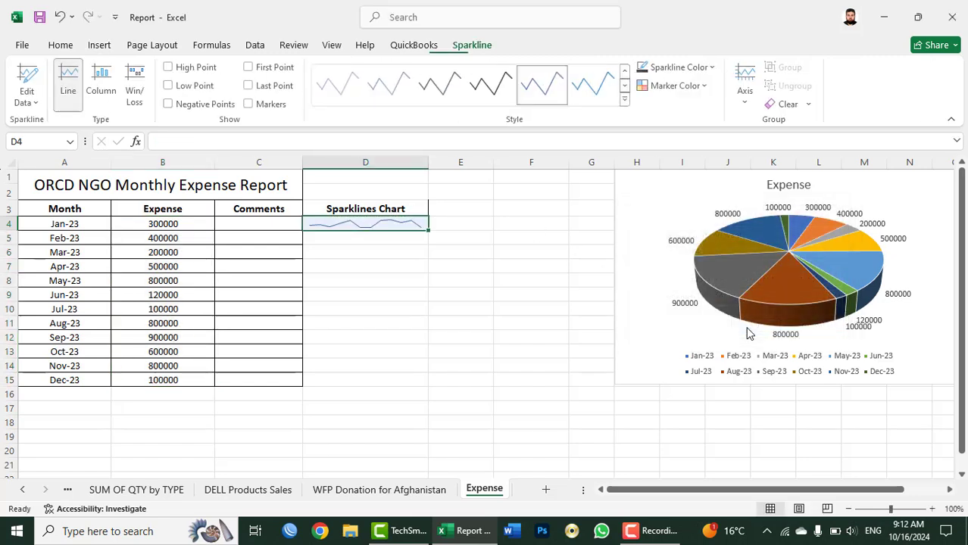
pyautogui.click(450, 225)
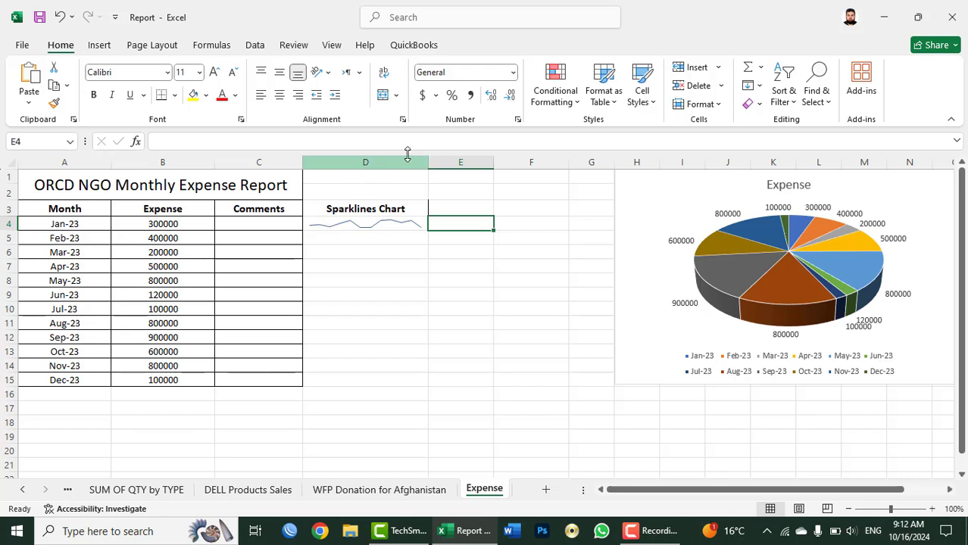
# Widen column D and heighten row 4 to enlarge the D4 line sparkline
pyautogui.moveTo(427, 161); pyautogui.dragTo(559, 166)
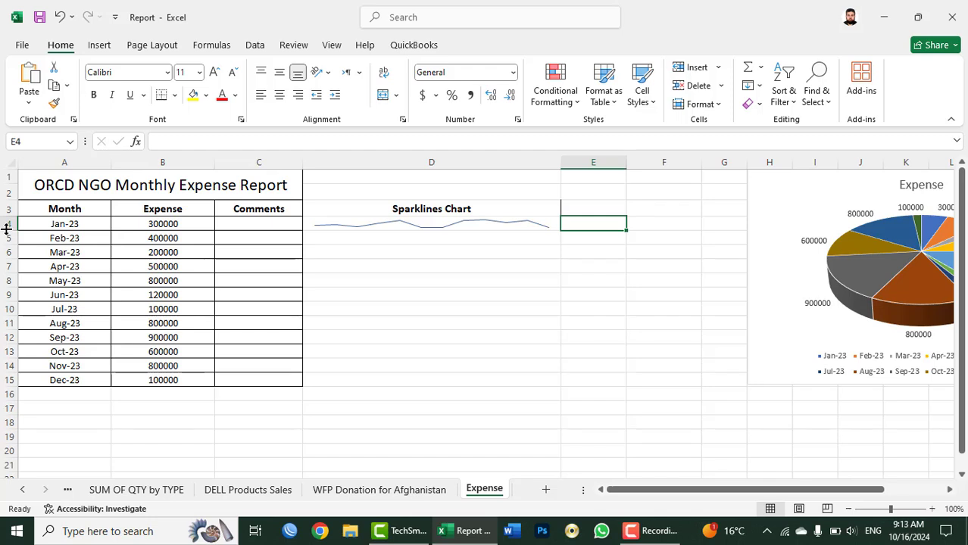
pyautogui.moveTo(7, 227); pyautogui.dragTo(4, 303)
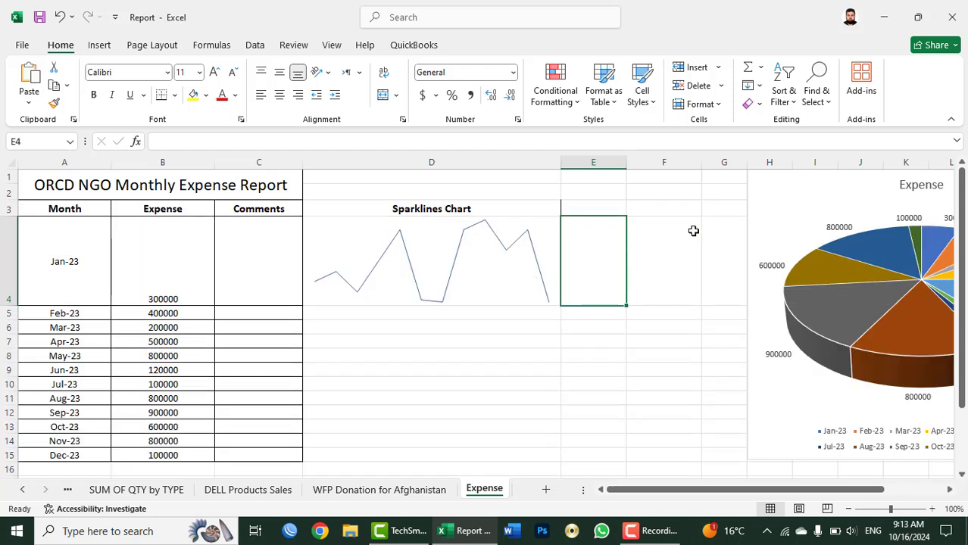
pyautogui.click(667, 240)
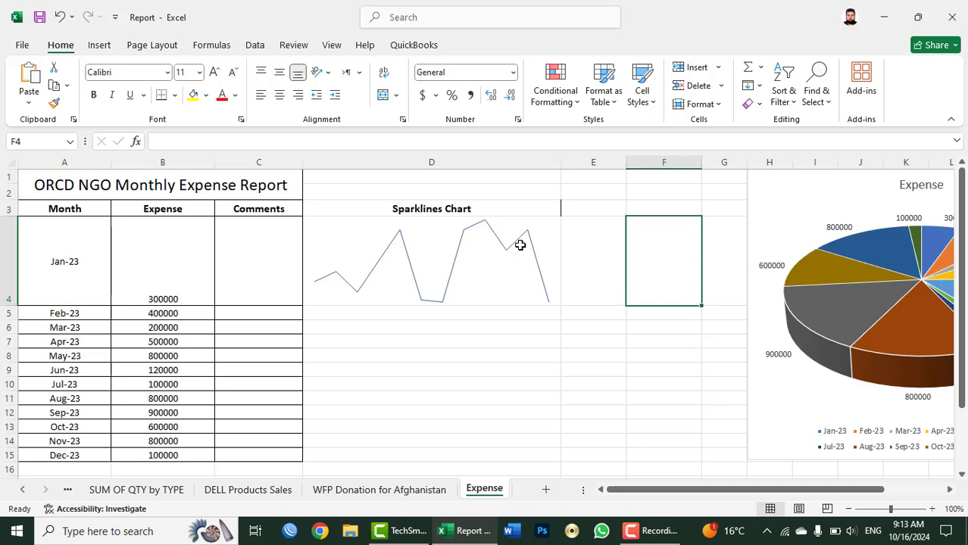
pyautogui.click(485, 248)
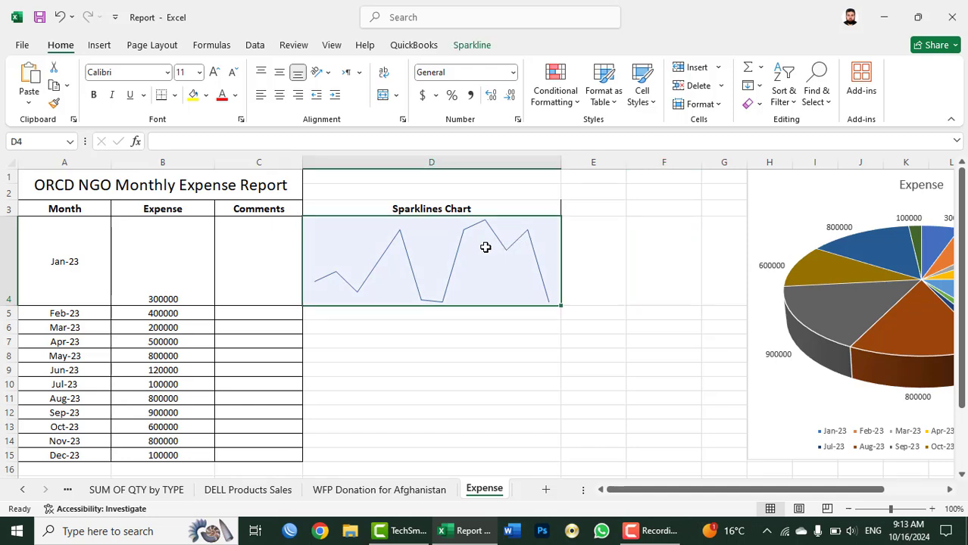
# Undo the line sparkline and insert a column sparkline of B4:B15 in cell D4
pyautogui.hotkey('ctrl', 'z')
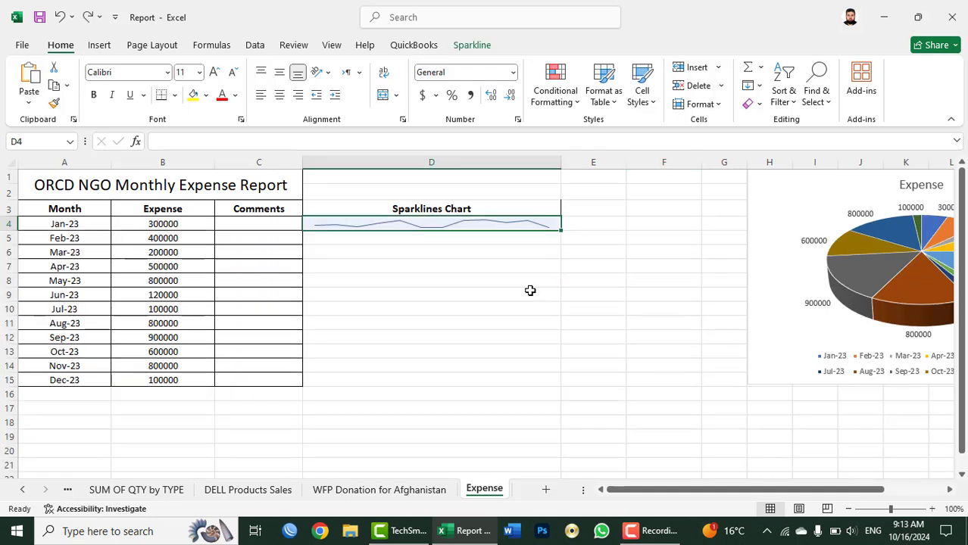
pyautogui.hotkey('ctrl', 'z')
pyautogui.hotkey('ctrl', 'z')
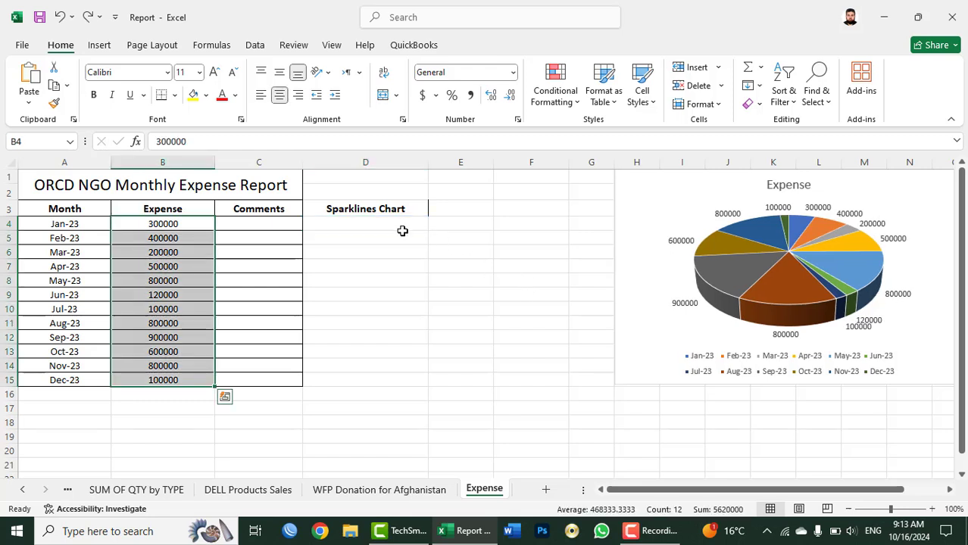
pyautogui.click(402, 231)
pyautogui.moveTo(162, 225); pyautogui.dragTo(169, 379)
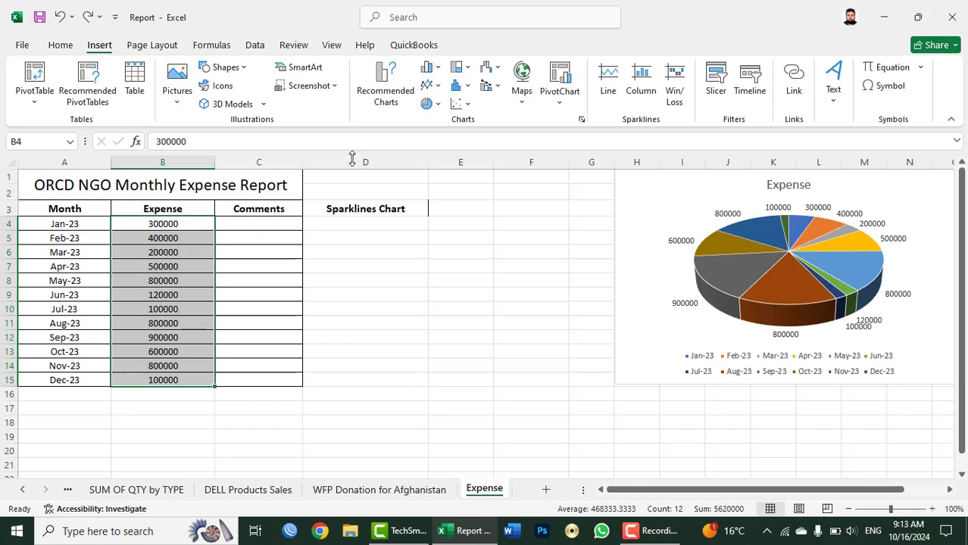
pyautogui.click(645, 92)
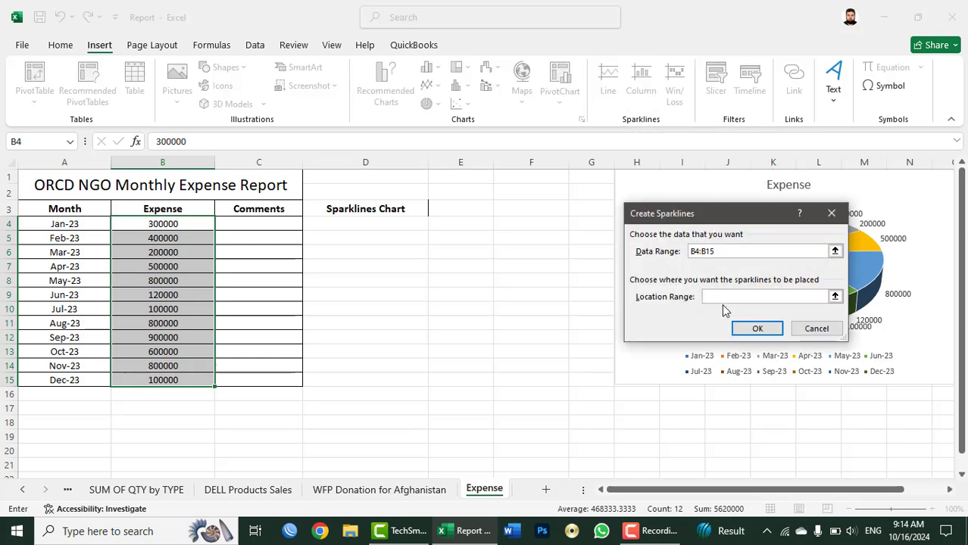
pyautogui.click(365, 224)
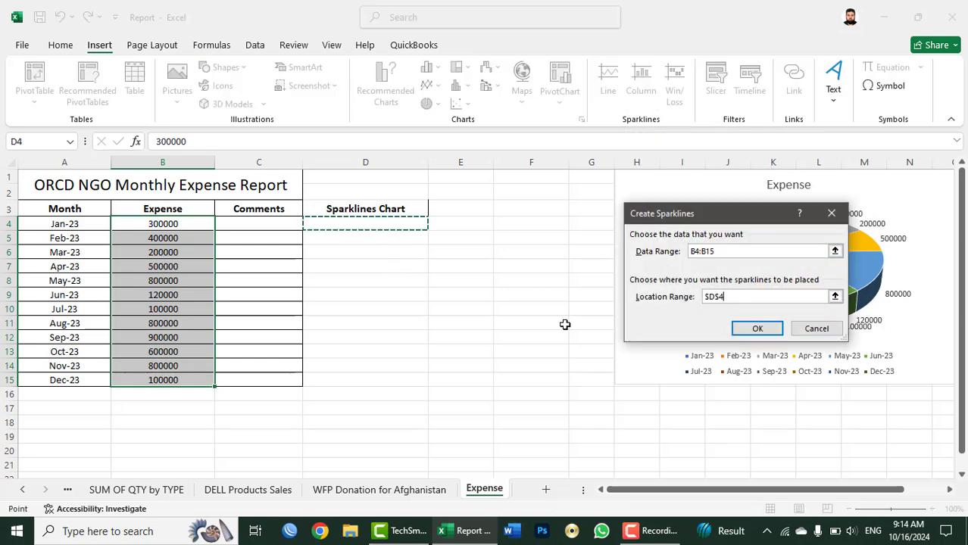
pyautogui.click(757, 329)
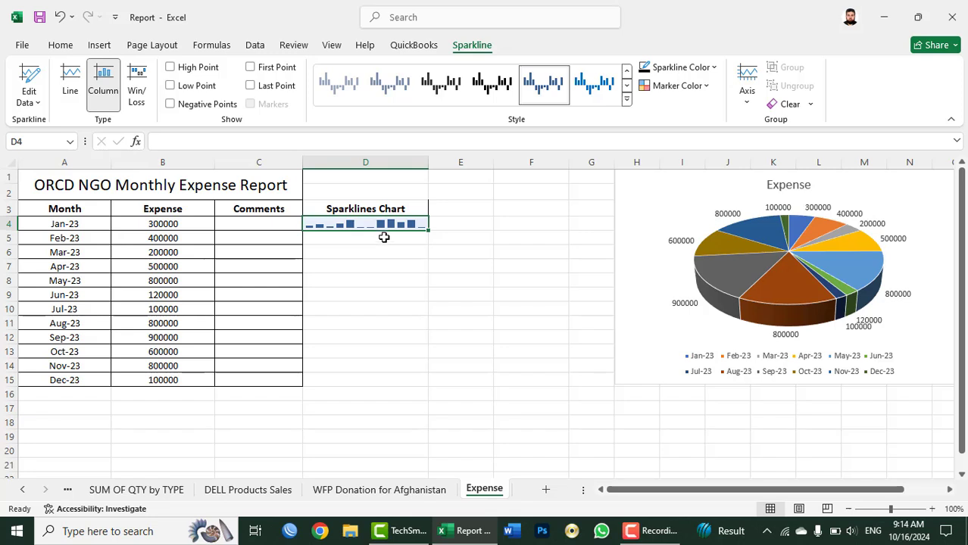
# Widen column D and heighten row 4 to enlarge the column sparkline
pyautogui.moveTo(429, 162); pyautogui.dragTo(507, 162)
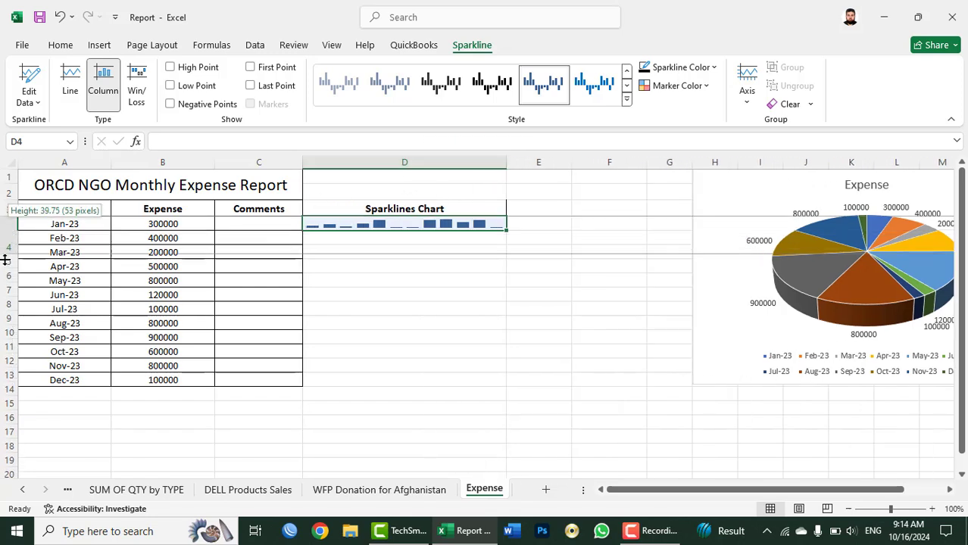
pyautogui.moveTo(7, 230); pyautogui.dragTo(8, 329)
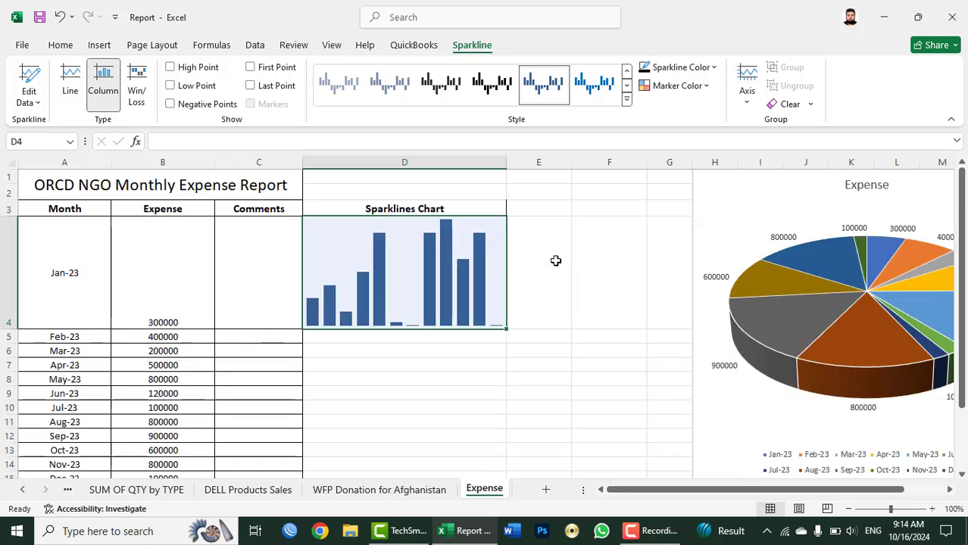
pyautogui.click(555, 261)
# Try Line and Win/Loss on the D4 sparkline, keep Column, and turn on High Point
pyautogui.click(613, 181)
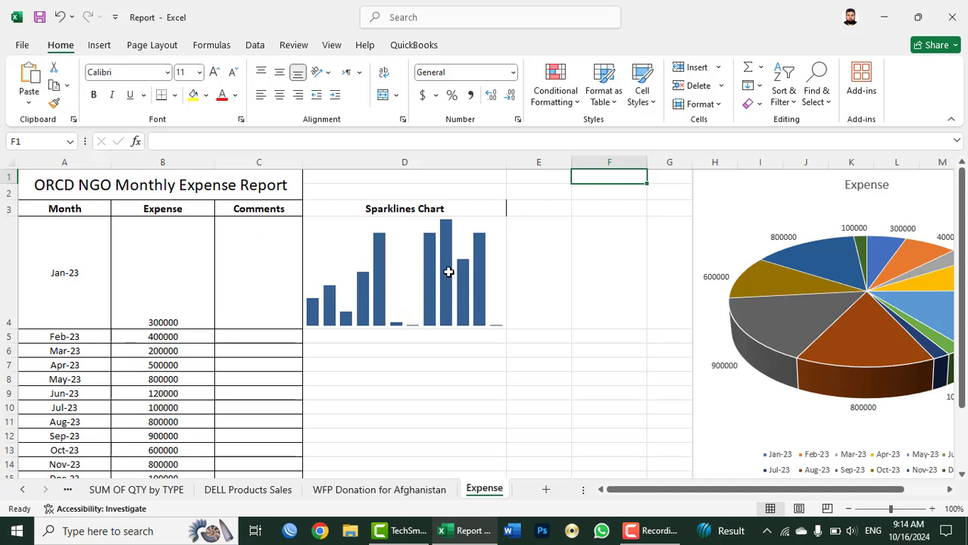
pyautogui.click(318, 305)
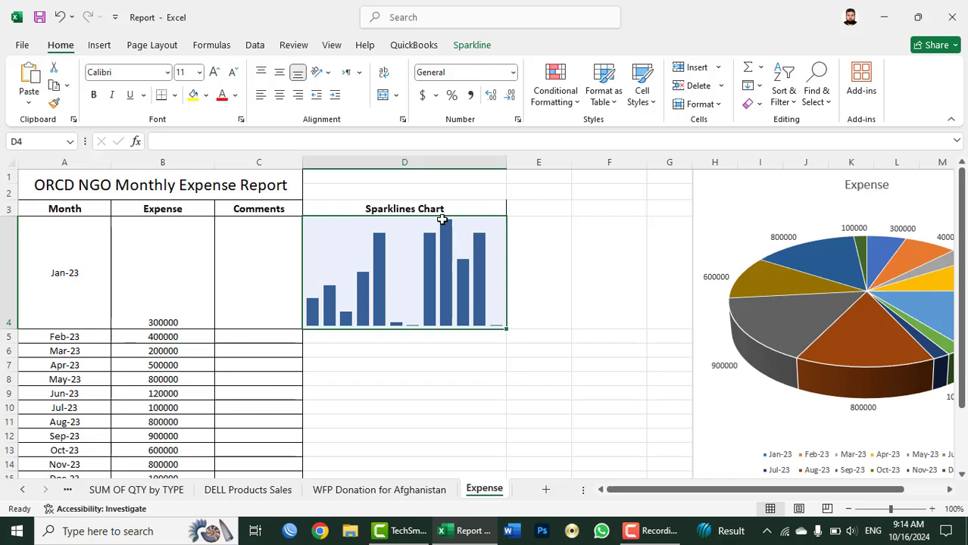
pyautogui.click(547, 274)
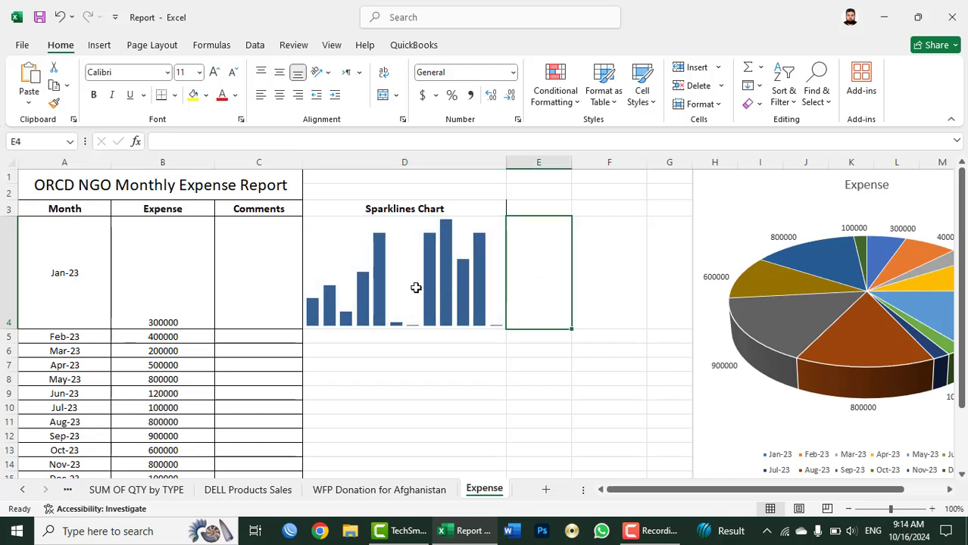
pyautogui.click(412, 288)
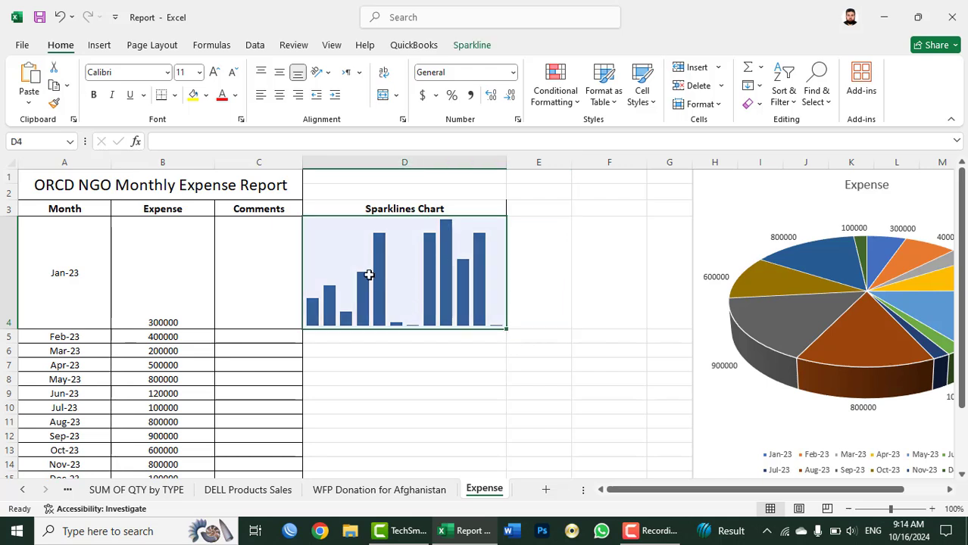
pyautogui.click(468, 47)
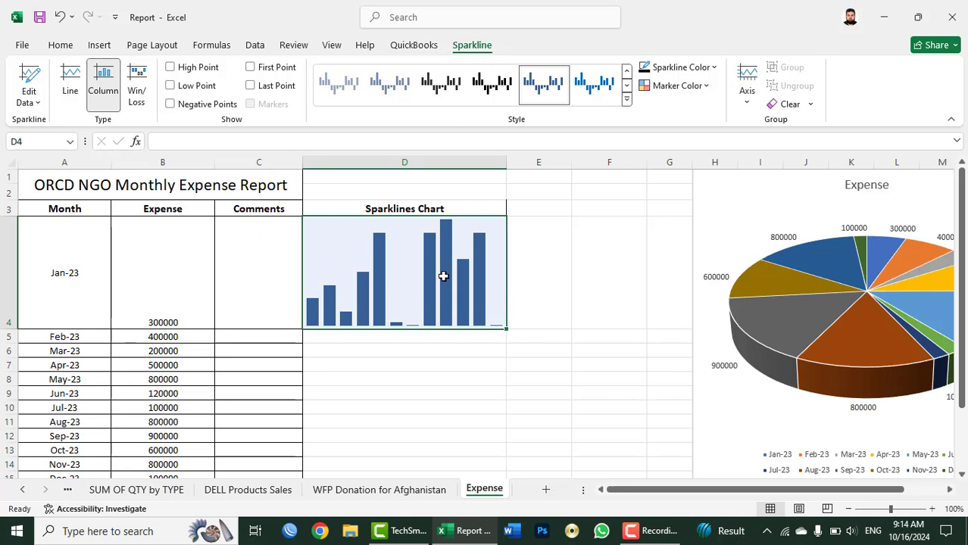
pyautogui.click(69, 92)
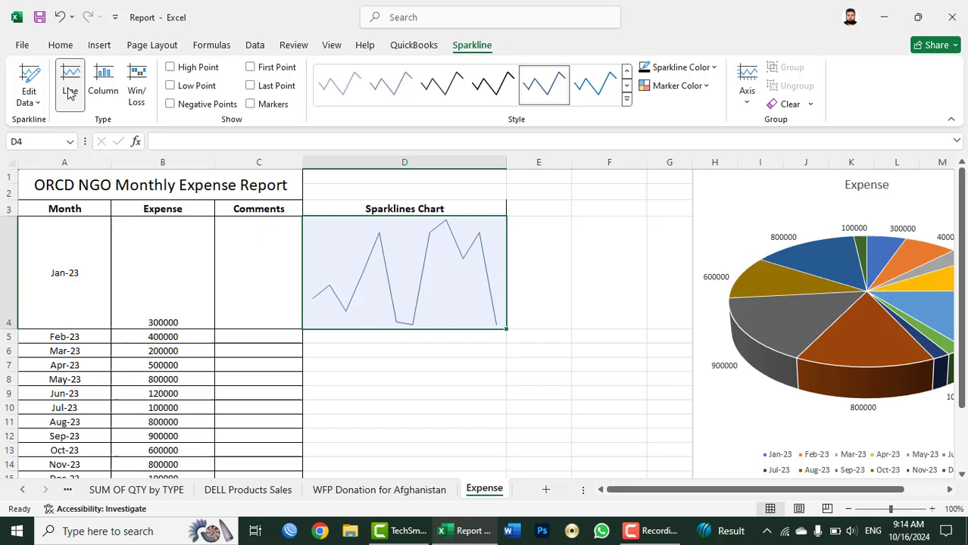
pyautogui.click(139, 80)
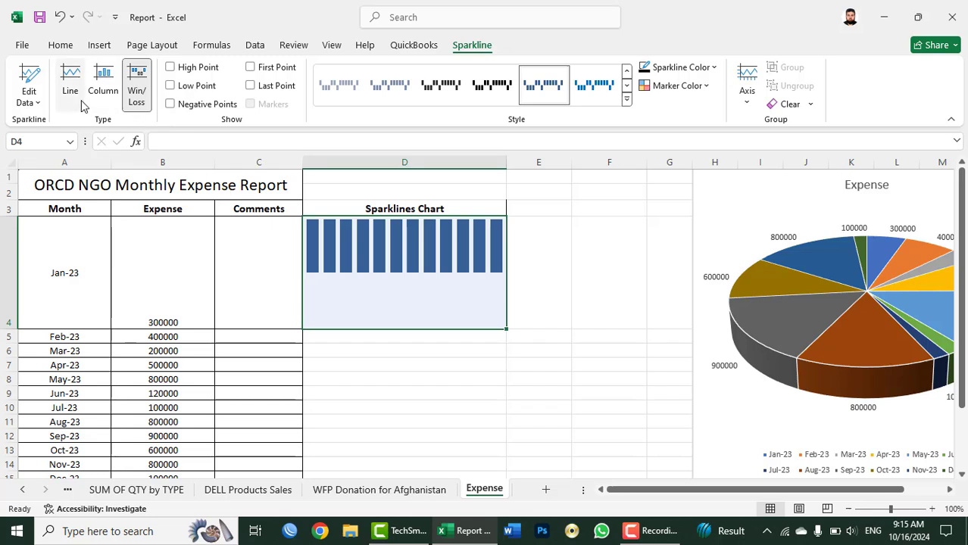
pyautogui.click(102, 83)
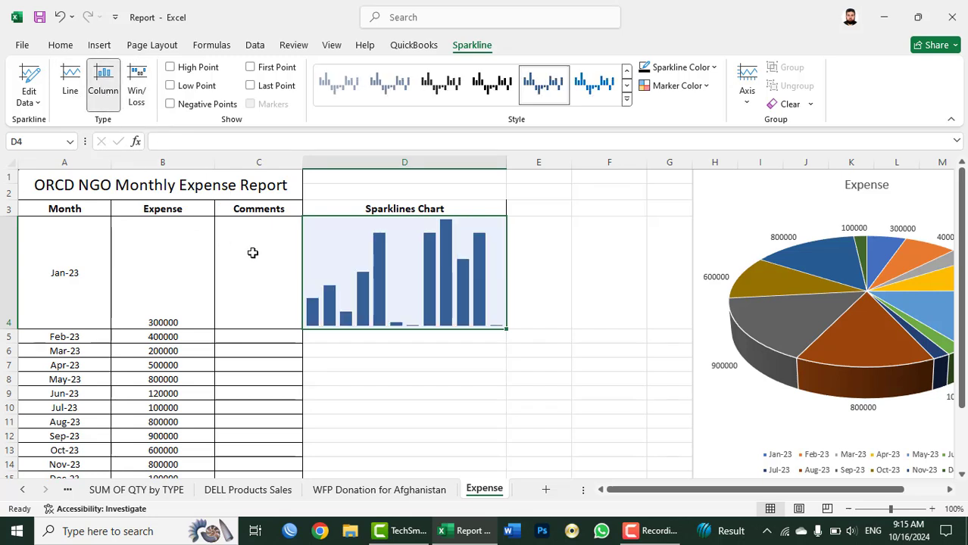
pyautogui.click(199, 69)
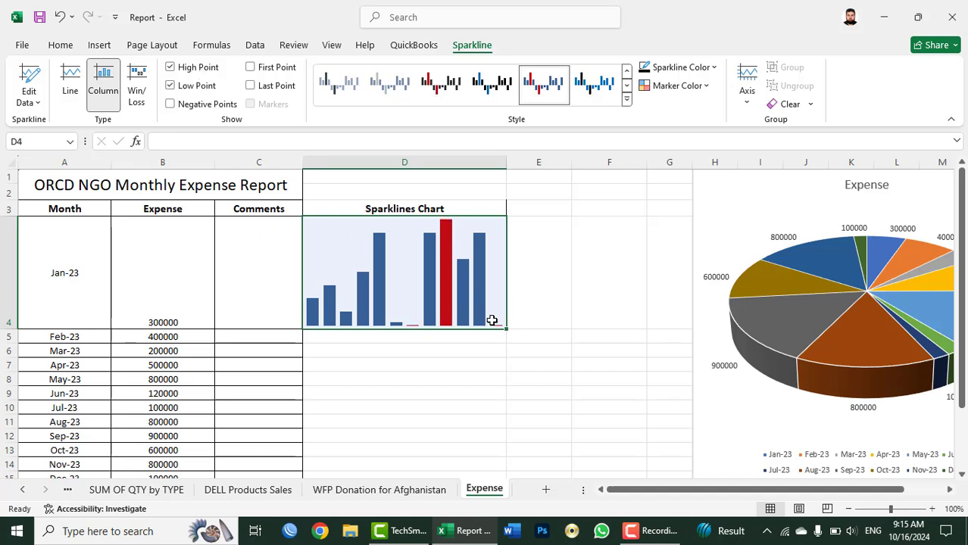
# Turn on First, Last, High and Low Point markers on the D4 sparkline, leaving Negative Points off
pyautogui.click(200, 105)
pyautogui.click(200, 105)
pyautogui.click(196, 86)
pyautogui.click(195, 68)
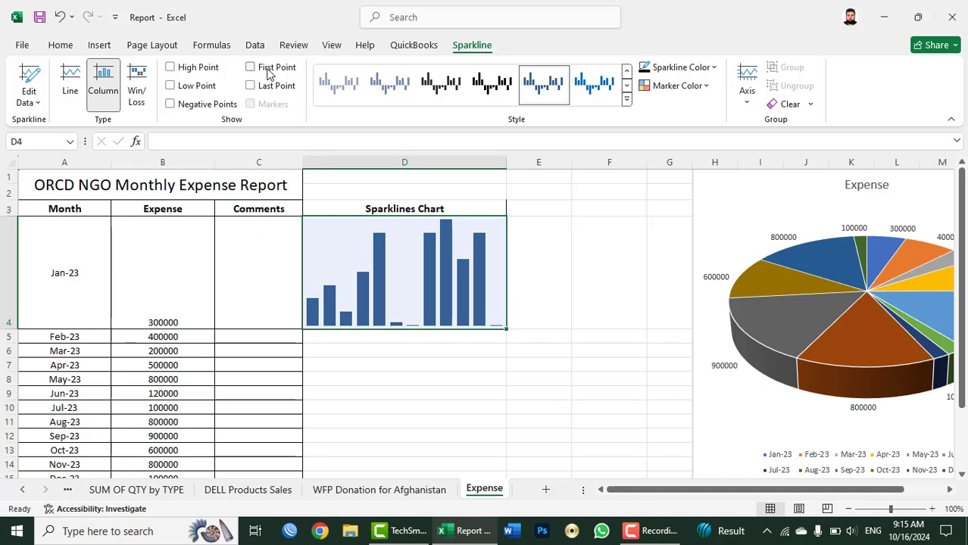
pyautogui.click(269, 68)
pyautogui.click(266, 90)
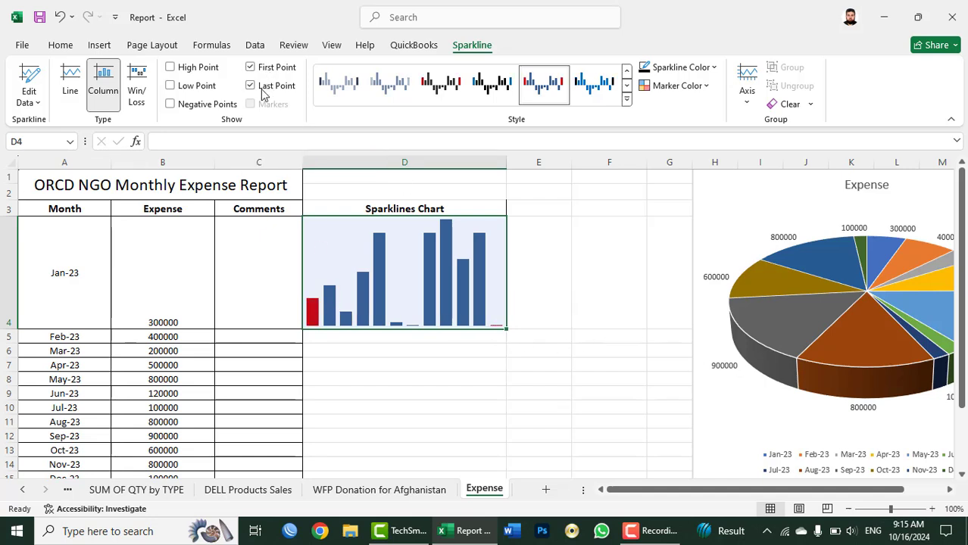
pyautogui.click(173, 68)
pyautogui.click(185, 91)
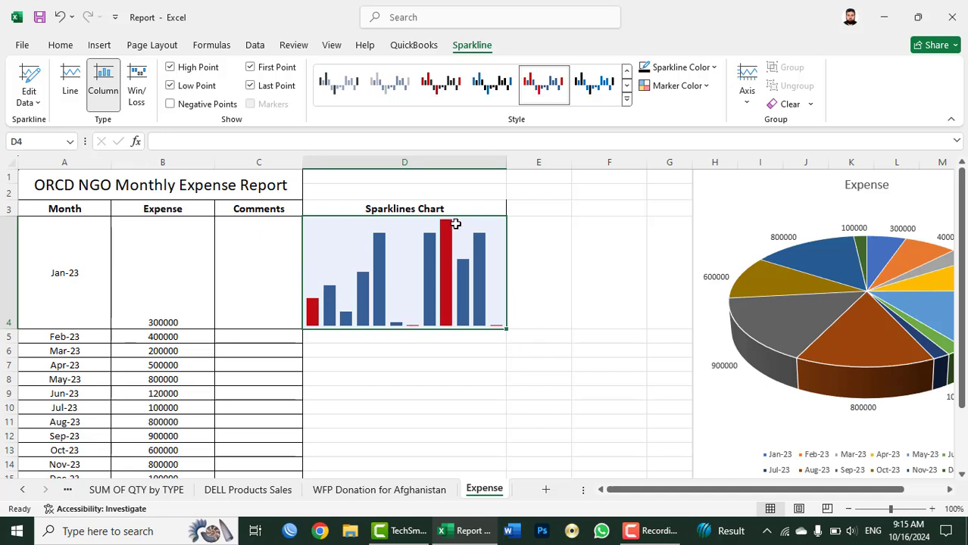
pyautogui.click(626, 99)
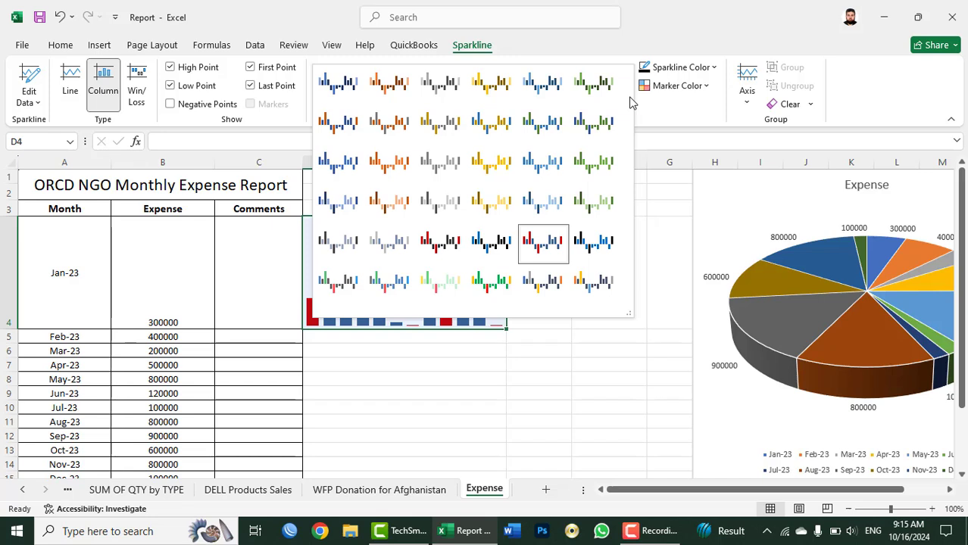
# Apply a blue-and-red sparkline style, then set the sparkline colour to green
pyautogui.click(439, 240)
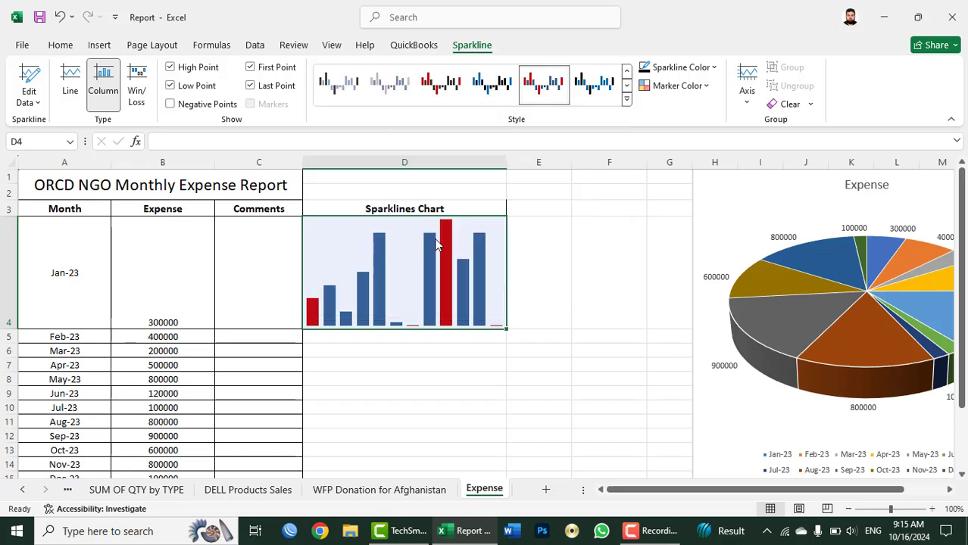
pyautogui.click(544, 84)
pyautogui.click(704, 68)
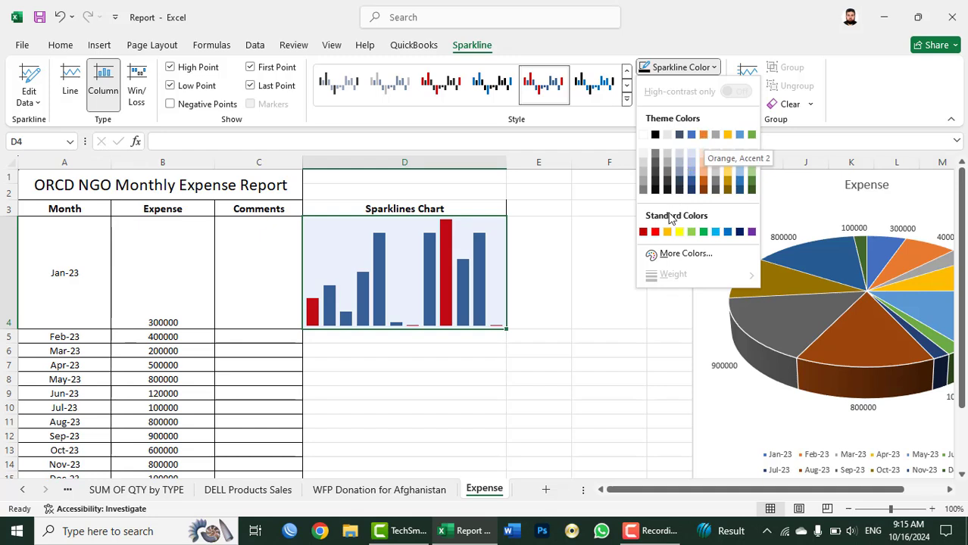
pyautogui.click(704, 232)
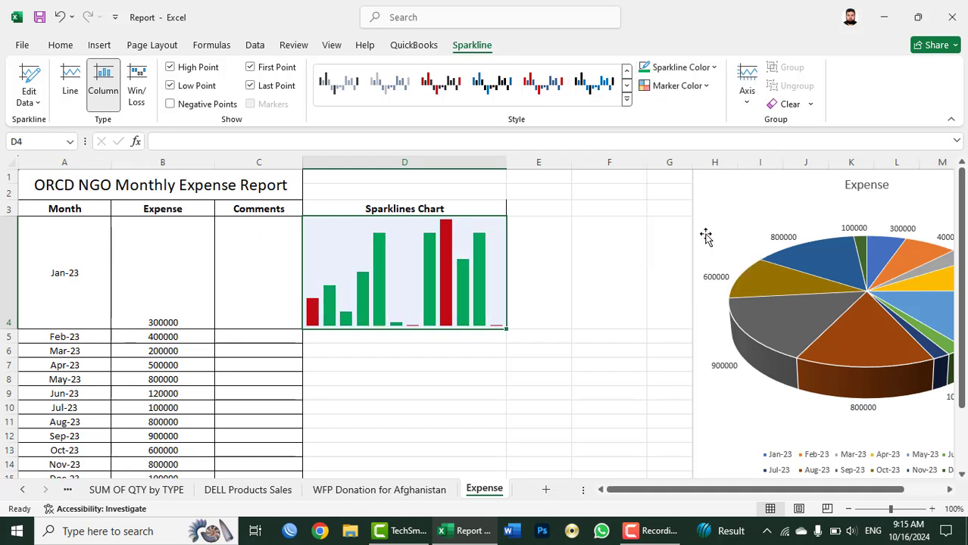
pyautogui.click(704, 88)
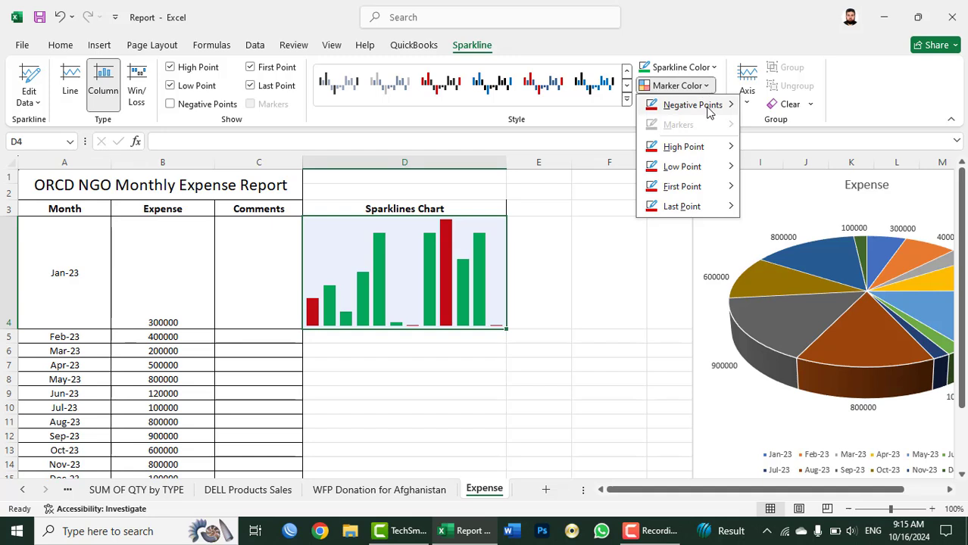
pyautogui.moveTo(692, 105)
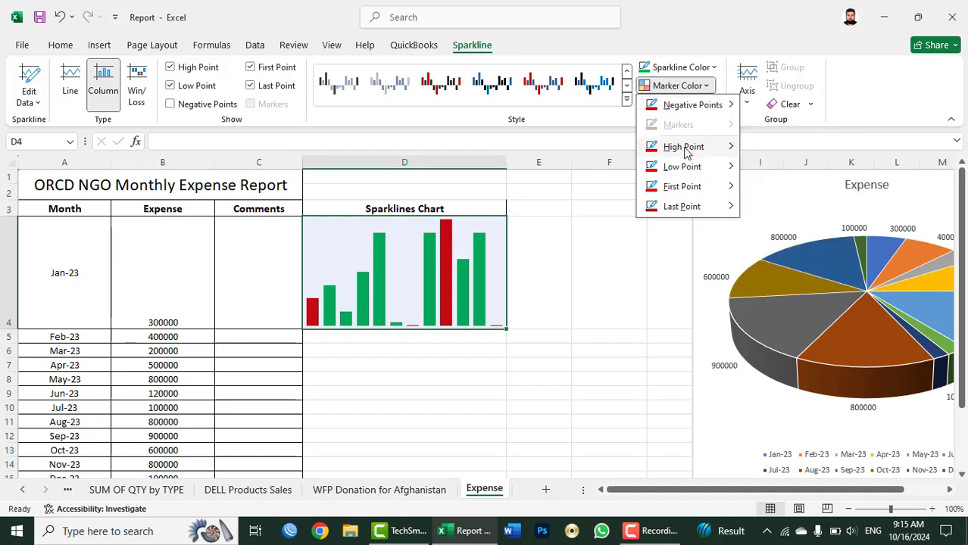
pyautogui.moveTo(682, 186)
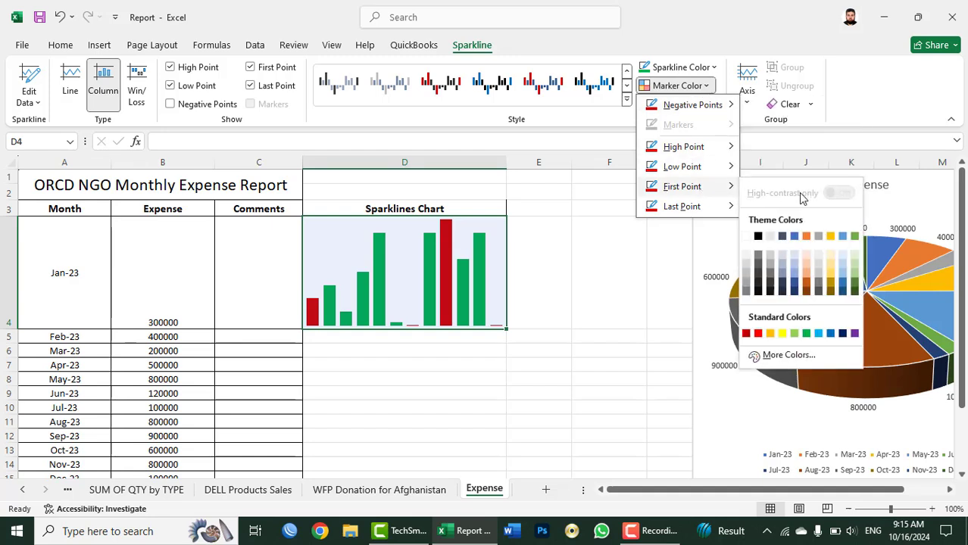
# Delete the Expense pie chart
pyautogui.click(731, 11)
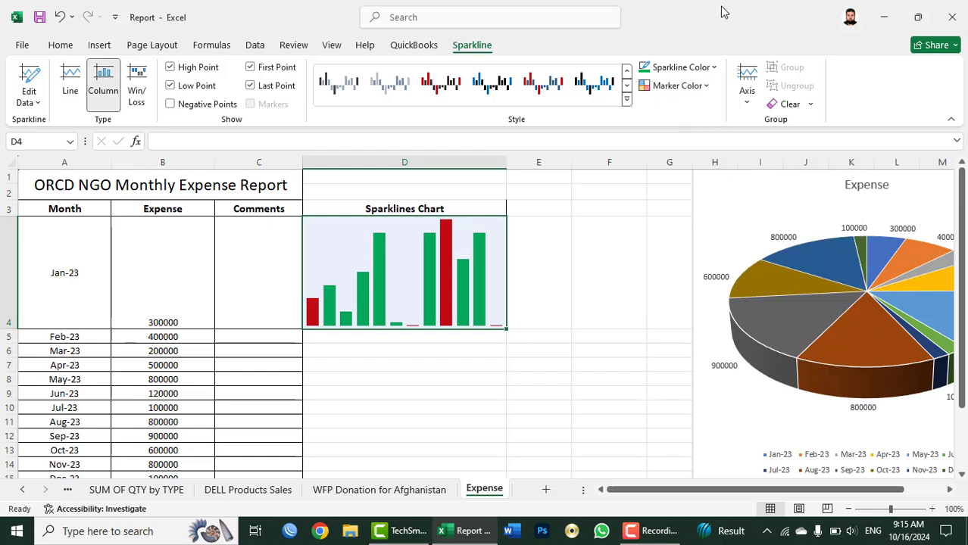
pyautogui.click(607, 255)
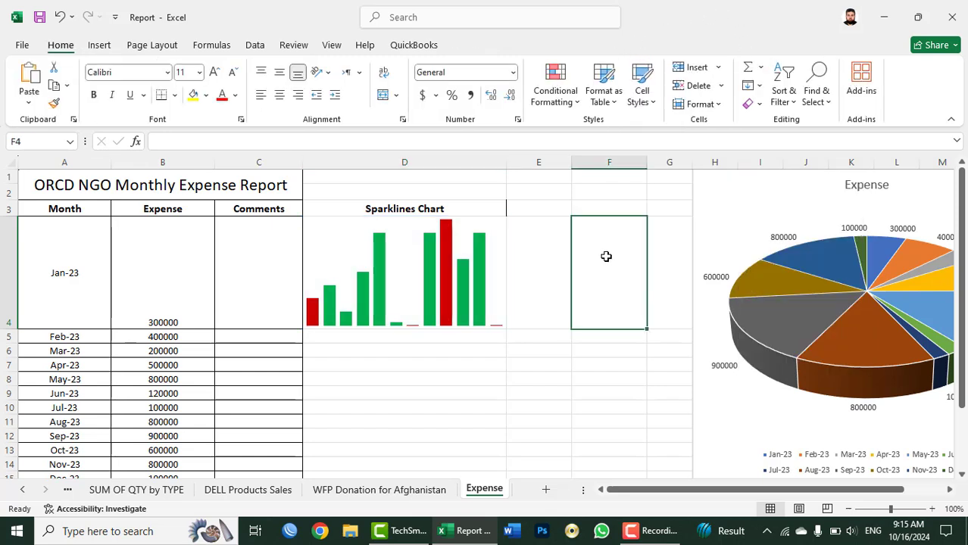
pyautogui.click(750, 195)
pyautogui.press('Delete')
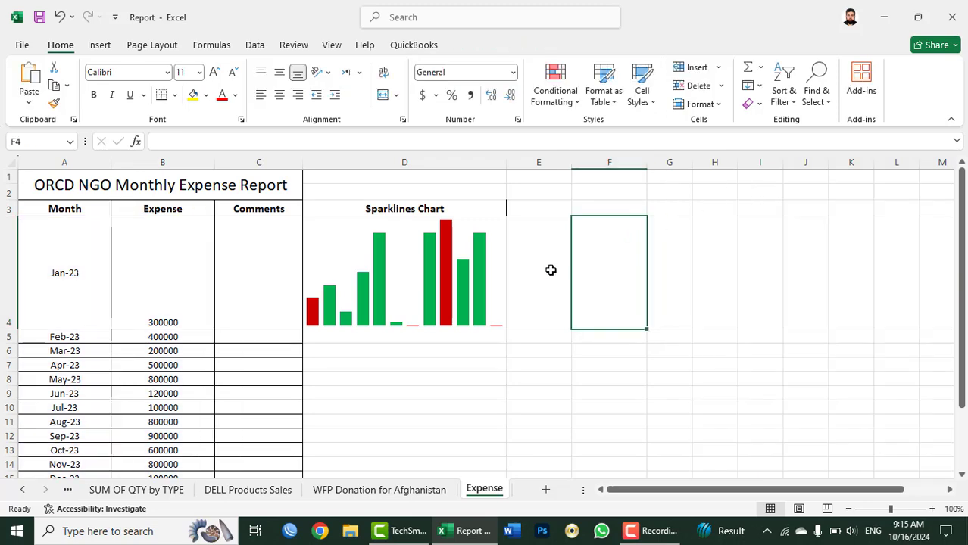
# Delete the sparklines column D, then widen the new column D
pyautogui.click(99, 45)
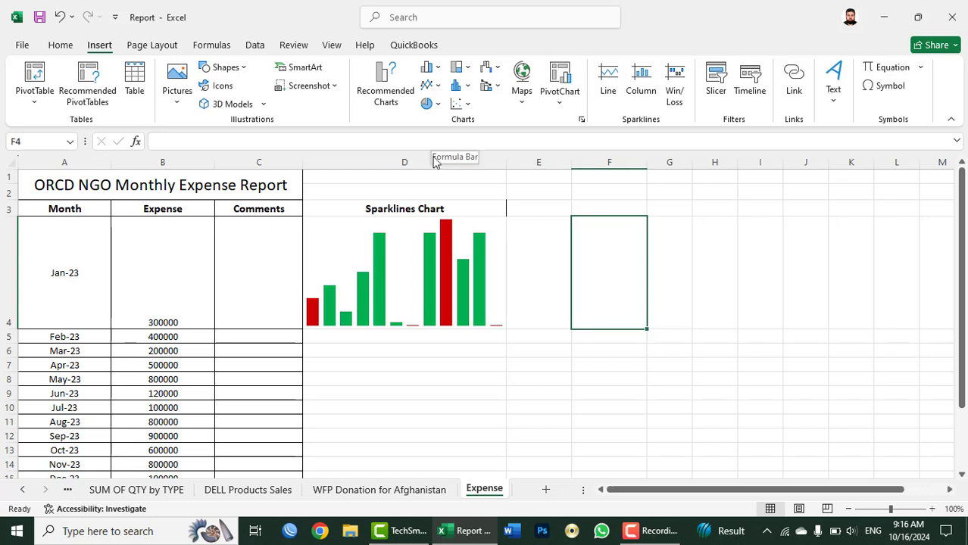
pyautogui.click(429, 158)
pyautogui.rightClick(430, 158)
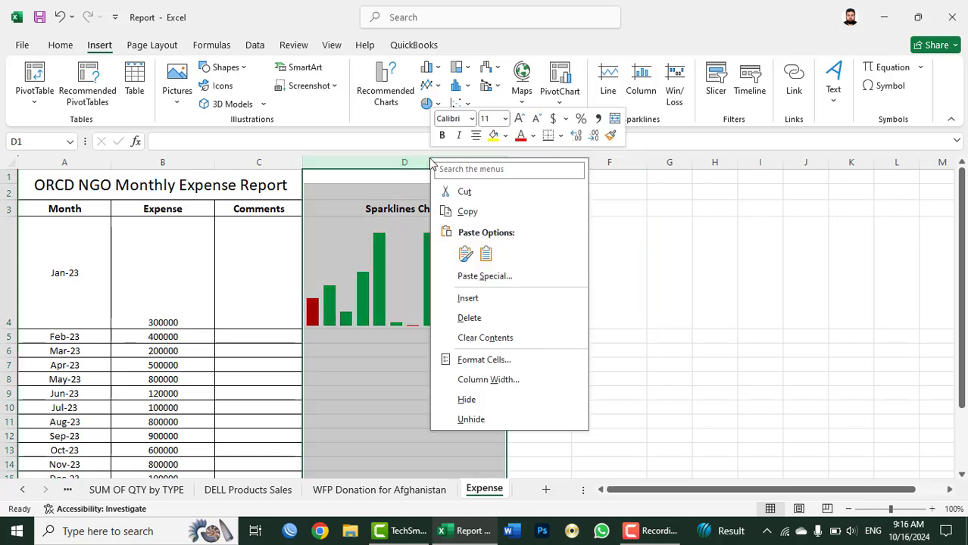
pyautogui.click(469, 317)
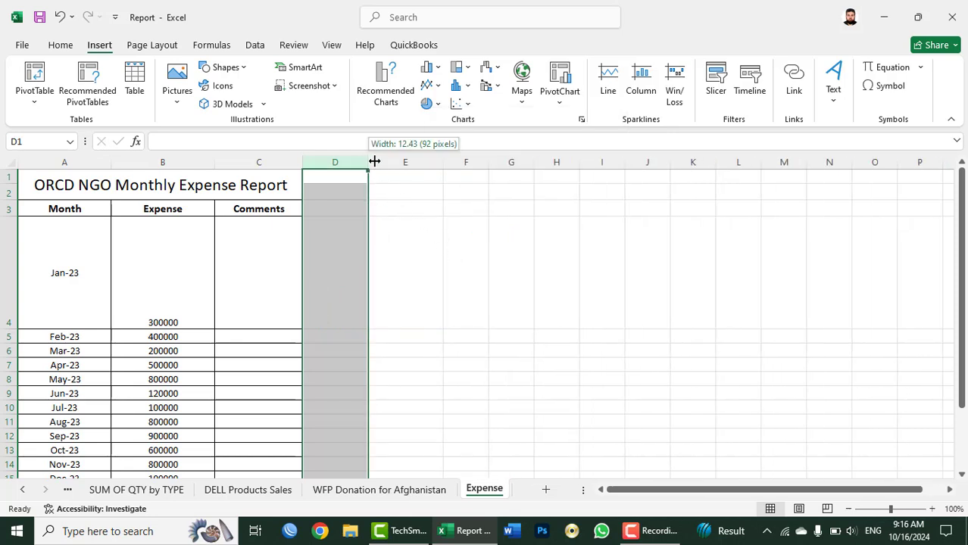
pyautogui.moveTo(373, 165); pyautogui.dragTo(479, 188)
pyautogui.click(401, 254)
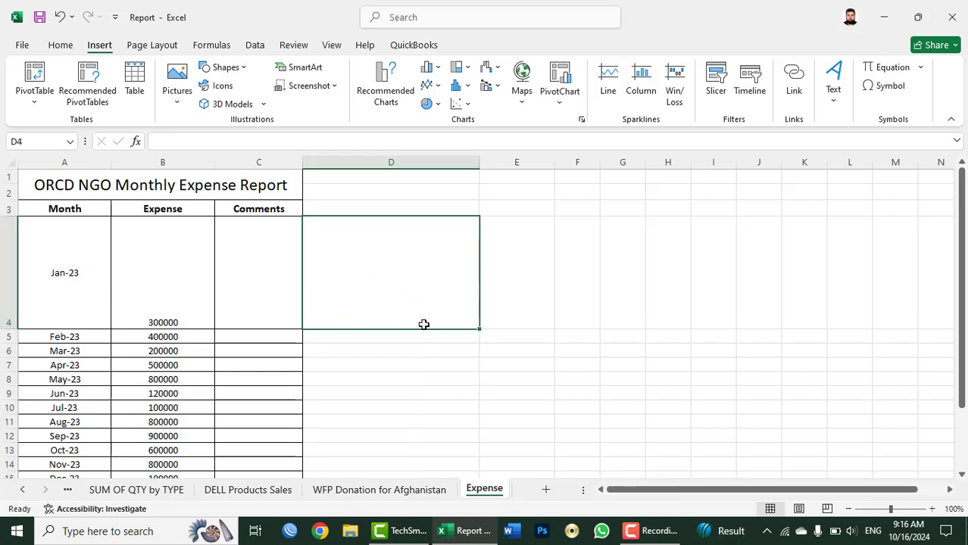
pyautogui.scroll(-1, 420, 324)
pyautogui.scroll(1, 164, 280)
pyautogui.scroll(1, 165, 280)
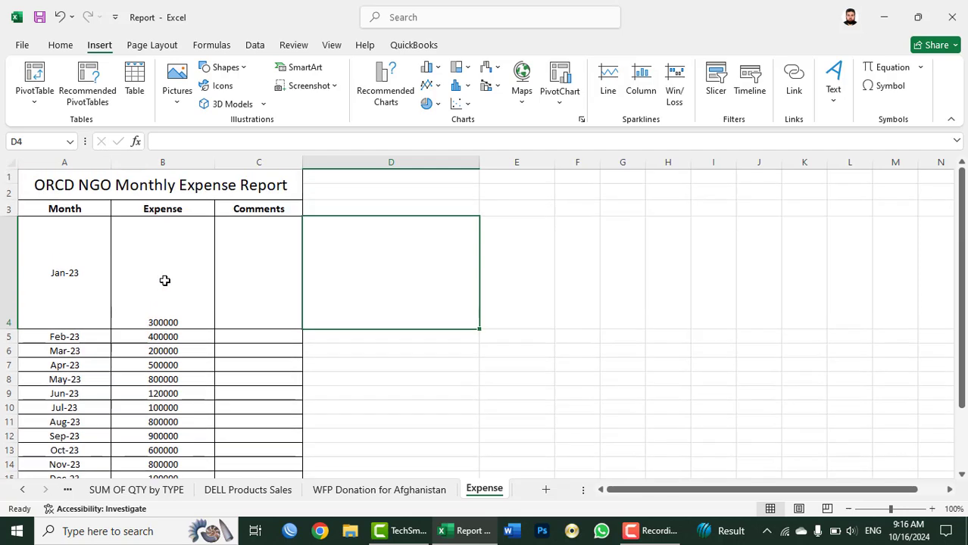
# Rename the B3 header from Expense to 'Profit & Loss'
pyautogui.click(159, 209)
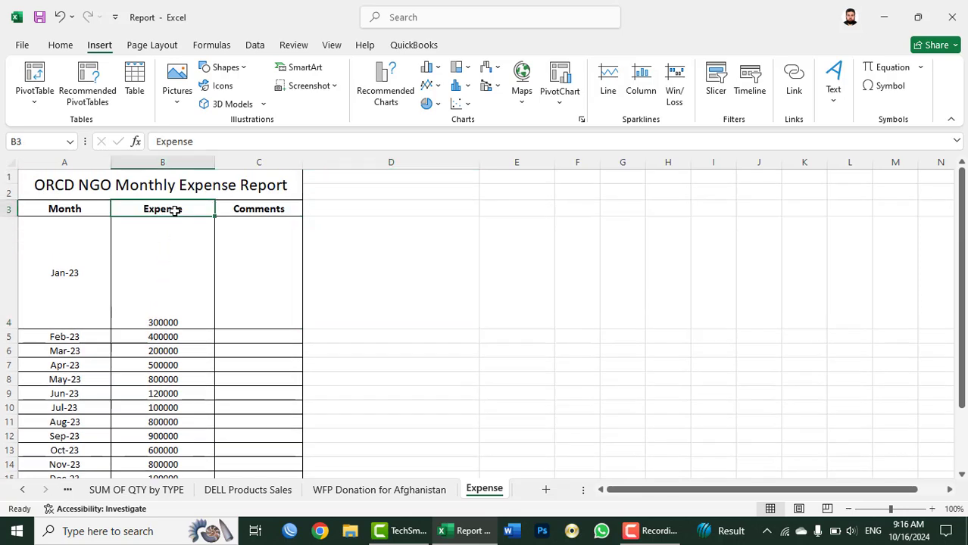
pyautogui.doubleClick(184, 211)
pyautogui.moveTo(193, 210); pyautogui.dragTo(99, 209)
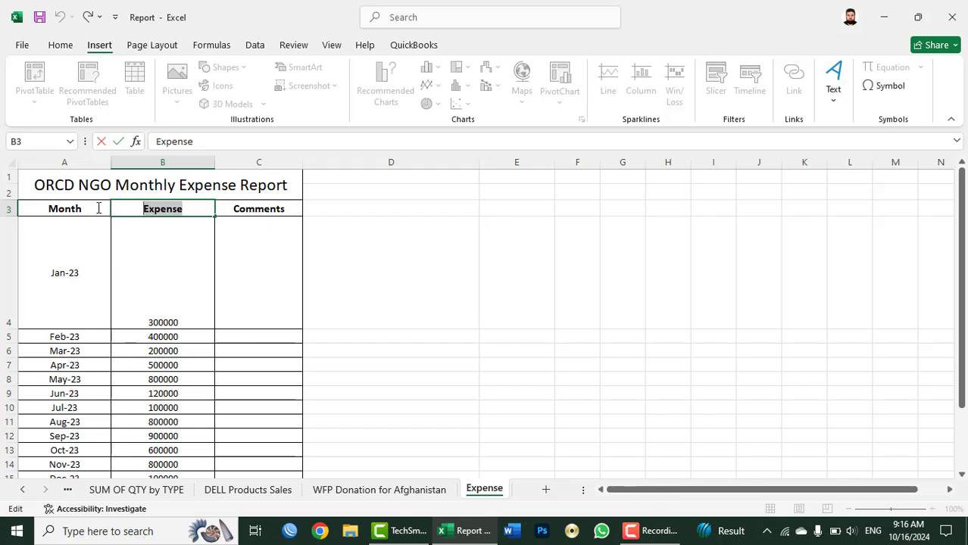
pyautogui.write('Profit')
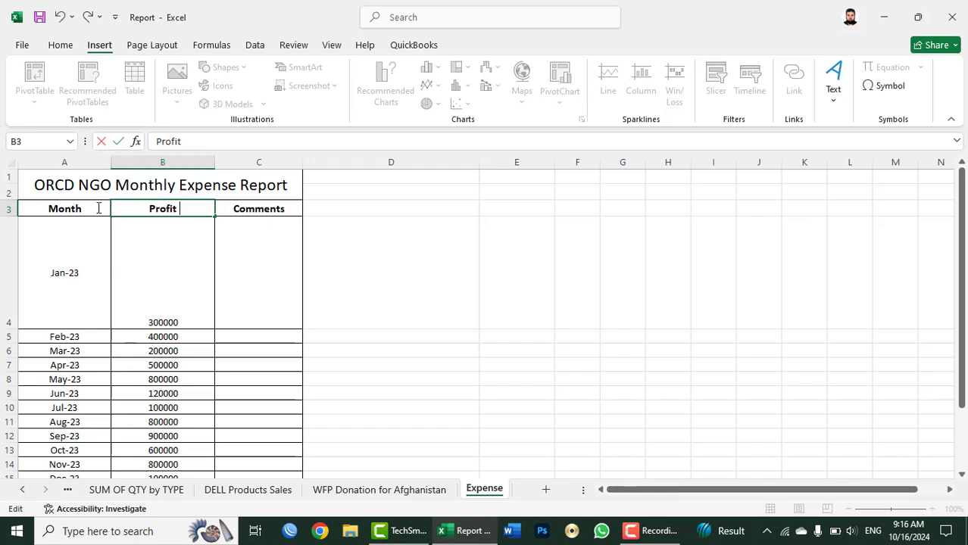
pyautogui.write(' & Loss')
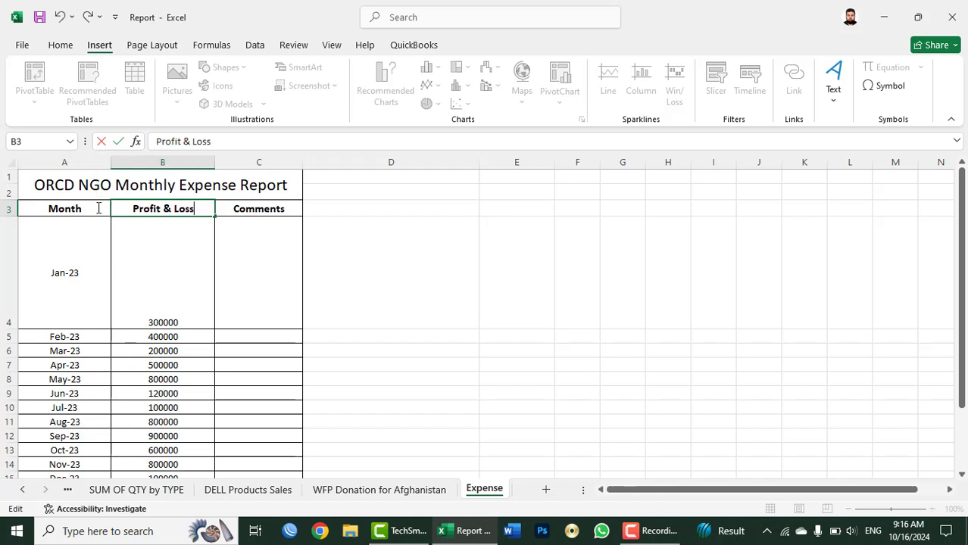
pyautogui.click(368, 272)
# Change the Mar-23 value in B6 to -50000
pyautogui.click(150, 263)
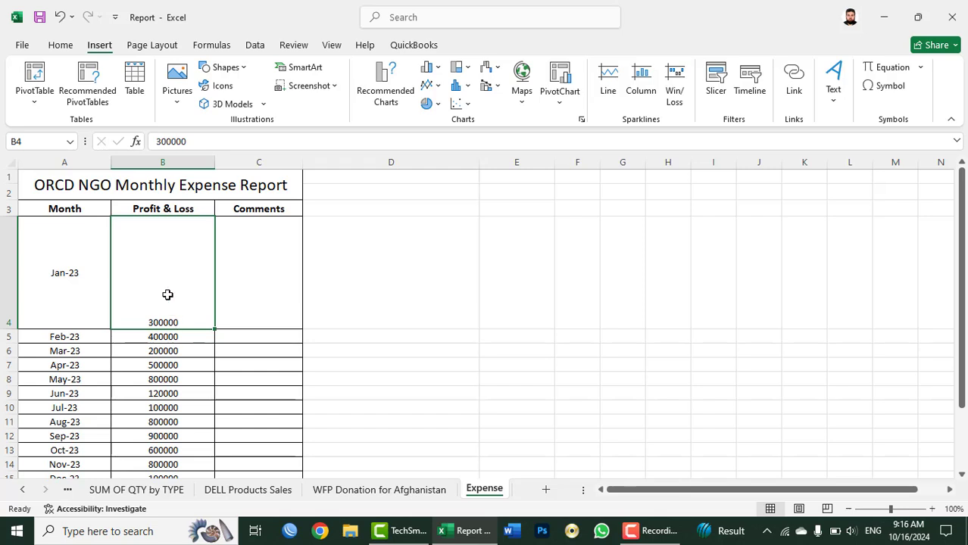
pyautogui.click(166, 337)
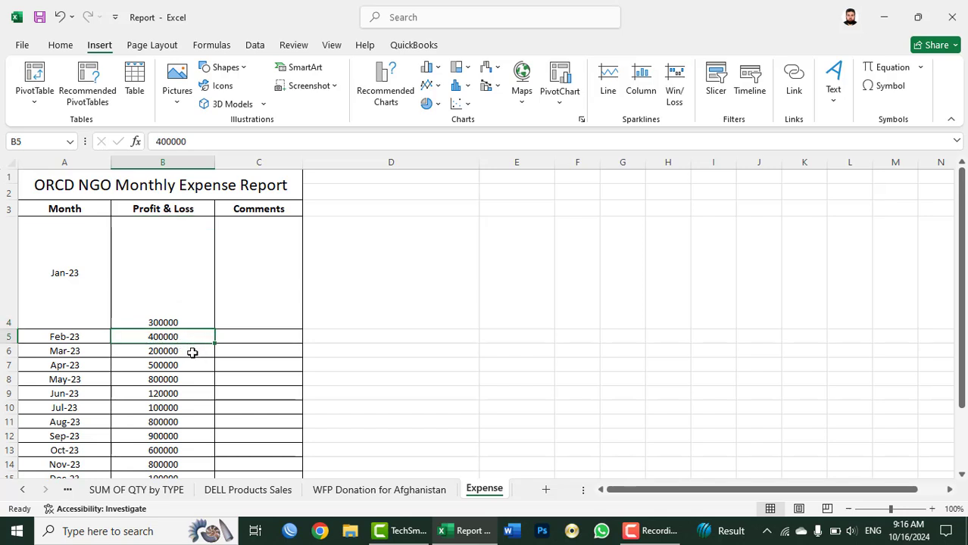
pyautogui.click(191, 353)
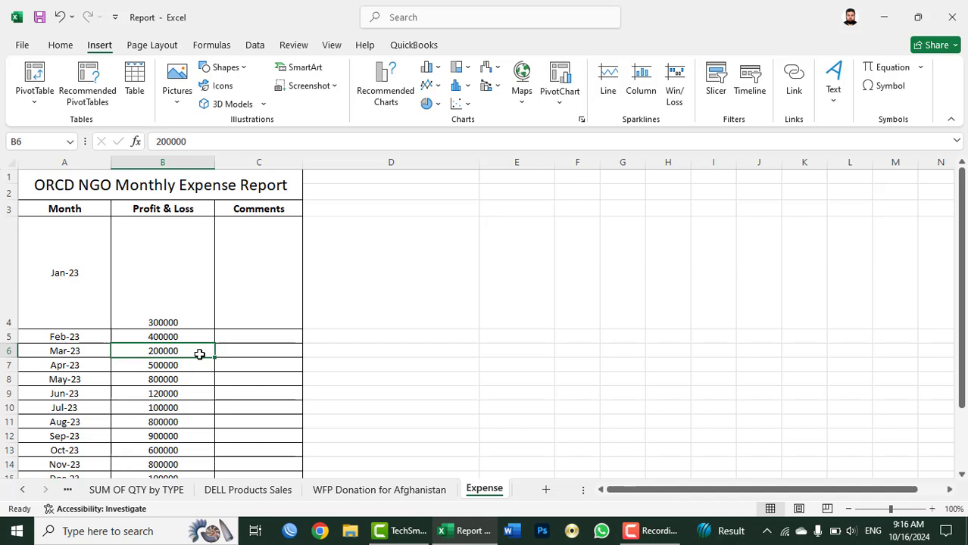
pyautogui.write('-5')
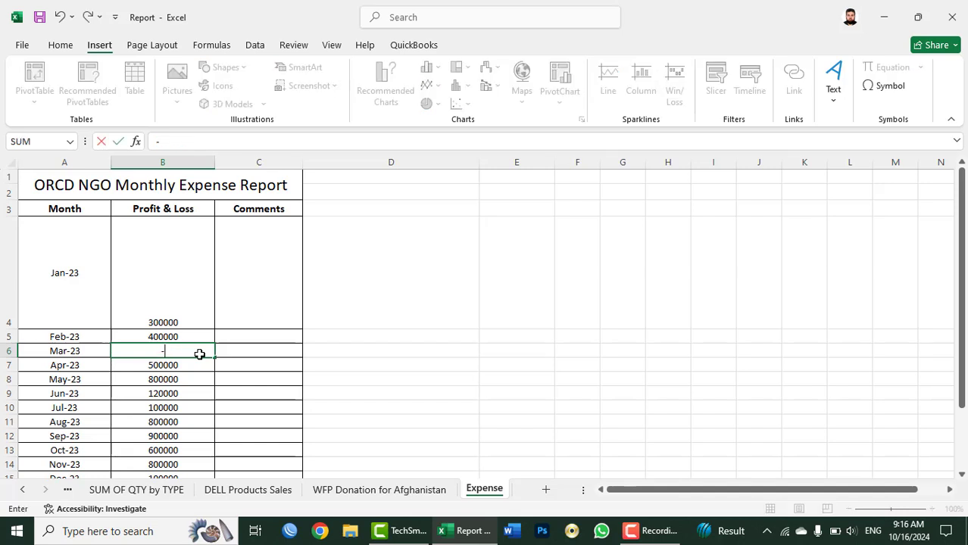
pyautogui.write('0000')
pyautogui.press('BackSpace')
pyautogui.press('Return')
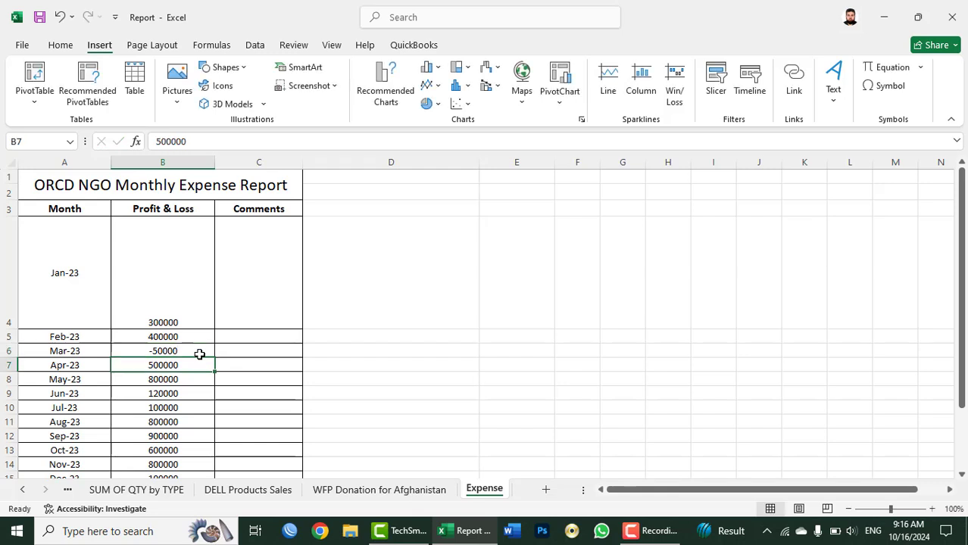
pyautogui.click(190, 353)
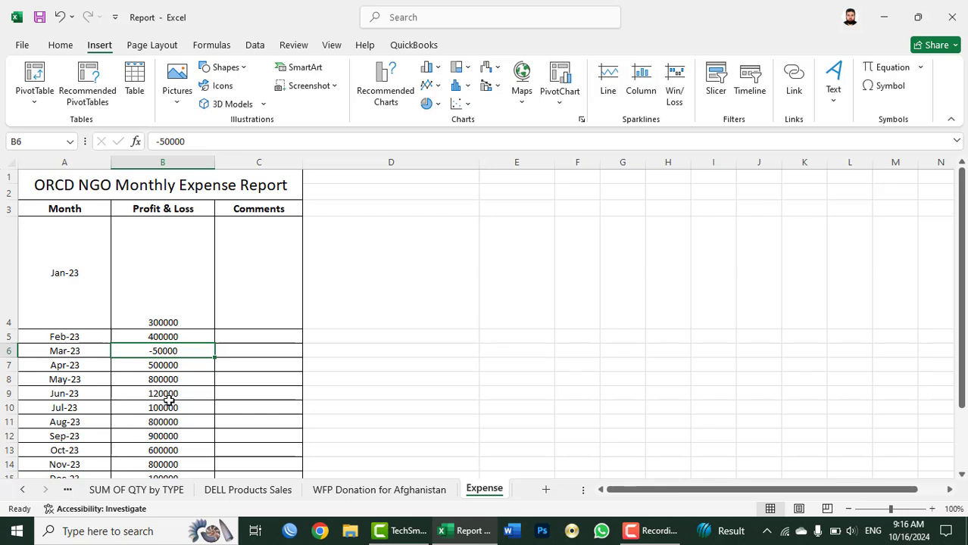
# Make June's B9 value negative (-120000) and select B4:B15
pyautogui.click(170, 365)
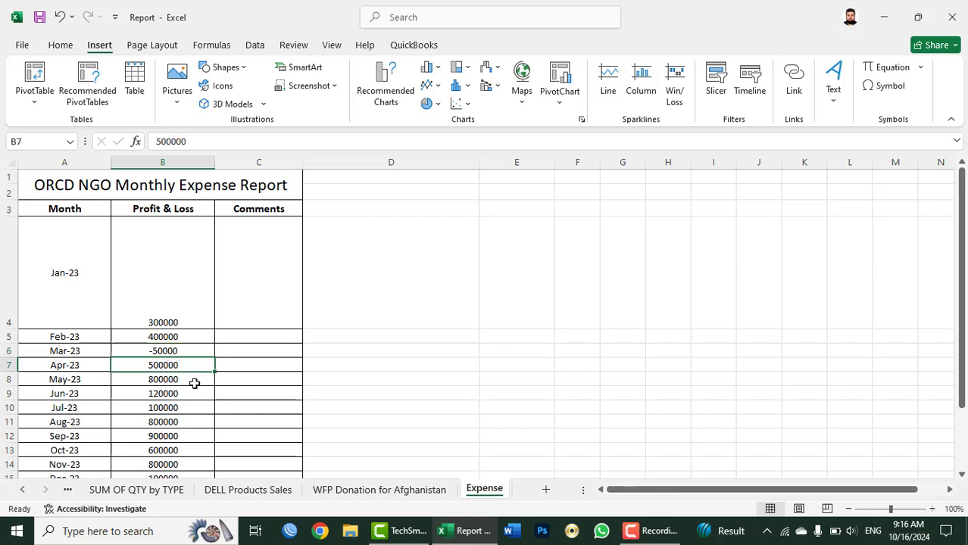
pyautogui.click(185, 379)
pyautogui.click(176, 394)
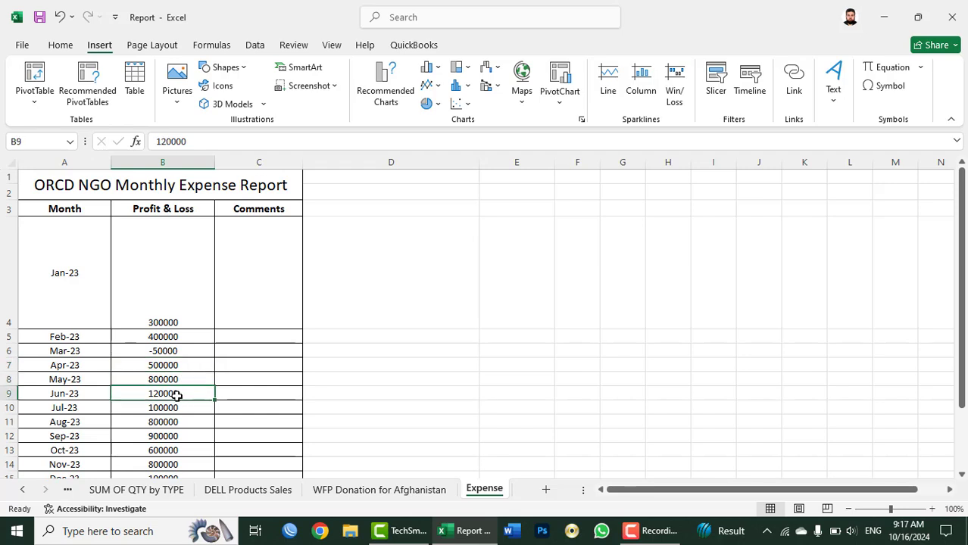
pyautogui.doubleClick(134, 394)
pyautogui.write('-')
pyautogui.press('Return')
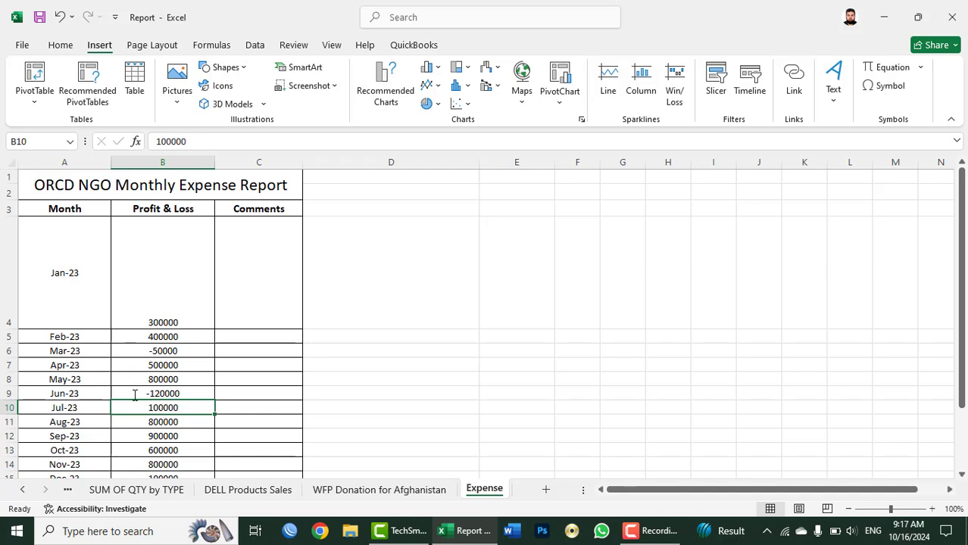
pyautogui.moveTo(168, 280); pyautogui.dragTo(163, 446)
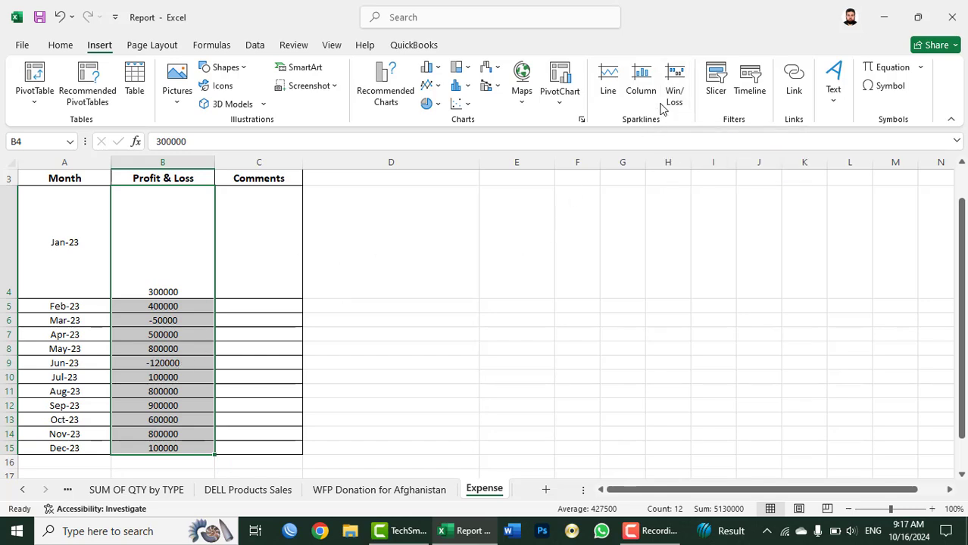
# Insert a Win/Loss sparkline of B4:B15 into location $D$4
pyautogui.click(677, 87)
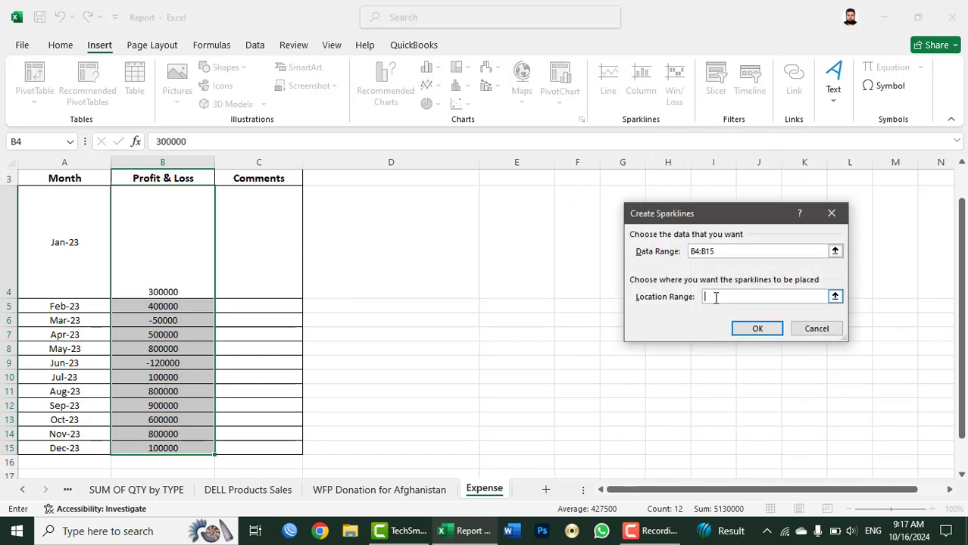
pyautogui.click(375, 240)
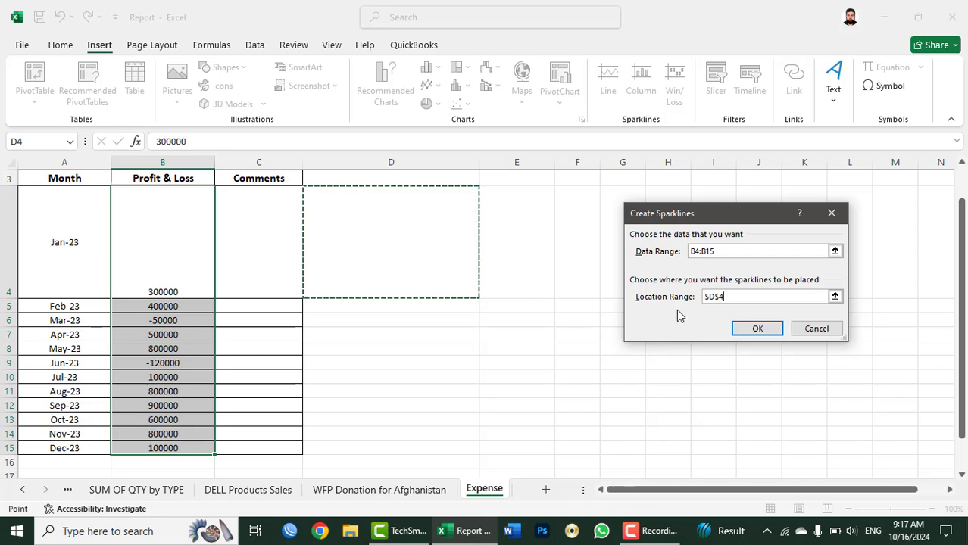
pyautogui.click(749, 329)
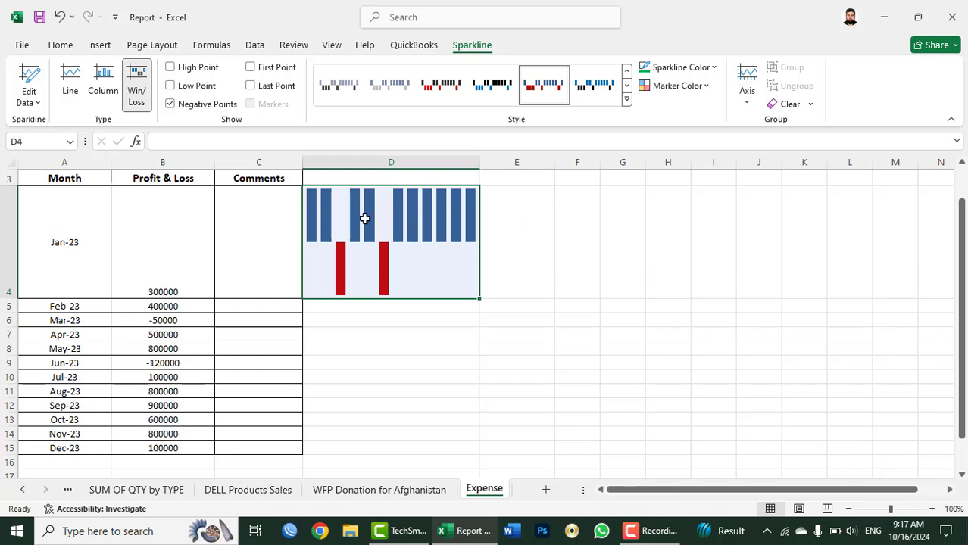
# Apply the black-and-red style to the D4 win/loss sparkline
pyautogui.click(626, 99)
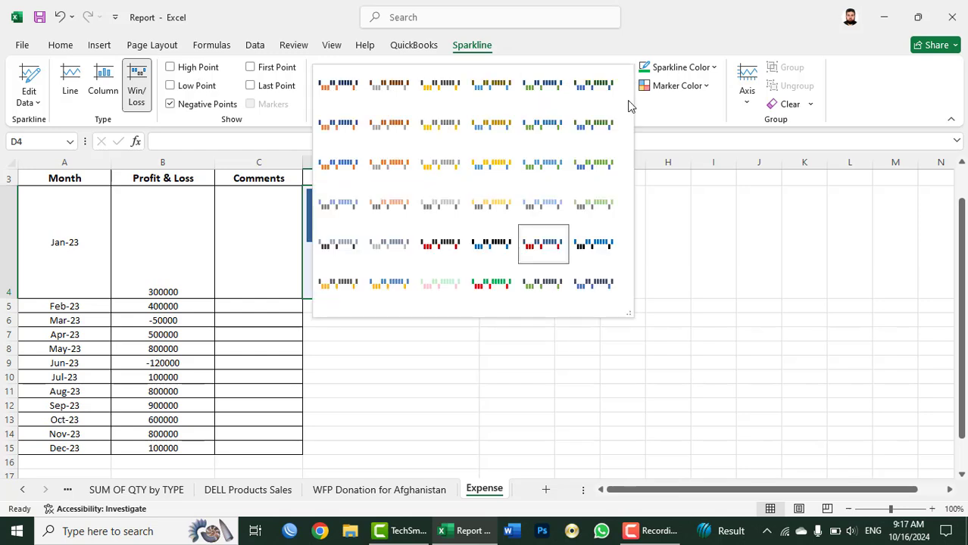
pyautogui.click(434, 259)
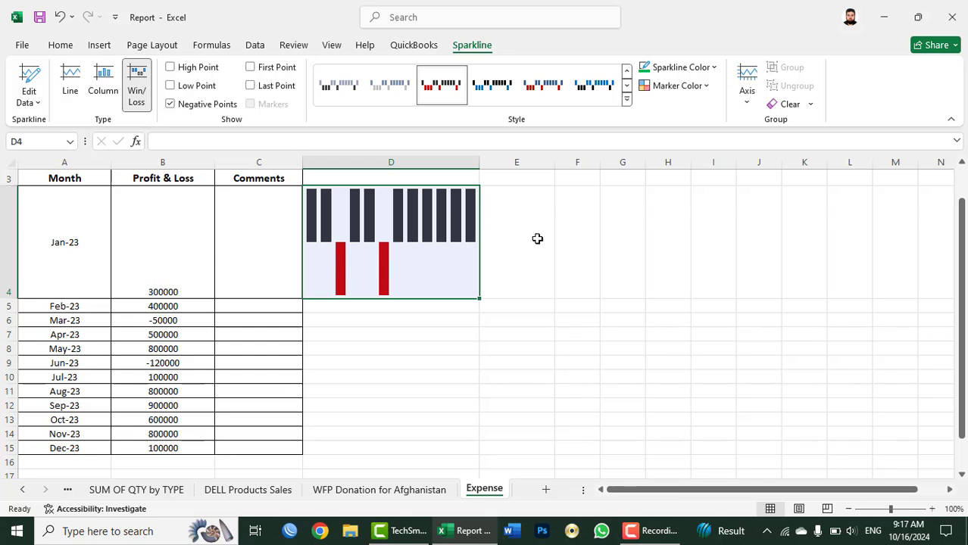
# Delete sparkline column D and shrink row 4 back to 13.50 height
pyautogui.rightClick(411, 160)
pyautogui.click(441, 324)
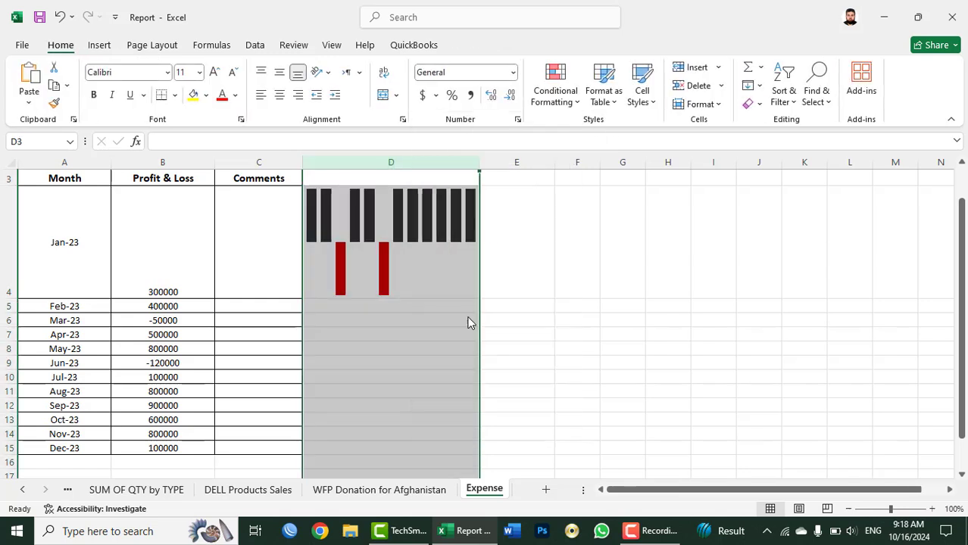
pyautogui.moveTo(7, 296); pyautogui.dragTo(7, 199)
pyautogui.click(471, 205)
pyautogui.scroll(1, 454, 251)
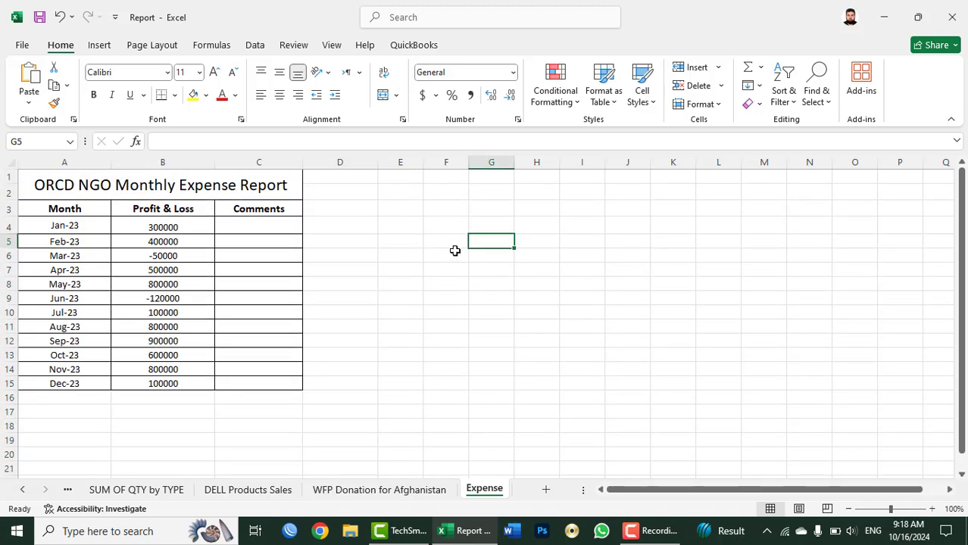
pyautogui.click(100, 45)
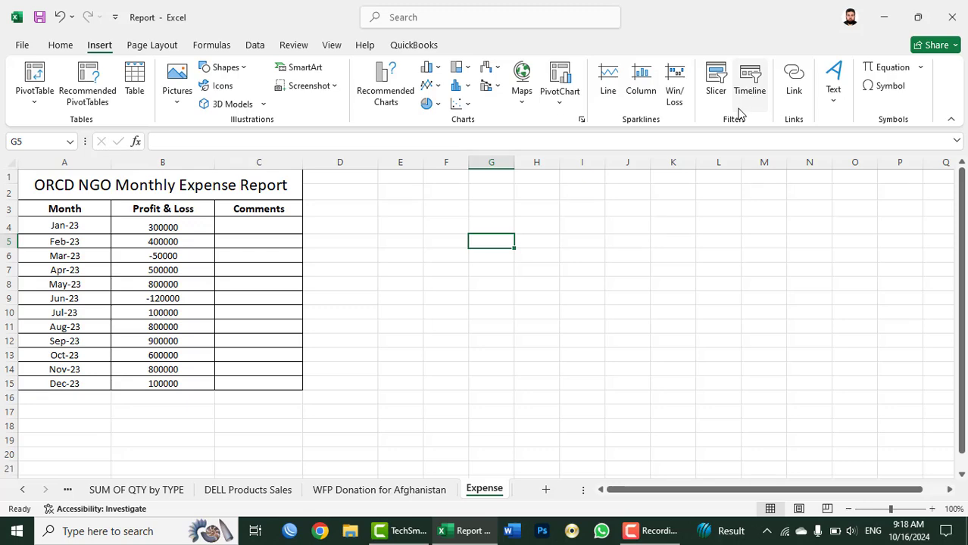
# Go to the WFP Donation for Afghanistan sheet and select the table A1:E21
pyautogui.click(397, 492)
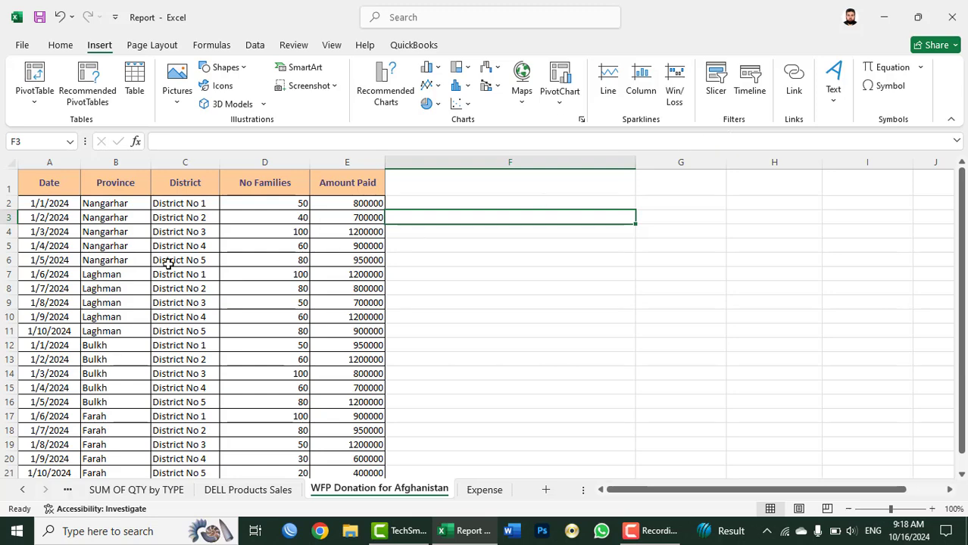
pyautogui.moveTo(46, 184); pyautogui.dragTo(342, 418)
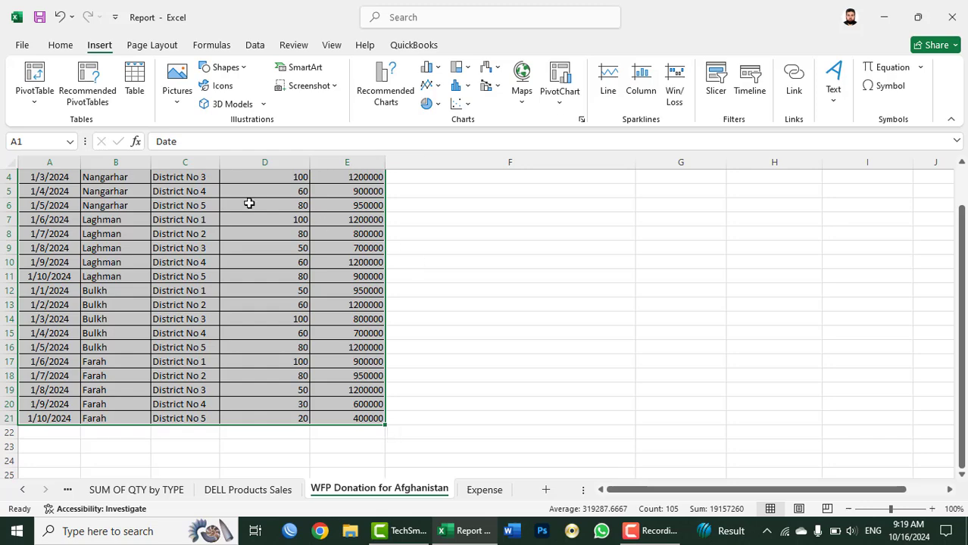
pyautogui.scroll(1, 248, 203)
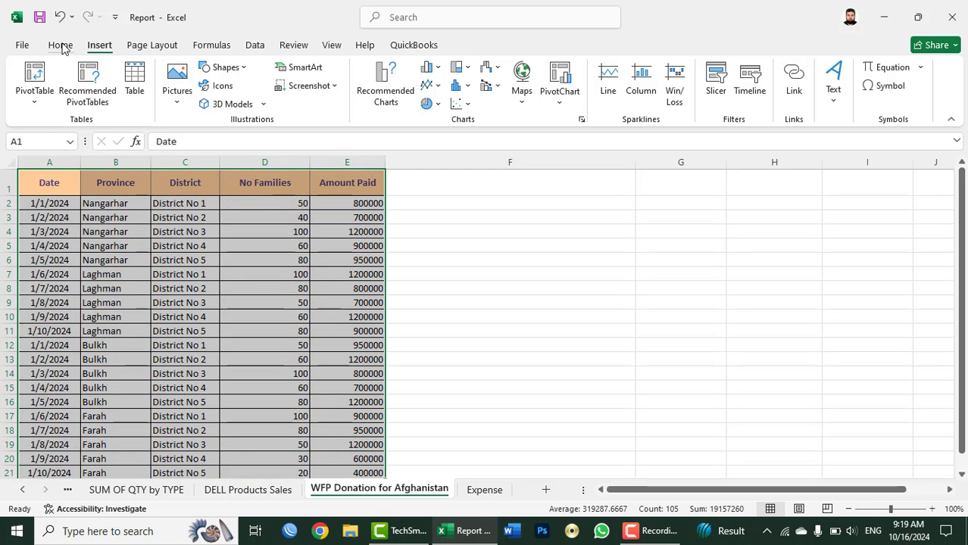
pyautogui.click(61, 46)
pyautogui.click(783, 83)
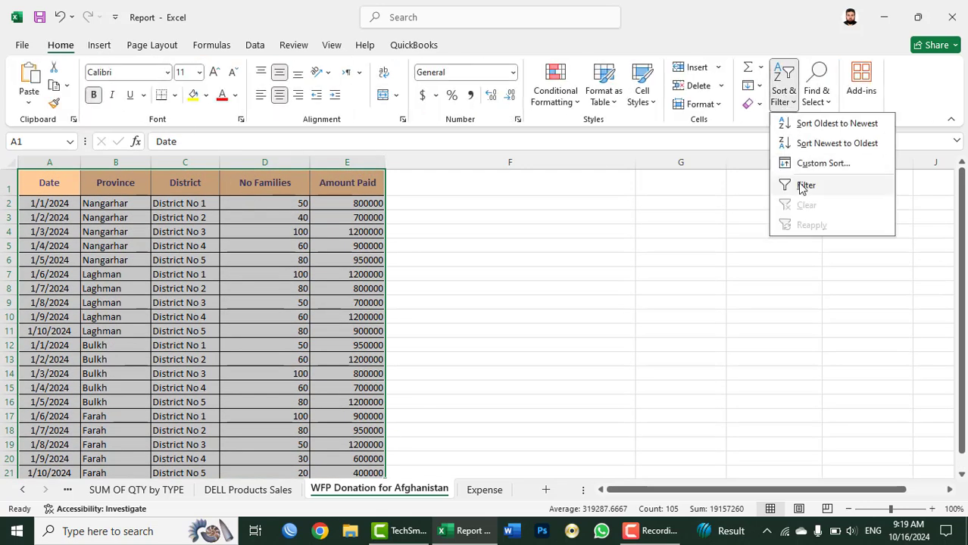
pyautogui.click(99, 45)
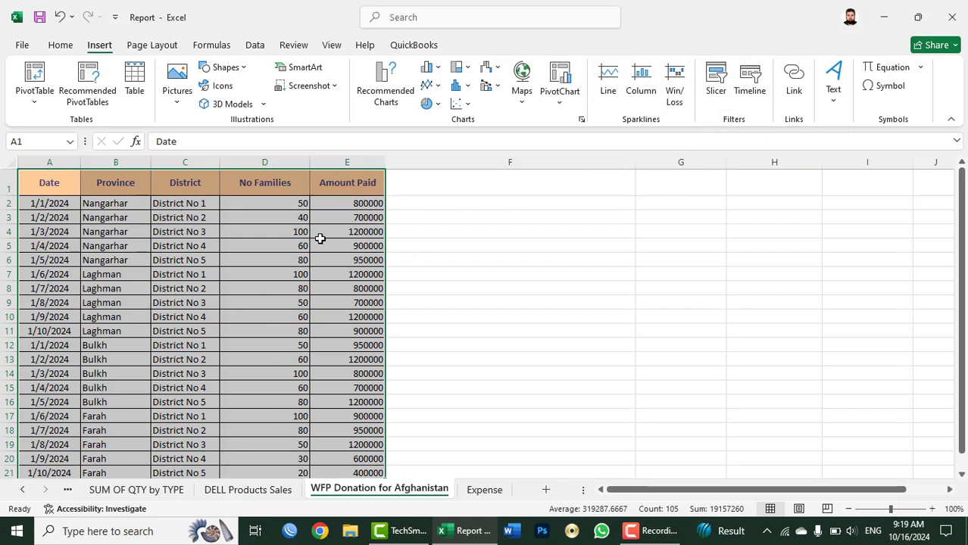
pyautogui.click(716, 83)
pyautogui.moveTo(556, 97); pyautogui.dragTo(681, 76)
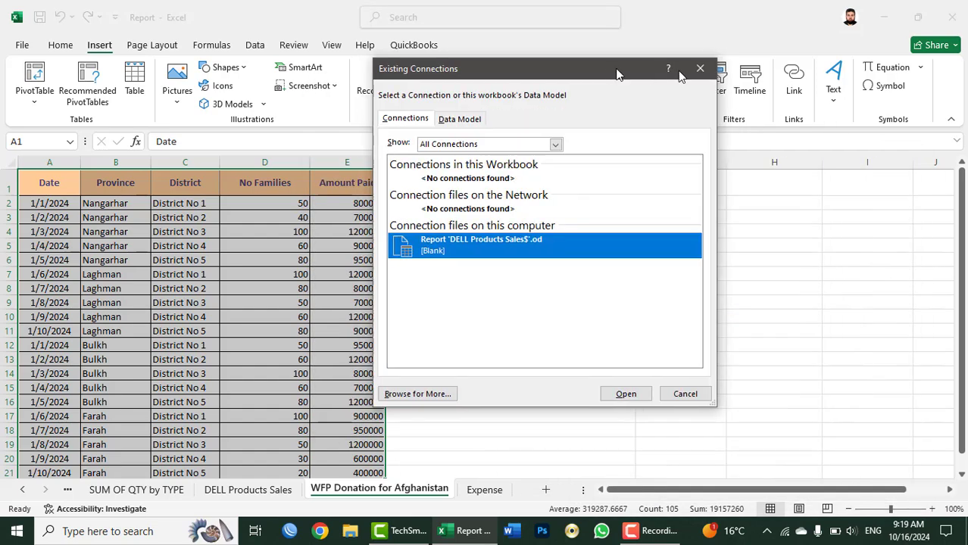
pyautogui.click(749, 396)
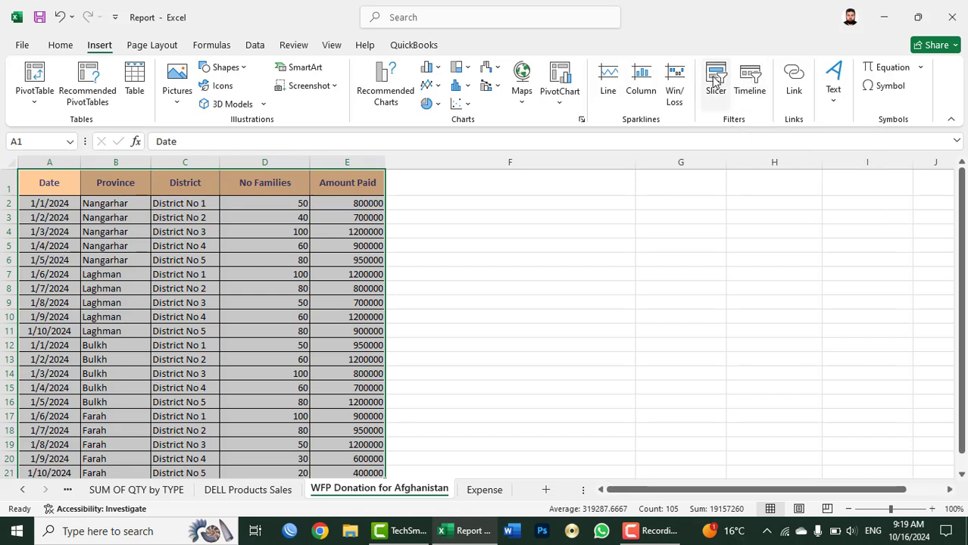
# Insert a PivotTable from the selected table range on a New Worksheet
pyautogui.click(34, 106)
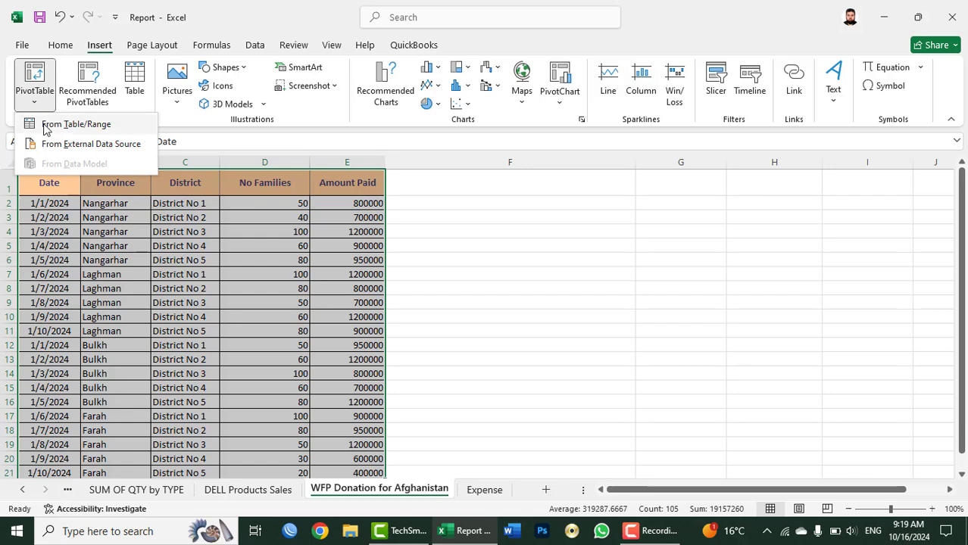
pyautogui.click(46, 125)
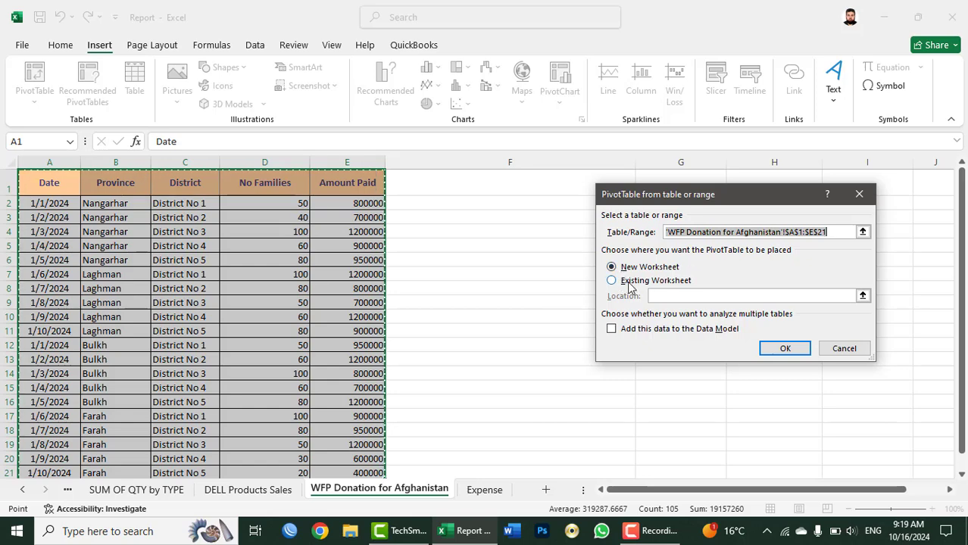
pyautogui.click(655, 285)
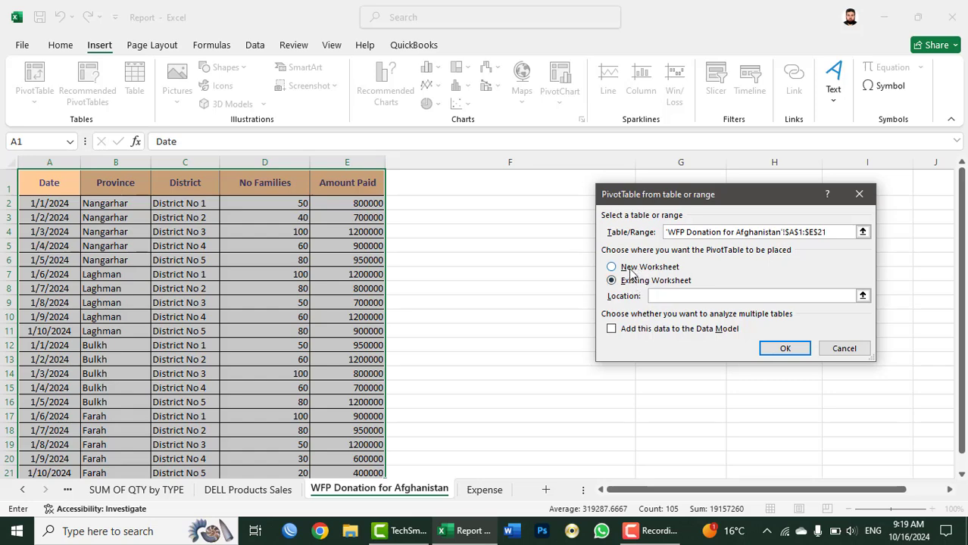
pyautogui.click(633, 269)
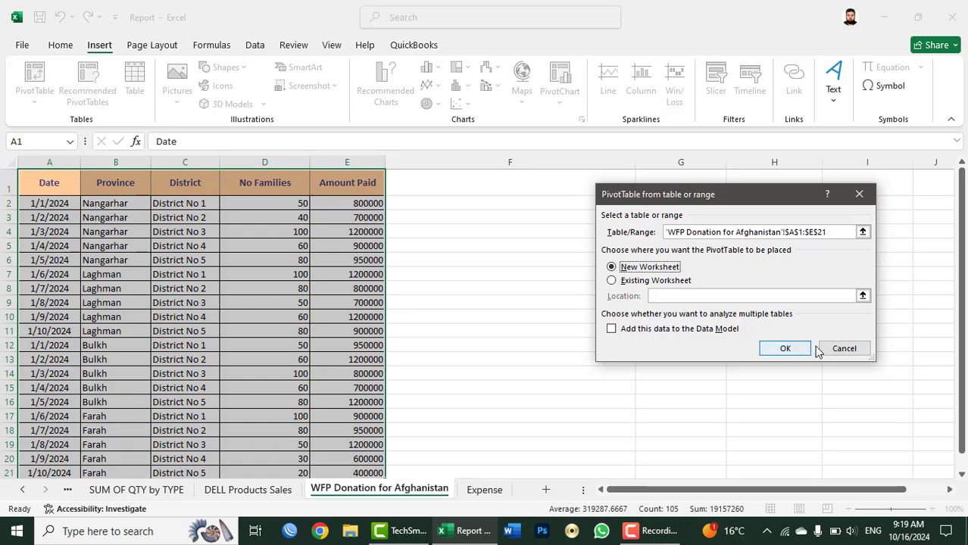
pyautogui.click(785, 349)
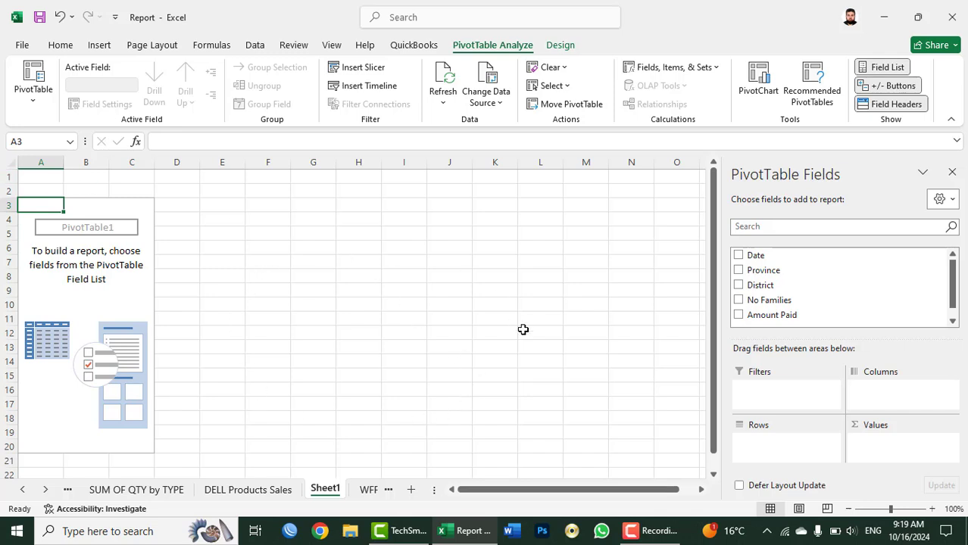
pyautogui.moveTo(738, 257)
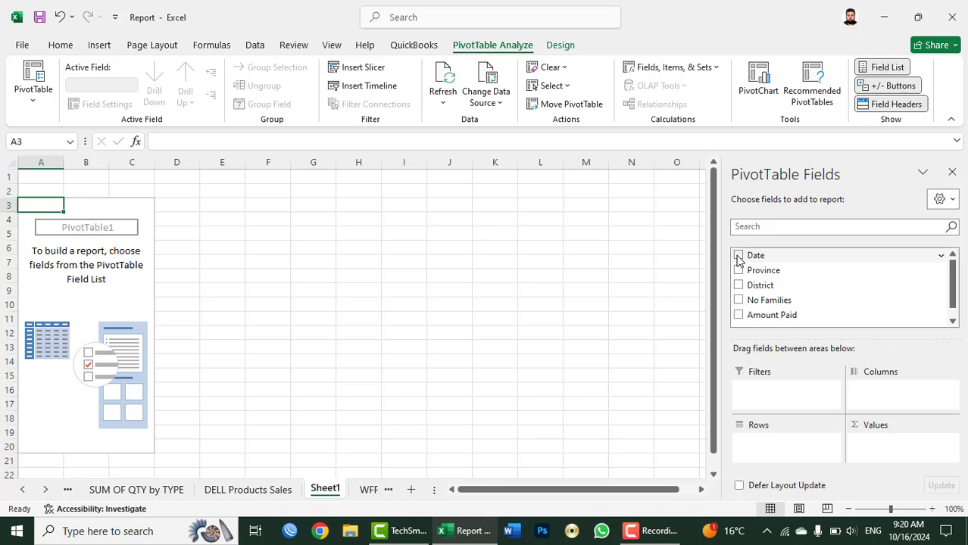
# Add Date, Province and District as rows, with No Families and Amount Paid as values
pyautogui.click(738, 256)
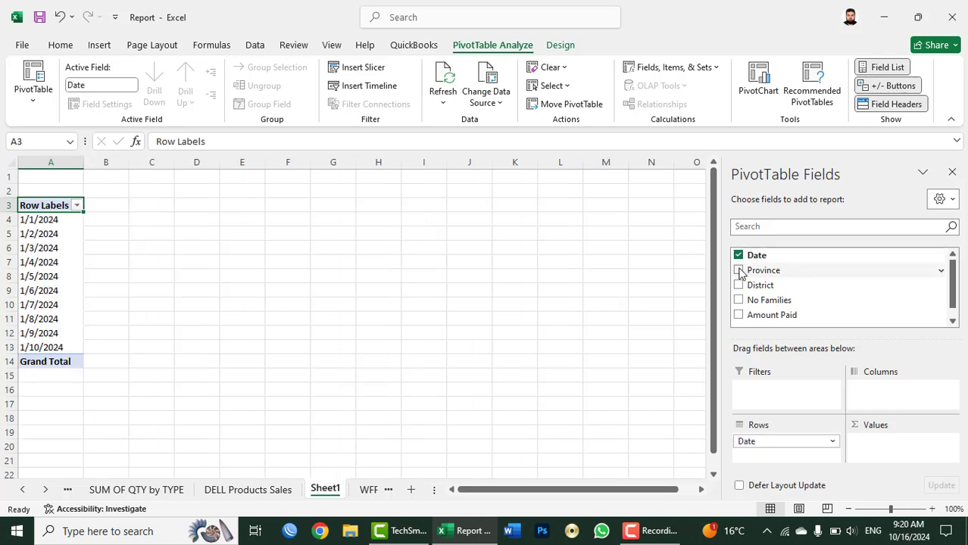
pyautogui.click(739, 270)
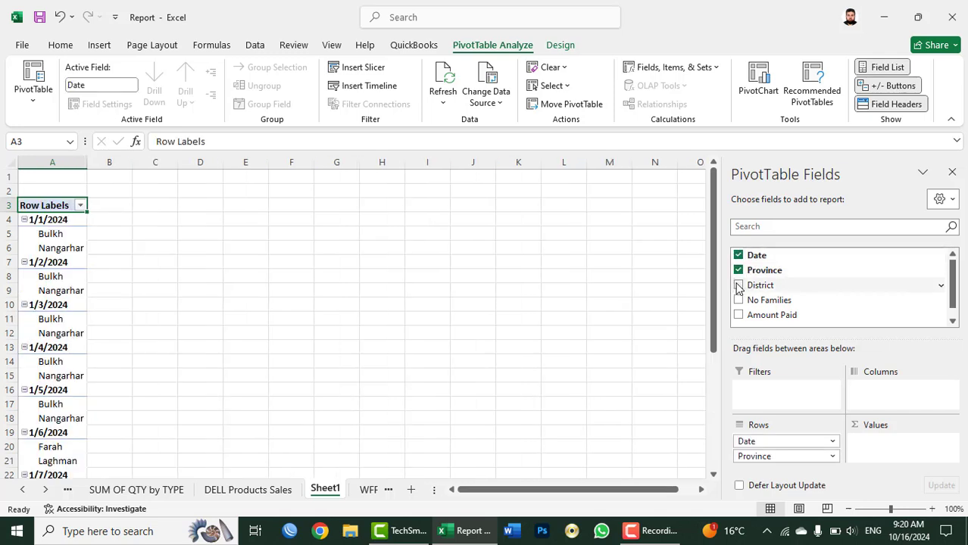
pyautogui.click(739, 285)
pyautogui.click(739, 301)
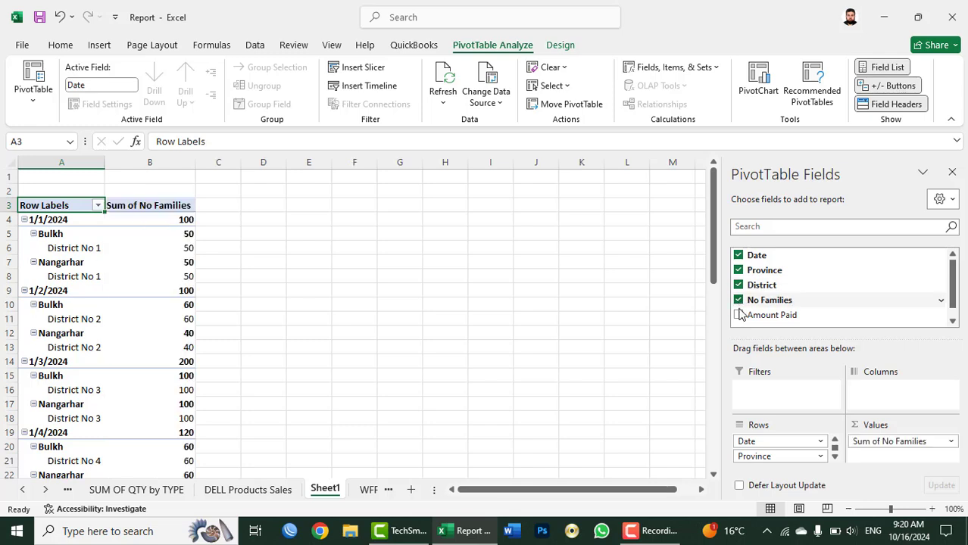
pyautogui.click(739, 315)
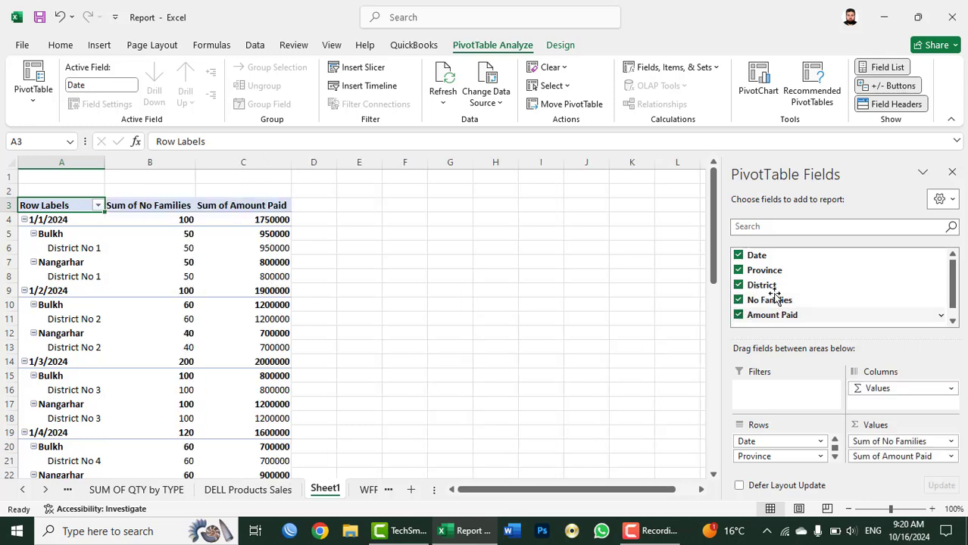
pyautogui.click(952, 174)
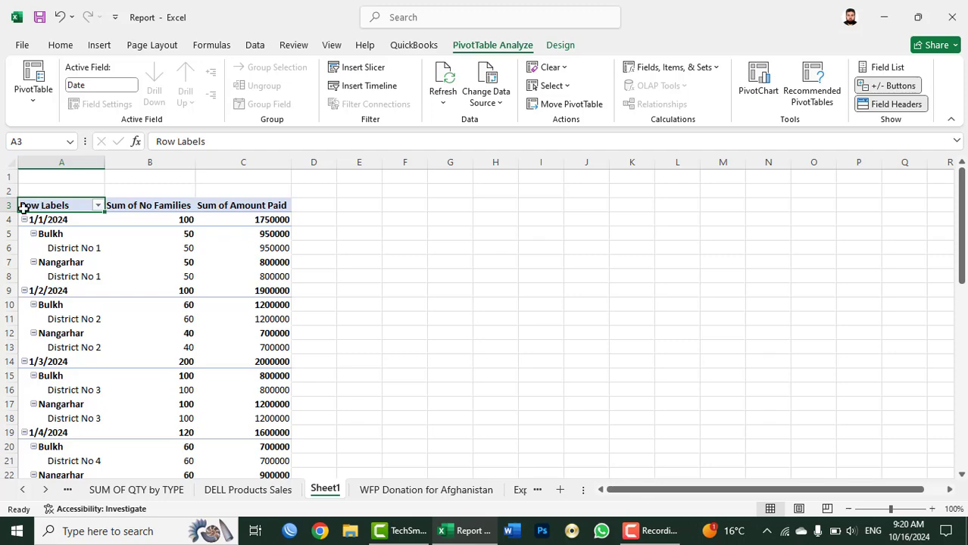
# Delete the two empty rows 1 and 2 above the PivotTable
pyautogui.moveTo(6, 176); pyautogui.dragTo(6, 189)
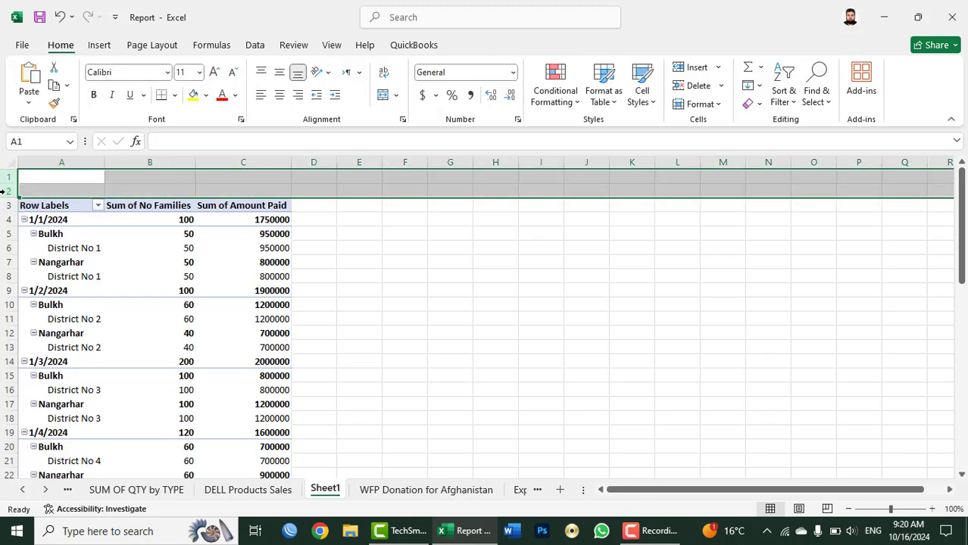
pyautogui.rightClick(6, 189)
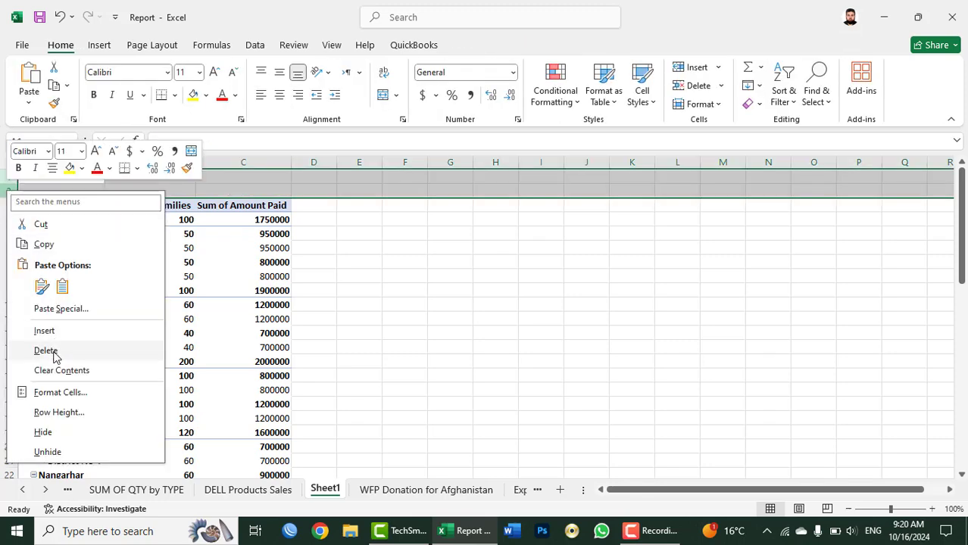
pyautogui.click(47, 351)
pyautogui.click(58, 180)
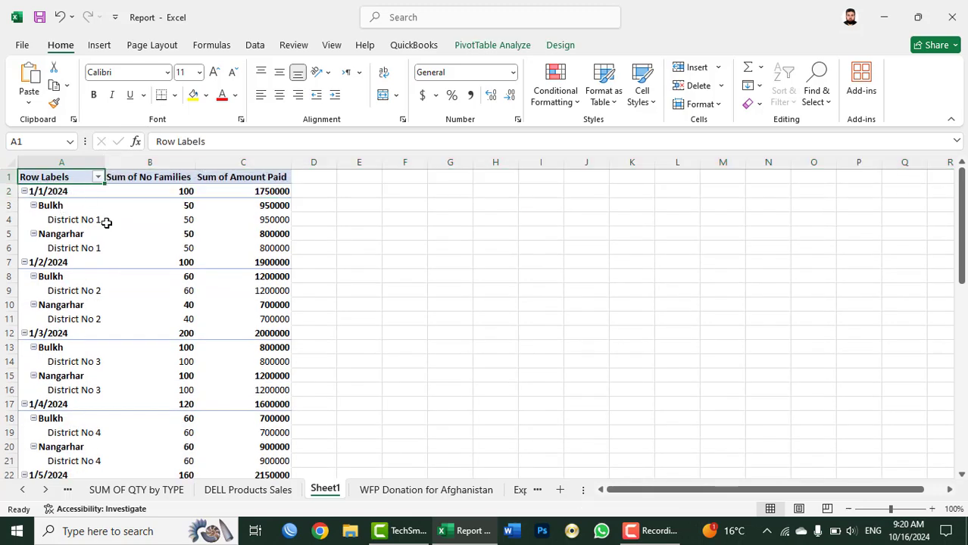
# Collapse the date groups from 1/1/2024 through 1/10/2024
pyautogui.click(23, 191)
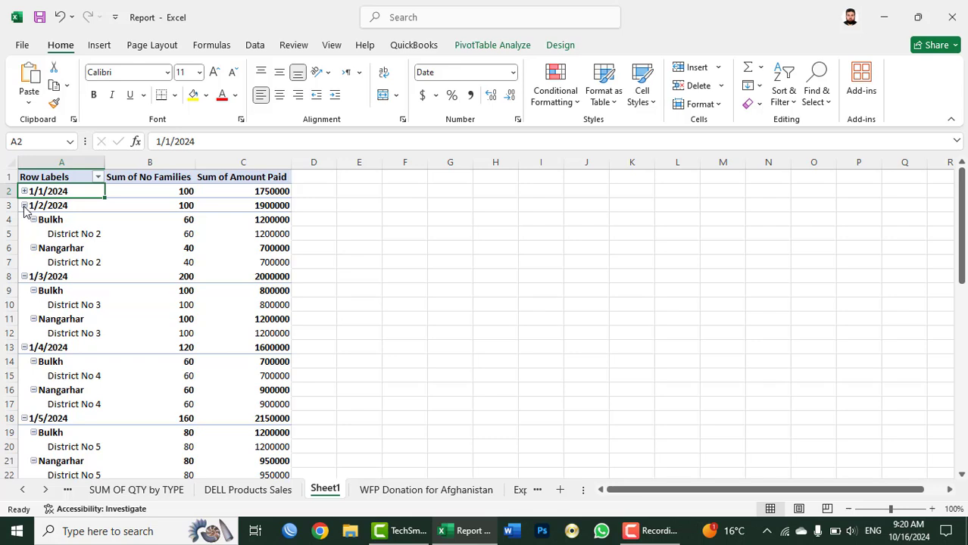
pyautogui.click(23, 205)
pyautogui.click(23, 220)
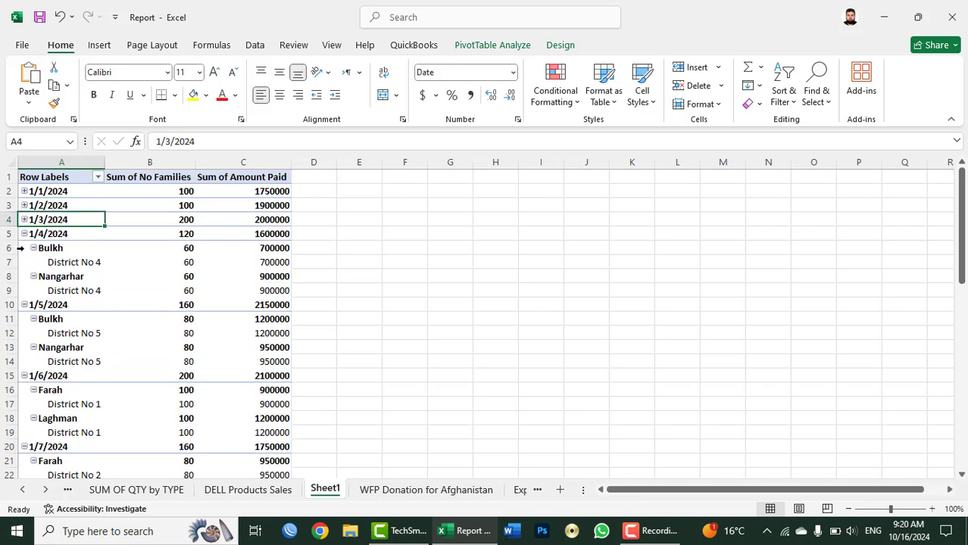
pyautogui.click(24, 234)
pyautogui.click(23, 248)
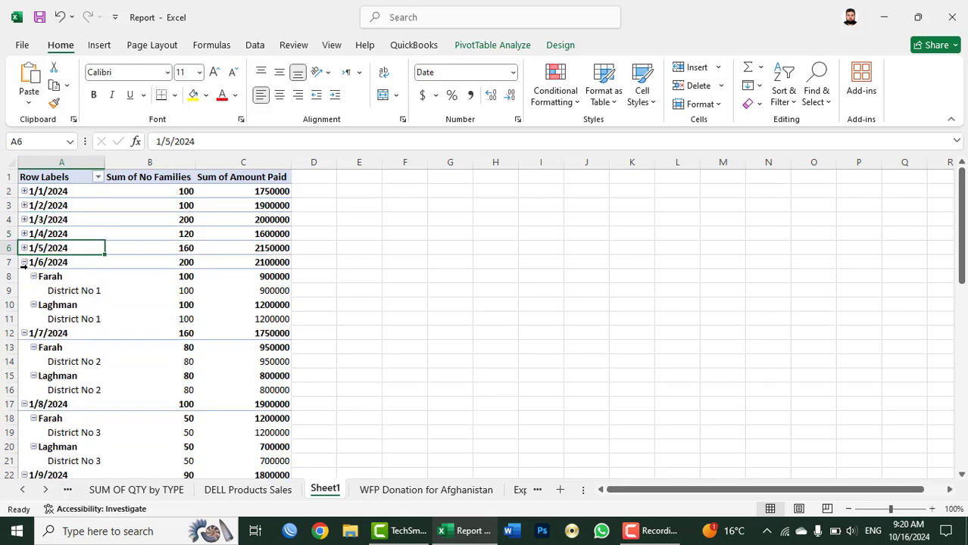
pyautogui.click(24, 262)
pyautogui.click(24, 277)
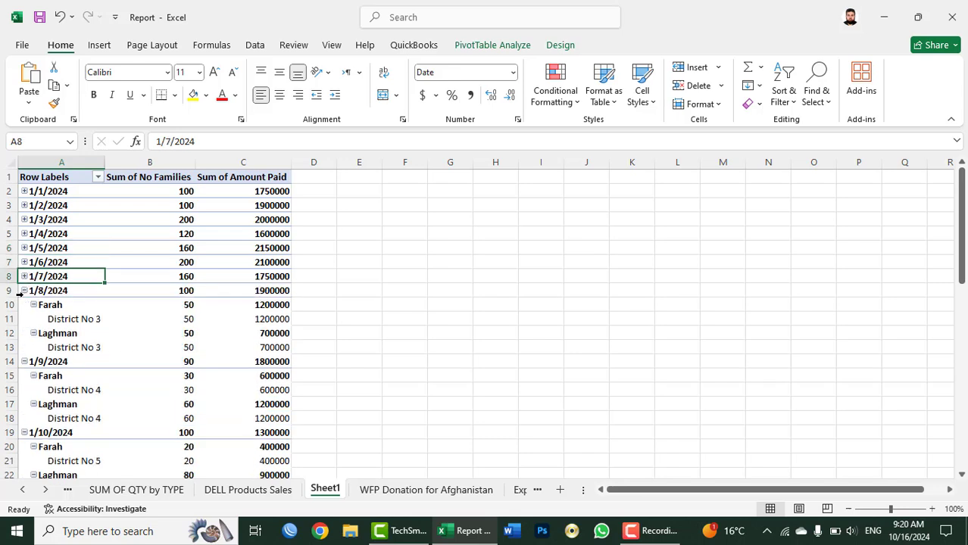
pyautogui.click(18, 290)
pyautogui.click(24, 290)
pyautogui.click(24, 305)
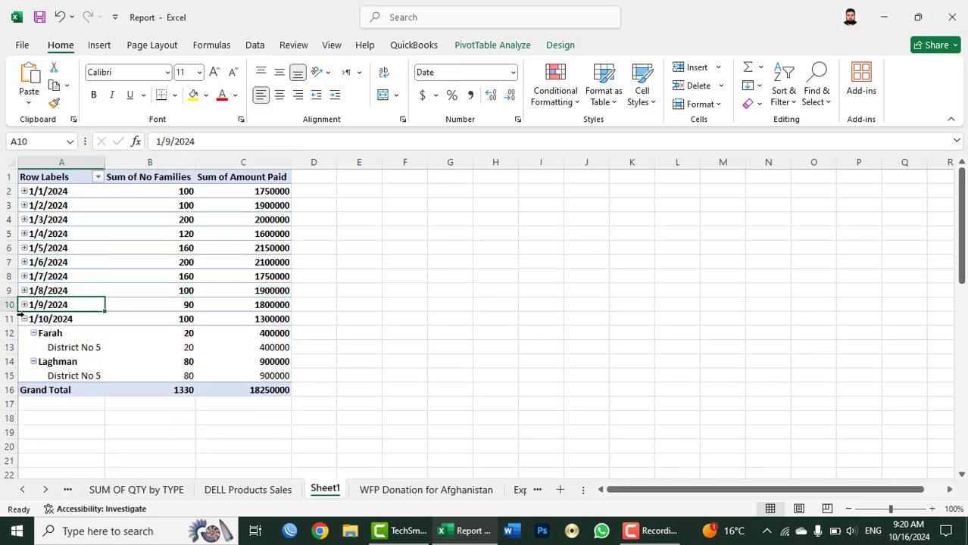
pyautogui.click(23, 319)
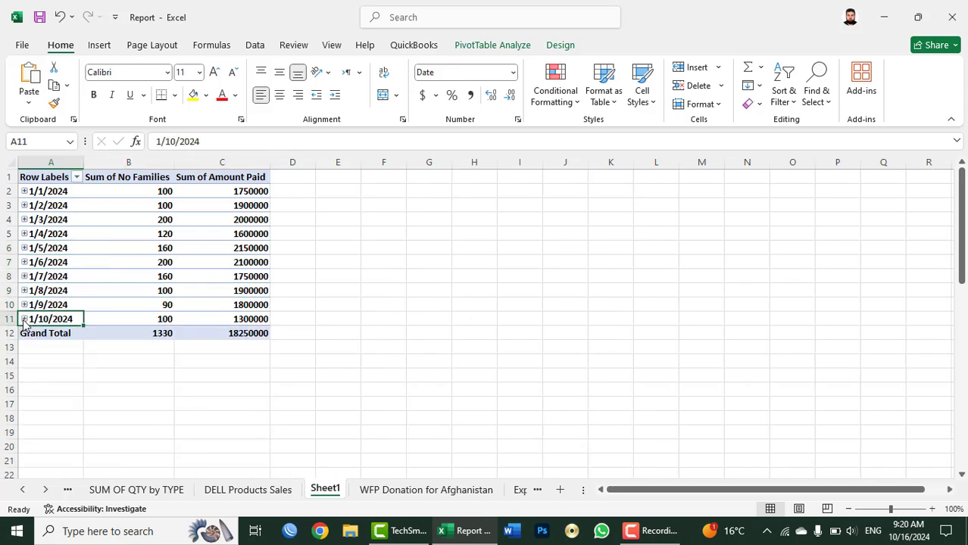
pyautogui.click(201, 206)
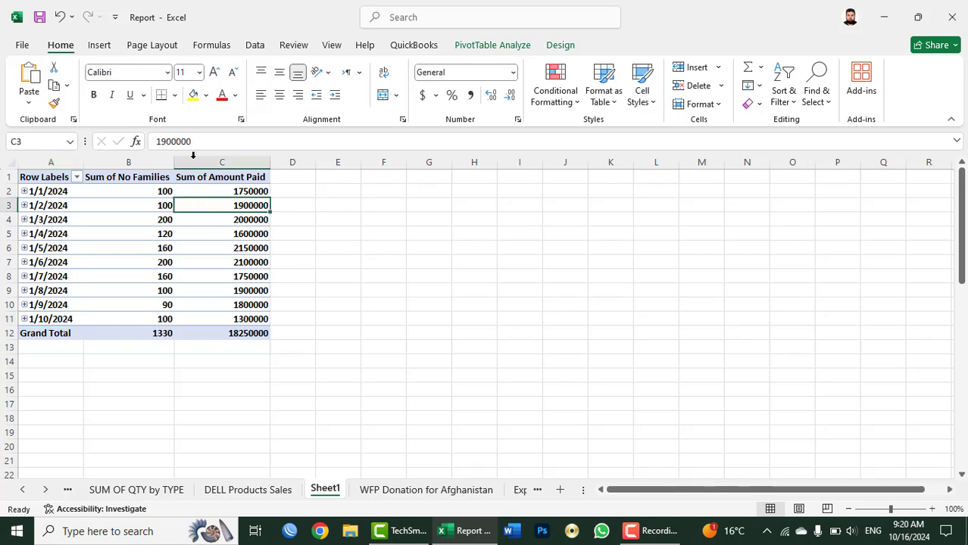
# Insert a Date slicer for PivotTable1 and position it just right of the table
pyautogui.click(101, 44)
pyautogui.click(299, 188)
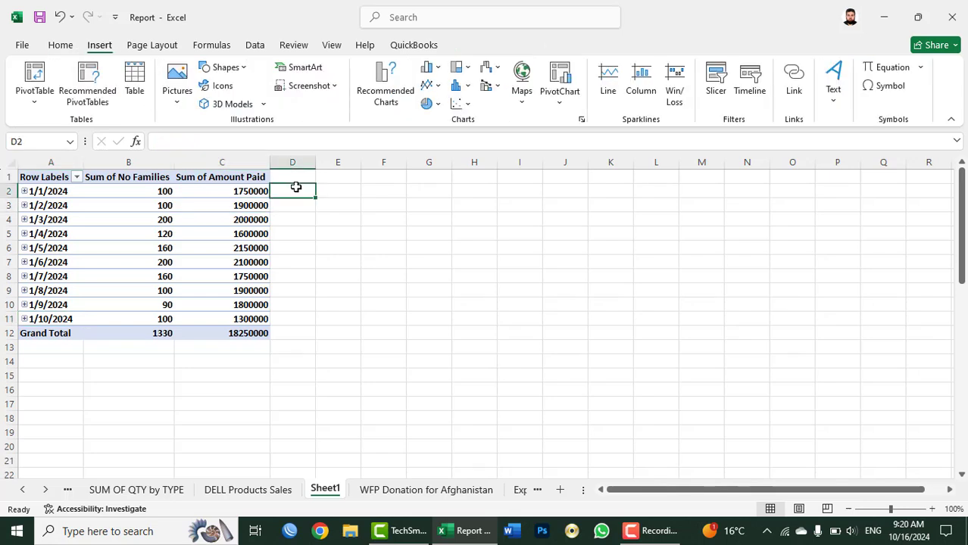
pyautogui.click(227, 193)
pyautogui.click(714, 90)
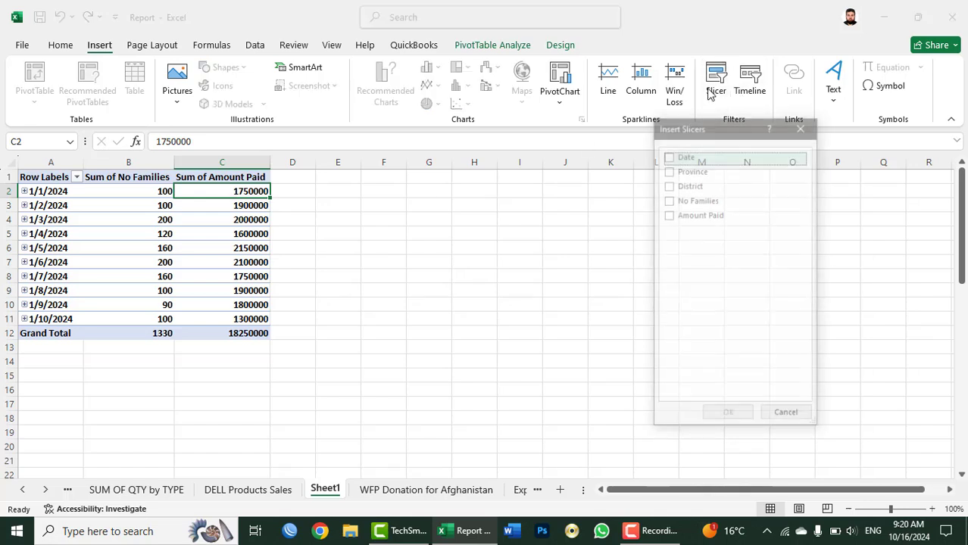
pyautogui.moveTo(704, 132)
pyautogui.mouseDown()
pyautogui.moveTo(653, 175)
pyautogui.moveTo(492, 212)
pyautogui.moveTo(365, 196)
pyautogui.mouseUp()
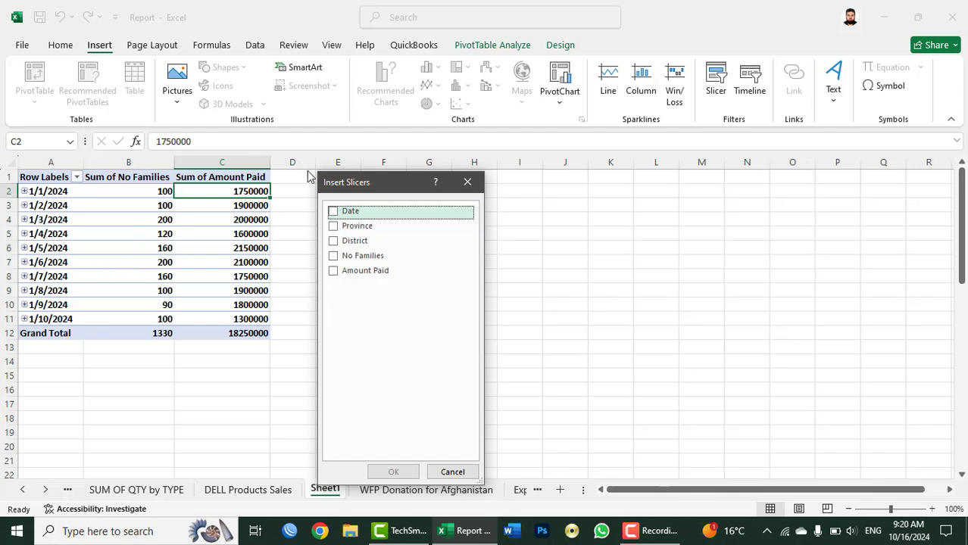
pyautogui.moveTo(330, 189); pyautogui.dragTo(619, 191)
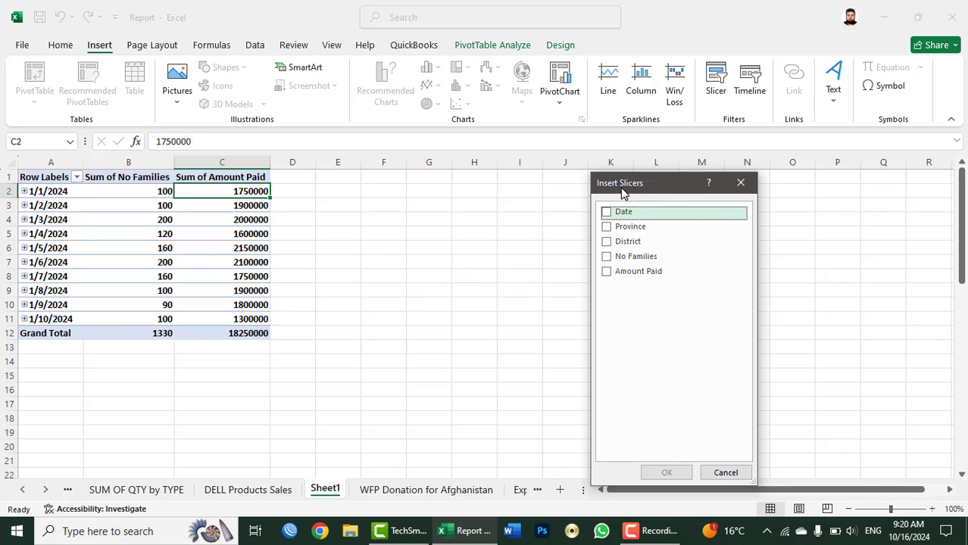
pyautogui.moveTo(620, 191); pyautogui.dragTo(621, 190)
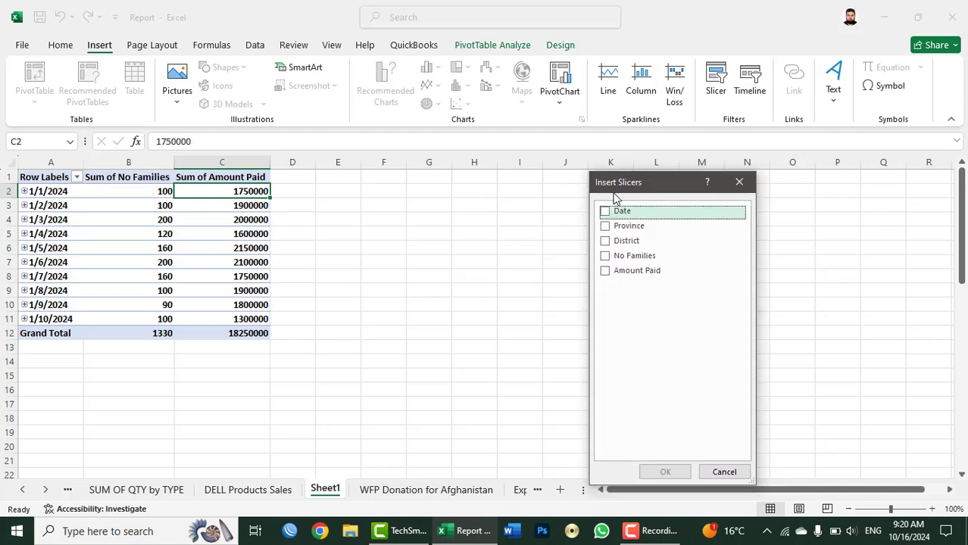
pyautogui.click(607, 215)
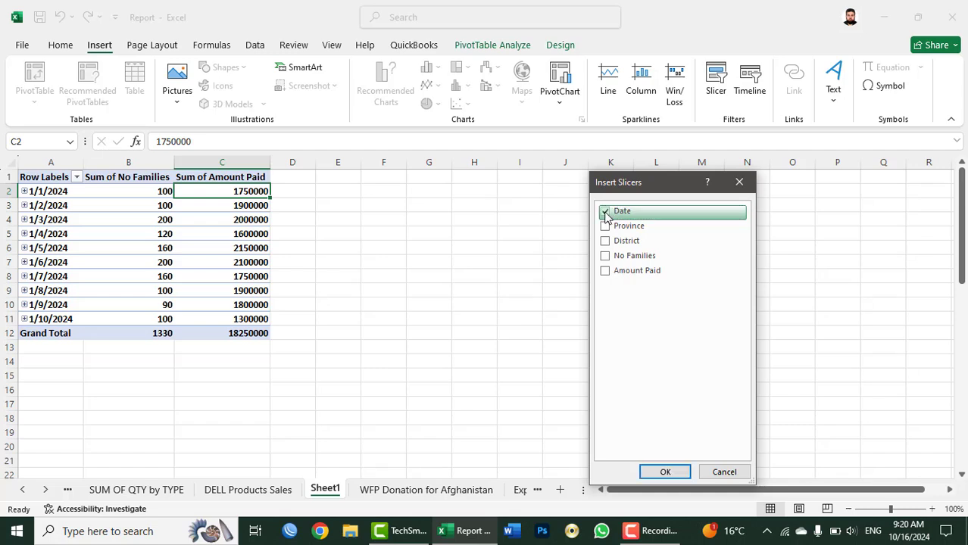
pyautogui.click(665, 472)
pyautogui.moveTo(459, 245); pyautogui.dragTo(489, 177)
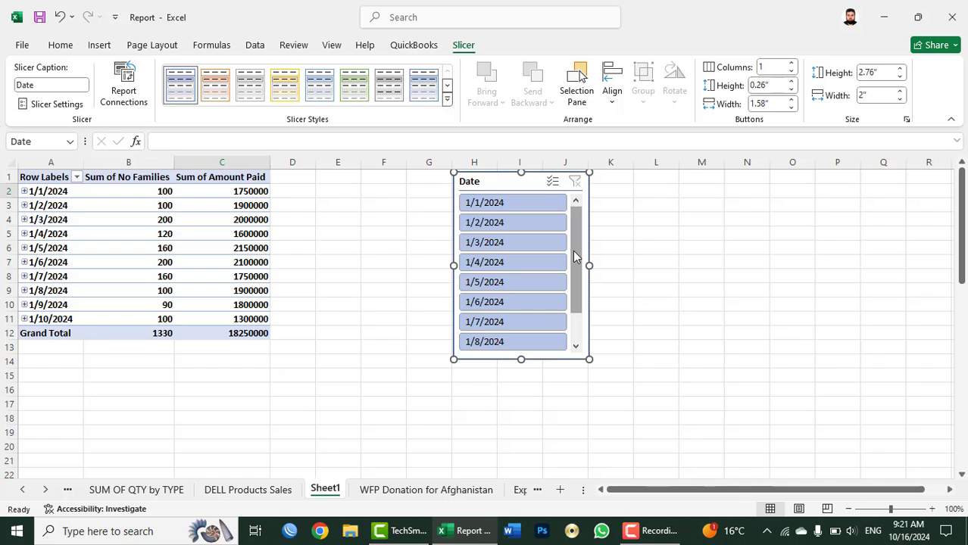
# Filter the pivot to 1/1, 1/2, 1/3 and 1/8/2024 in turn, then clear the date filter
pyautogui.click(491, 202)
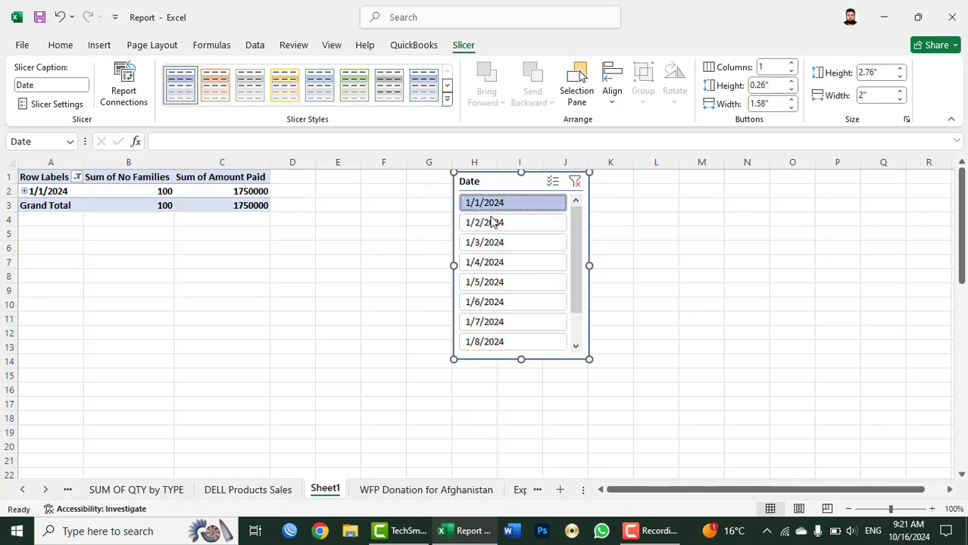
pyautogui.click(493, 225)
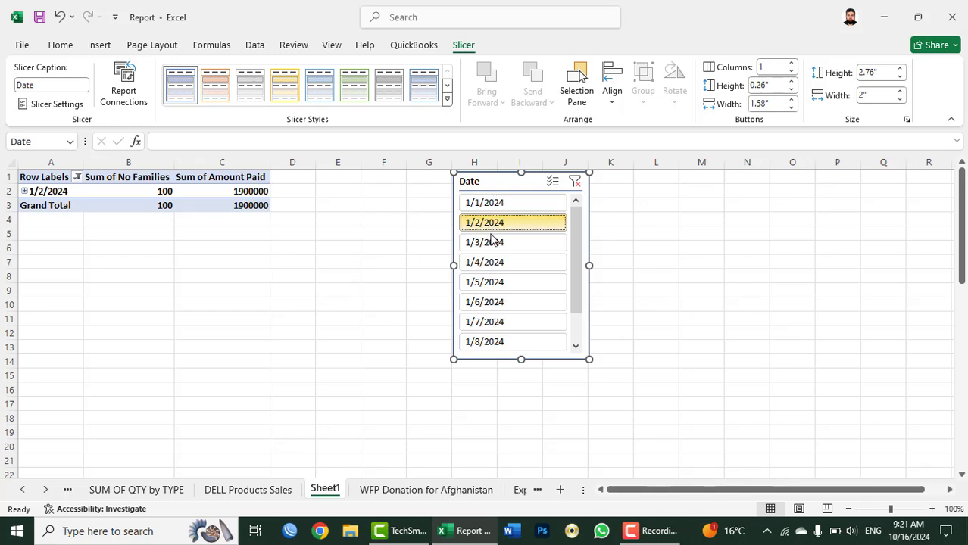
pyautogui.click(493, 241)
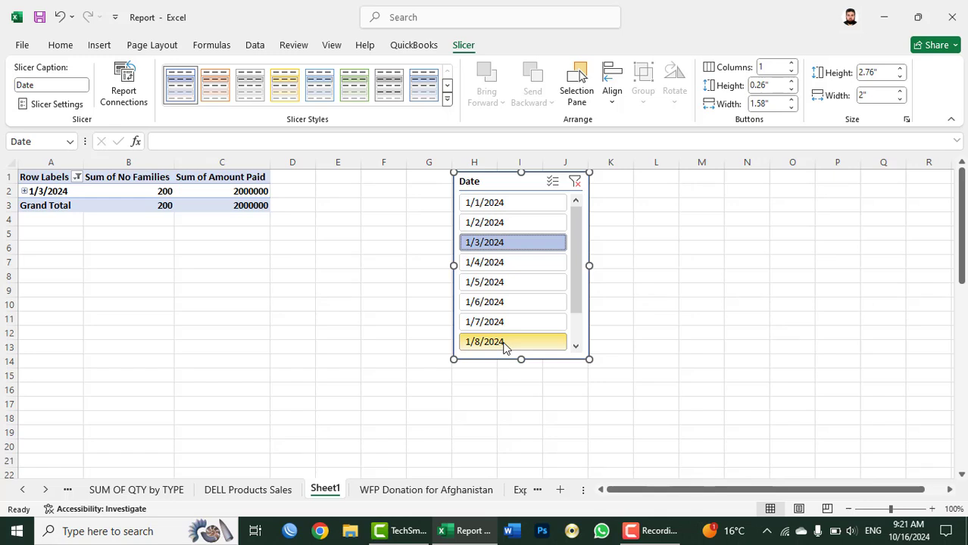
pyautogui.click(505, 345)
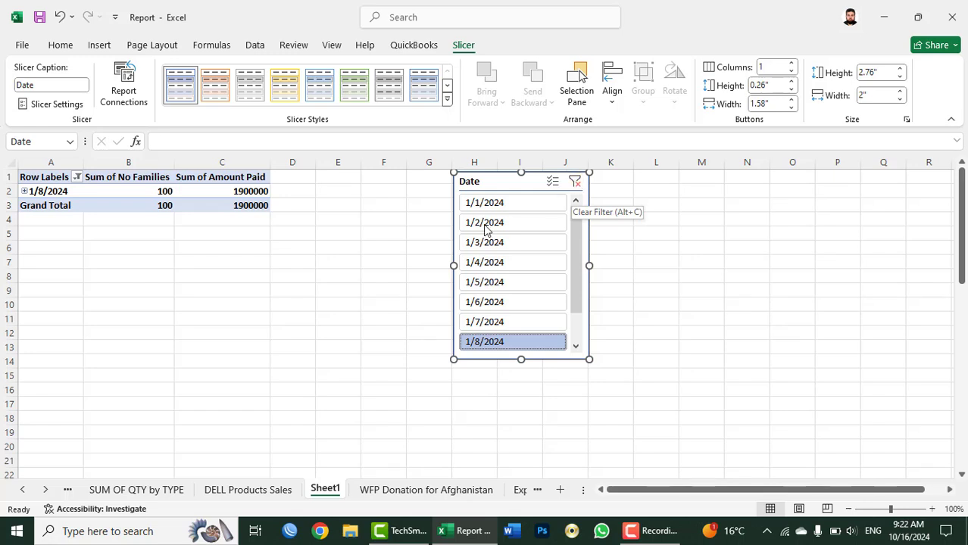
pyautogui.click(574, 183)
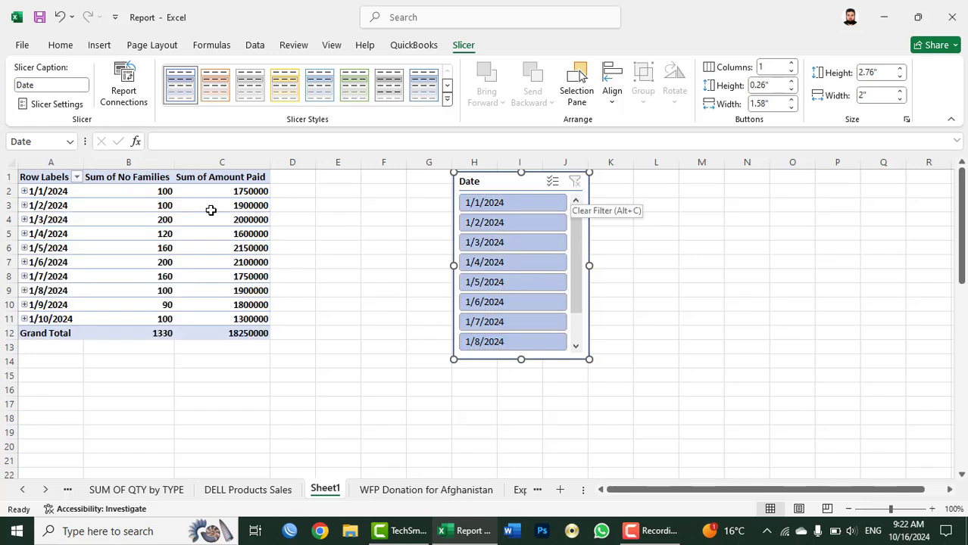
# Expand 1/1, 1/2 and 1/3/2024 to show their province and district rows
pyautogui.click(24, 192)
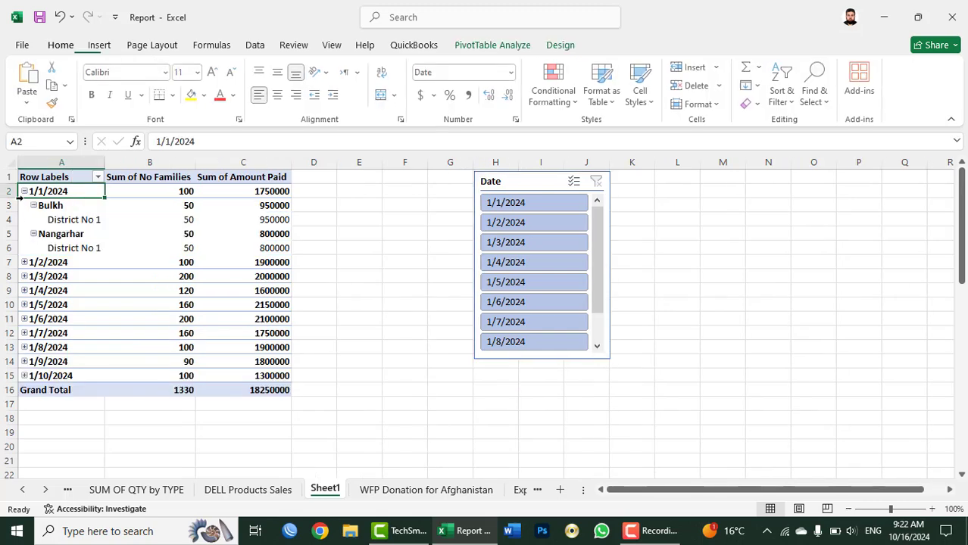
pyautogui.click(25, 262)
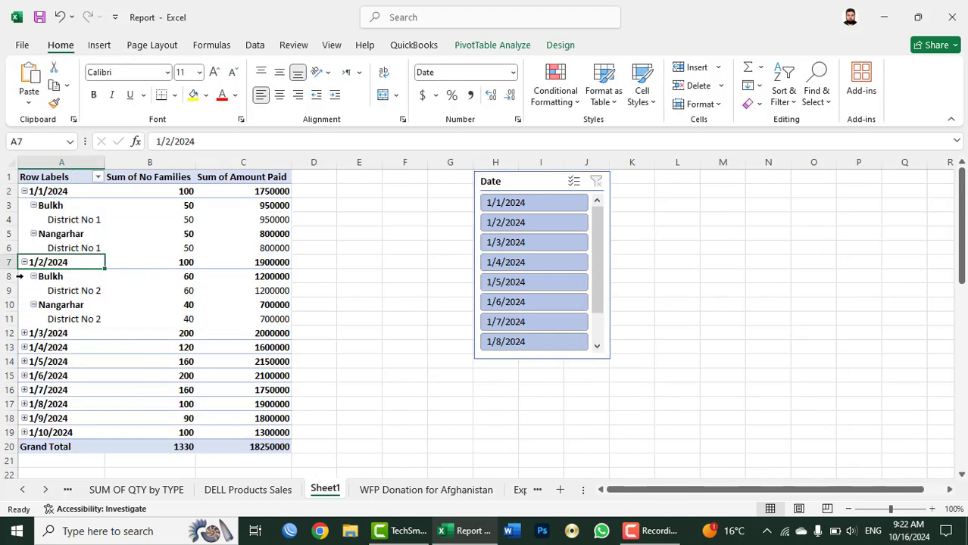
pyautogui.click(25, 333)
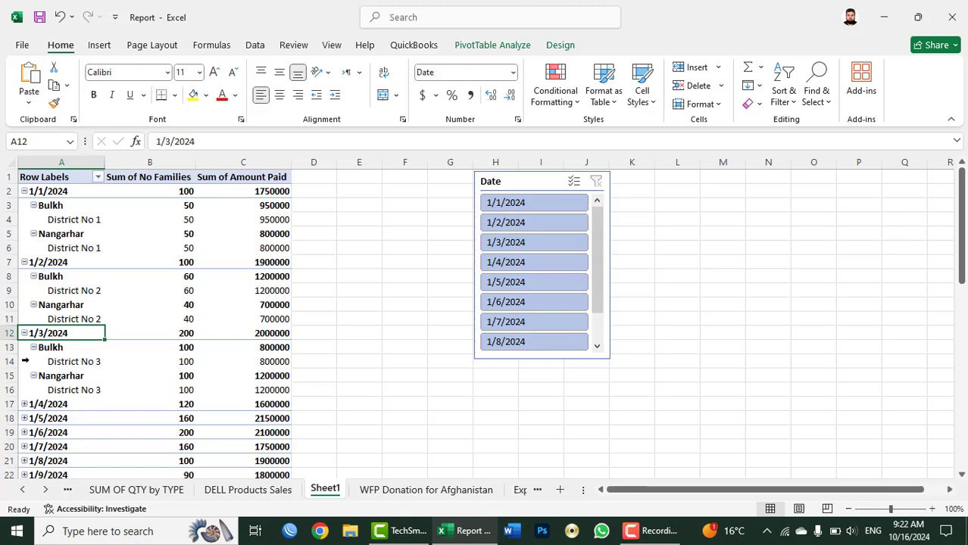
# Expand dates 1/4 through 1/7/2024 to show their province and district rows
pyautogui.click(24, 404)
pyautogui.scroll(-5, 31, 437)
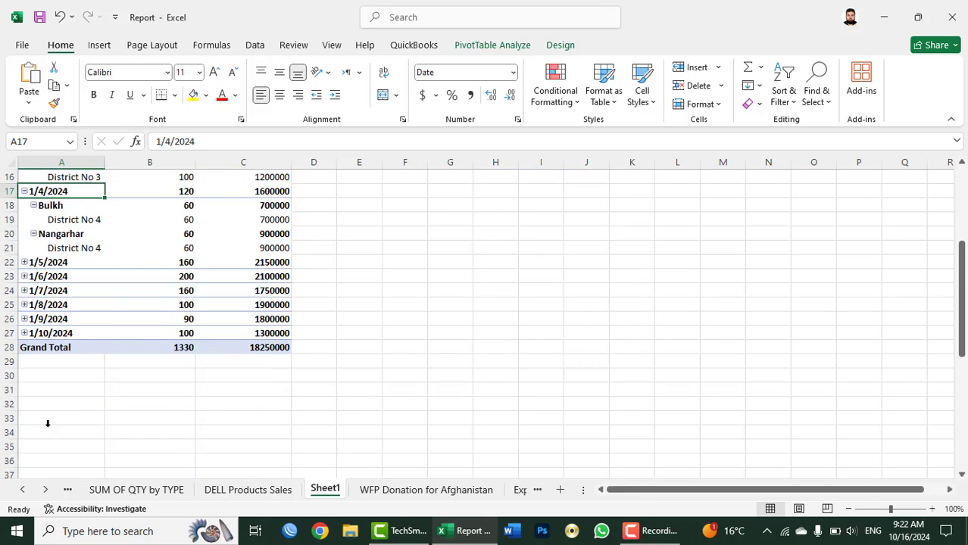
pyautogui.click(22, 261)
pyautogui.click(24, 262)
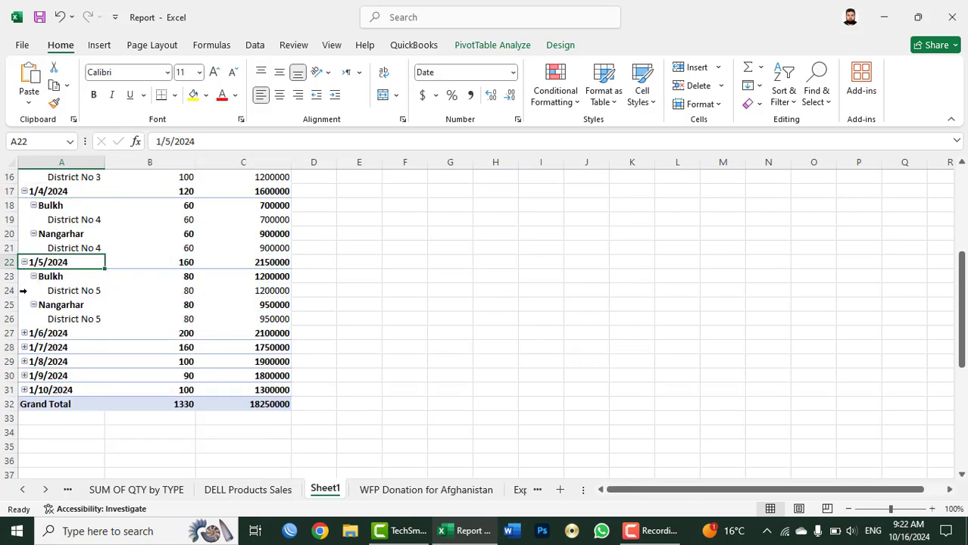
pyautogui.click(24, 334)
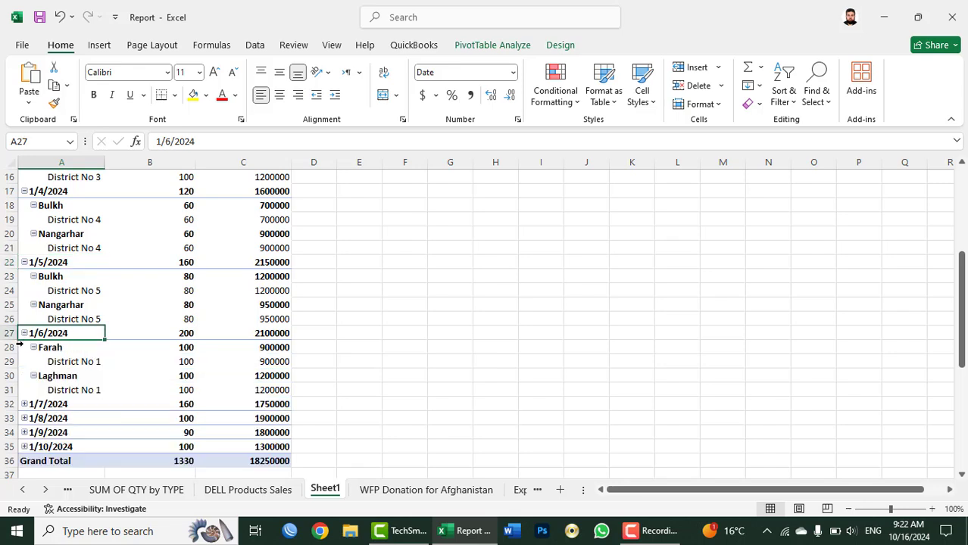
pyautogui.click(24, 405)
# Expand 1/8, 1/9 and 1/10/2024 as well, then return to the top of the pivot
pyautogui.scroll(-3, 37, 419)
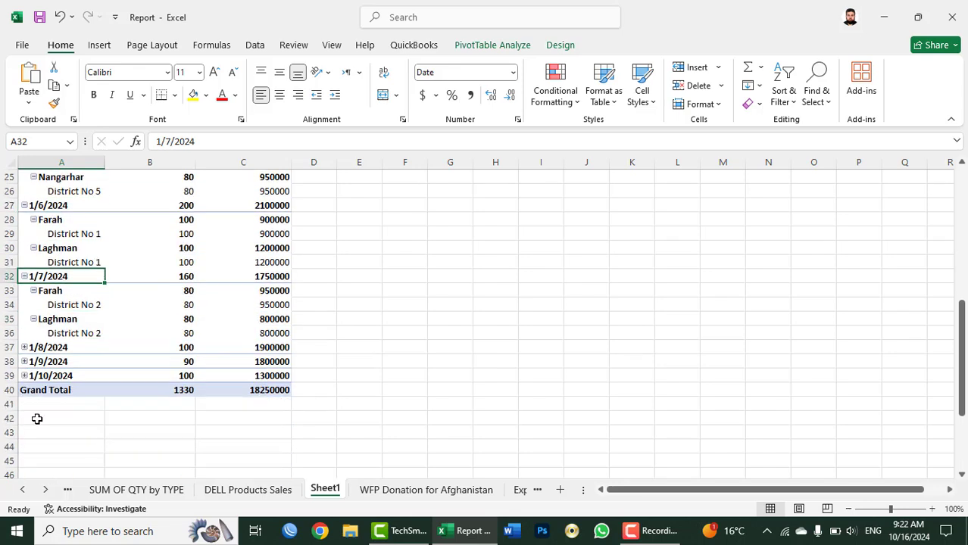
pyautogui.click(24, 348)
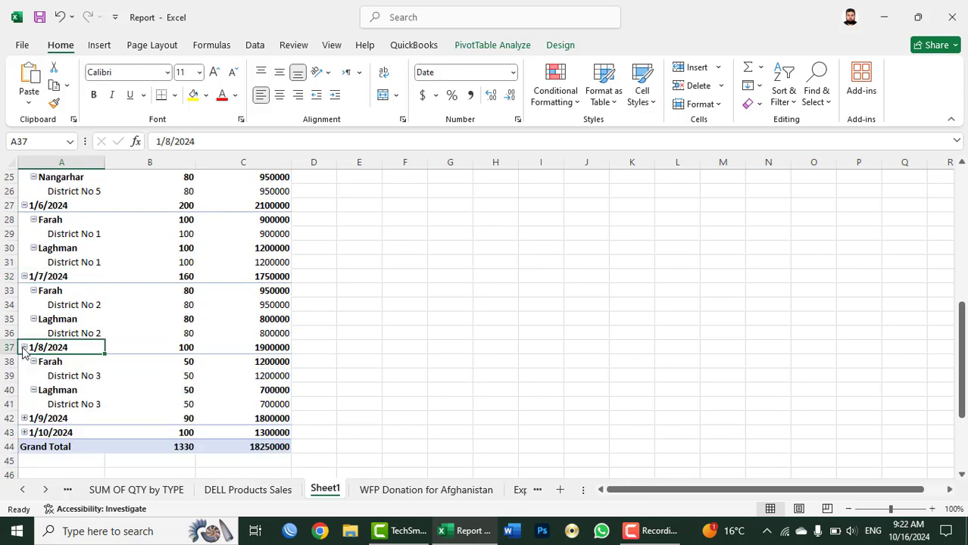
pyautogui.click(24, 419)
pyautogui.scroll(-3, 36, 451)
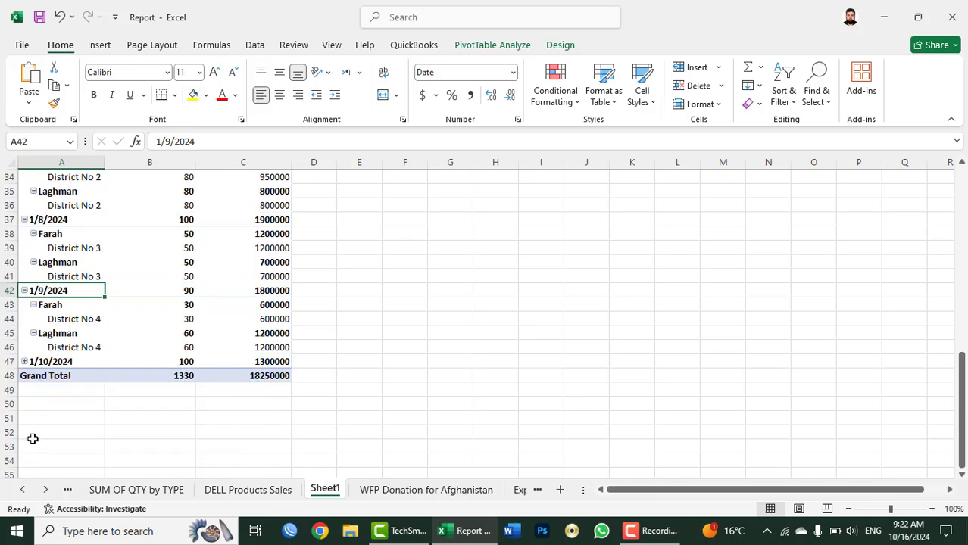
pyautogui.click(25, 361)
pyautogui.scroll(3, 274, 324)
pyautogui.scroll(8, 277, 322)
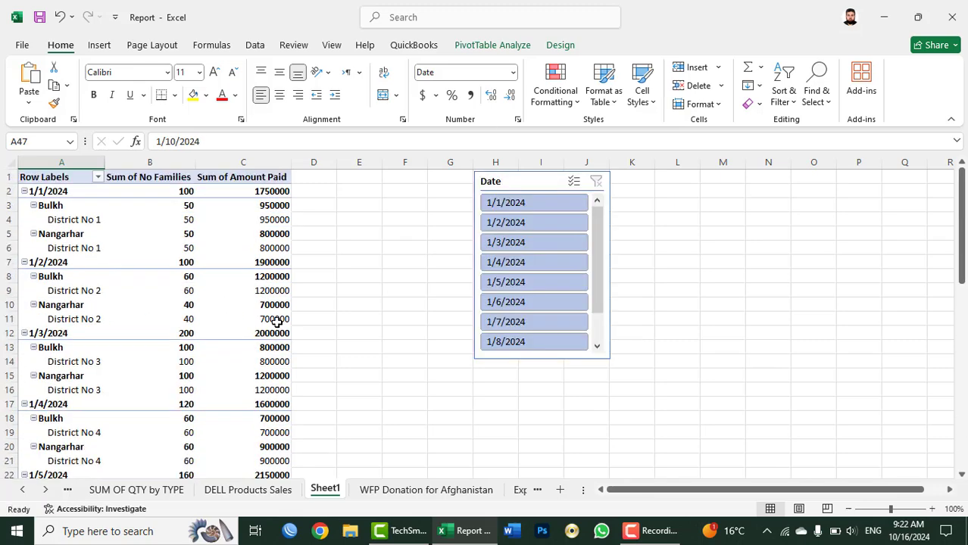
pyautogui.click(525, 203)
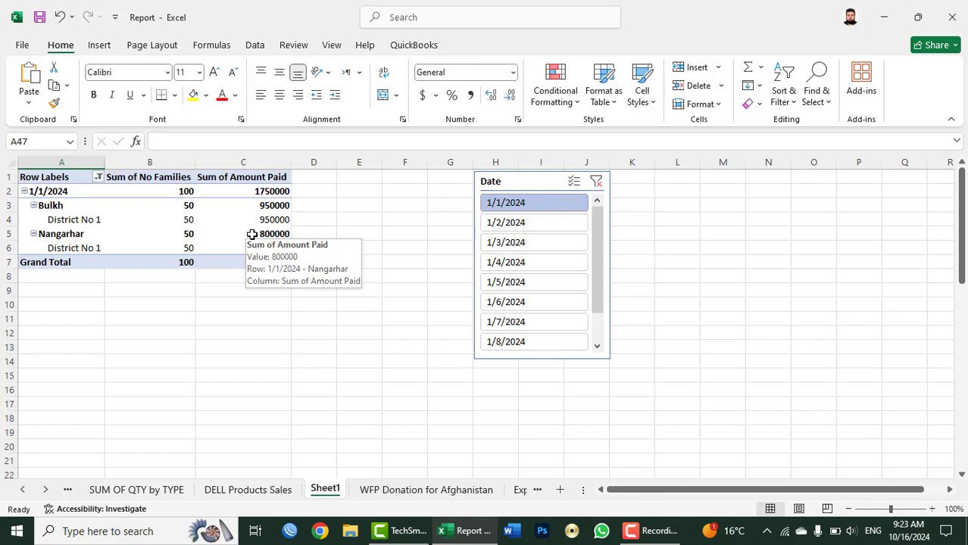
pyautogui.click(596, 182)
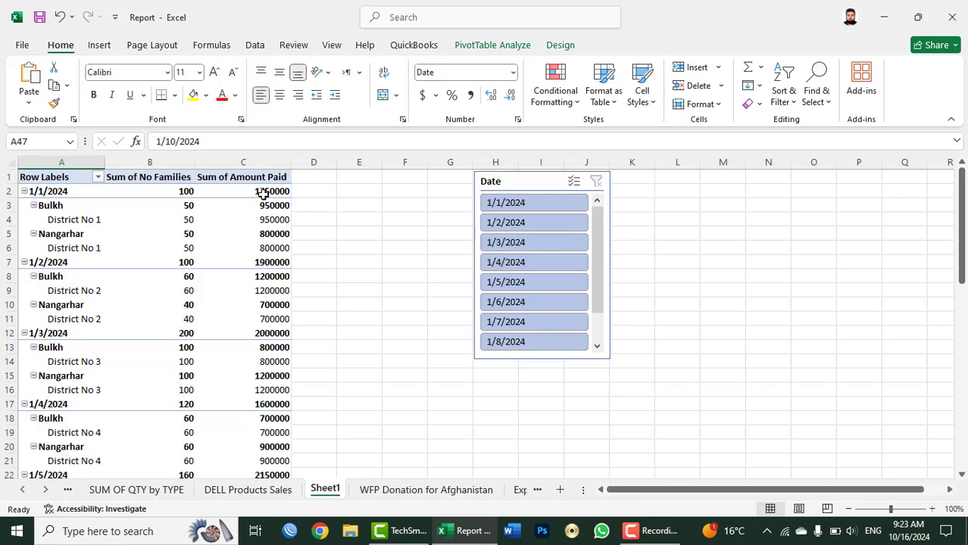
# Tick Province, District, No Families and Amount Paid in Insert Slicers and create those four slicers
pyautogui.click(99, 46)
pyautogui.click(714, 84)
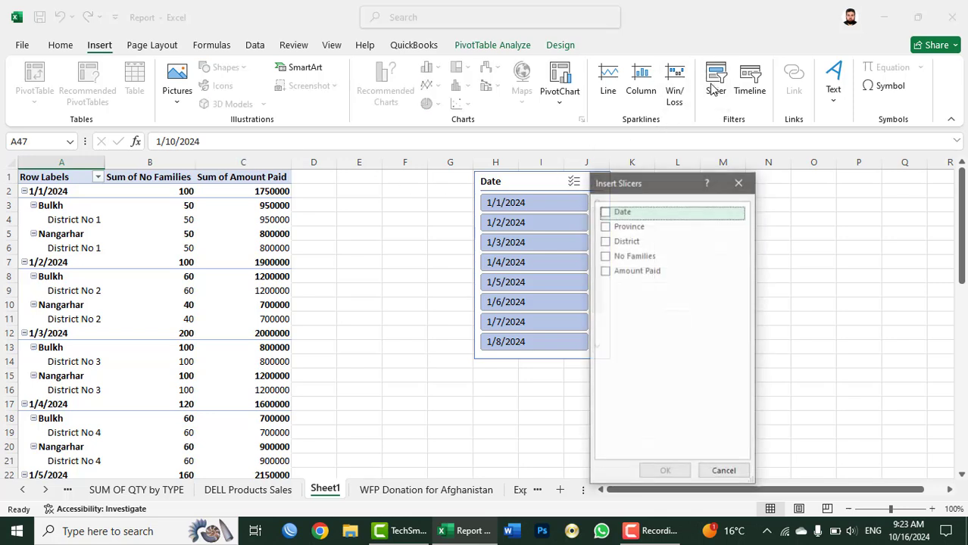
pyautogui.moveTo(656, 182); pyautogui.dragTo(708, 180)
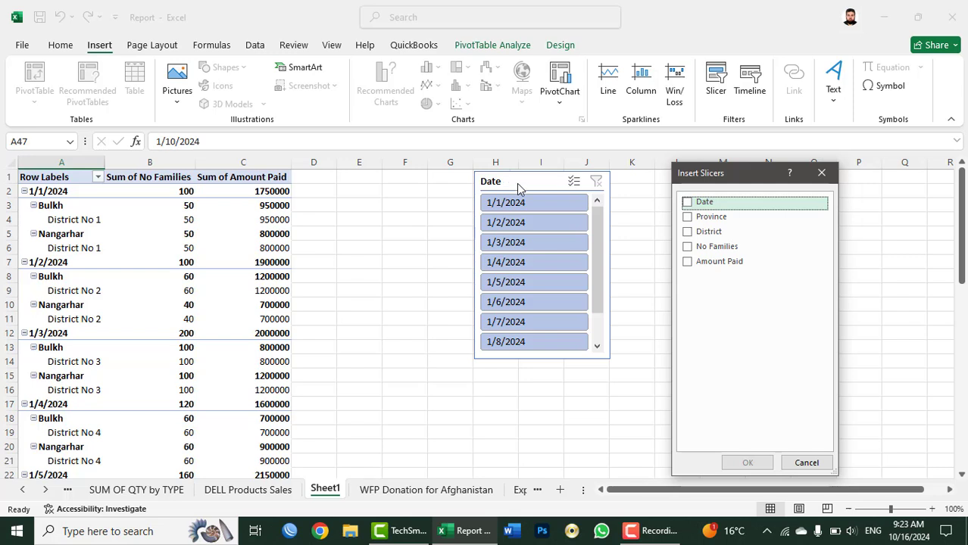
pyautogui.click(686, 216)
pyautogui.click(686, 232)
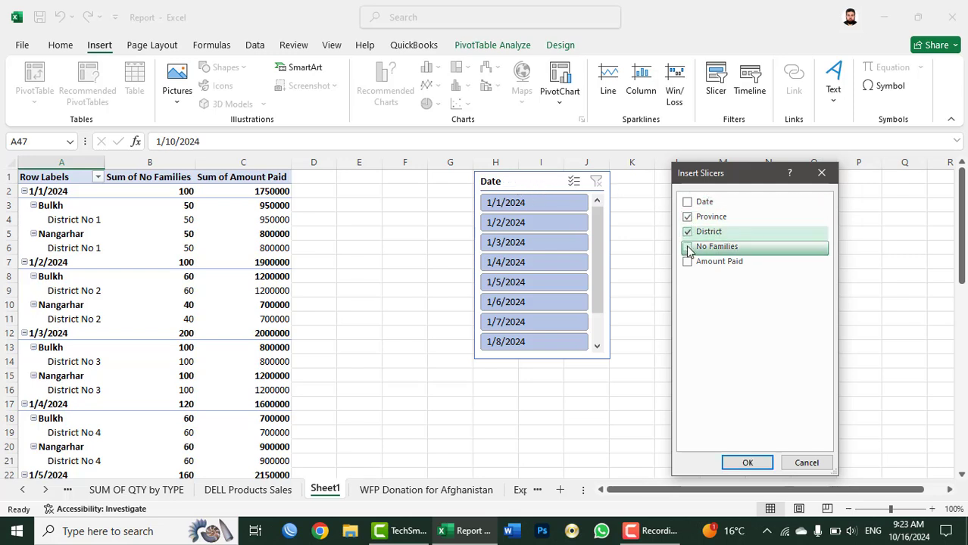
pyautogui.click(687, 248)
pyautogui.click(686, 261)
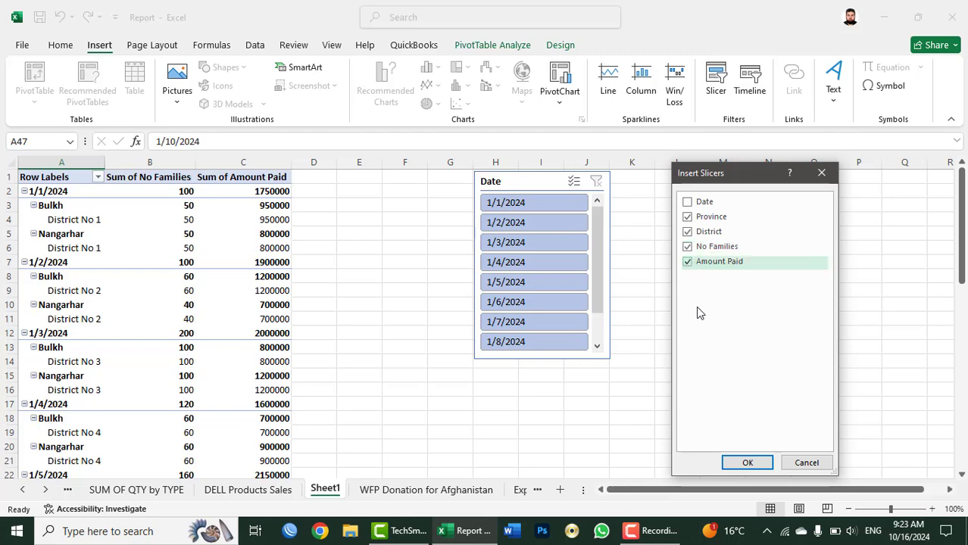
pyautogui.click(747, 463)
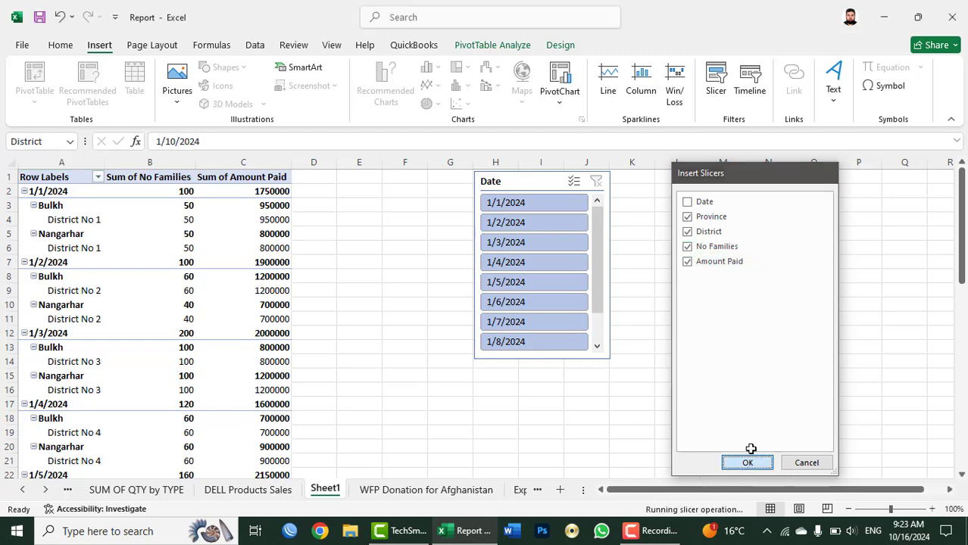
# Pull the Province, District, No Families and Amount Paid slicers out of the stack beside Date
pyautogui.moveTo(443, 195); pyautogui.dragTo(677, 206)
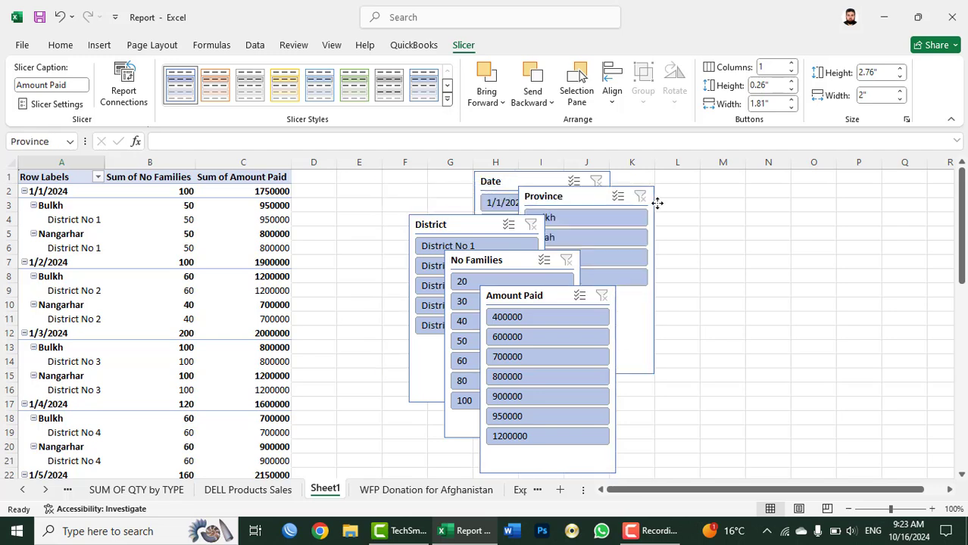
pyautogui.moveTo(507, 176); pyautogui.dragTo(340, 182)
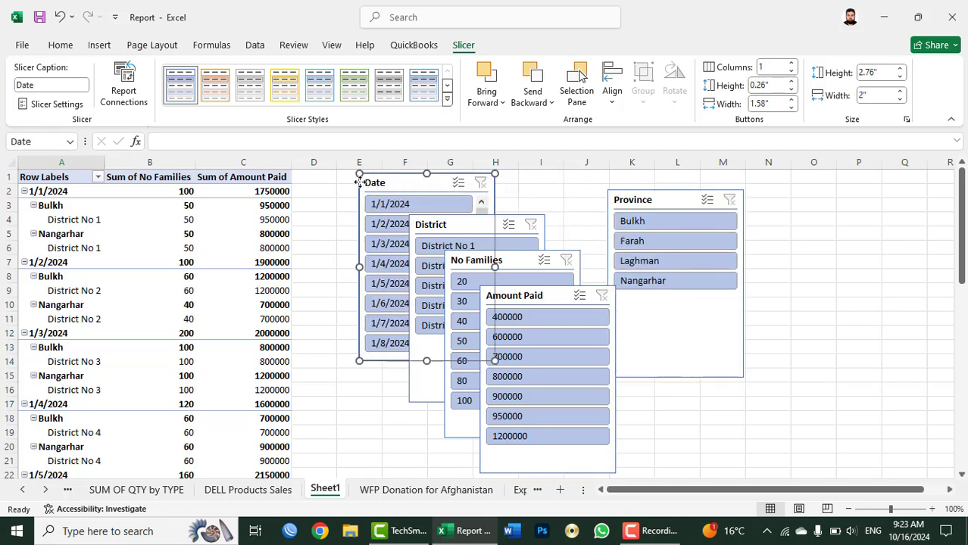
pyautogui.moveTo(340, 182); pyautogui.dragTo(340, 180)
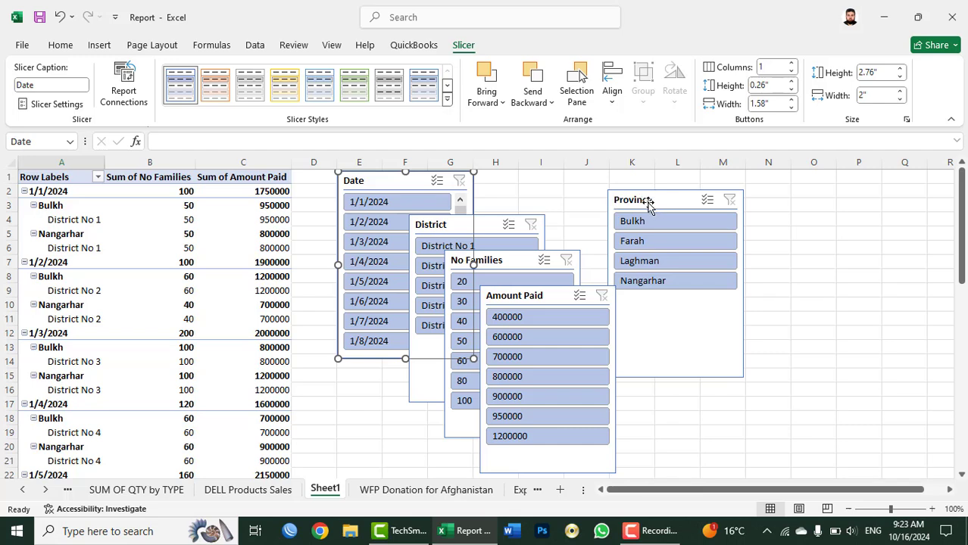
pyautogui.moveTo(651, 204); pyautogui.dragTo(514, 183)
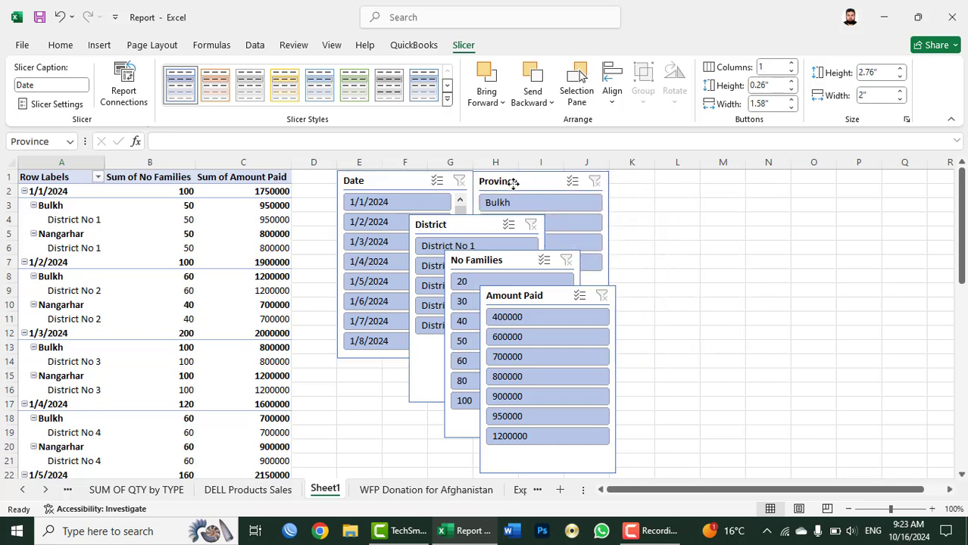
pyautogui.moveTo(449, 225); pyautogui.dragTo(652, 181)
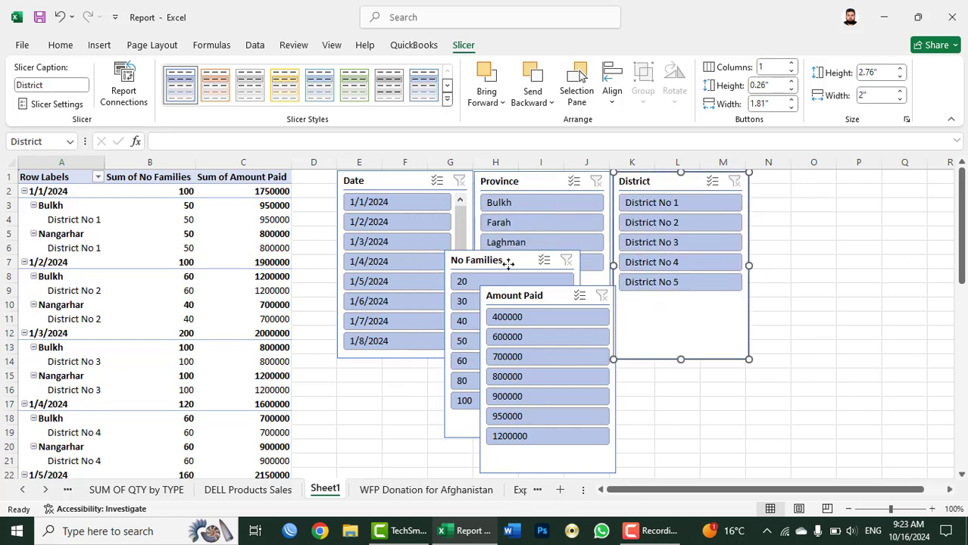
pyautogui.moveTo(501, 261); pyautogui.dragTo(809, 183)
pyautogui.moveTo(532, 301); pyautogui.dragTo(753, 285)
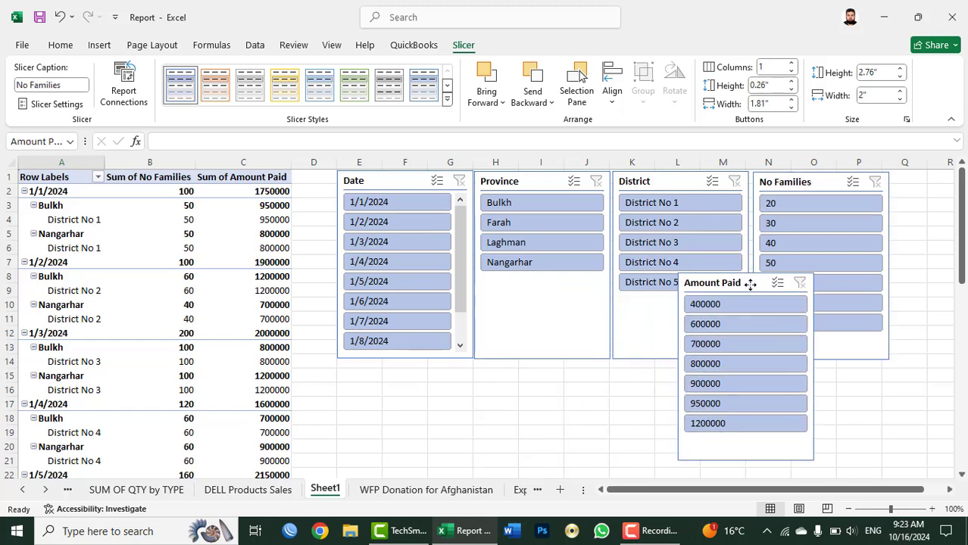
# Tighten all five slicers into one row starting at column D, then deselect them
pyautogui.moveTo(371, 181); pyautogui.dragTo(329, 181)
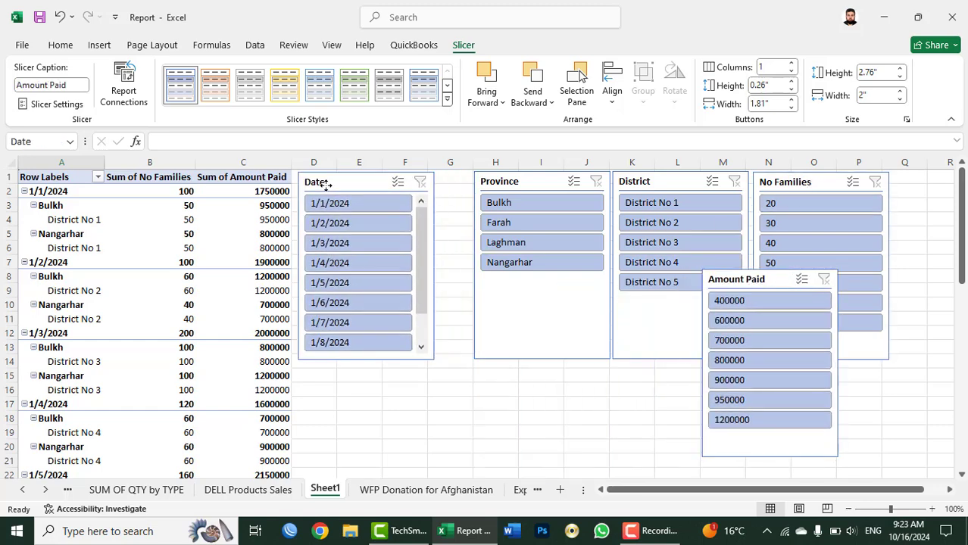
pyautogui.click(330, 182)
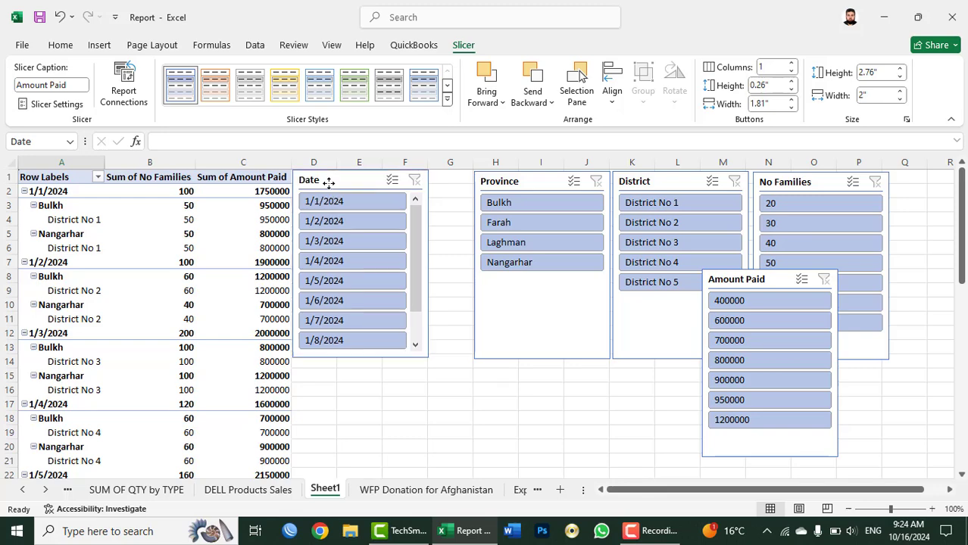
pyautogui.moveTo(521, 182); pyautogui.dragTo(480, 183)
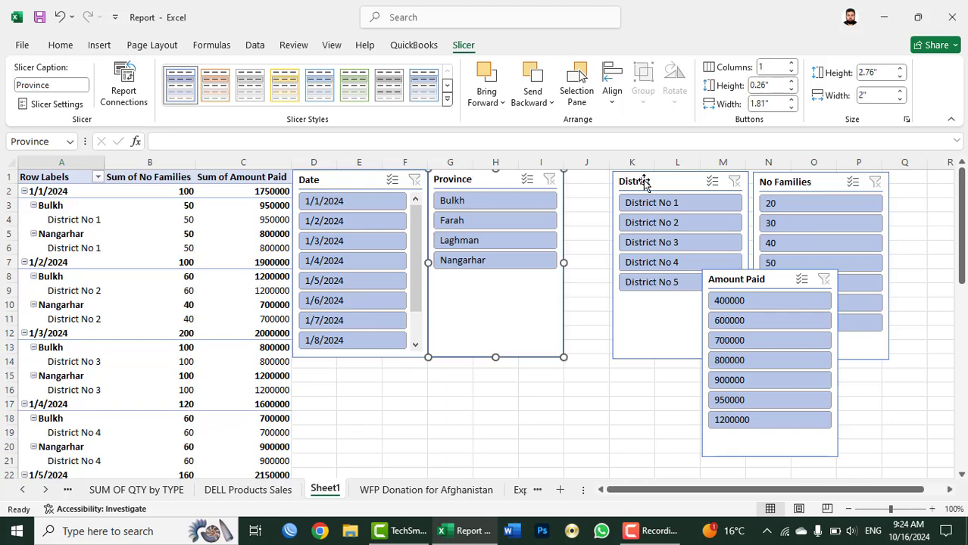
pyautogui.moveTo(645, 181); pyautogui.dragTo(595, 179)
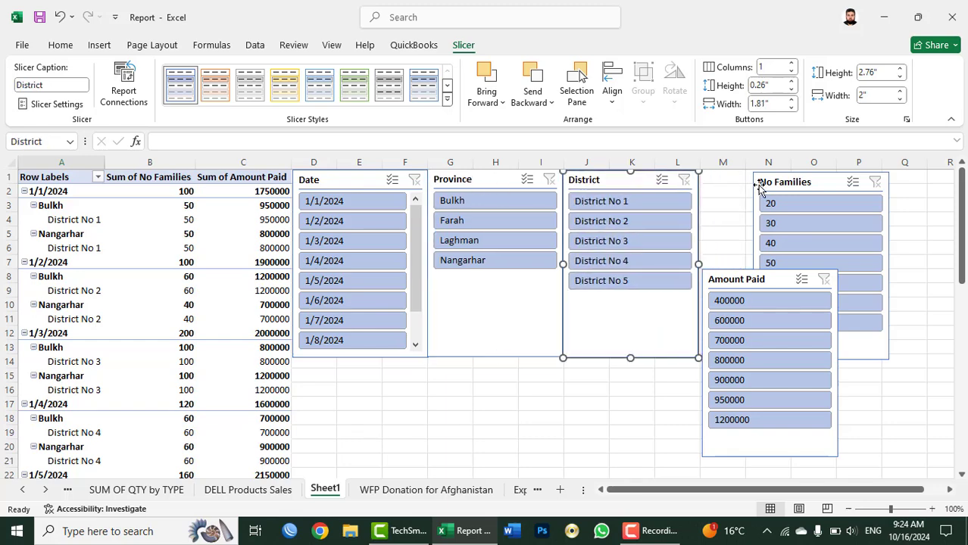
pyautogui.moveTo(783, 183); pyautogui.dragTo(731, 184)
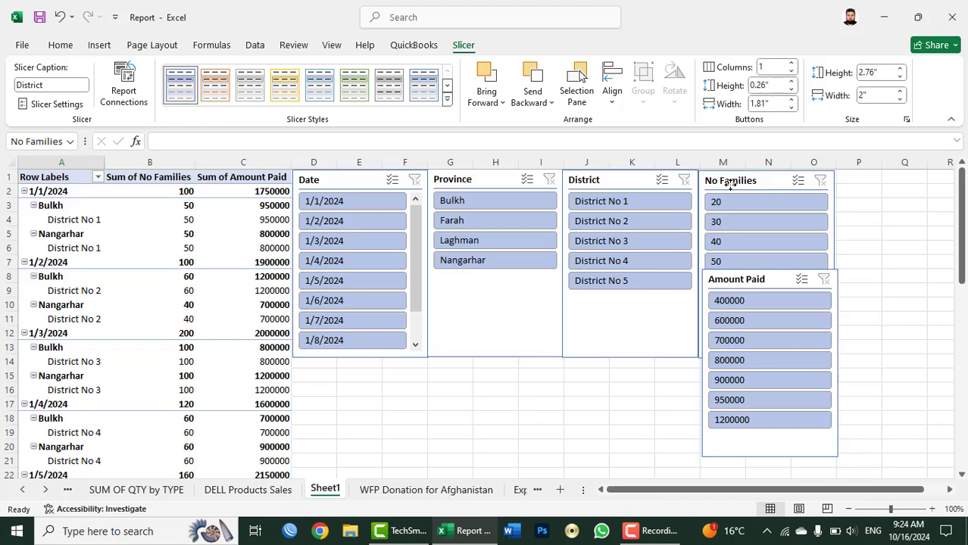
pyautogui.moveTo(782, 278)
pyautogui.mouseDown()
pyautogui.moveTo(892, 215)
pyautogui.moveTo(908, 180)
pyautogui.mouseUp()
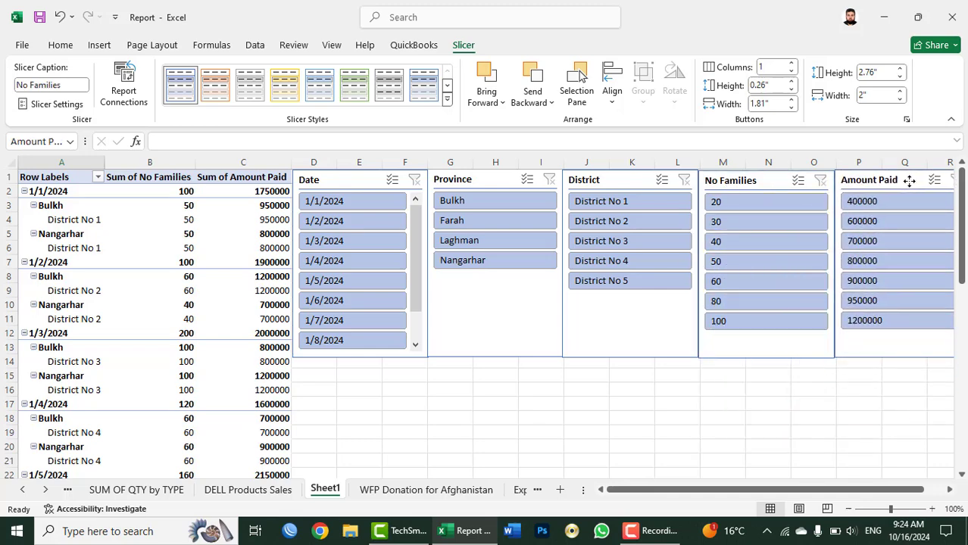
pyautogui.moveTo(908, 180); pyautogui.dragTo(908, 180)
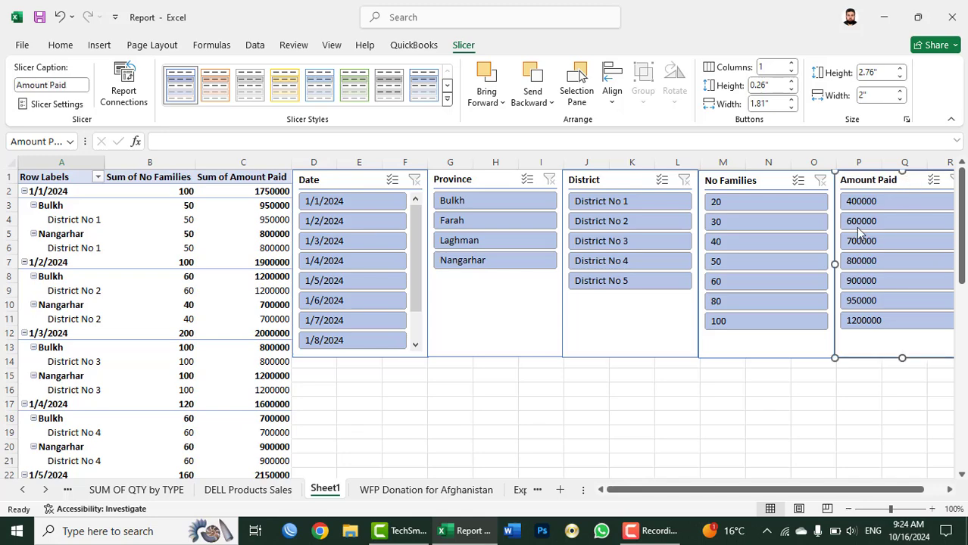
pyautogui.click(599, 386)
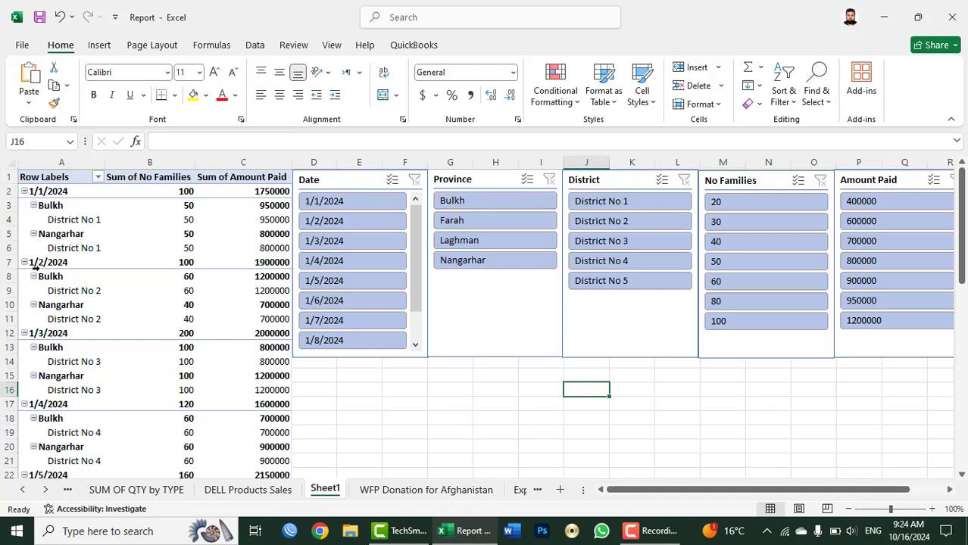
pyautogui.scroll(-2, 65, 450)
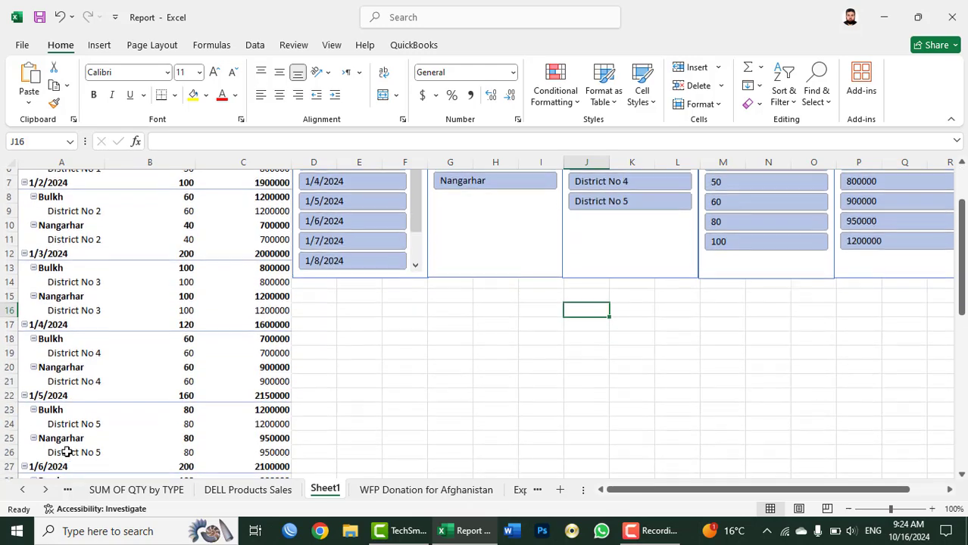
pyautogui.scroll(-3, 66, 451)
pyautogui.scroll(-1, 67, 452)
pyautogui.scroll(-2, 65, 447)
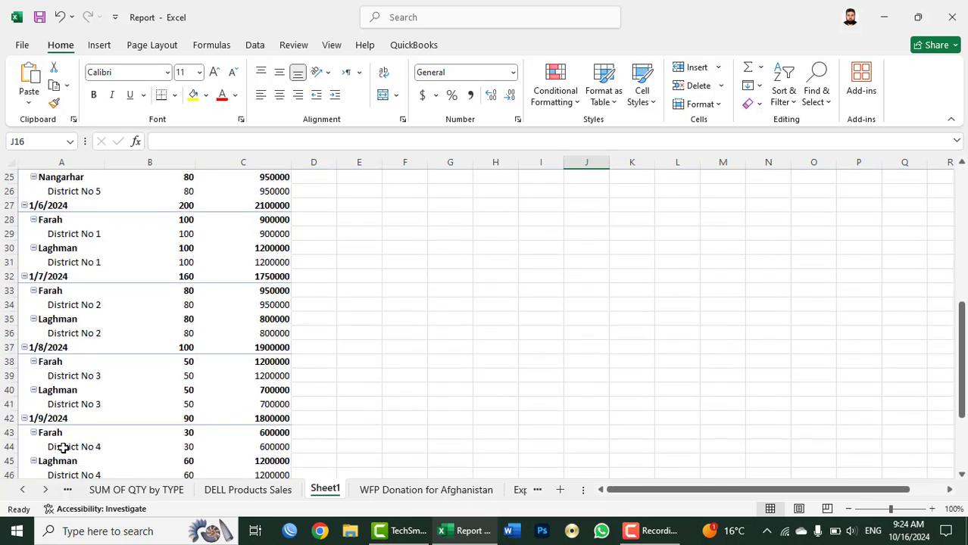
pyautogui.scroll(-3, 61, 443)
pyautogui.scroll(9, 59, 438)
pyautogui.scroll(2, 59, 432)
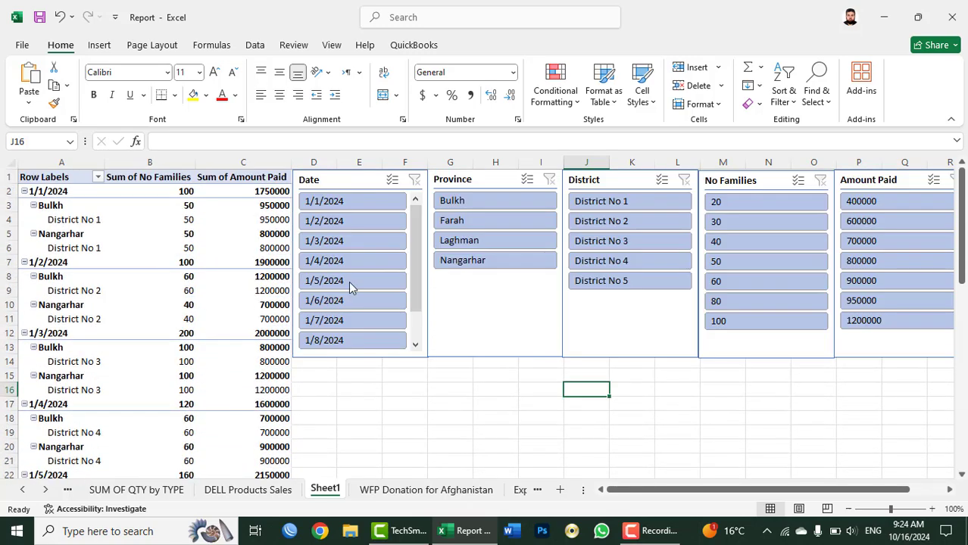
# Try filtering by Bulkh, Farah, Laghman and Nangarhar, then District No 1, clearing each filter
pyautogui.click(445, 203)
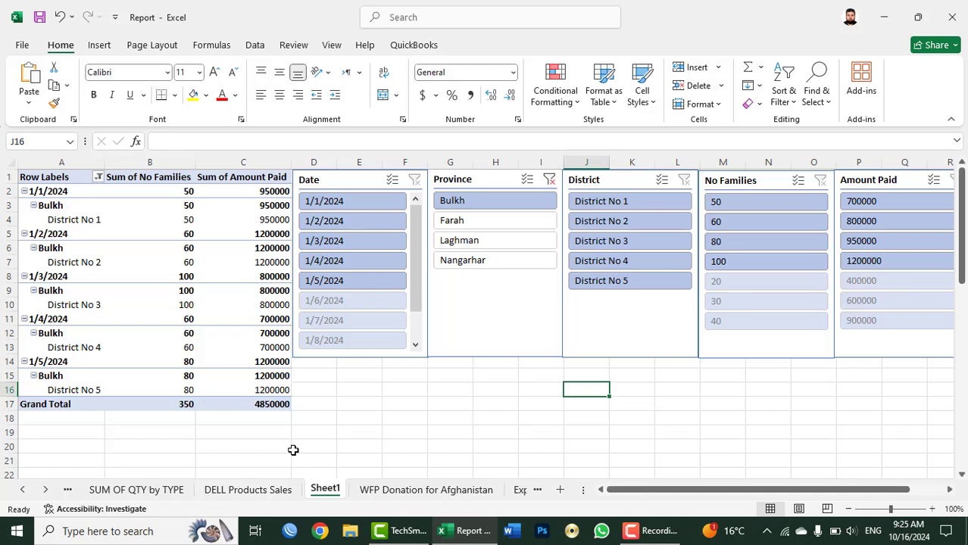
pyautogui.click(476, 221)
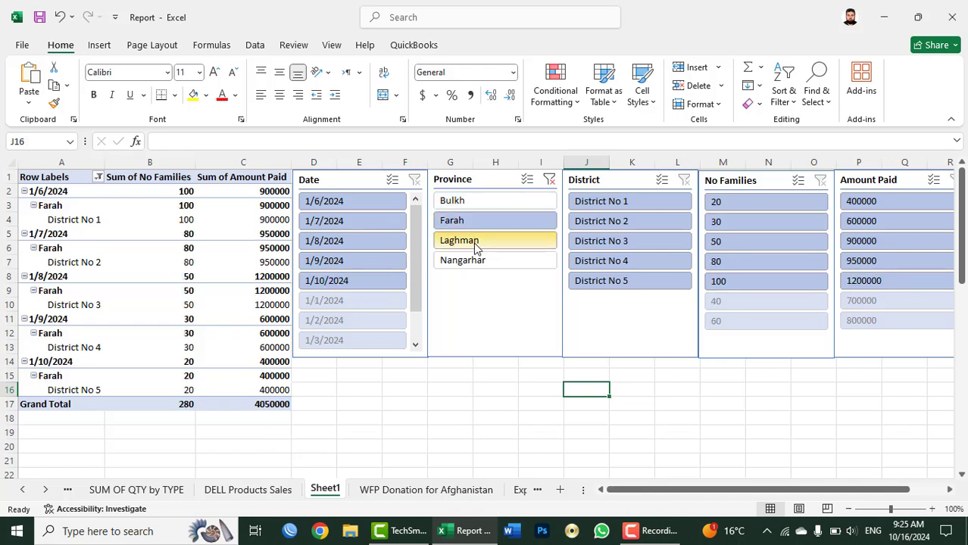
pyautogui.click(475, 242)
pyautogui.click(475, 261)
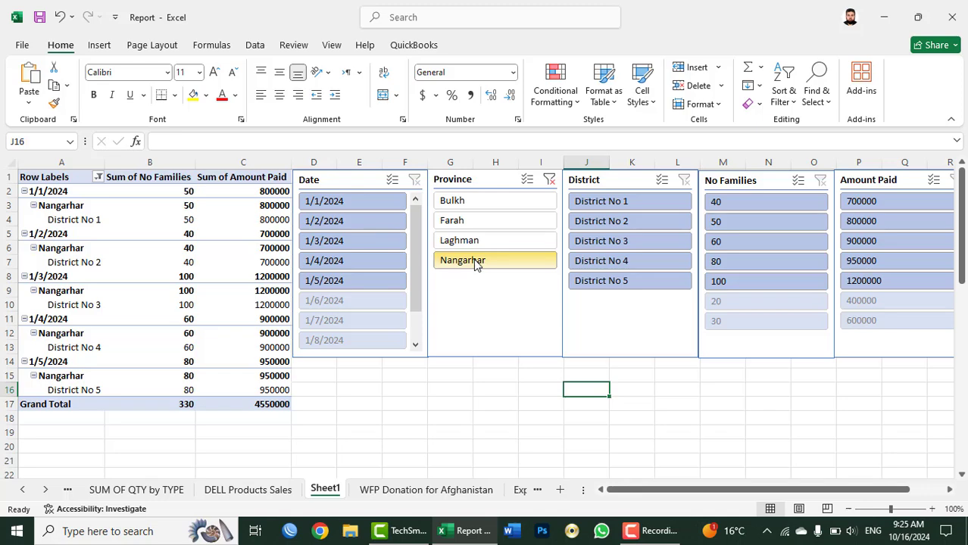
pyautogui.click(549, 181)
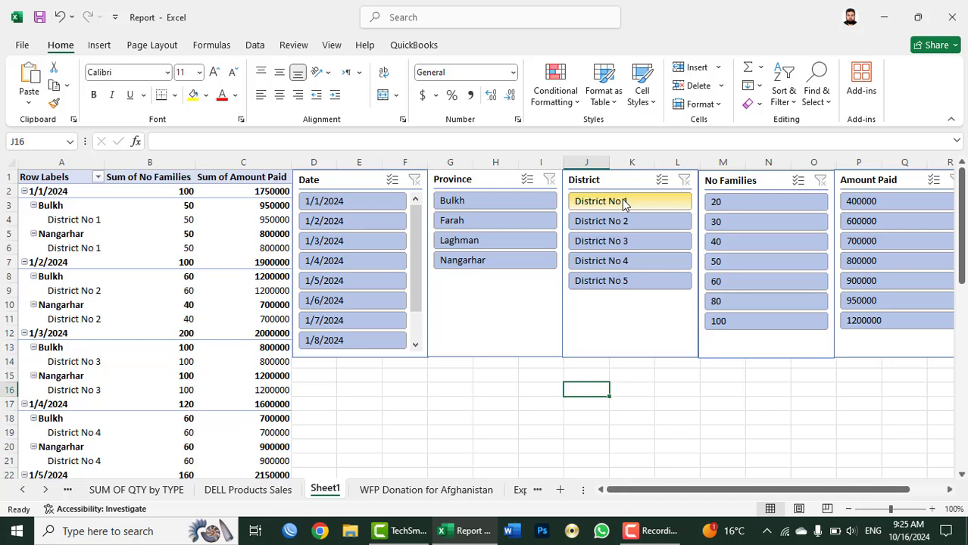
pyautogui.click(622, 201)
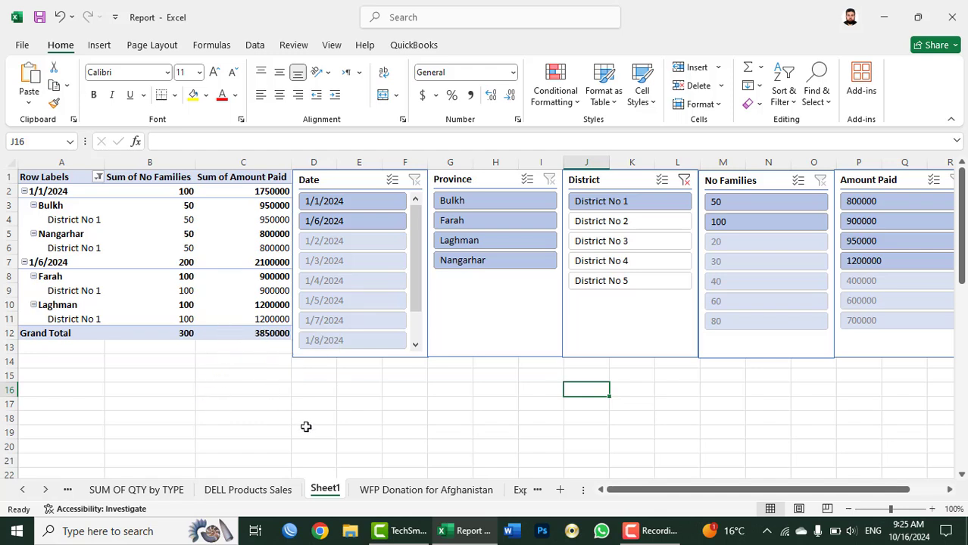
pyautogui.click(685, 180)
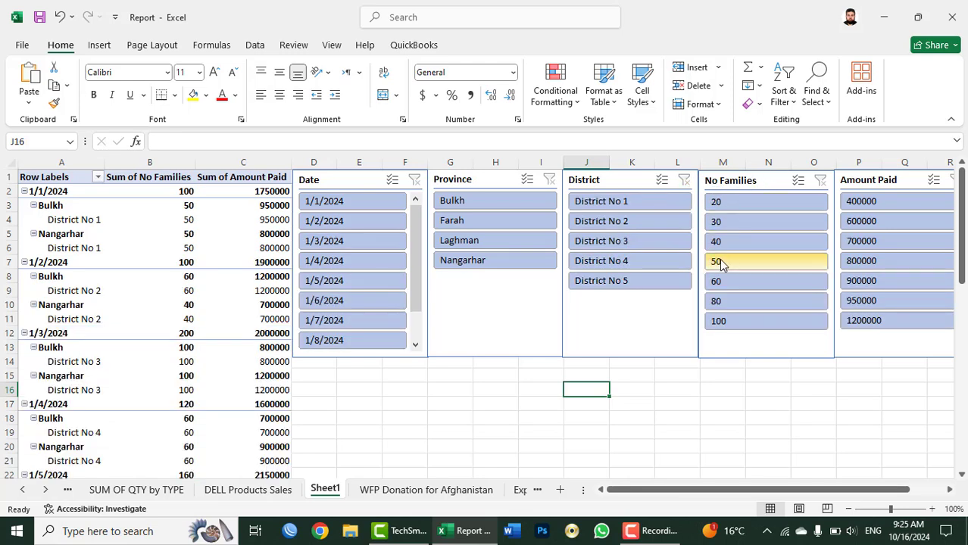
# Filter by Amount Paid 400000, 600000 and 1200000, then clear the Amount Paid filter
pyautogui.click(867, 204)
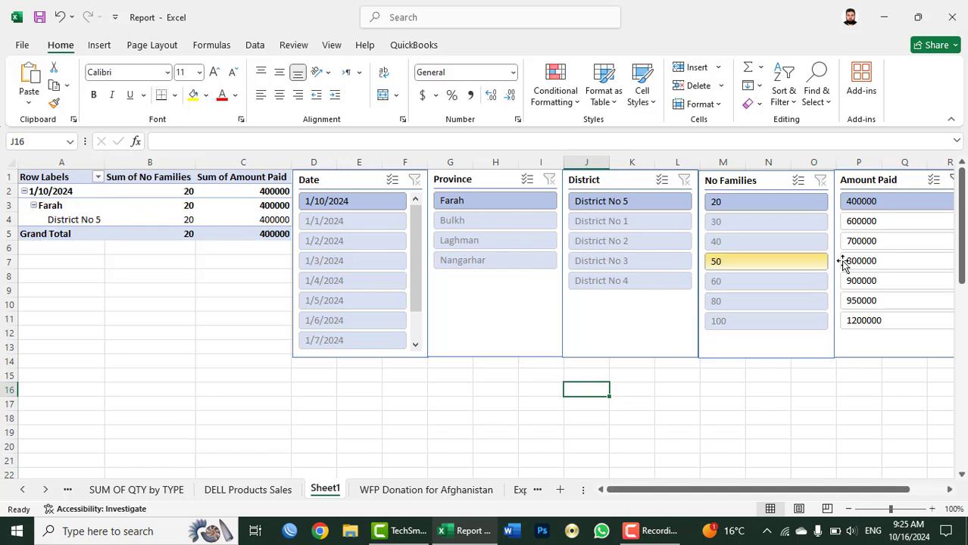
pyautogui.click(885, 225)
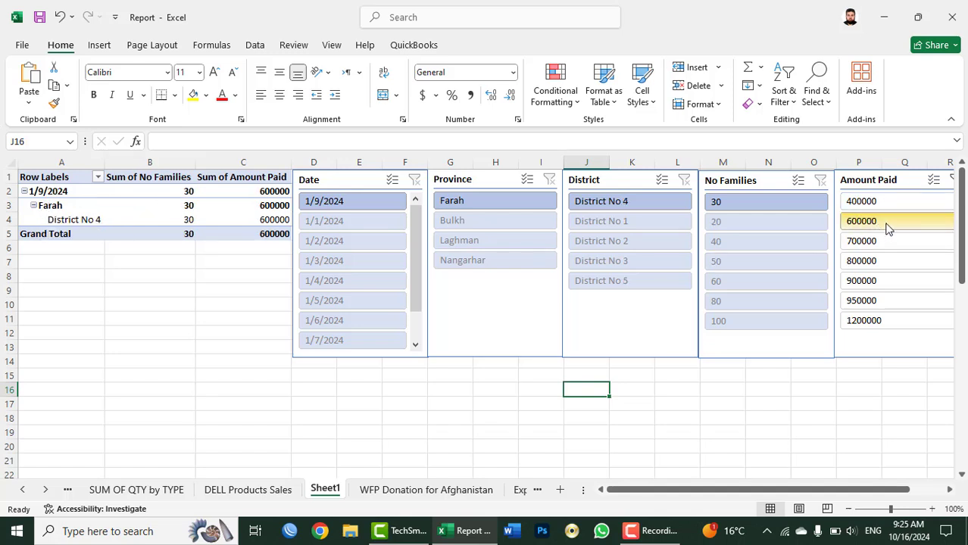
pyautogui.click(867, 323)
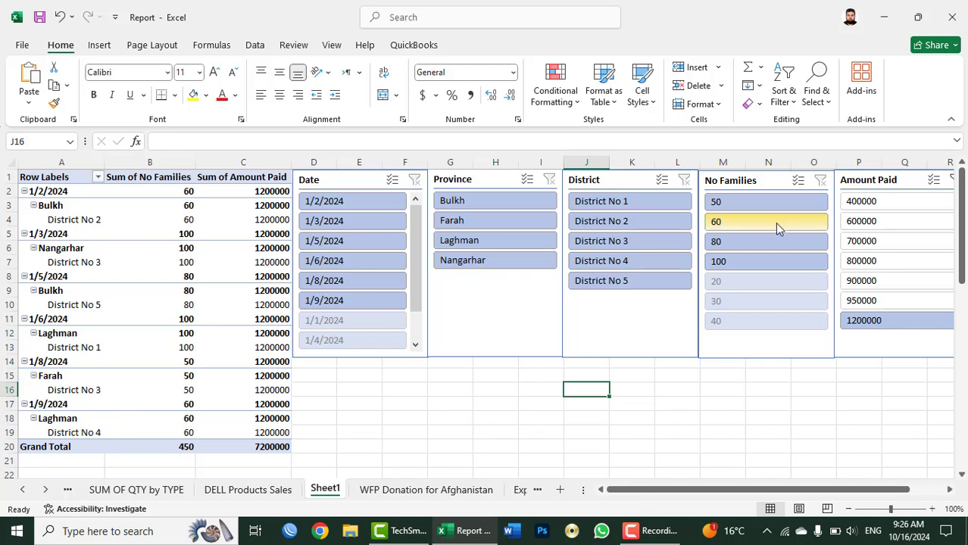
pyautogui.moveTo(947, 186); pyautogui.dragTo(942, 185)
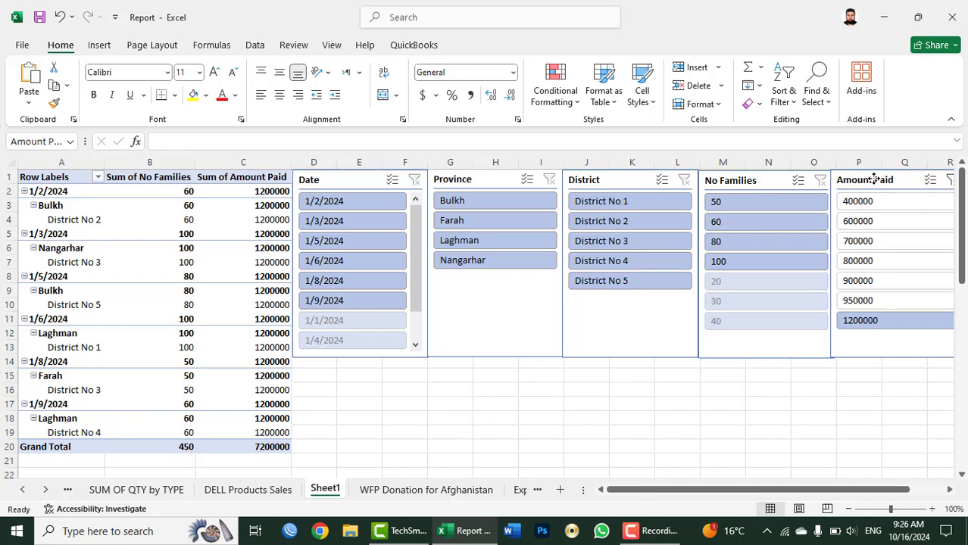
pyautogui.click(949, 182)
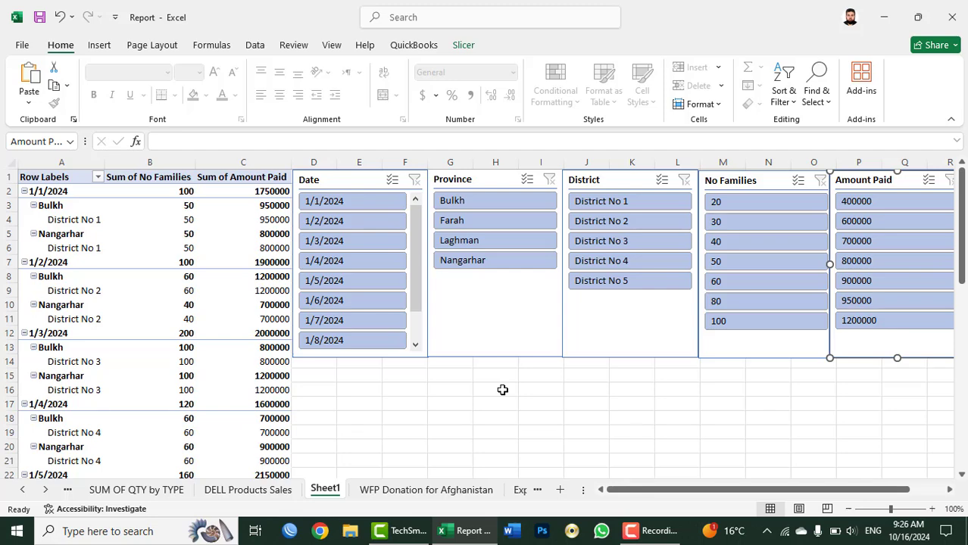
# Remove the Date, Province, District, No Families and Amount Paid slicers one after another
pyautogui.click(332, 182)
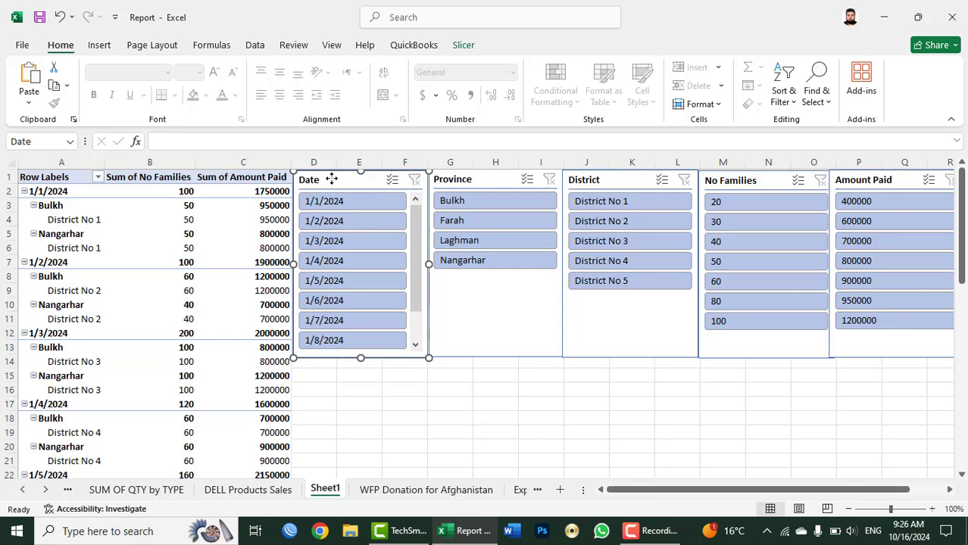
pyautogui.rightClick(332, 181)
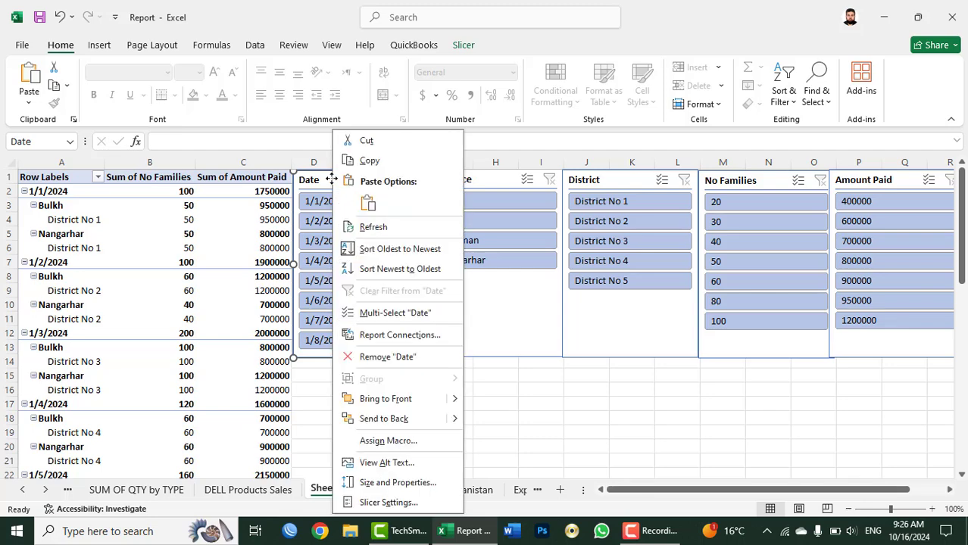
pyautogui.click(389, 354)
pyautogui.rightClick(443, 193)
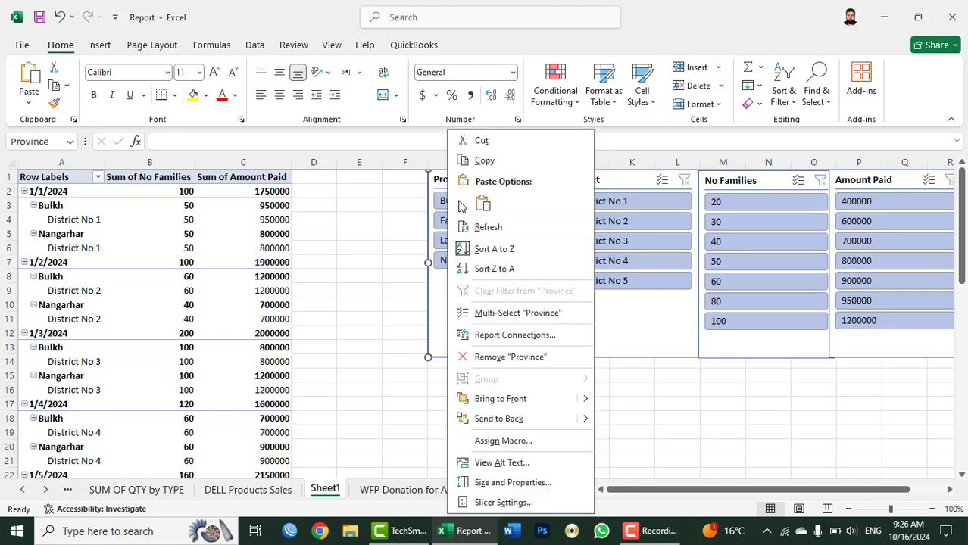
pyautogui.click(500, 357)
pyautogui.rightClick(594, 178)
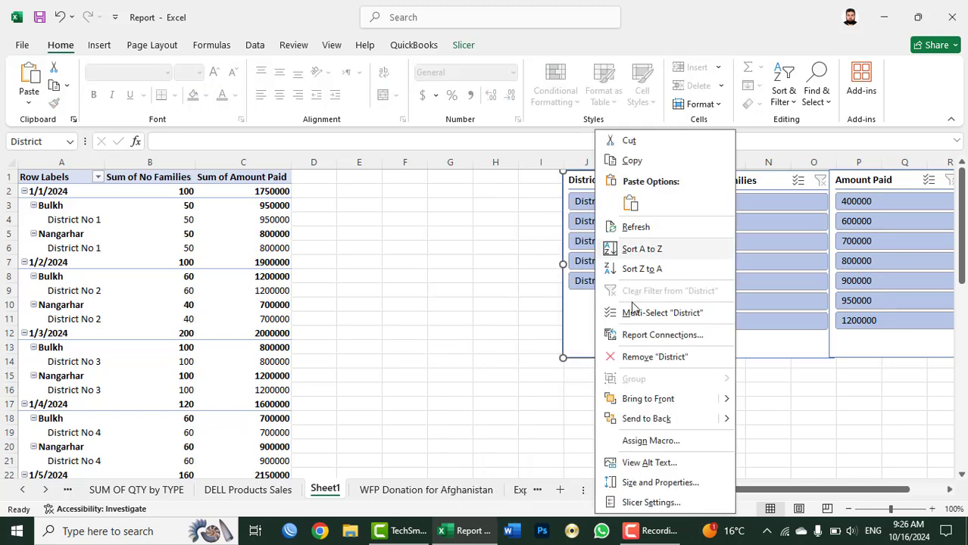
pyautogui.click(649, 355)
pyautogui.rightClick(752, 189)
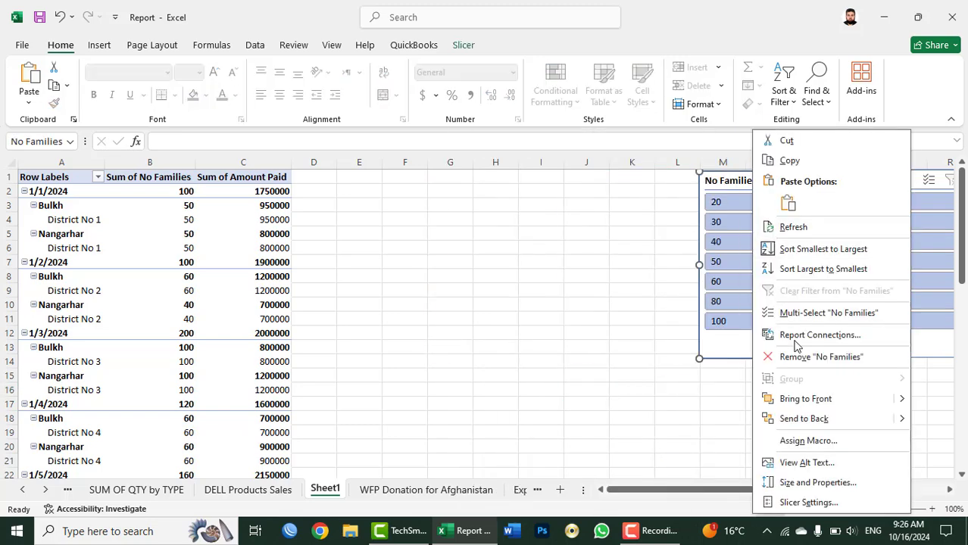
pyautogui.click(791, 356)
pyautogui.rightClick(874, 212)
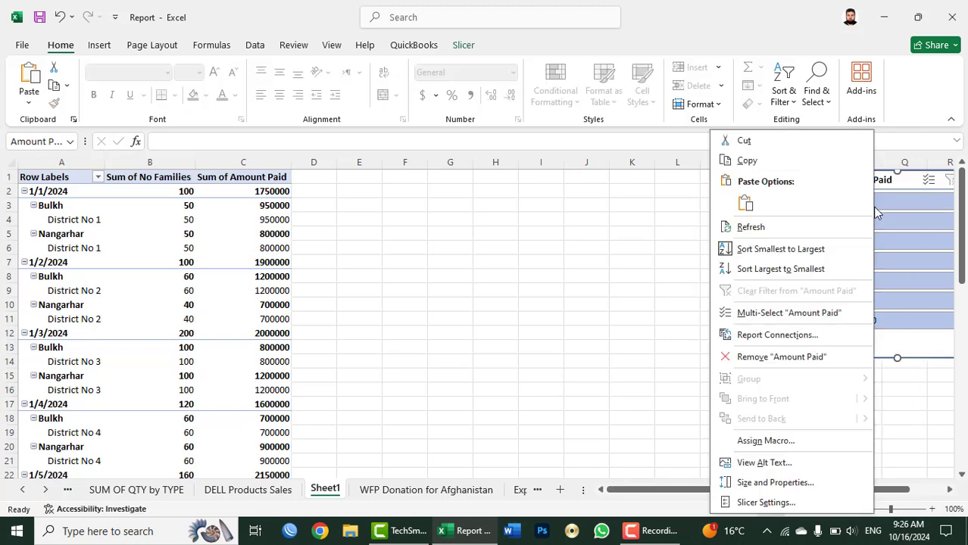
pyautogui.click(760, 356)
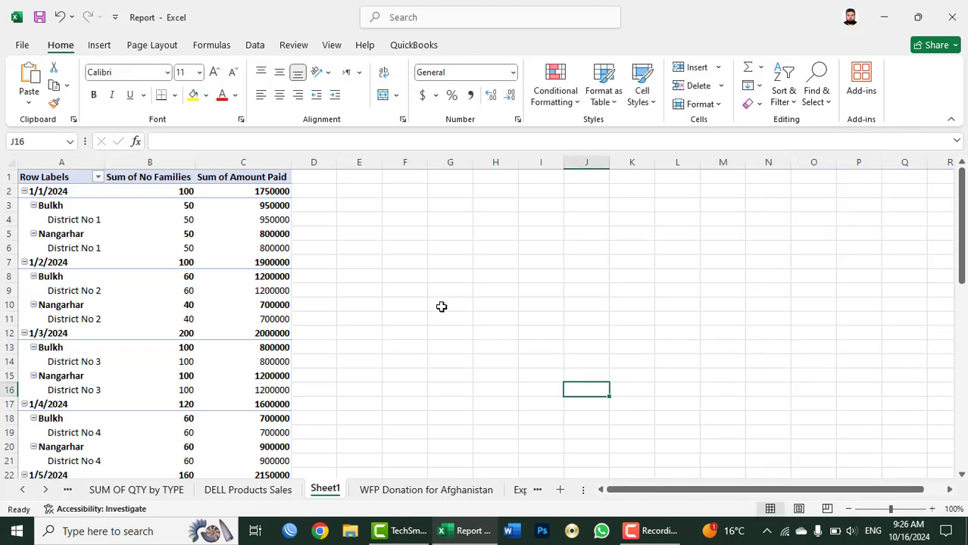
# Switch the ribbon to Insert to reach the Slicer and Timeline commands
pyautogui.click(99, 44)
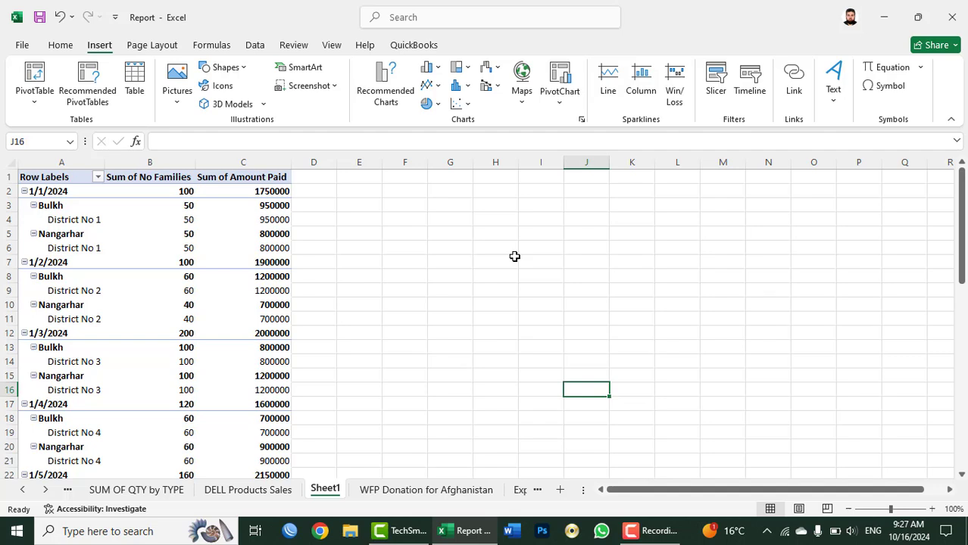
pyautogui.click(748, 84)
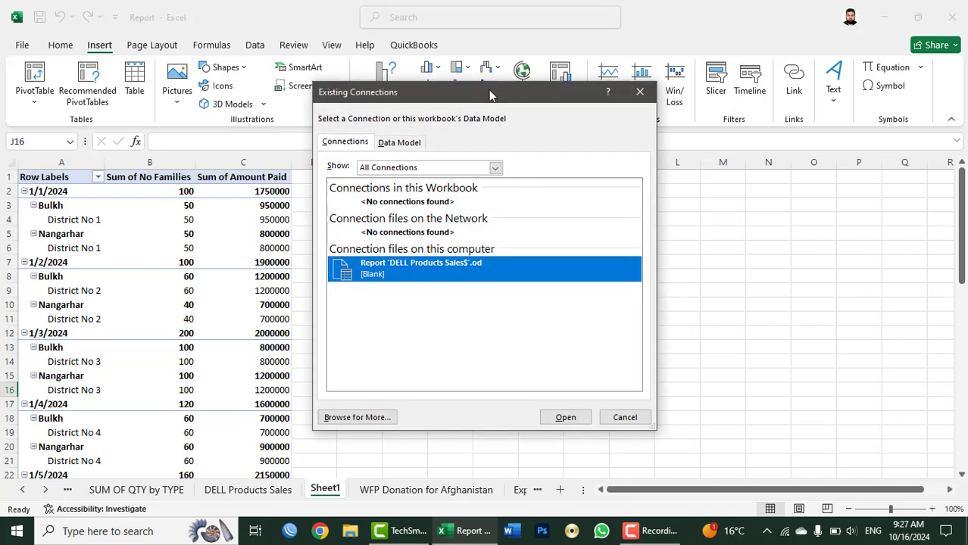
pyautogui.moveTo(489, 95); pyautogui.dragTo(532, 146)
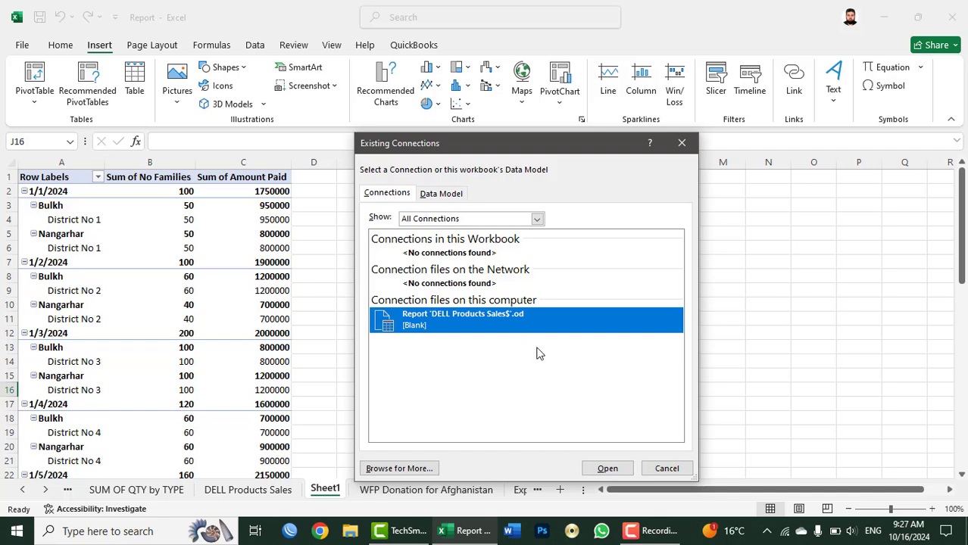
pyautogui.click(666, 469)
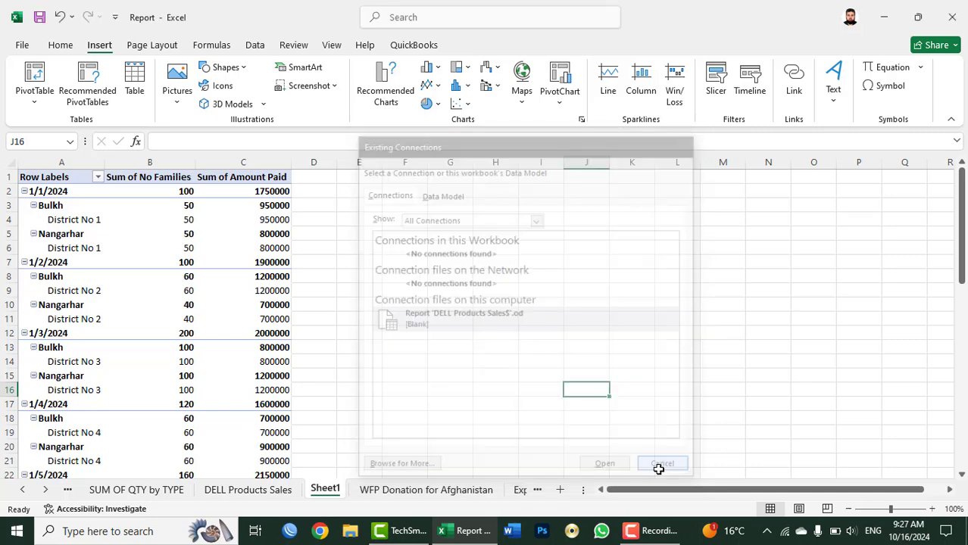
# Go to the Expense sheet and select A3:B15, the Month and Profit & Loss columns with headers
pyautogui.click(519, 492)
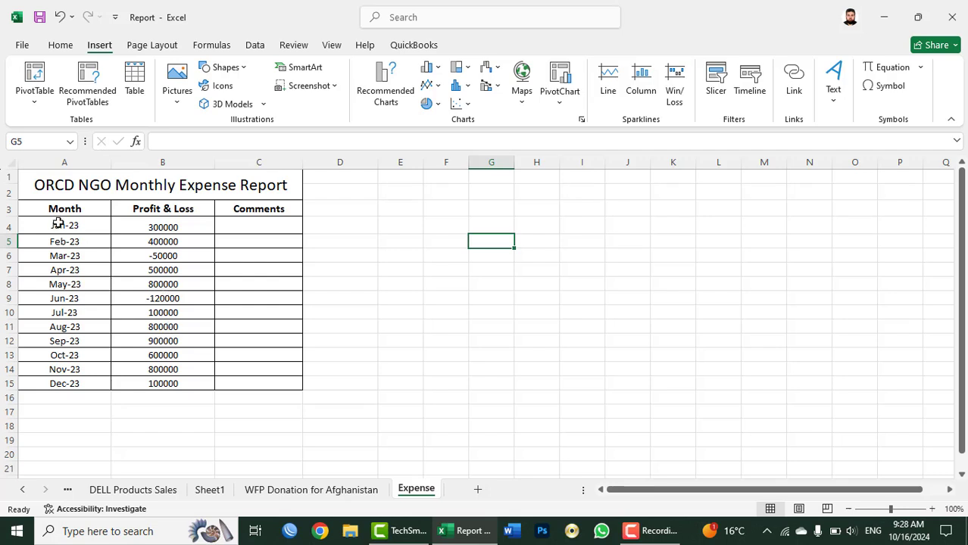
pyautogui.moveTo(60, 223); pyautogui.dragTo(156, 384)
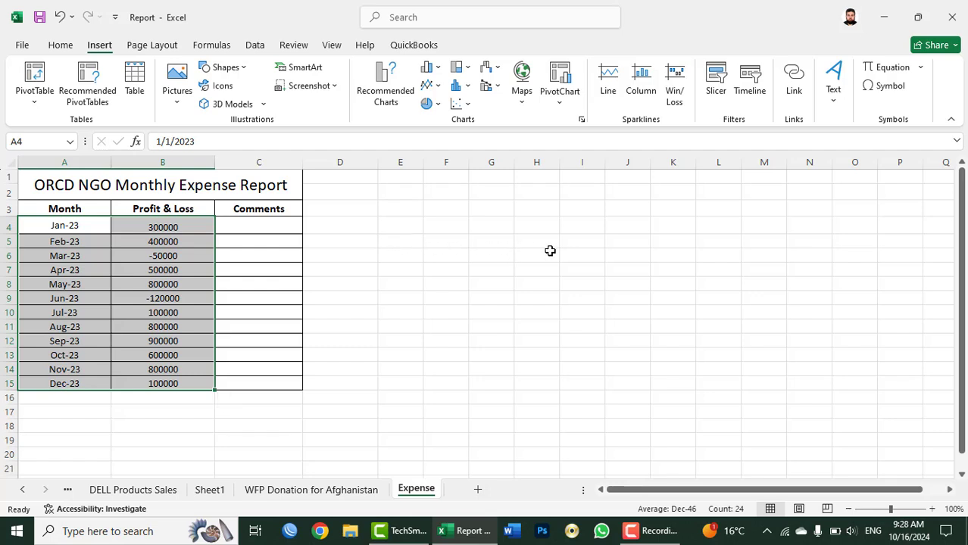
pyautogui.moveTo(636, 494)
pyautogui.mouseDown()
pyautogui.moveTo(681, 493)
pyautogui.moveTo(611, 490)
pyautogui.mouseUp()
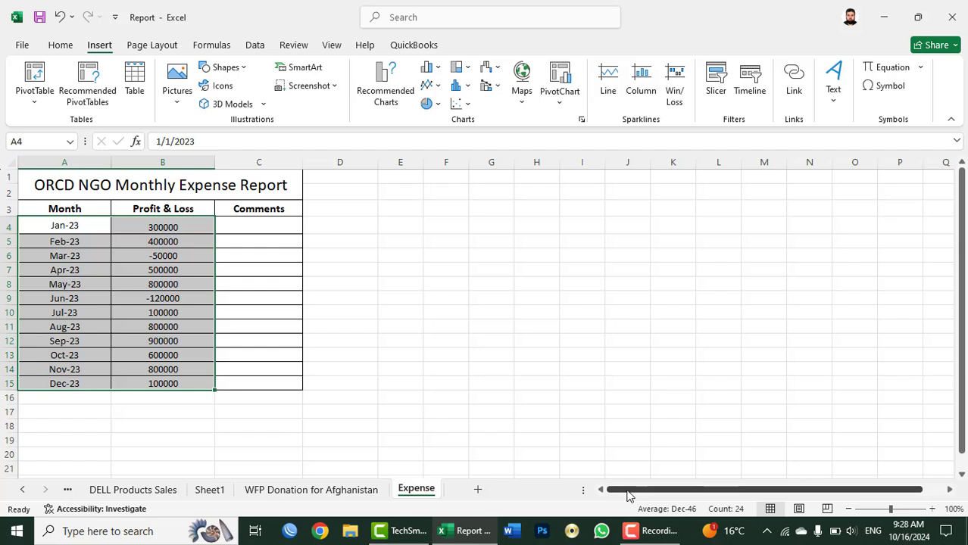
pyautogui.moveTo(919, 493); pyautogui.dragTo(810, 495)
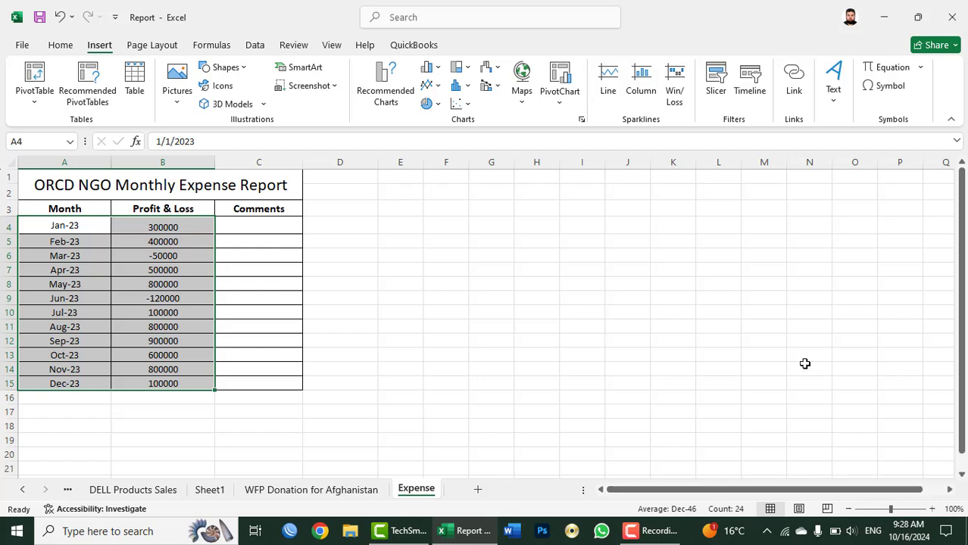
pyautogui.click(75, 210)
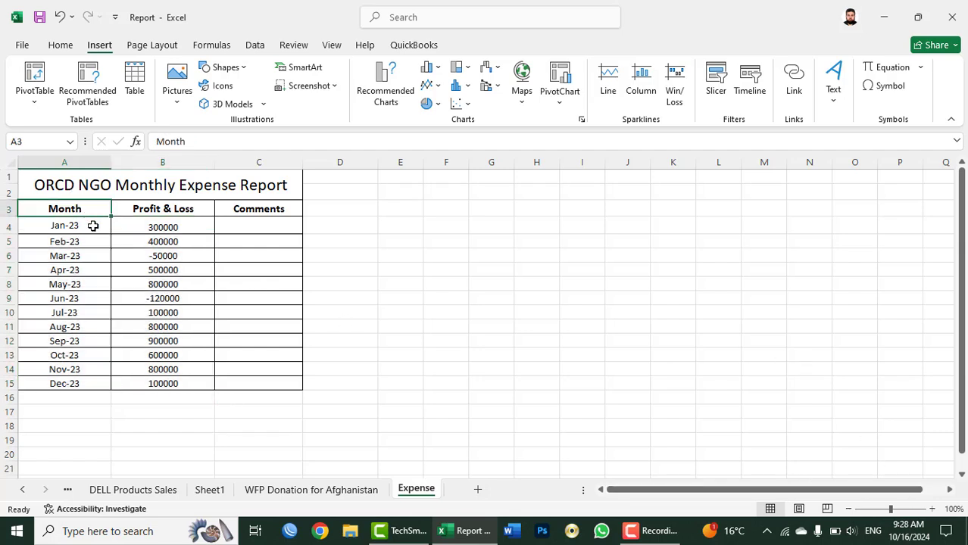
pyautogui.moveTo(92, 213); pyautogui.dragTo(156, 382)
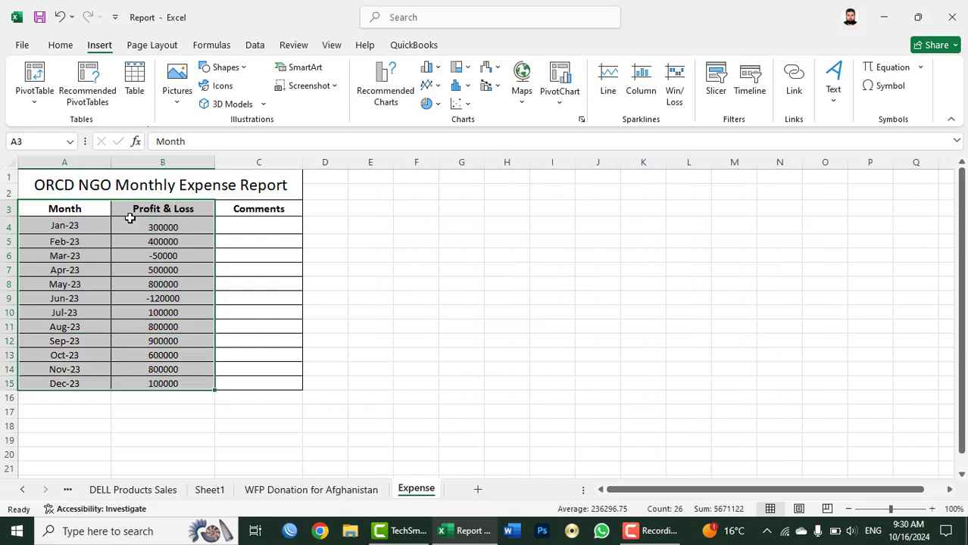
# Create a PivotTable from the selected range on the Expense sheet at cell F1
pyautogui.click(35, 108)
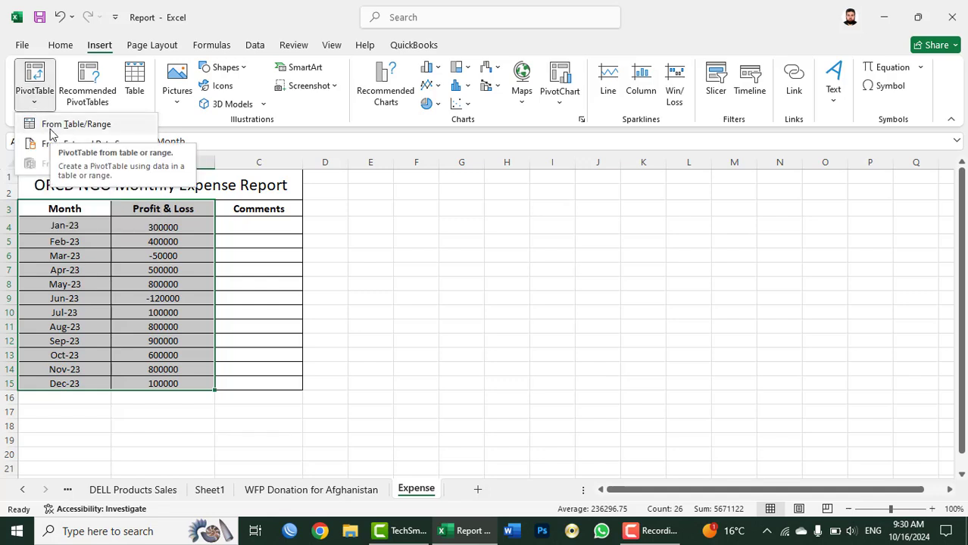
pyautogui.click(53, 132)
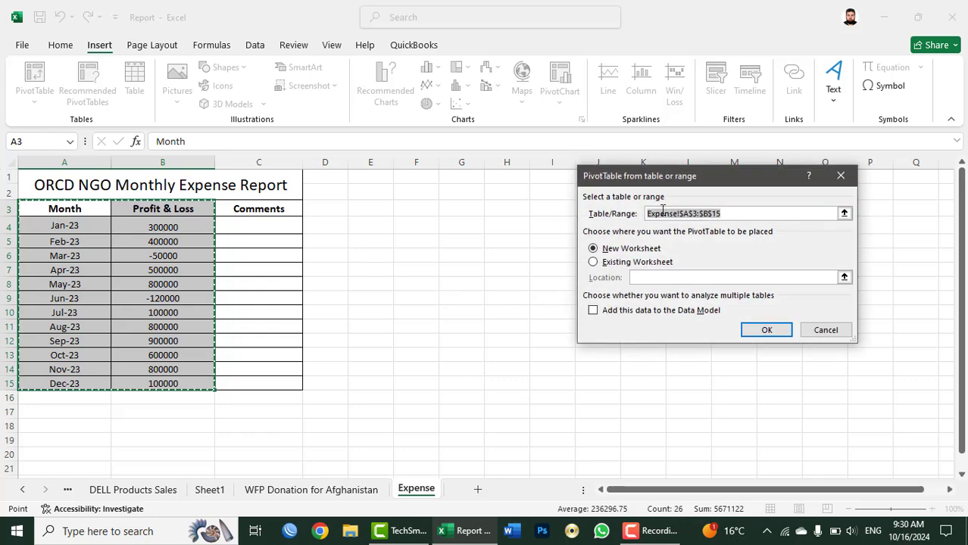
pyautogui.moveTo(671, 176); pyautogui.dragTo(733, 170)
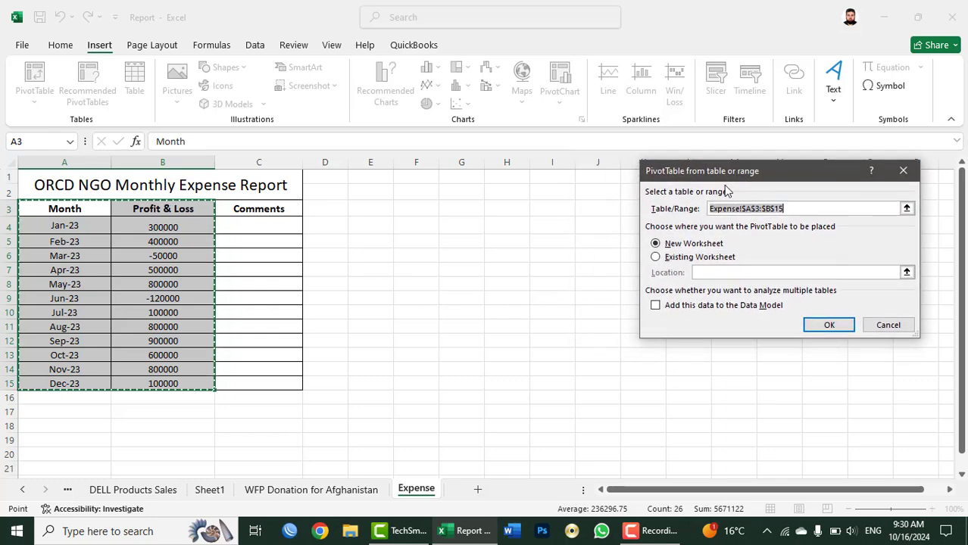
pyautogui.click(669, 257)
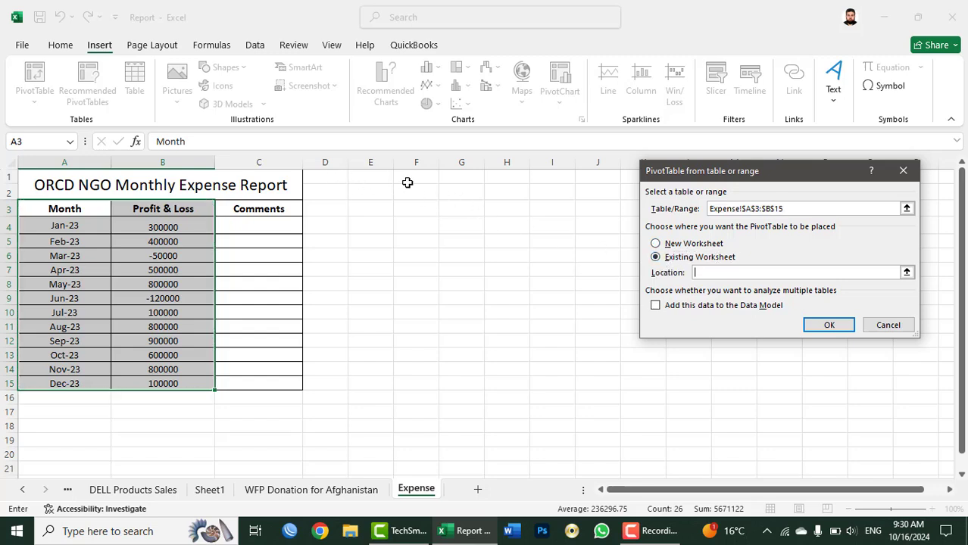
pyautogui.click(409, 178)
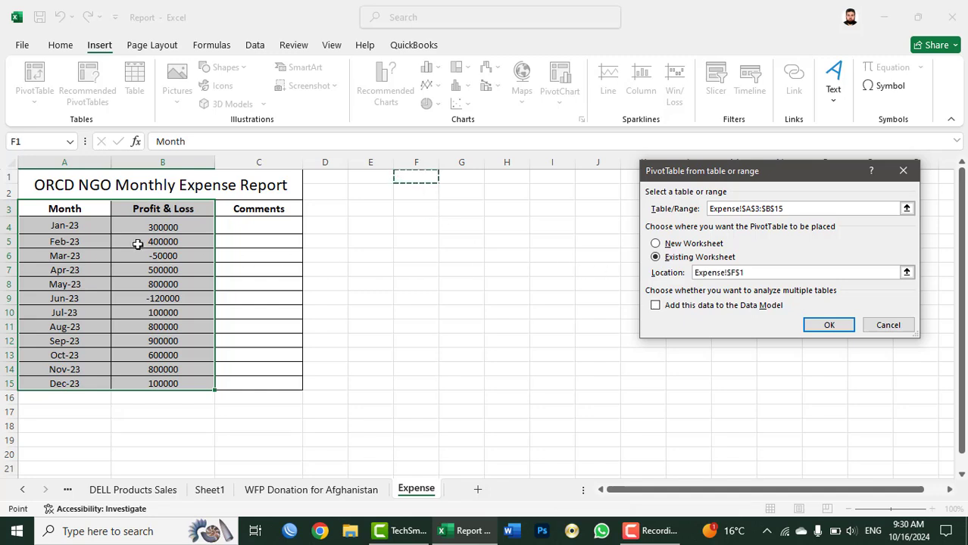
pyautogui.click(829, 326)
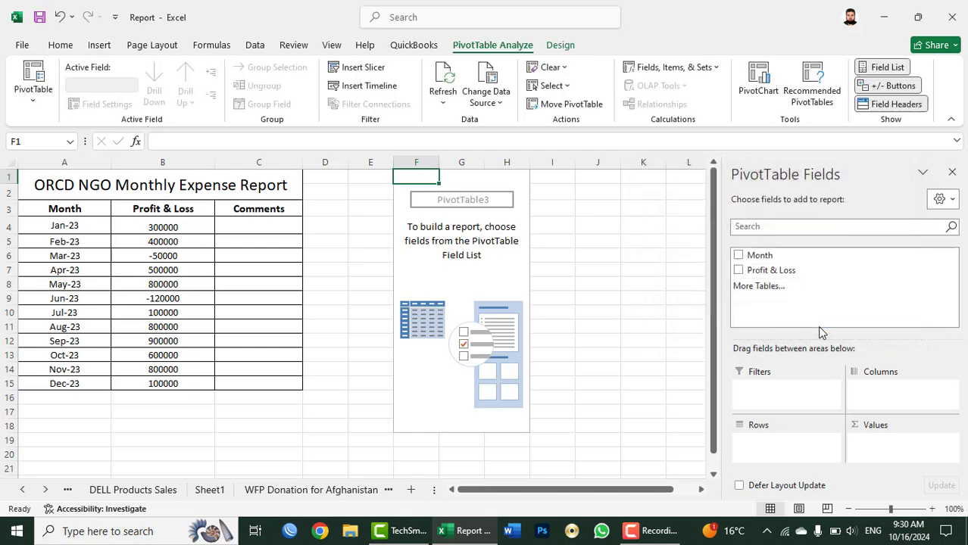
pyautogui.moveTo(833, 256)
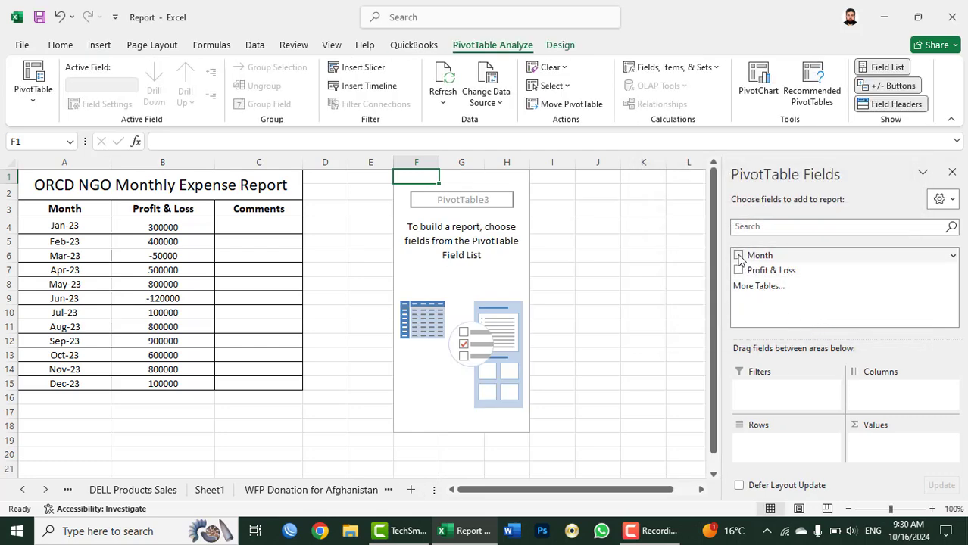
# Add Month as rows and Sum of Profit & Loss as values, then close the field list
pyautogui.click(738, 256)
pyautogui.click(738, 270)
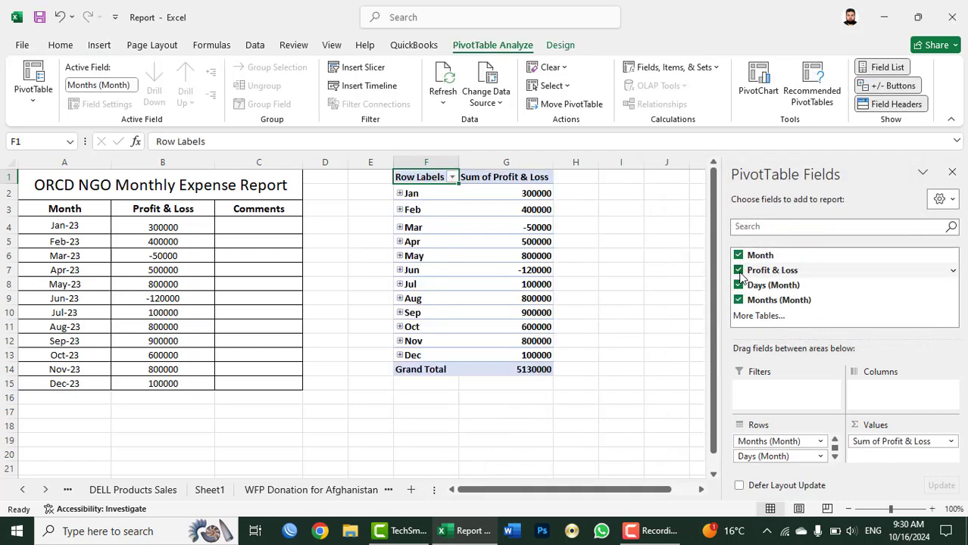
pyautogui.click(953, 173)
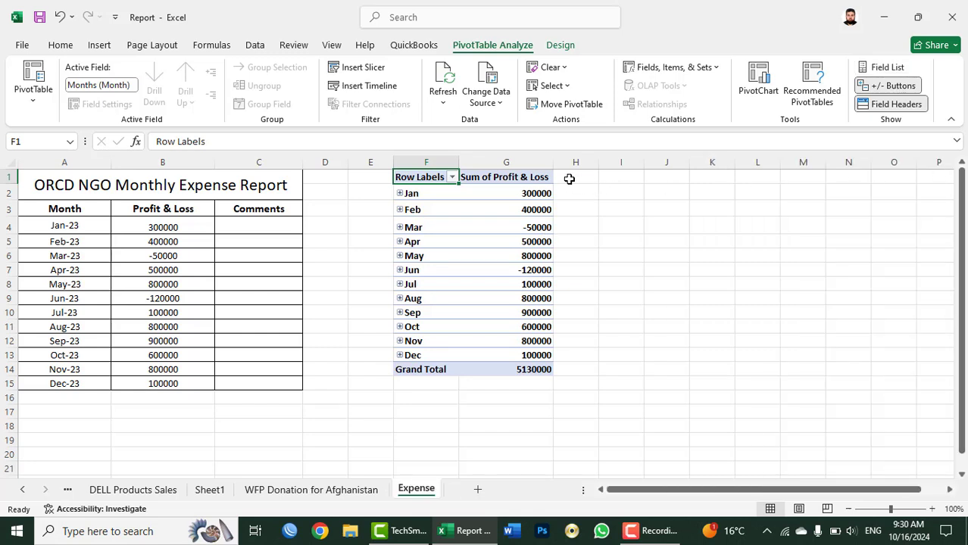
pyautogui.click(546, 194)
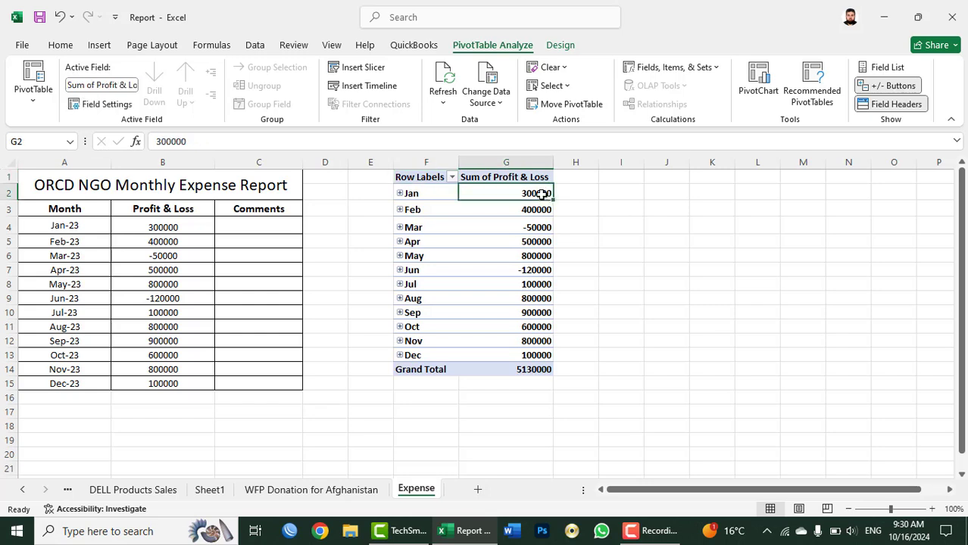
# Insert a timeline for the Profit & Loss PivotTable using the Month date field
pyautogui.click(99, 46)
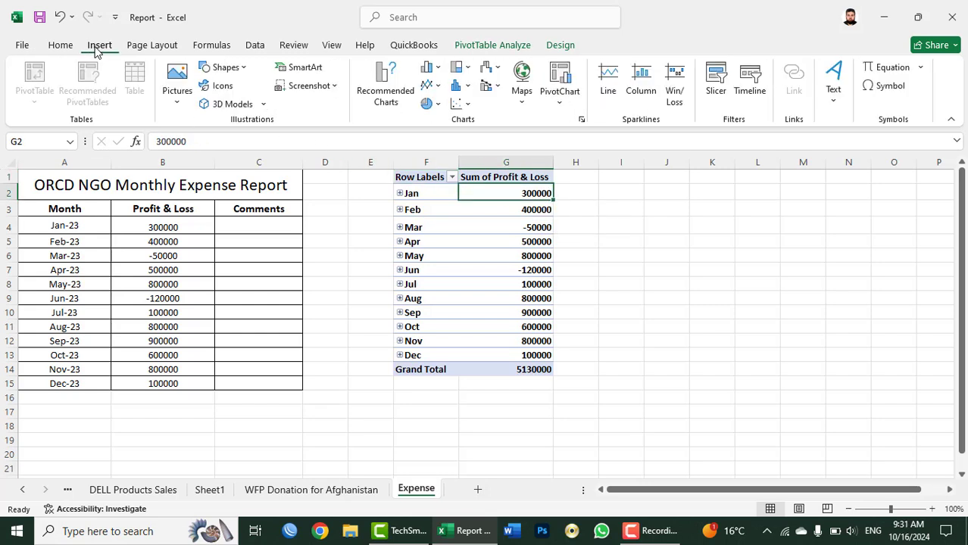
pyautogui.click(746, 85)
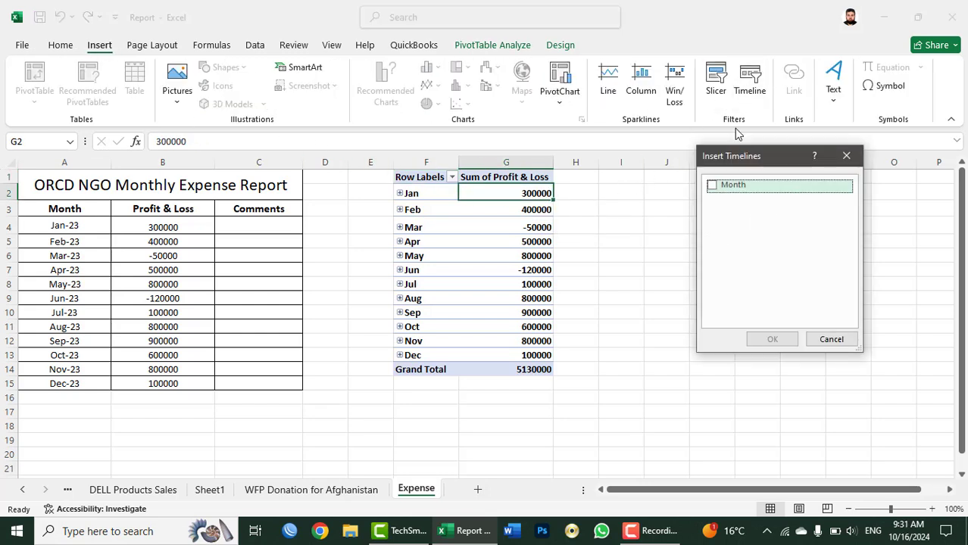
pyautogui.moveTo(734, 161); pyautogui.dragTo(728, 247)
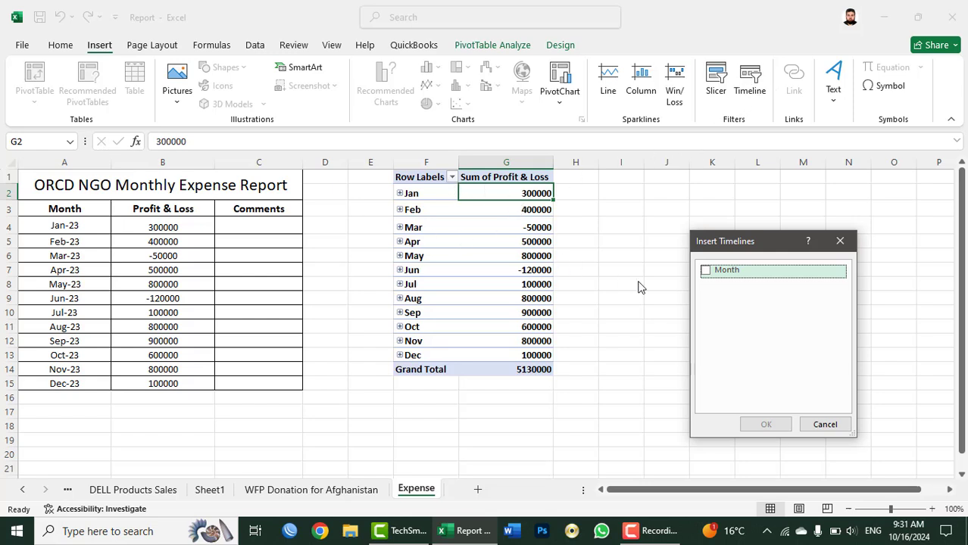
pyautogui.click(706, 271)
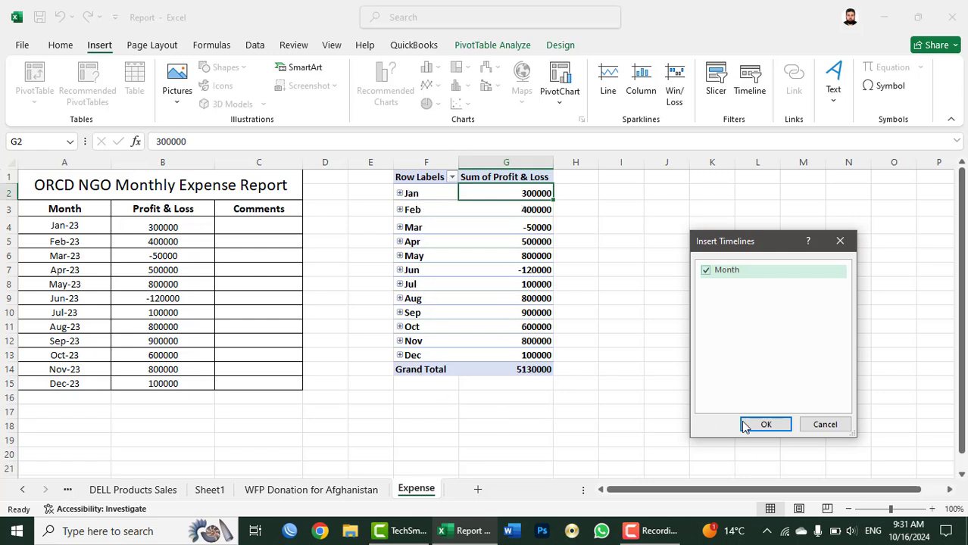
pyautogui.click(764, 424)
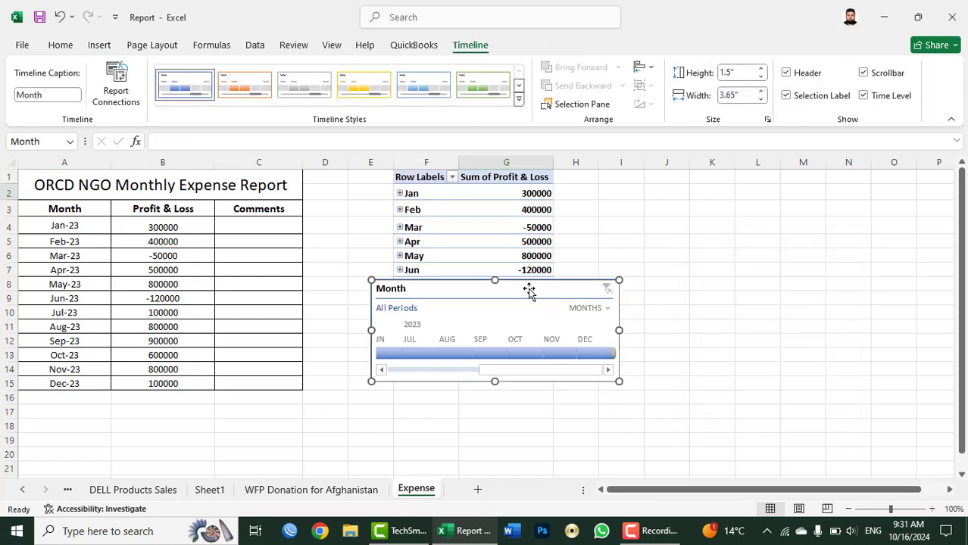
# Move the Month timeline beside the PivotTable and widen it to 5.2 inches
pyautogui.moveTo(524, 293)
pyautogui.mouseDown()
pyautogui.moveTo(560, 370)
pyautogui.moveTo(551, 387)
pyautogui.moveTo(711, 178)
pyautogui.mouseUp()
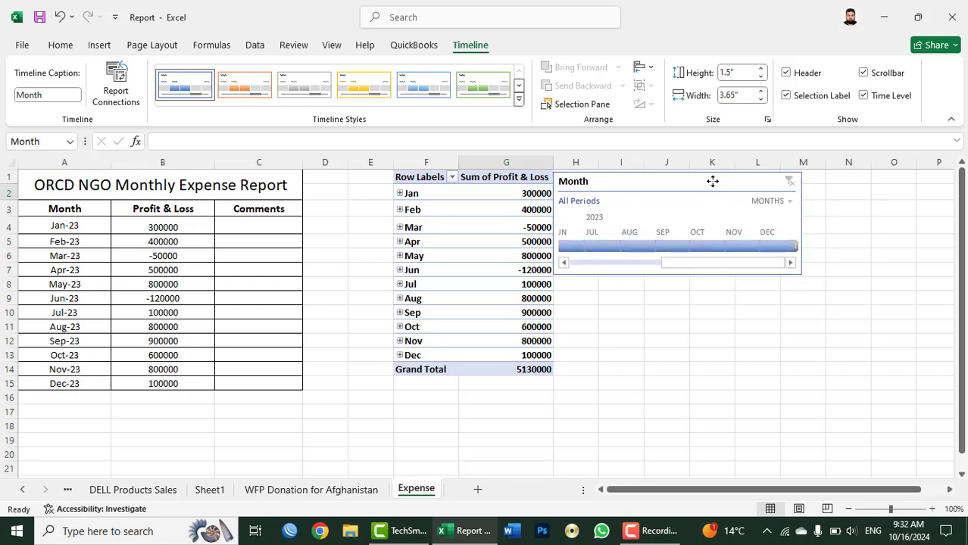
pyautogui.moveTo(711, 178); pyautogui.dragTo(713, 181)
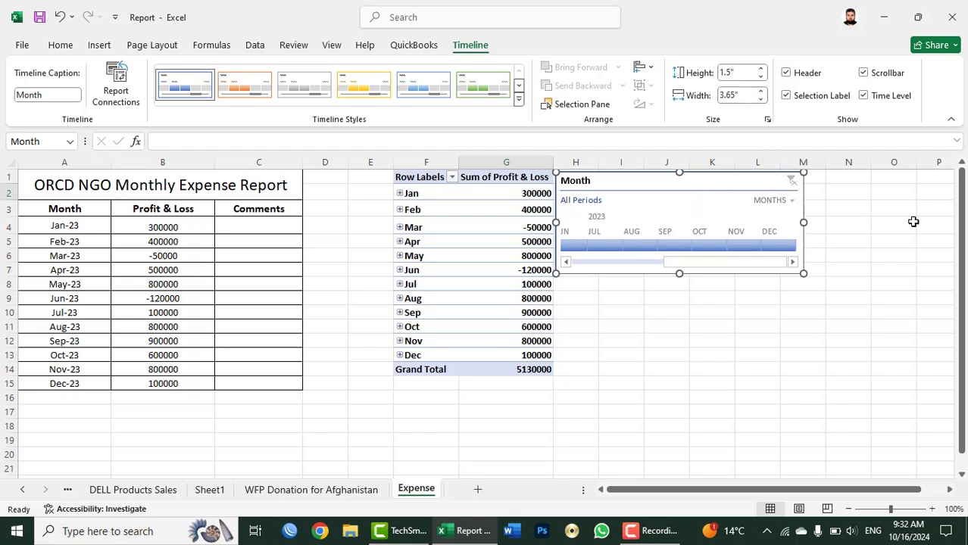
pyautogui.moveTo(804, 220); pyautogui.dragTo(812, 219)
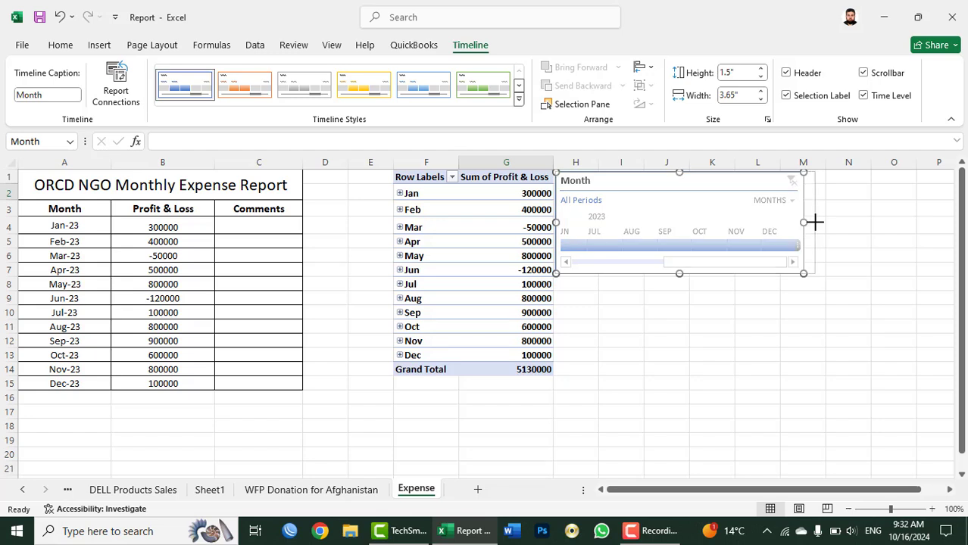
pyautogui.click(761, 91)
pyautogui.click(761, 91)
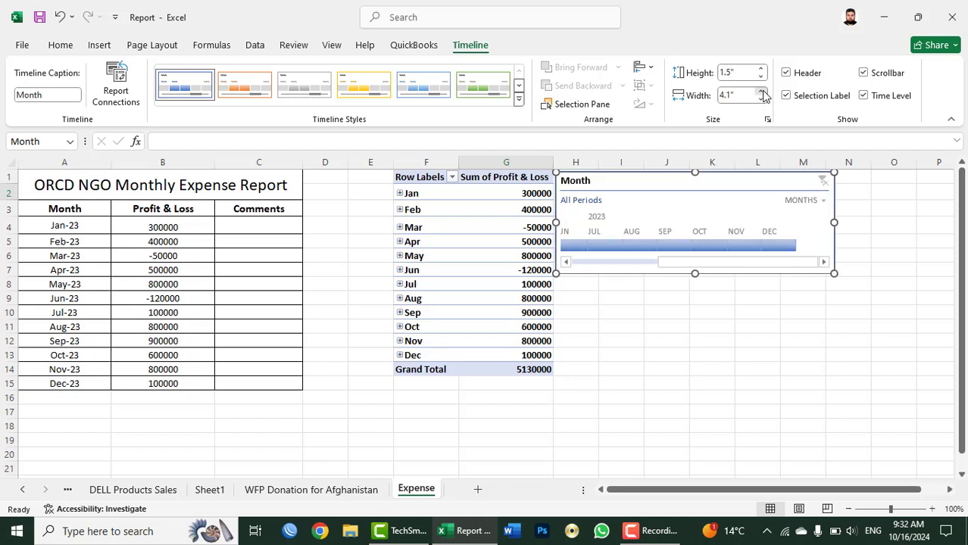
pyautogui.click(762, 91)
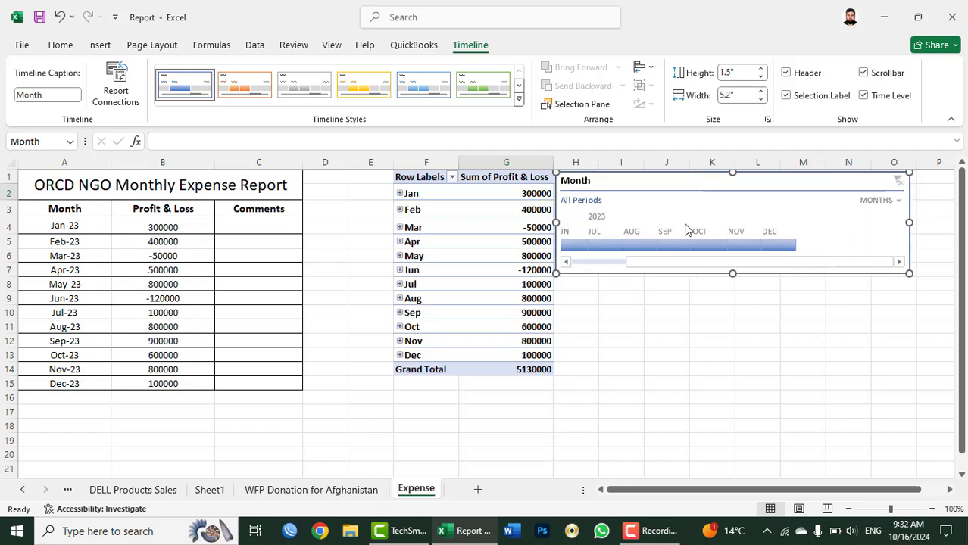
# Widen the timeline in 0.1-inch steps to 5.9 inches so DEC shows
pyautogui.moveTo(655, 265); pyautogui.dragTo(619, 268)
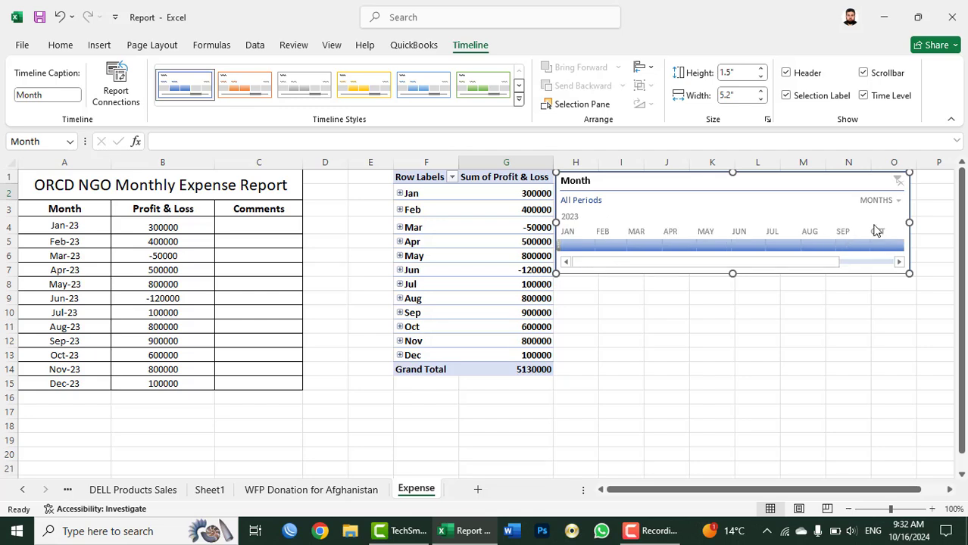
pyautogui.click(762, 92)
pyautogui.click(762, 91)
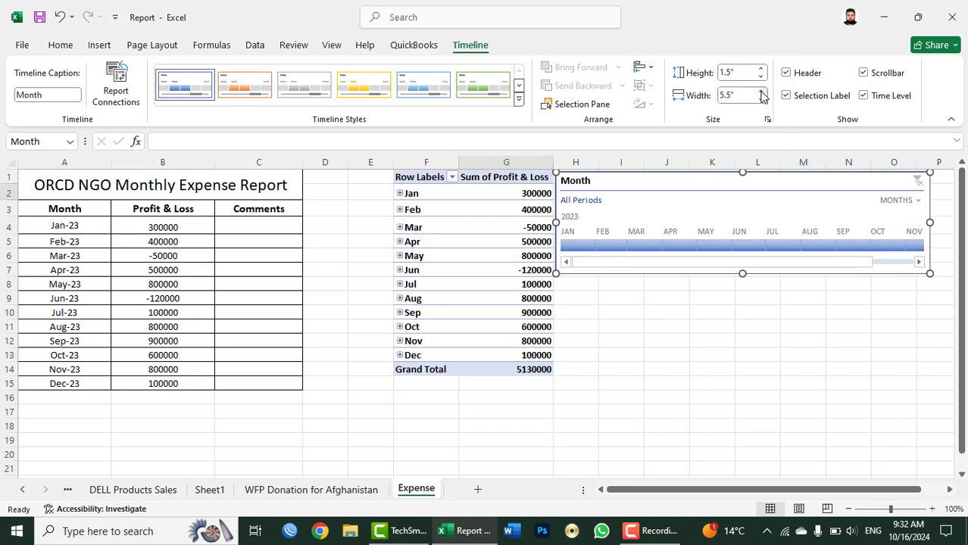
pyautogui.click(762, 92)
pyautogui.click(762, 91)
pyautogui.click(762, 92)
pyautogui.click(762, 91)
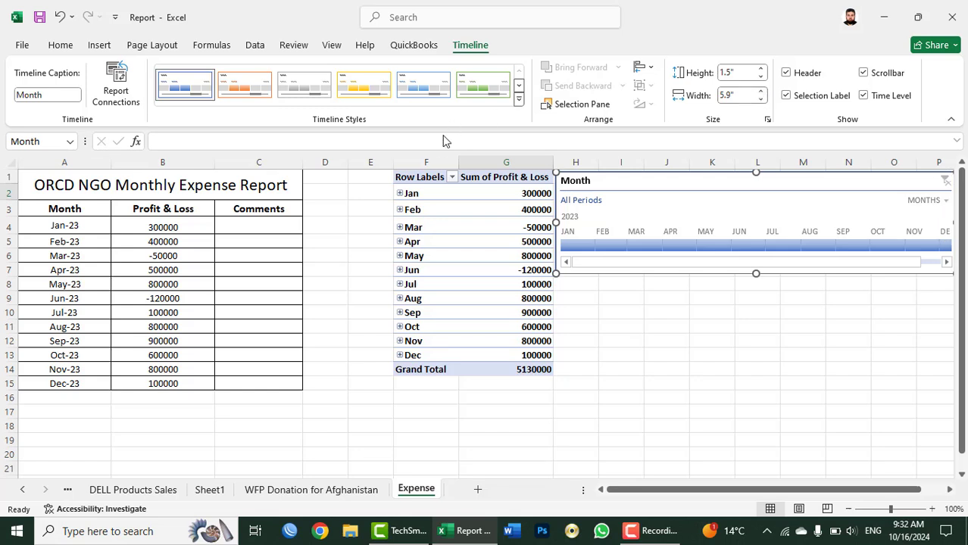
# Narrow columns E and D, widening the timeline to 6.2 inches in between
pyautogui.moveTo(394, 162); pyautogui.dragTo(372, 164)
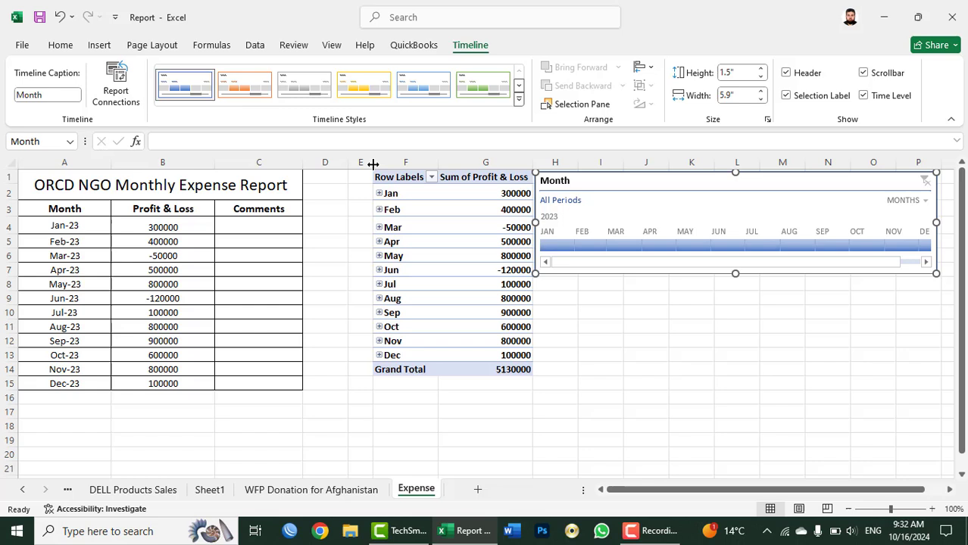
pyautogui.click(762, 93)
pyautogui.click(762, 93)
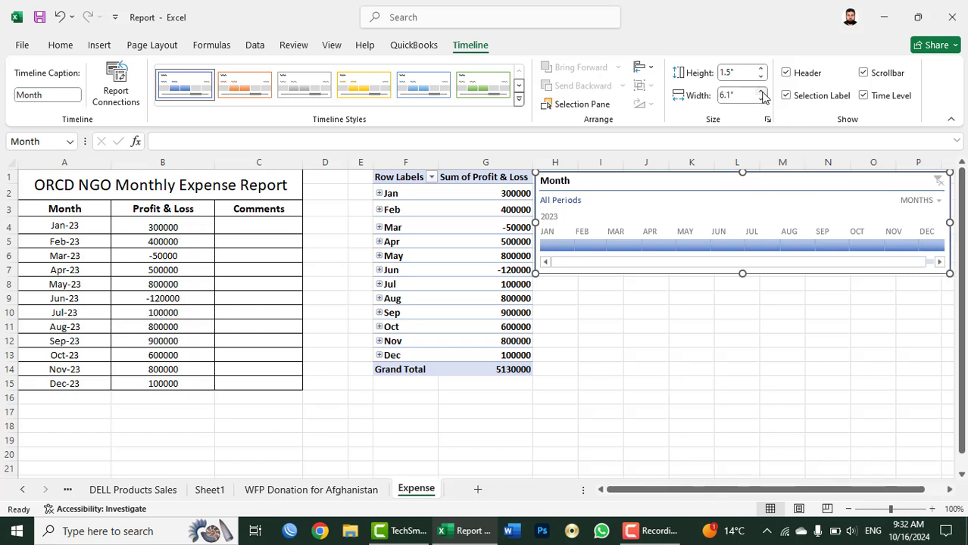
pyautogui.click(761, 92)
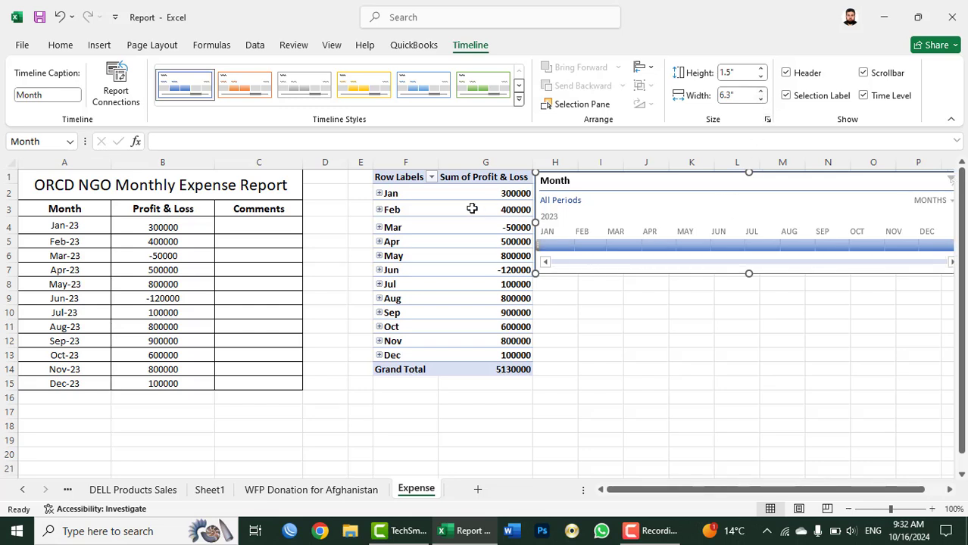
pyautogui.moveTo(349, 163); pyautogui.dragTo(322, 162)
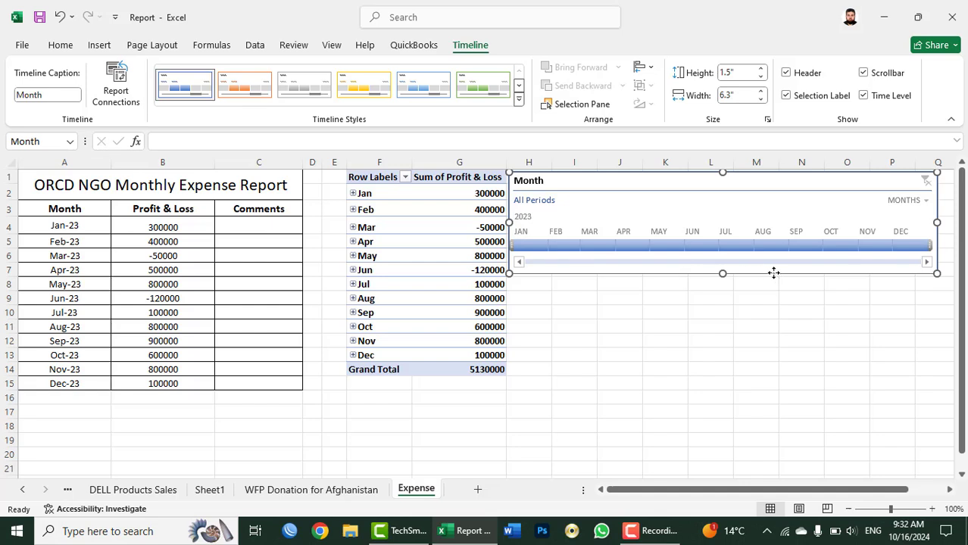
# Reselect the Month timeline and adjust its edges and position
pyautogui.click(774, 311)
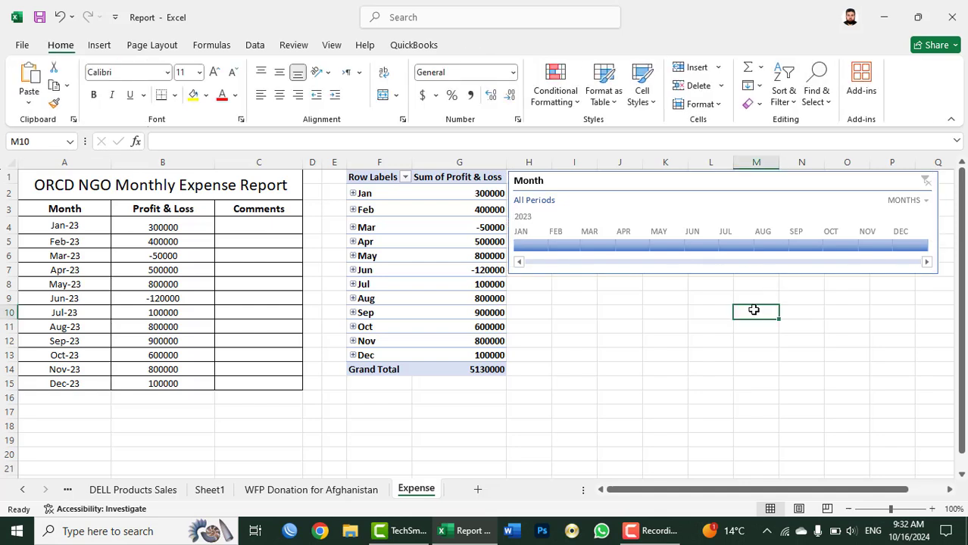
pyautogui.click(739, 180)
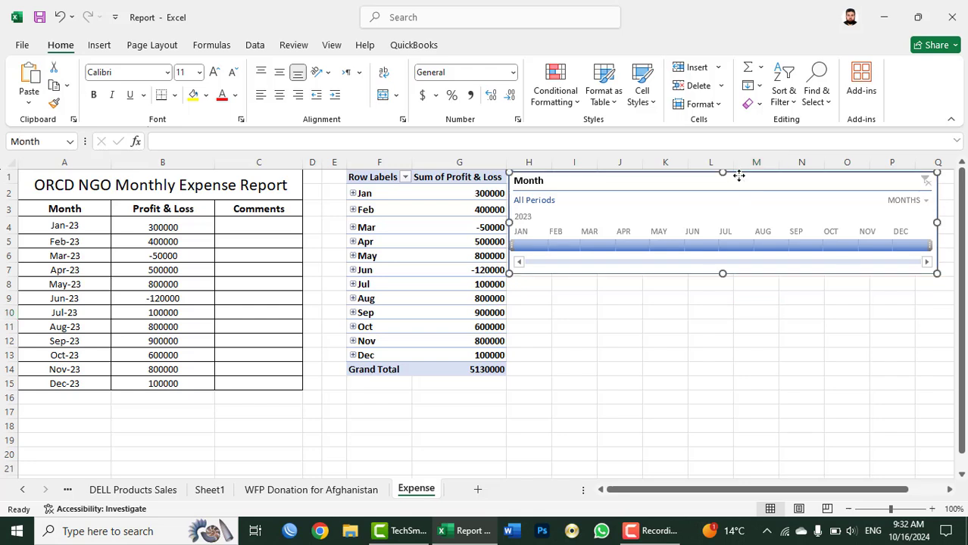
pyautogui.moveTo(937, 222); pyautogui.dragTo(818, 222)
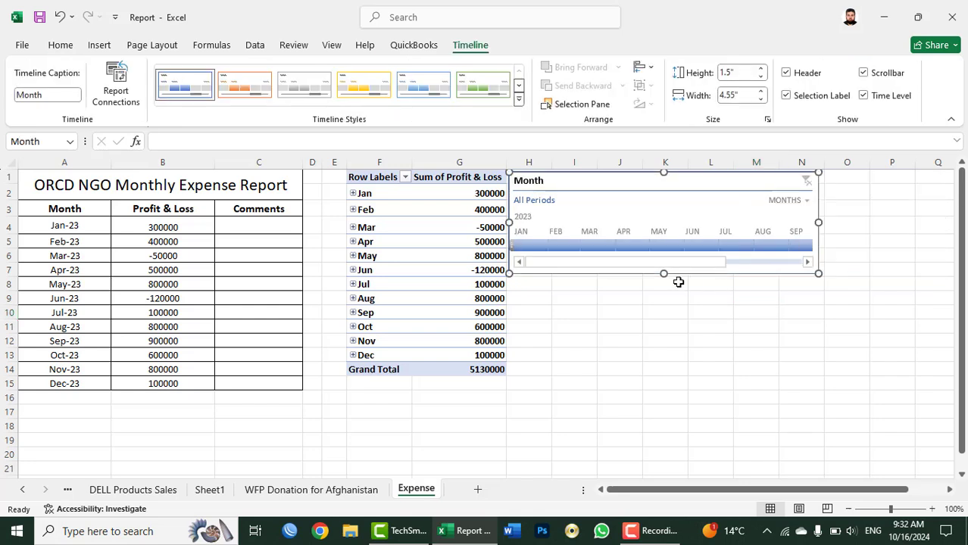
pyautogui.moveTo(658, 263); pyautogui.dragTo(744, 263)
pyautogui.moveTo(653, 263); pyautogui.dragTo(565, 263)
# Restore the timeline's full JAN–DEC width, then filter the PivotTable to Jan 2023 only
pyautogui.moveTo(818, 220); pyautogui.dragTo(936, 221)
pyautogui.click(832, 317)
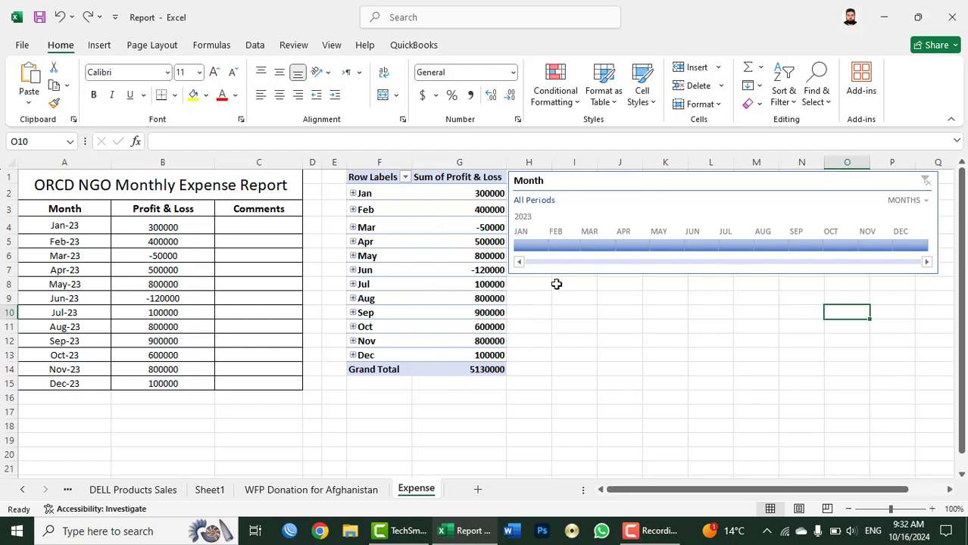
pyautogui.click(533, 246)
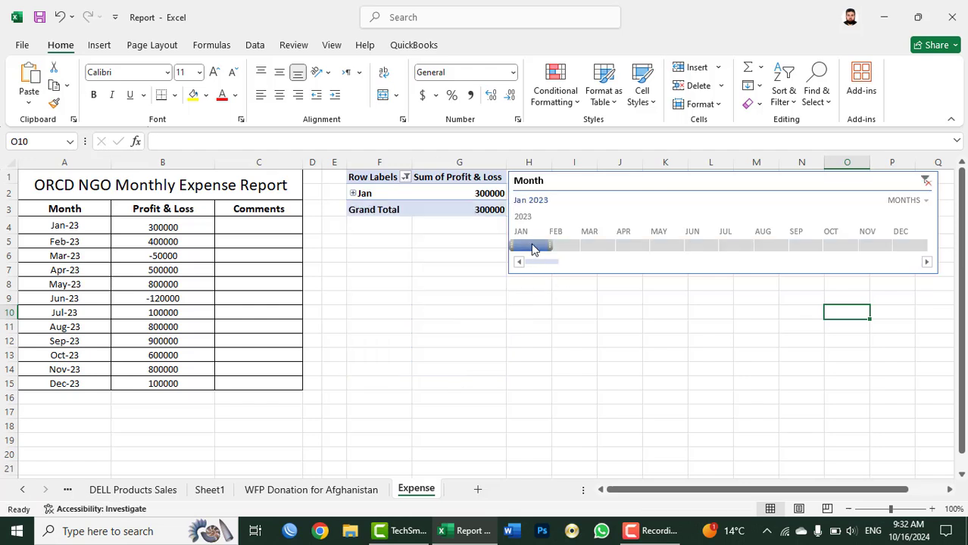
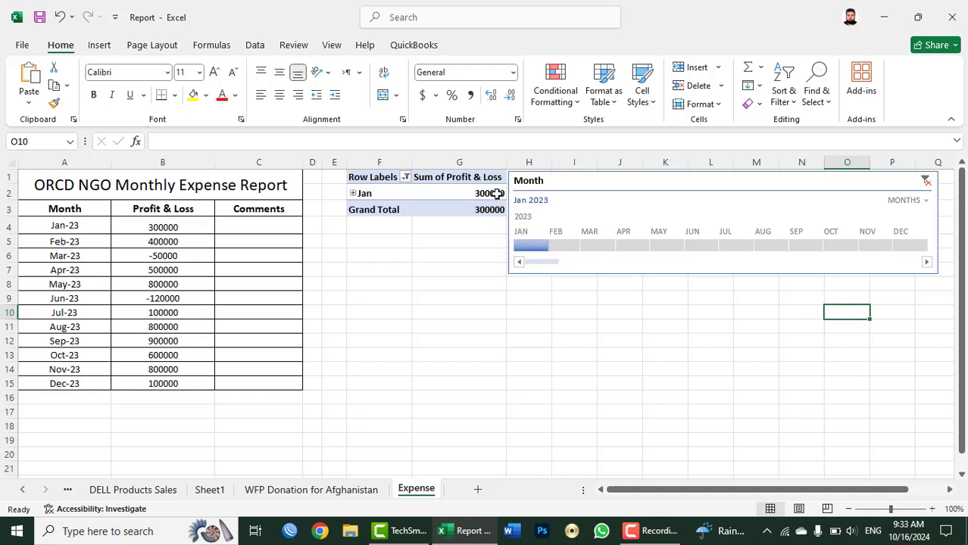
# Step the Month timeline filter through February to July 2023
pyautogui.click(565, 245)
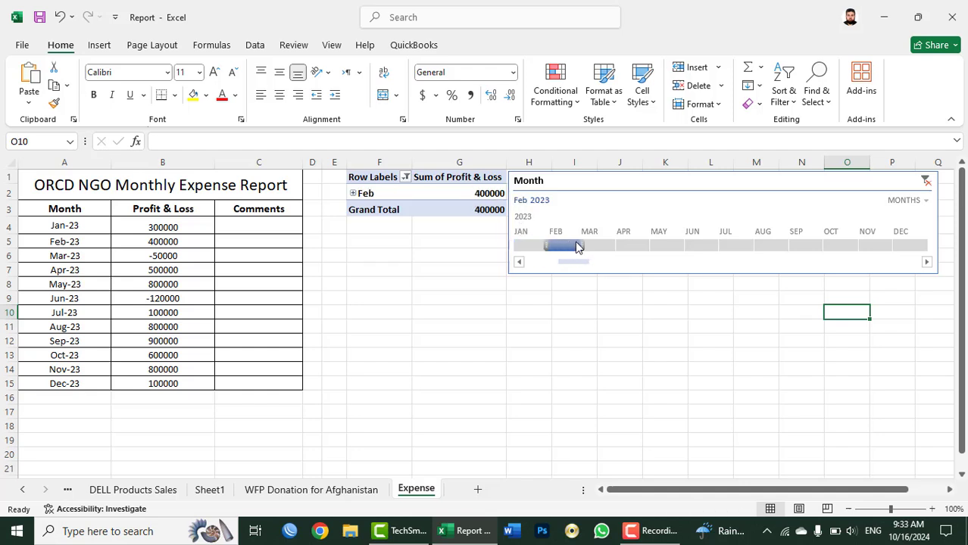
pyautogui.click(600, 247)
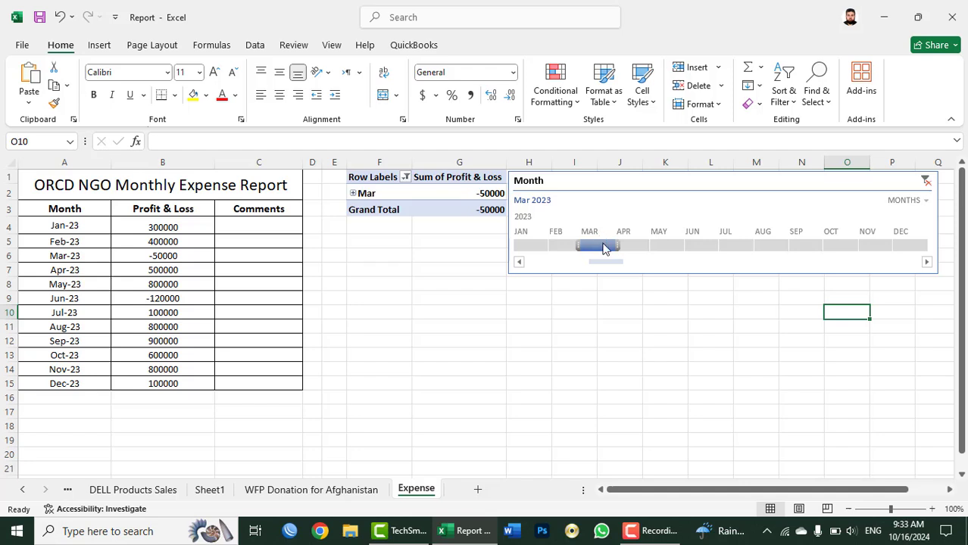
pyautogui.click(633, 247)
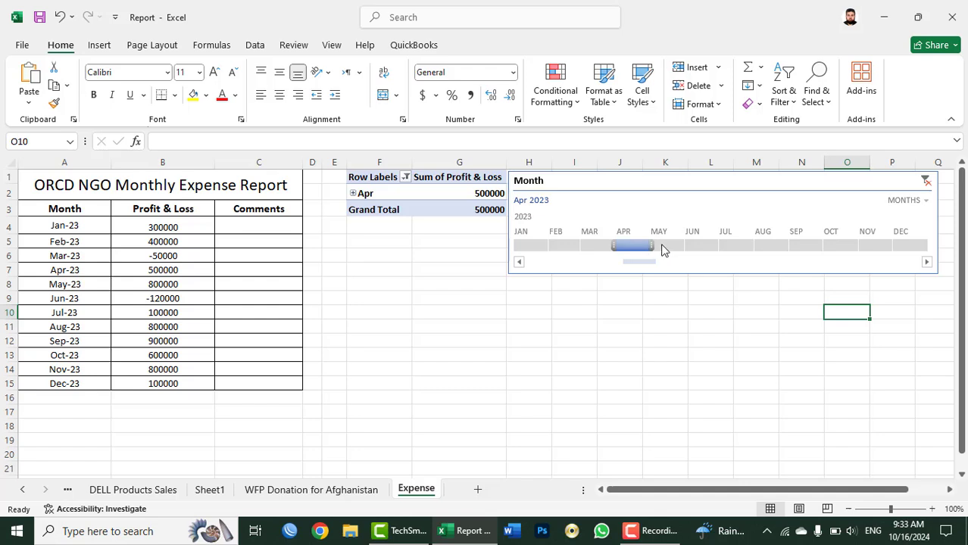
pyautogui.click(665, 248)
pyautogui.click(697, 247)
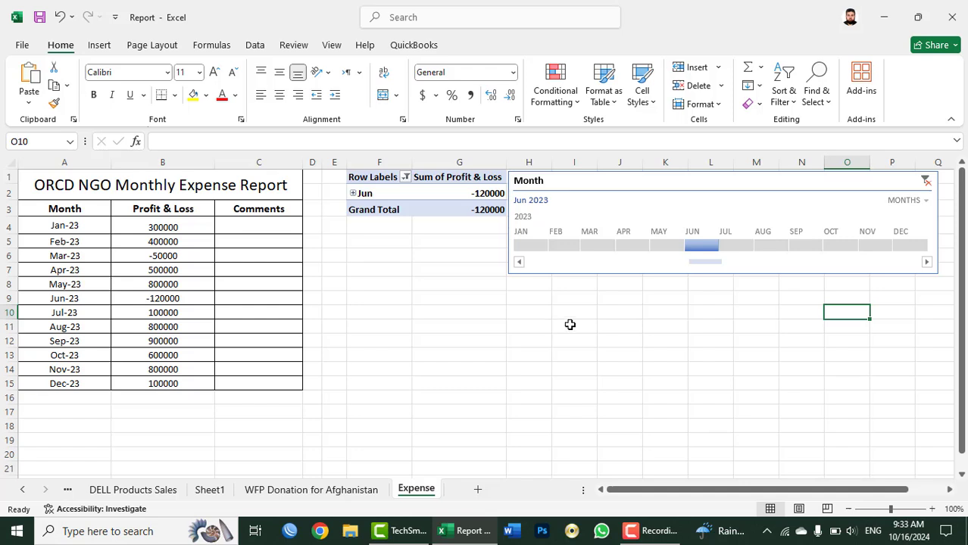
pyautogui.click(730, 249)
# Continue filtering August through December, then return the filter to January 2023
pyautogui.click(782, 250)
pyautogui.click(798, 247)
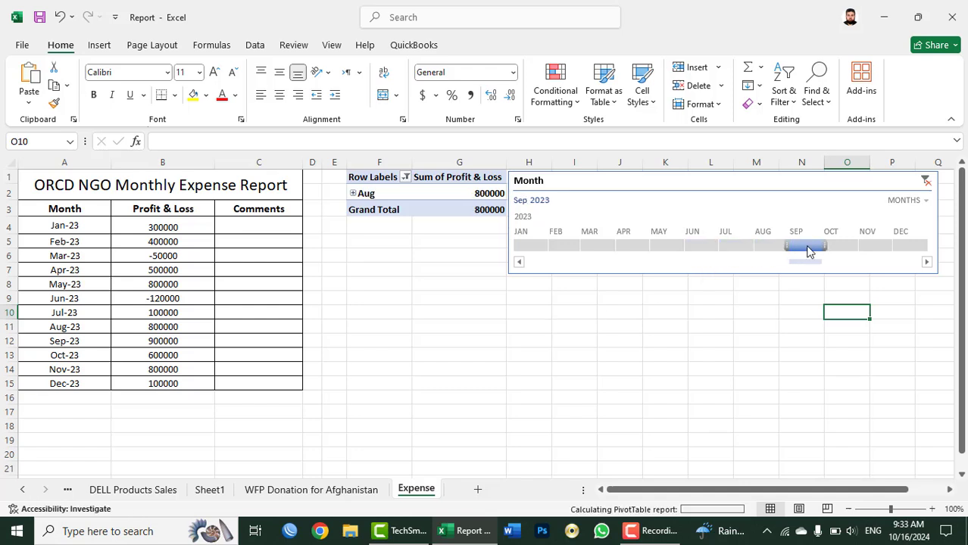
pyautogui.click(833, 248)
pyautogui.click(867, 248)
pyautogui.click(905, 248)
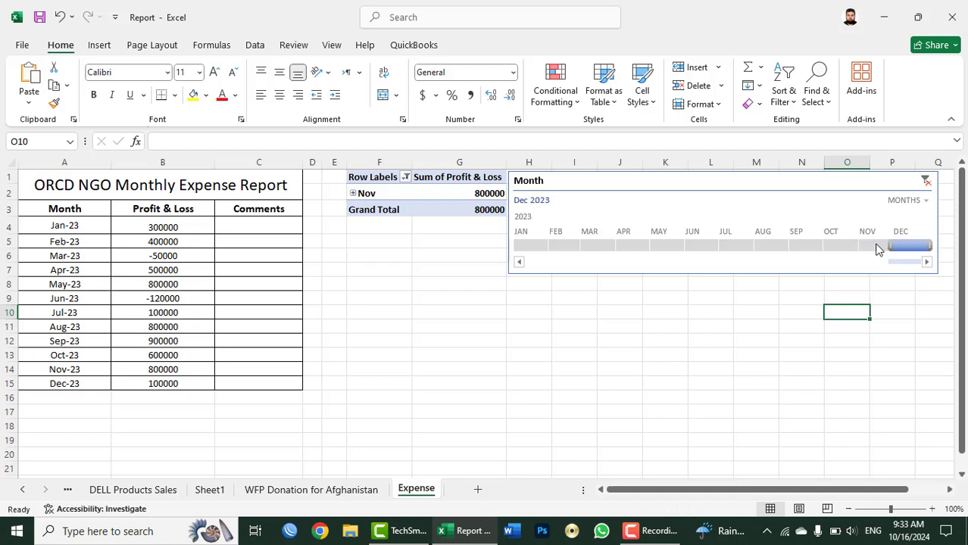
pyautogui.click(533, 250)
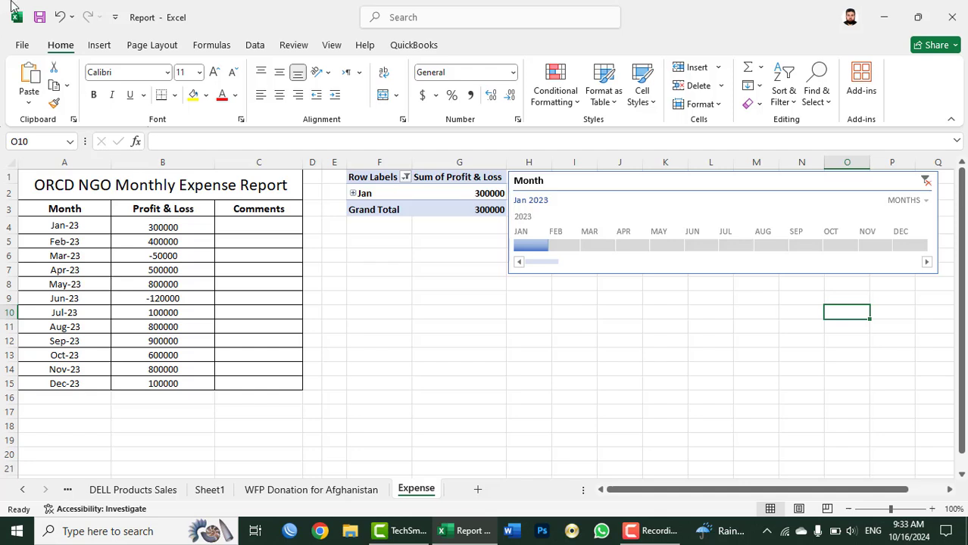
pyautogui.click(99, 46)
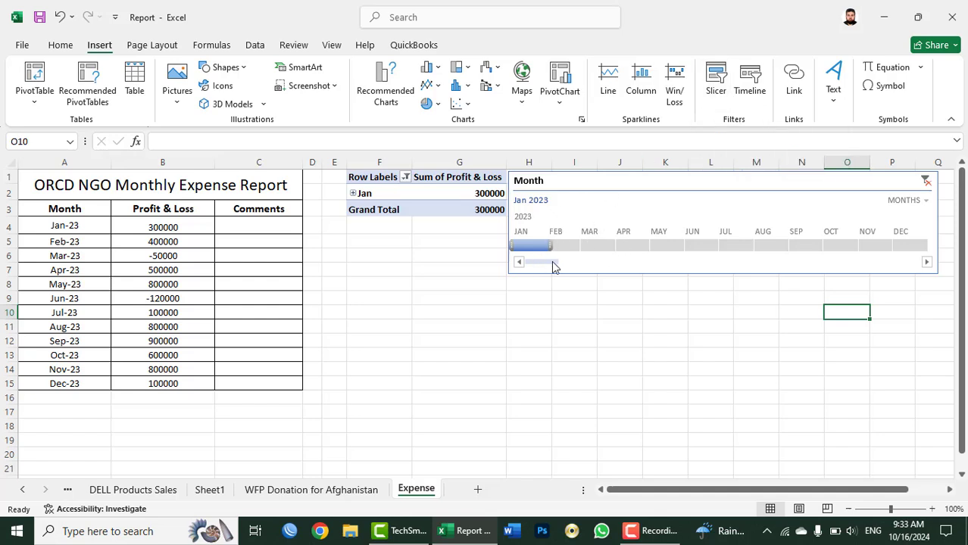
# Confirm in Report Connections that the Month timeline is linked to PivotTable3
pyautogui.click(574, 180)
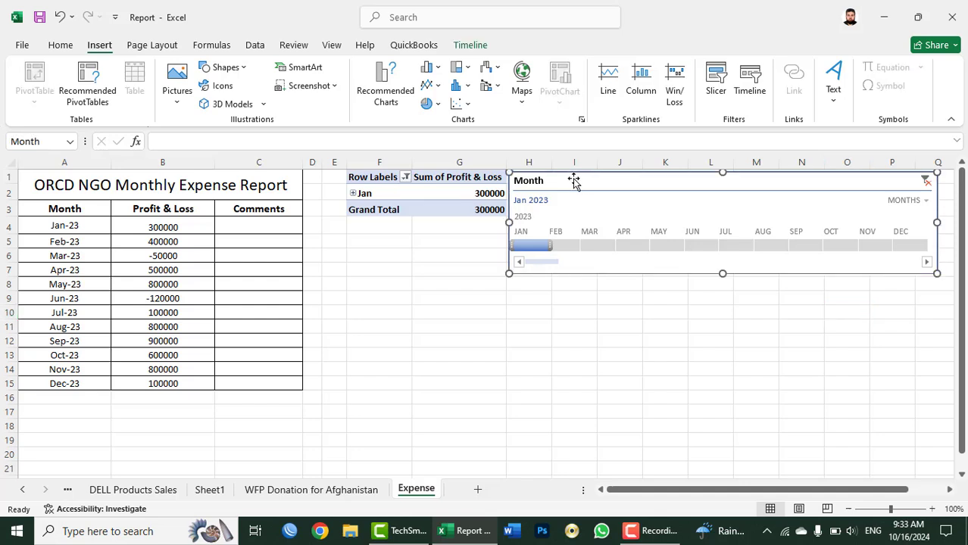
pyautogui.click(470, 45)
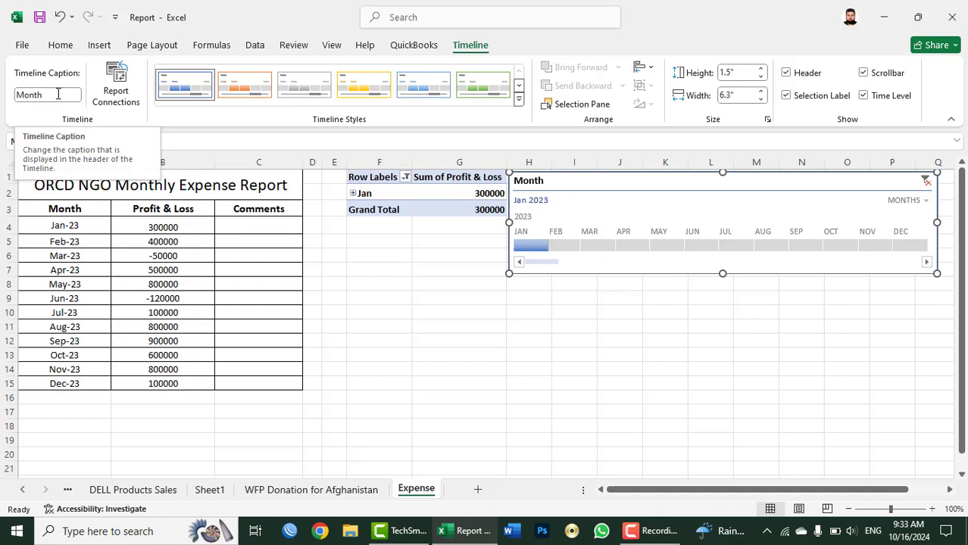
pyautogui.click(123, 98)
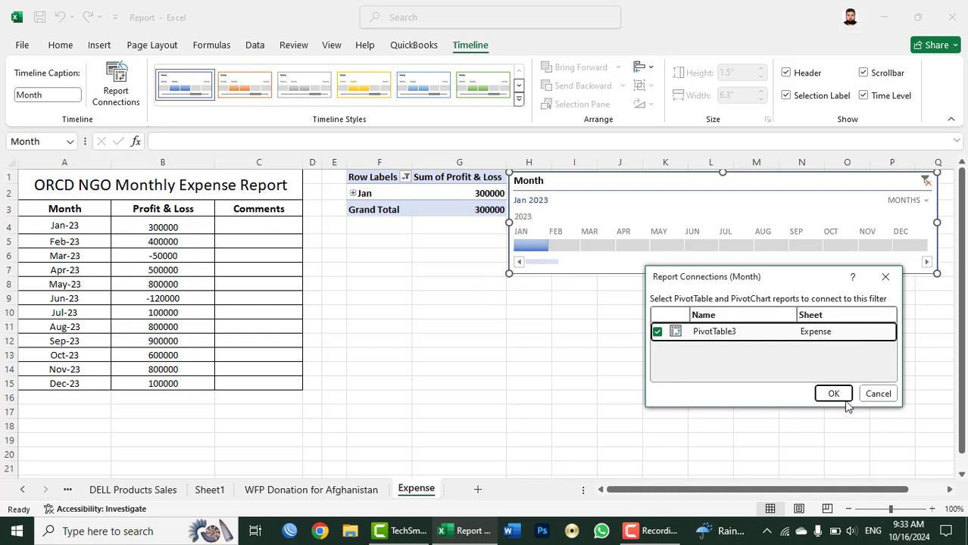
pyautogui.click(878, 395)
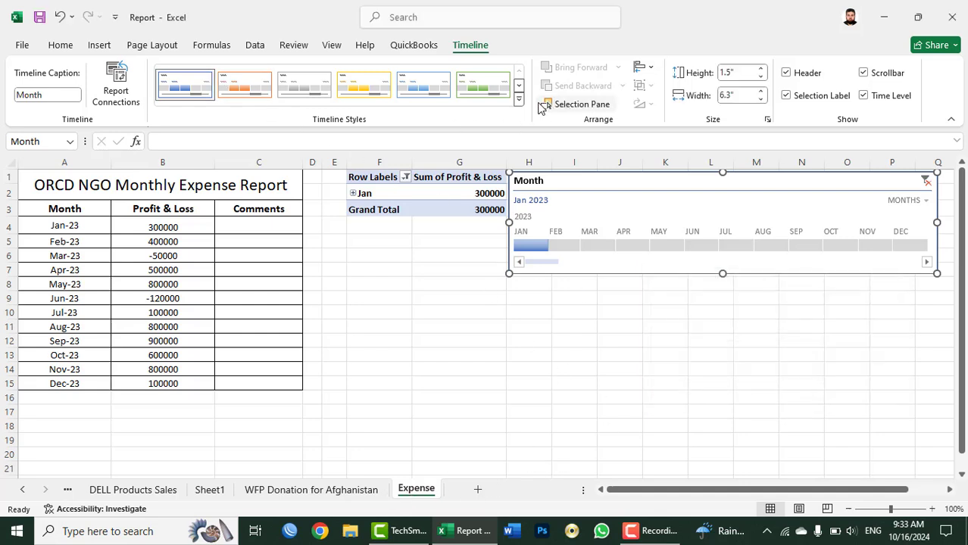
# Apply the orange dark timeline style and toggle the Month header row
pyautogui.click(519, 107)
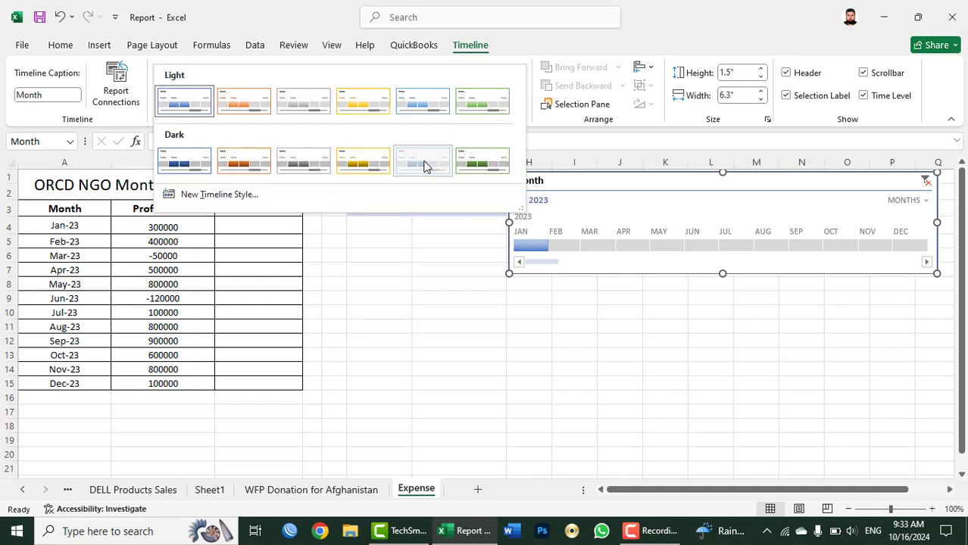
pyautogui.click(424, 164)
pyautogui.click(519, 99)
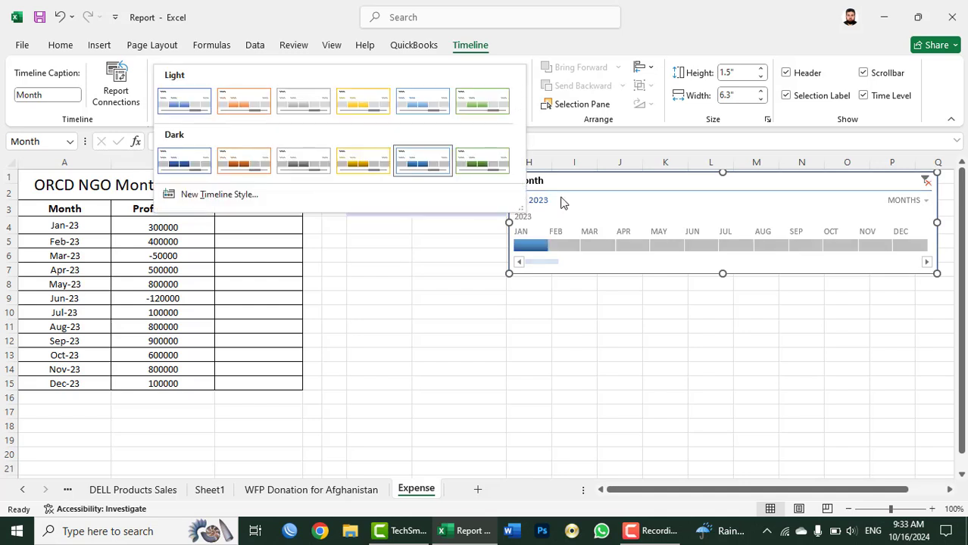
pyautogui.click(241, 166)
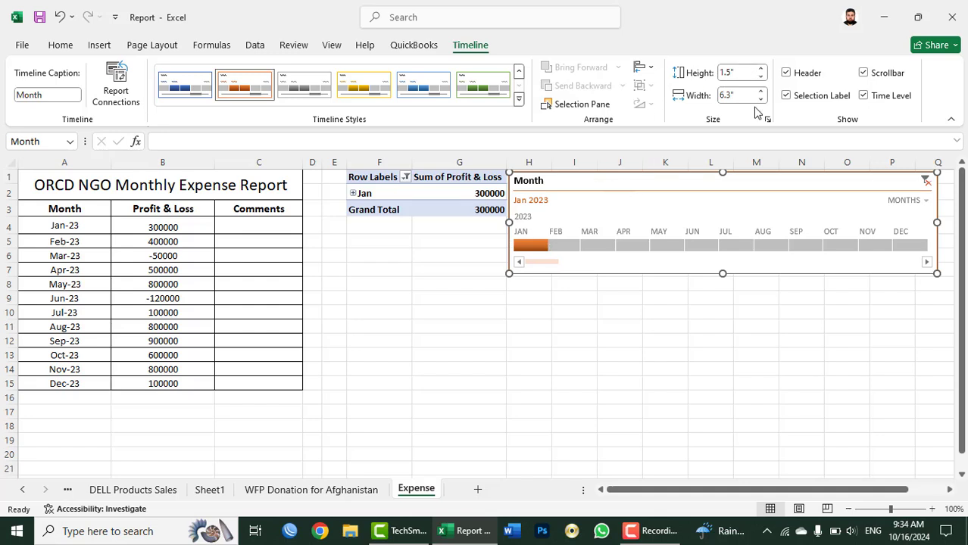
pyautogui.click(787, 72)
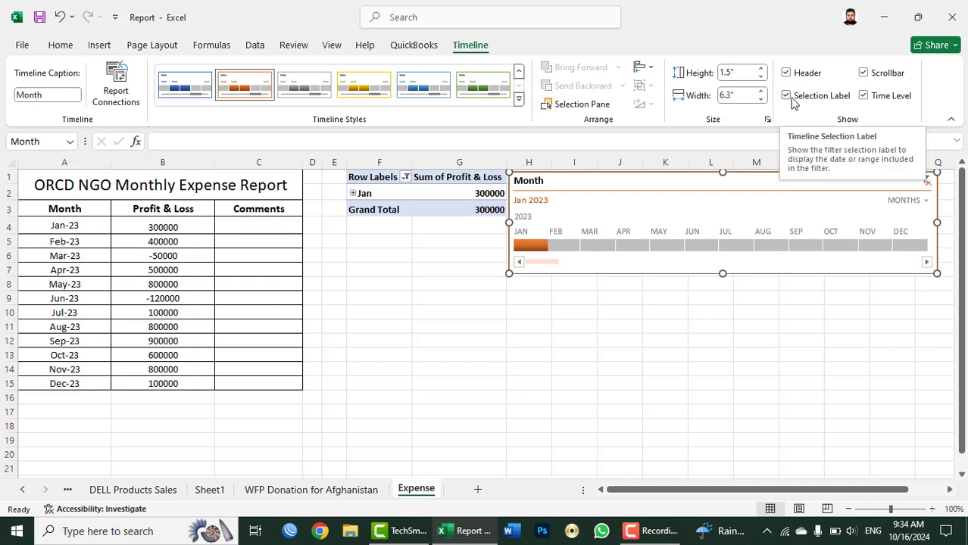
# Toggle the timeline's selection label and scrollbar off and on while filtering Feb, Mar and Jan
pyautogui.click(787, 96)
pyautogui.click(786, 96)
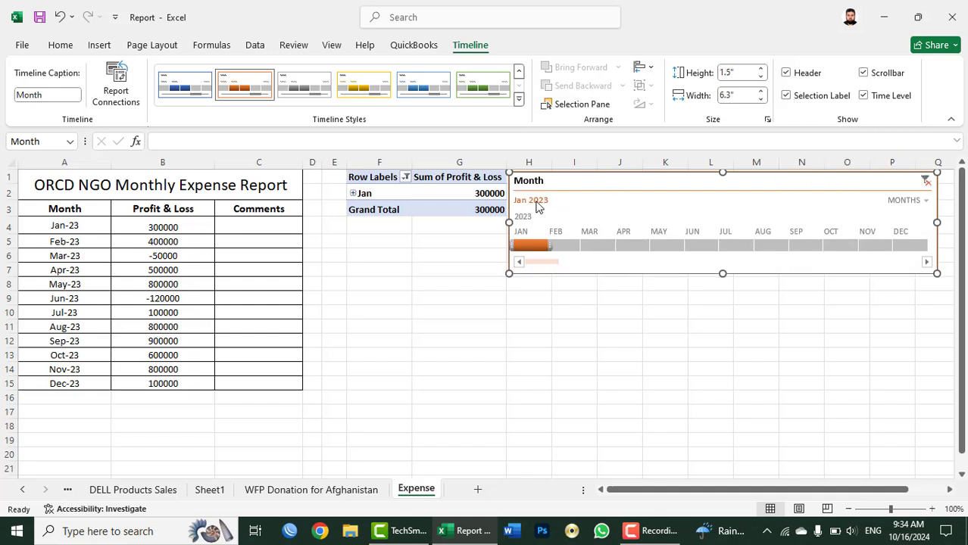
pyautogui.click(564, 245)
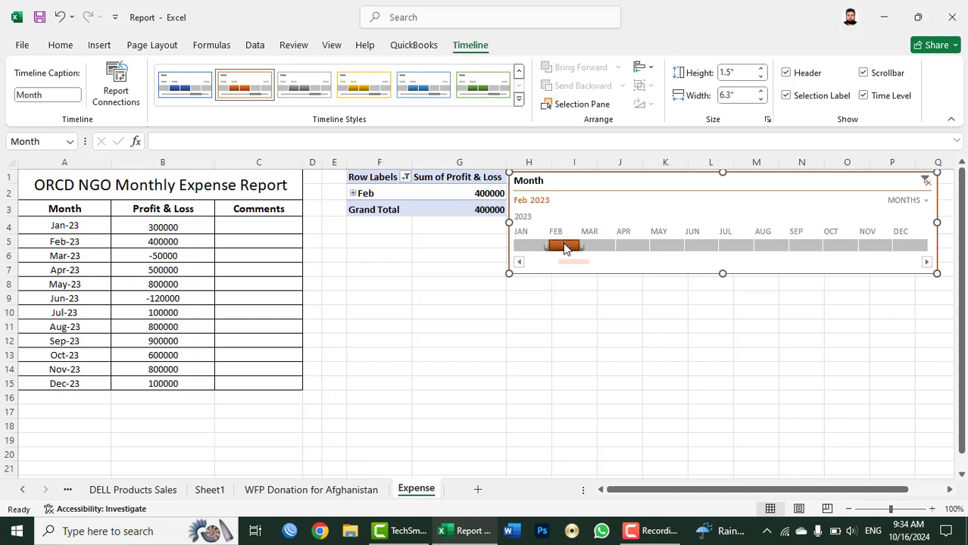
pyautogui.click(594, 245)
pyautogui.click(530, 245)
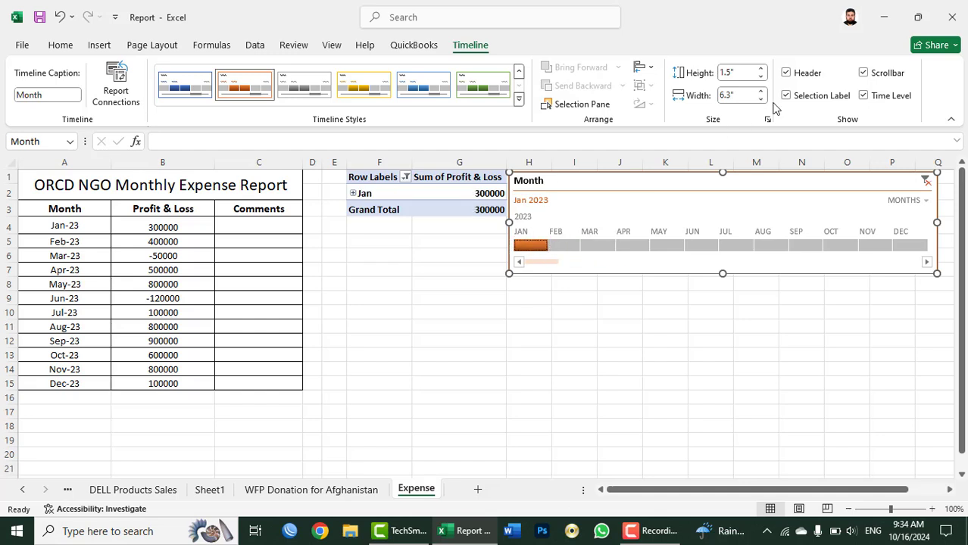
pyautogui.click(787, 96)
pyautogui.click(564, 245)
pyautogui.click(594, 244)
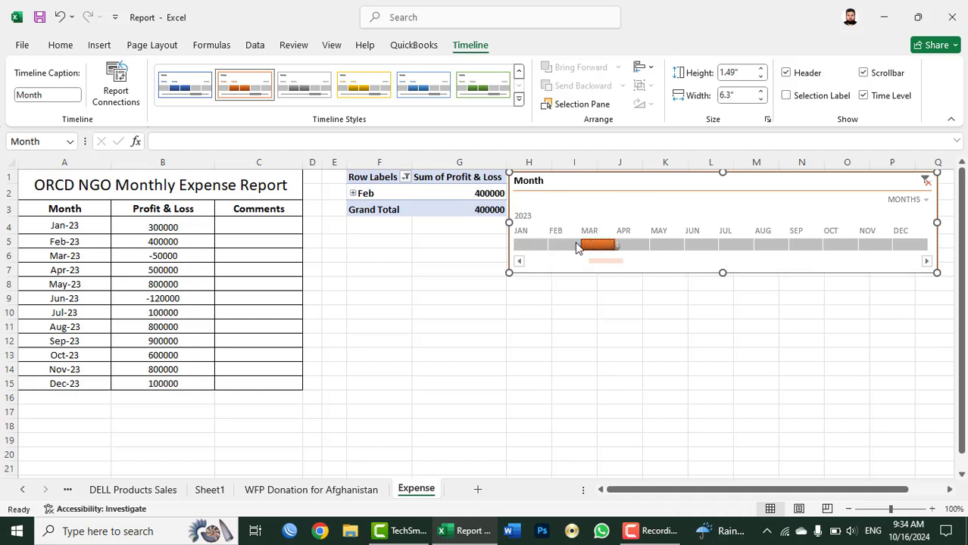
pyautogui.click(530, 244)
pyautogui.click(795, 99)
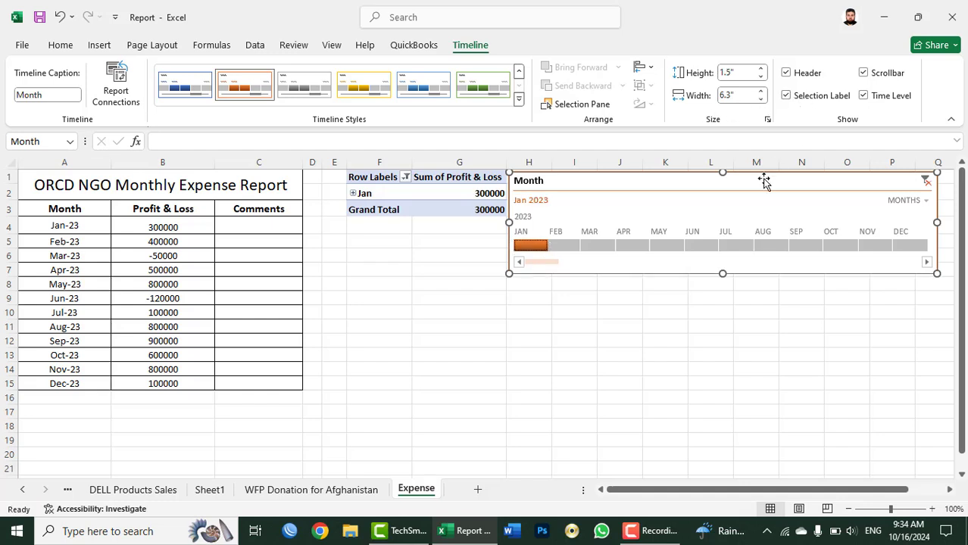
pyautogui.click(887, 74)
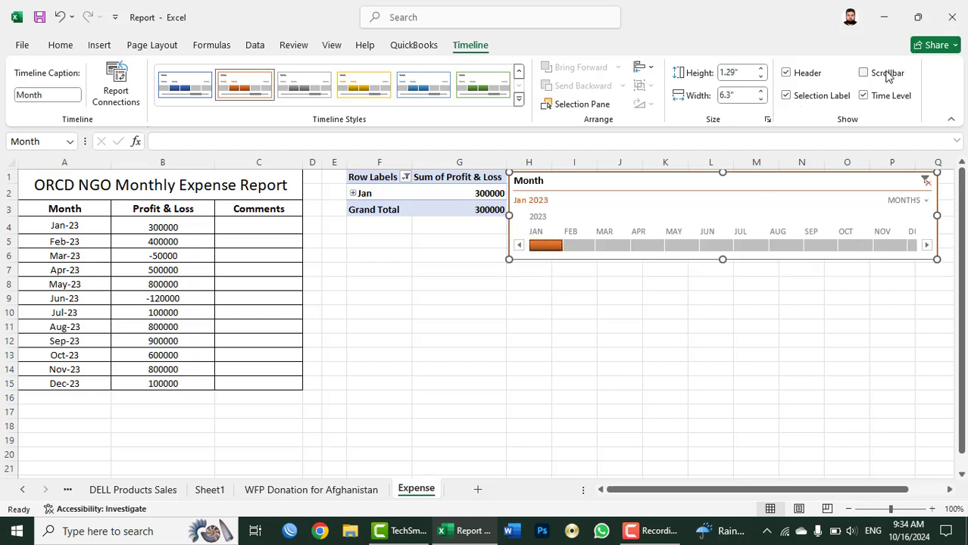
pyautogui.click(887, 74)
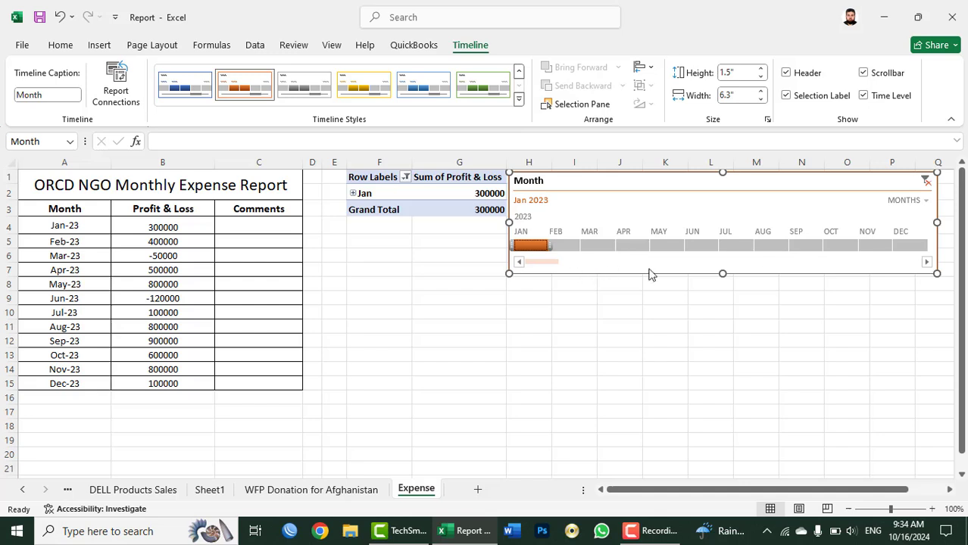
# Narrow the timeline to 5.69 inches and toggle its scrollbar and time level selector
pyautogui.moveTo(937, 223); pyautogui.dragTo(896, 223)
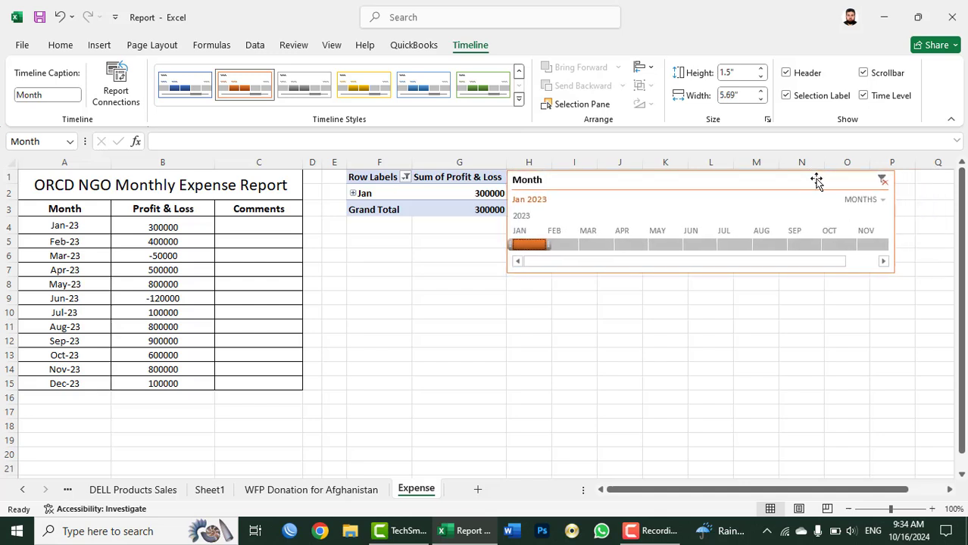
pyautogui.moveTo(816, 178); pyautogui.dragTo(814, 178)
pyautogui.click(878, 75)
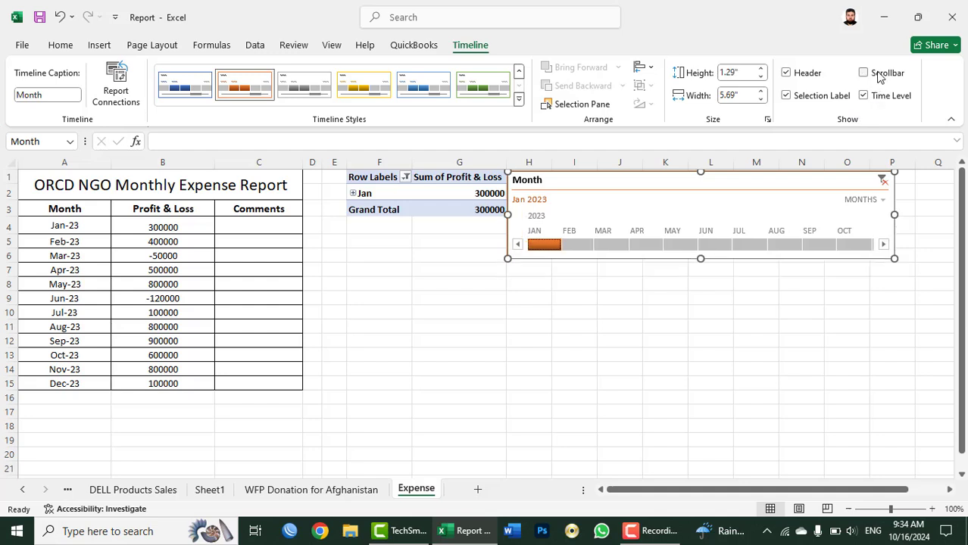
pyautogui.click(878, 75)
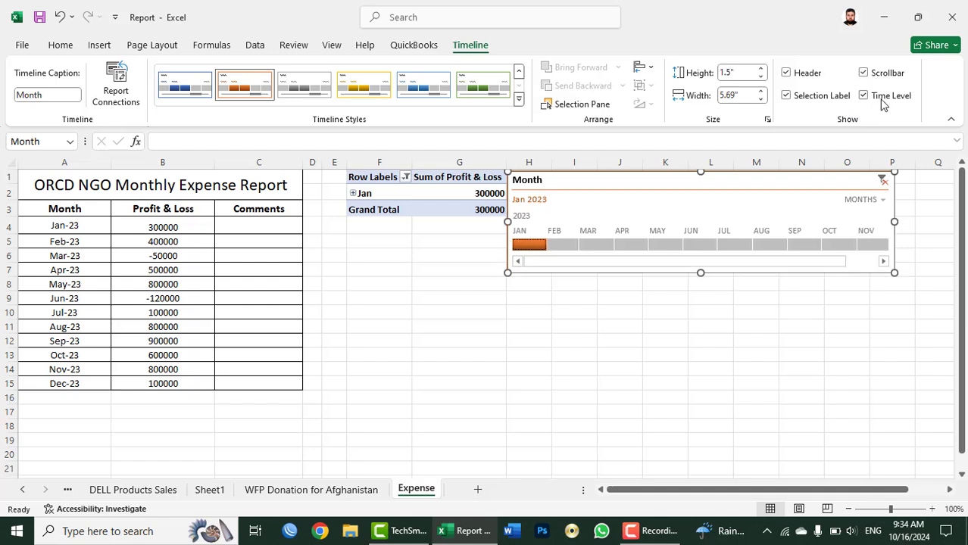
pyautogui.click(881, 98)
pyautogui.click(883, 100)
pyautogui.click(881, 199)
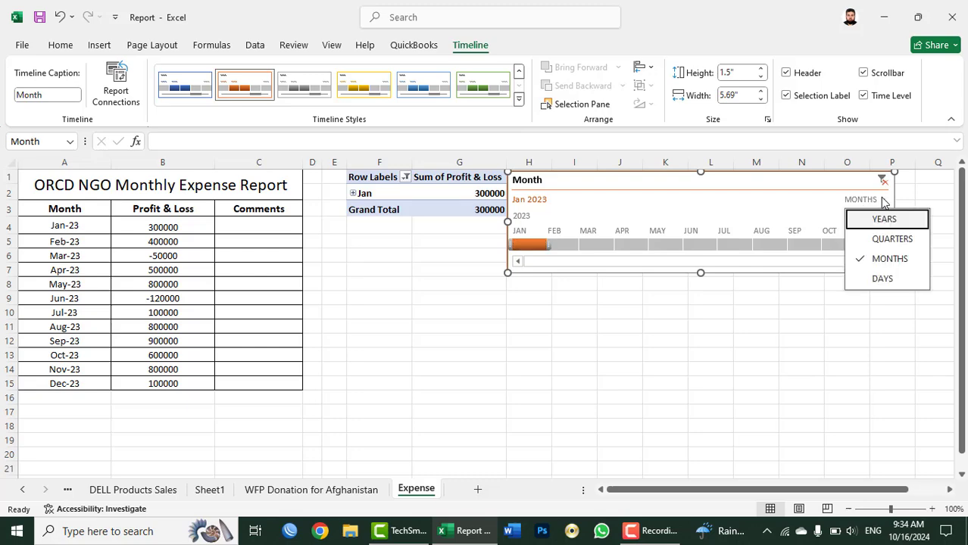
pyautogui.click(881, 200)
pyautogui.click(882, 200)
pyautogui.click(903, 195)
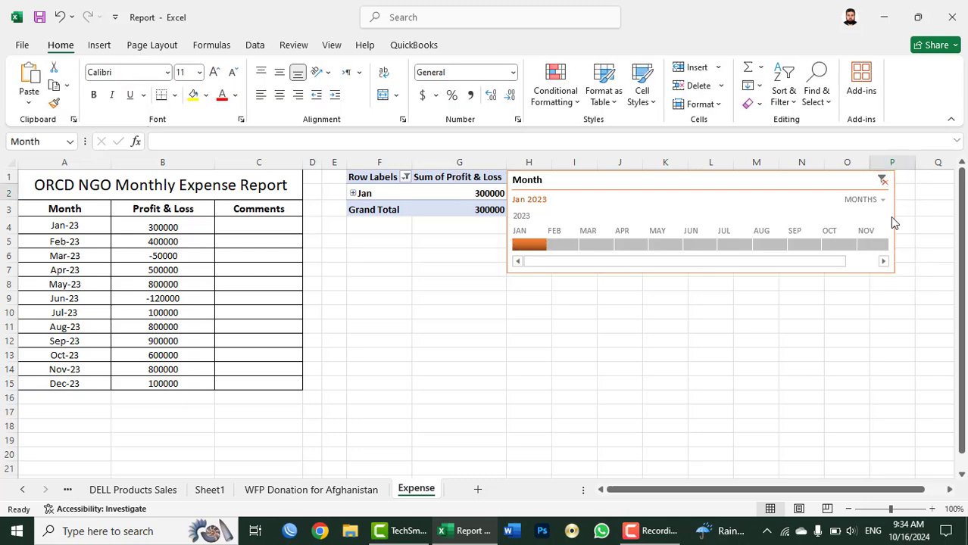
# Widen the timeline so JAN through DEC all show, settling at 6.2 inches
pyautogui.click(892, 222)
pyautogui.moveTo(897, 220); pyautogui.dragTo(831, 232)
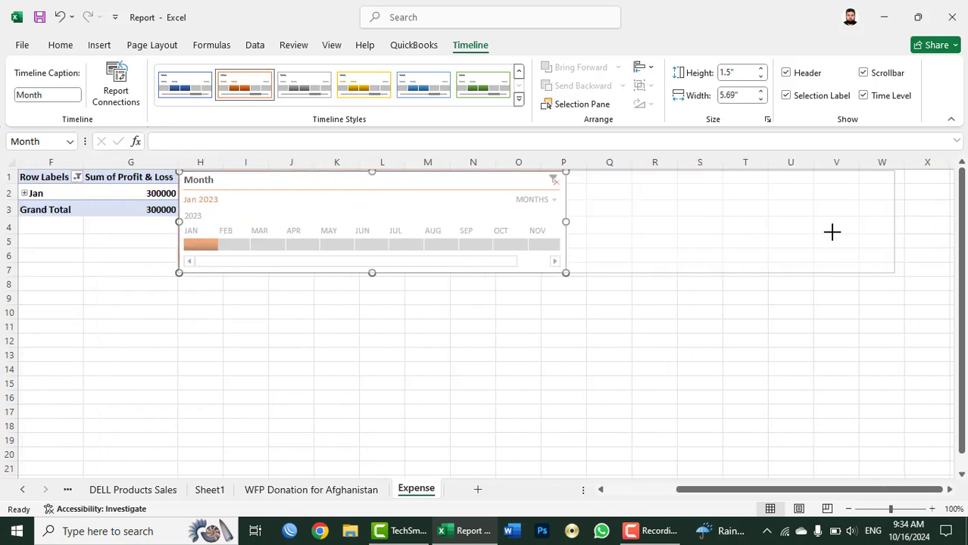
pyautogui.moveTo(831, 232); pyautogui.dragTo(675, 233)
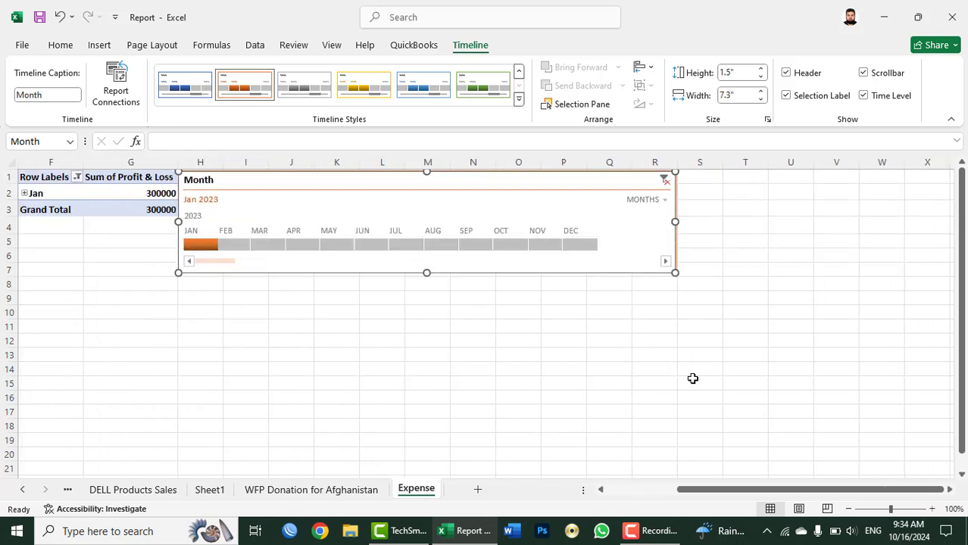
pyautogui.moveTo(723, 489); pyautogui.dragTo(669, 489)
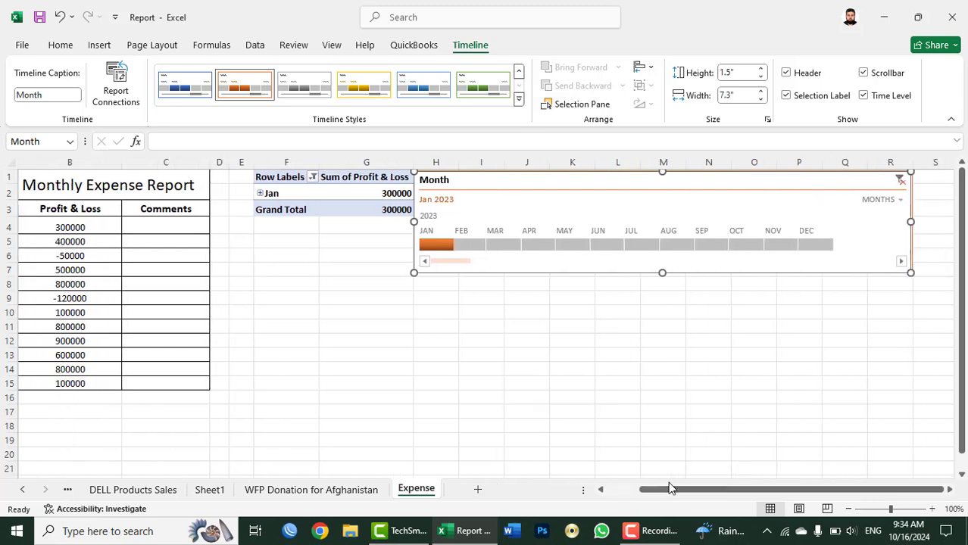
pyautogui.moveTo(806, 221); pyautogui.dragTo(732, 225)
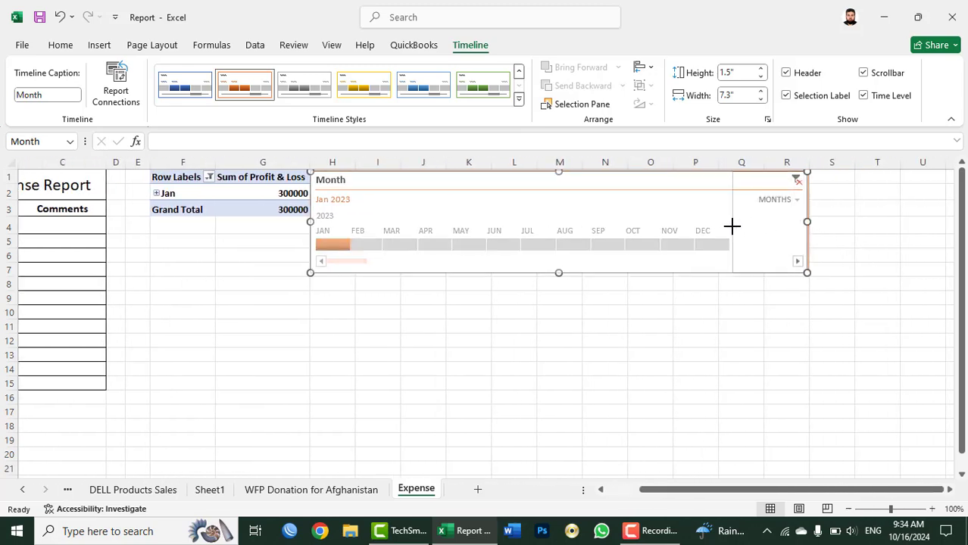
pyautogui.moveTo(682, 490); pyautogui.dragTo(648, 489)
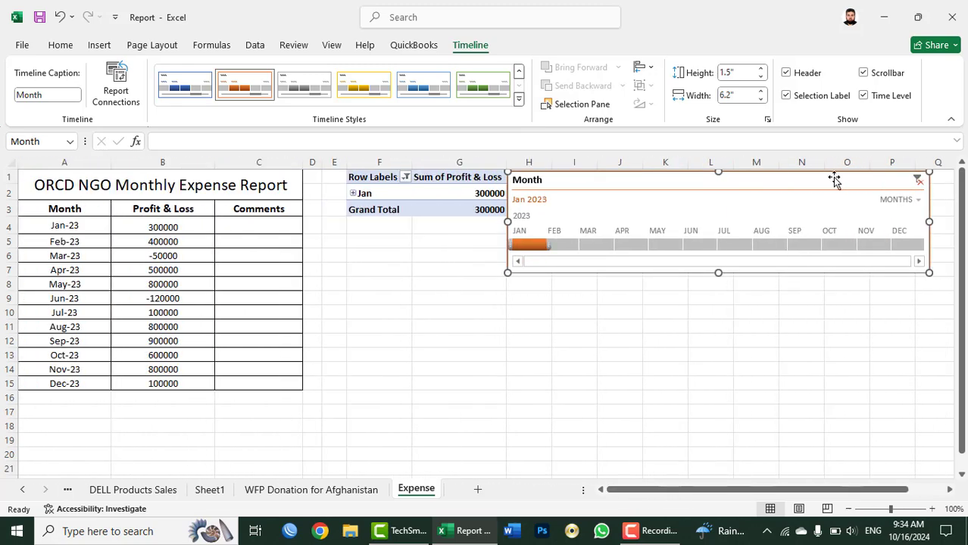
pyautogui.click(905, 201)
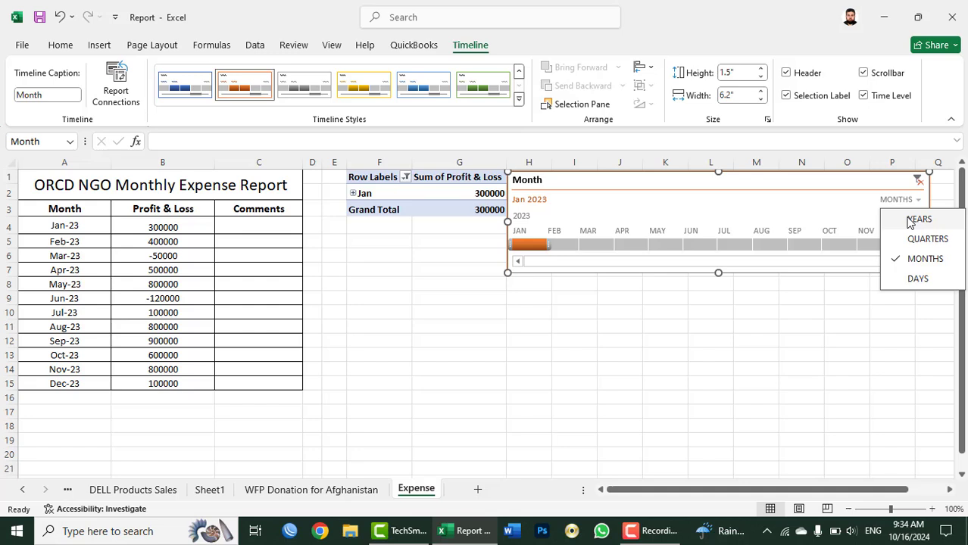
# Switch the timeline to years, then quarters, filtering Q2, Q1, Q3 and Q4 2023
pyautogui.click(911, 221)
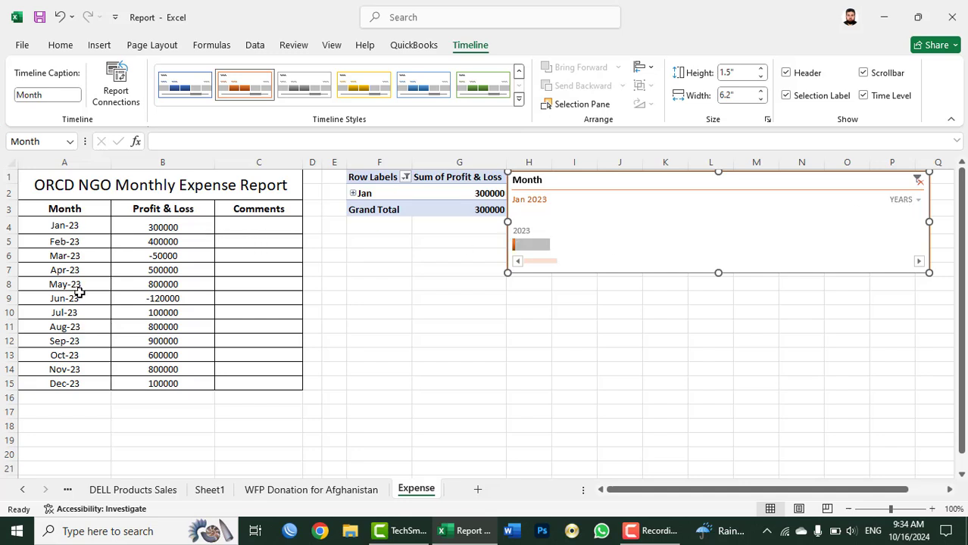
pyautogui.click(906, 200)
pyautogui.click(928, 238)
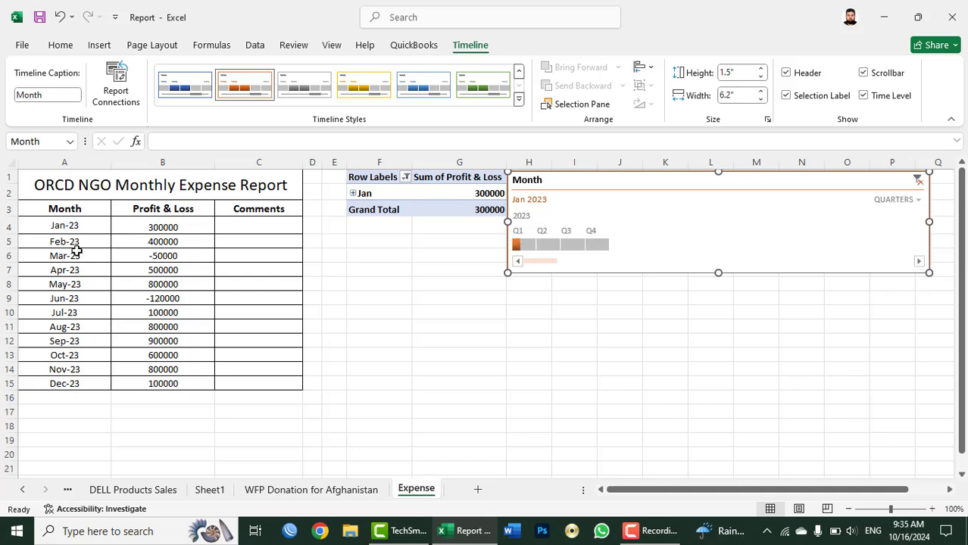
pyautogui.click(545, 245)
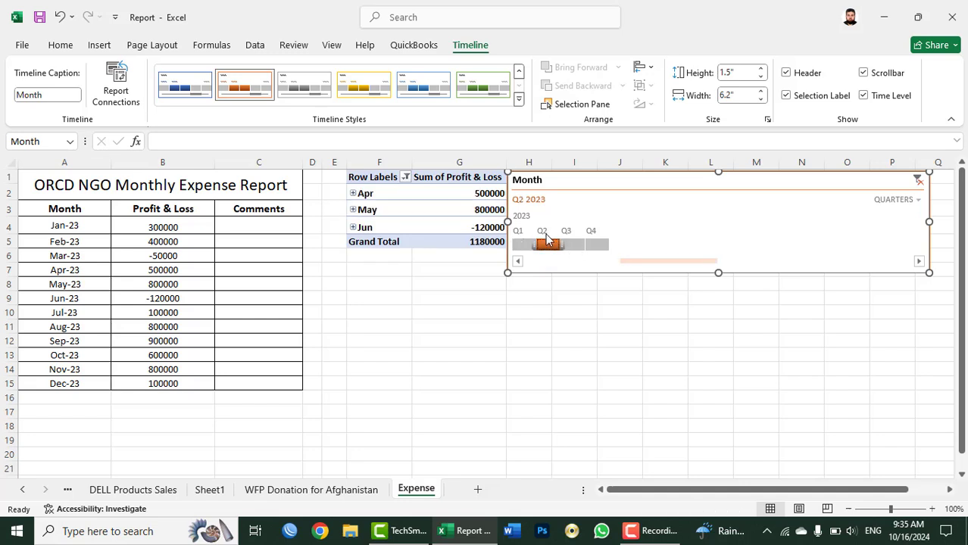
pyautogui.click(524, 245)
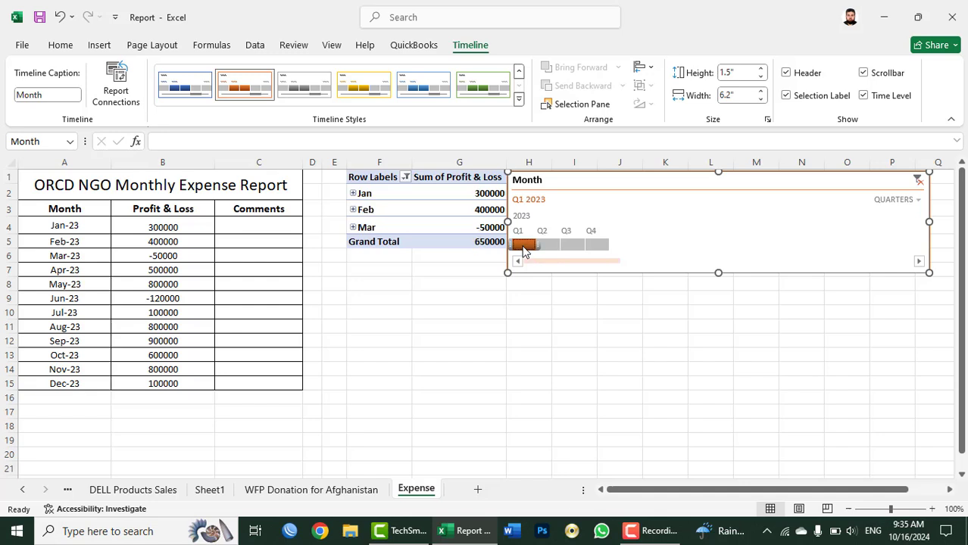
pyautogui.moveTo(534, 249); pyautogui.dragTo(557, 247)
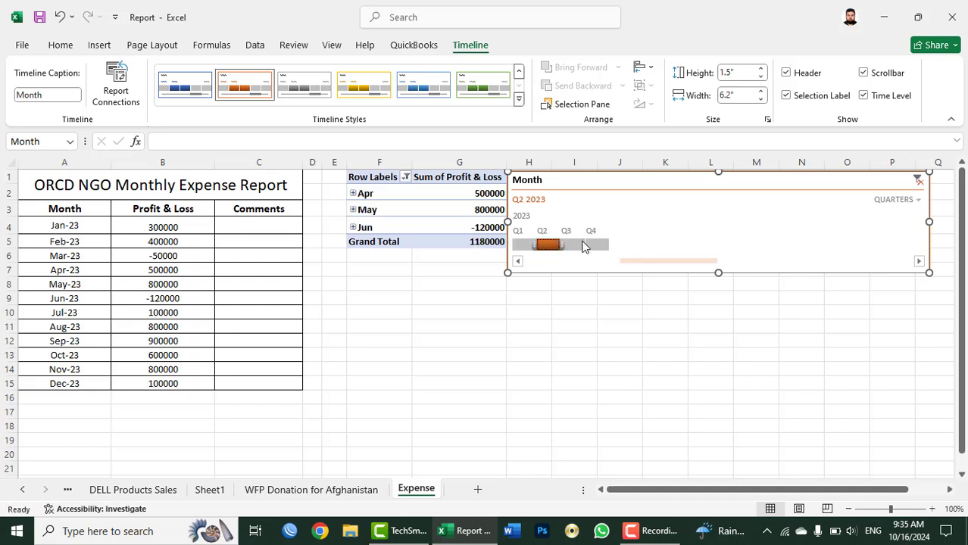
pyautogui.click(581, 246)
pyautogui.click(597, 244)
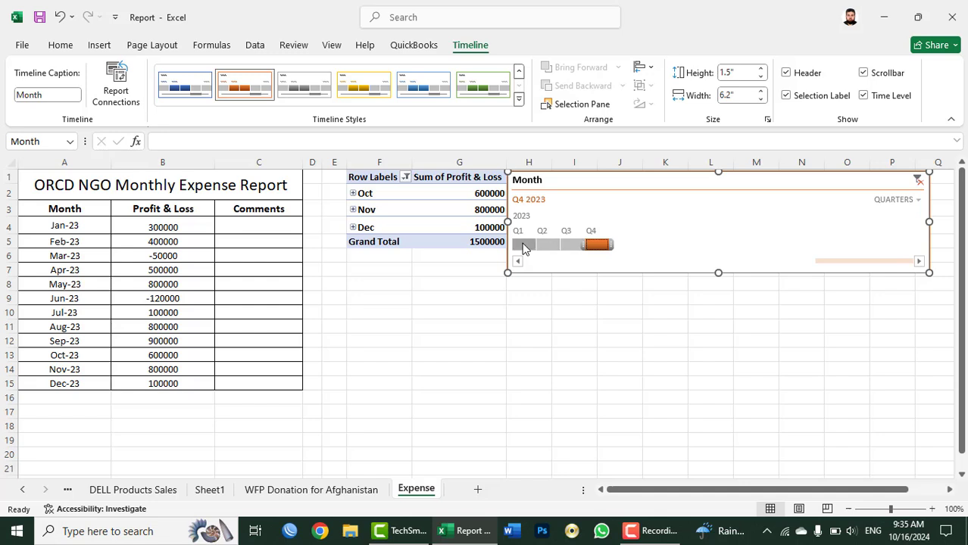
# Return the timeline to months and filter Feb, Jan and Mar 2023
pyautogui.click(909, 202)
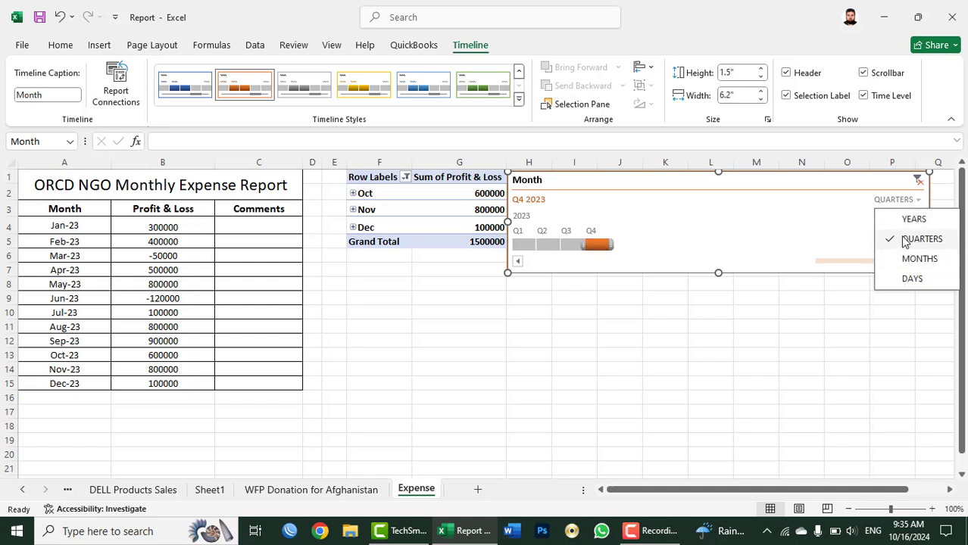
pyautogui.click(905, 243)
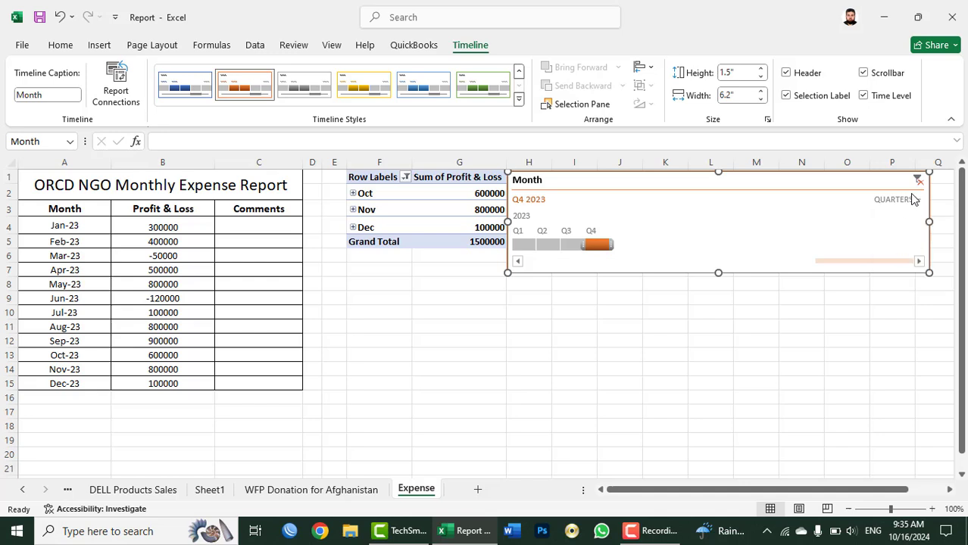
pyautogui.click(910, 201)
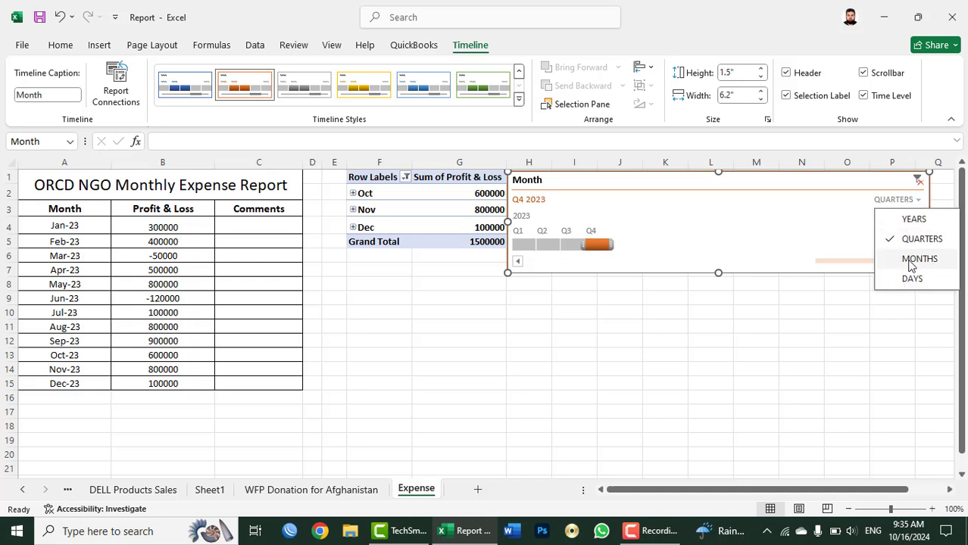
pyautogui.click(911, 261)
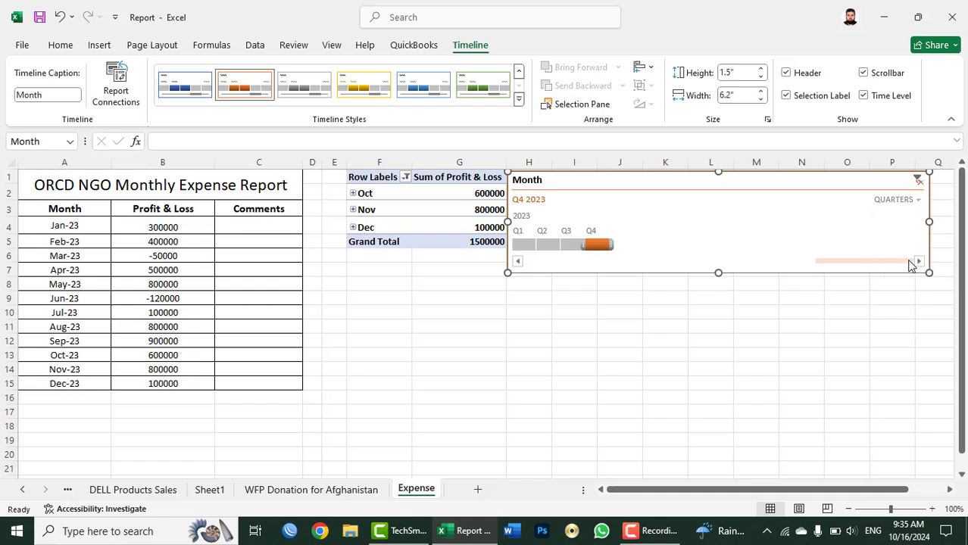
pyautogui.click(560, 245)
pyautogui.click(528, 246)
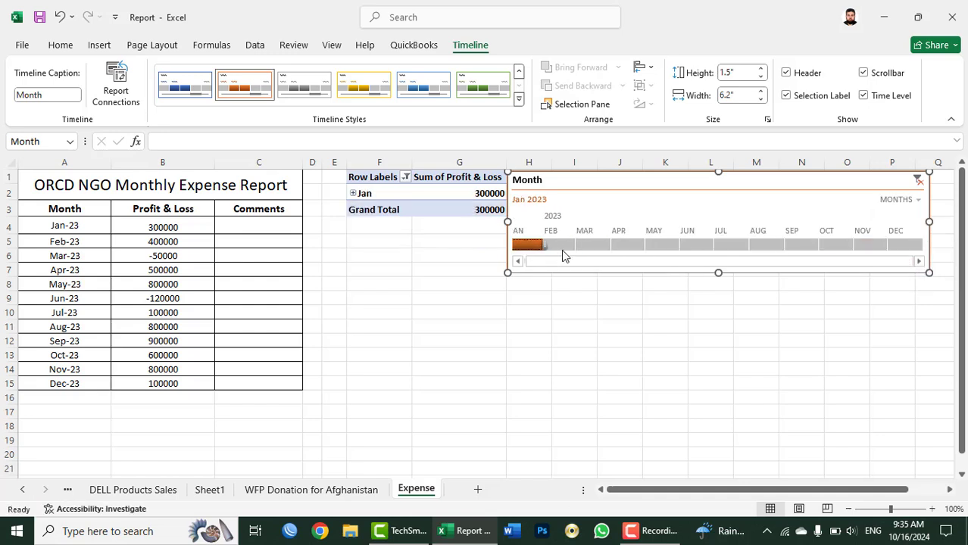
pyautogui.click(590, 244)
# Switch the timeline to years and filter the pivot to all of 2023
pyautogui.click(910, 200)
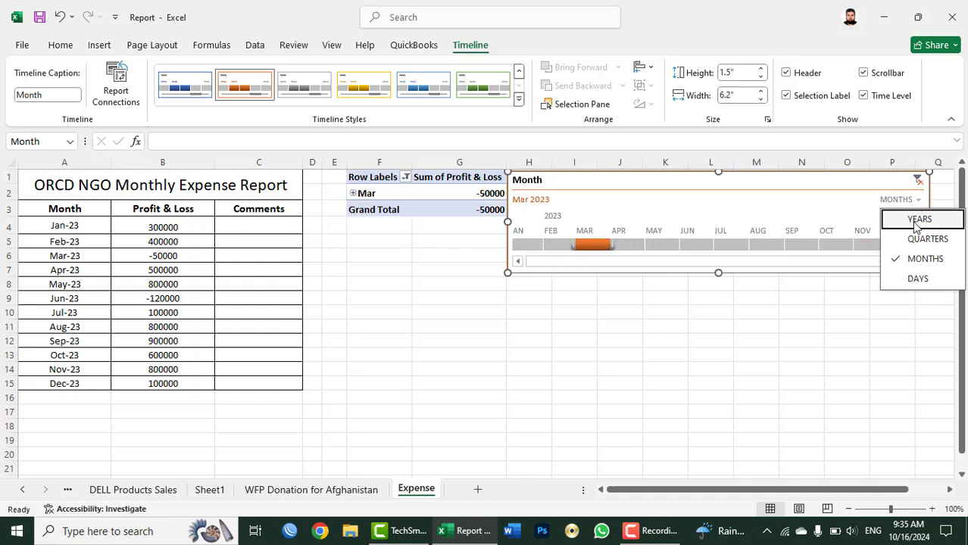
pyautogui.click(916, 226)
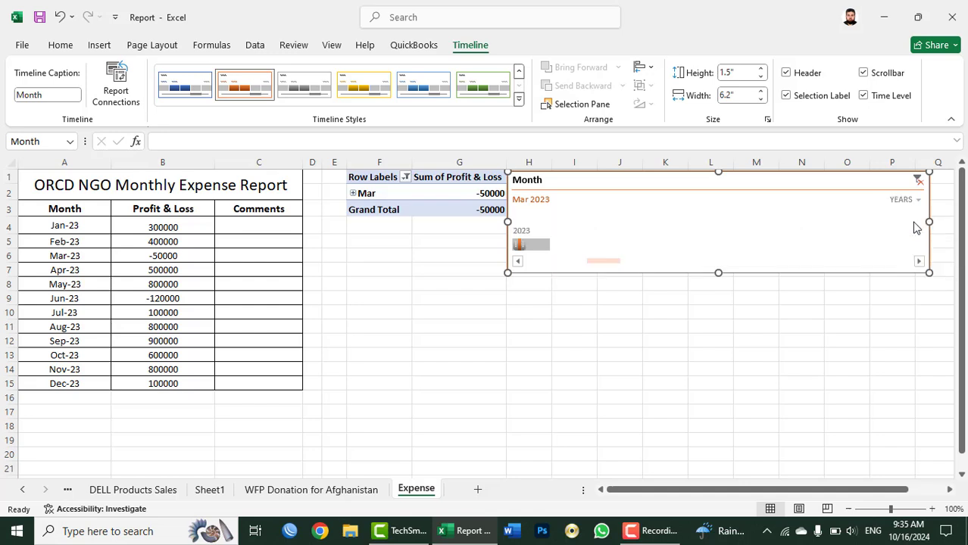
pyautogui.click(538, 249)
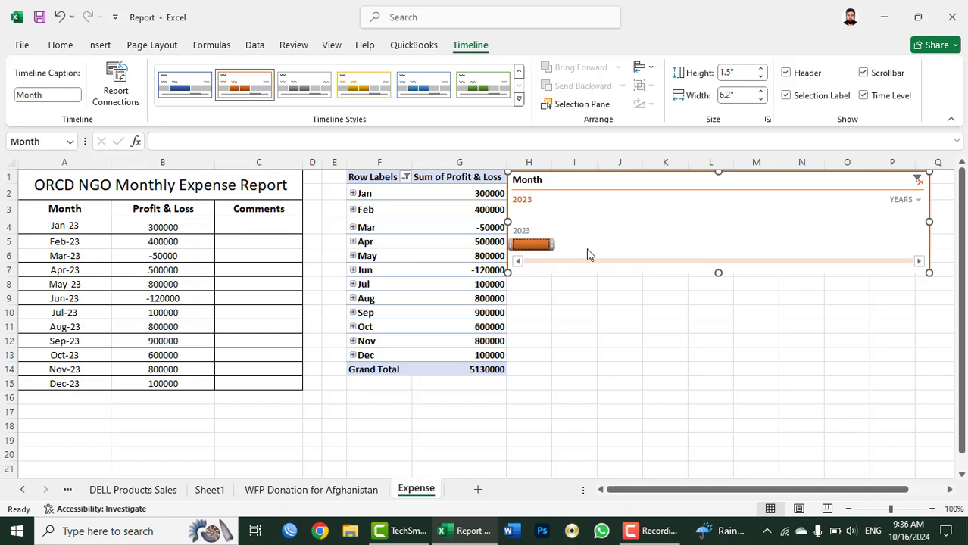
pyautogui.click(902, 199)
# Switch the timeline to days and filter Jan 1, sliding to Jan 9 and back
pyautogui.click(909, 278)
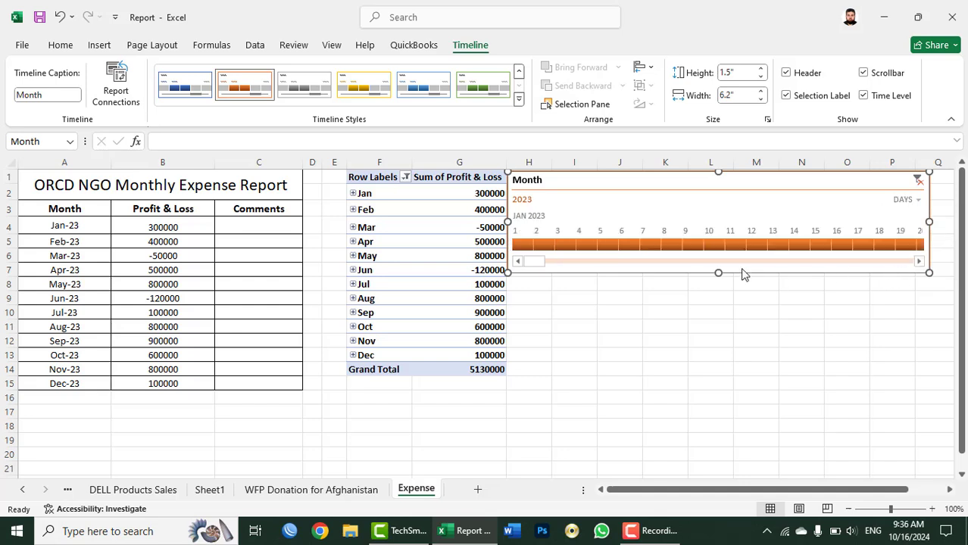
pyautogui.click(521, 244)
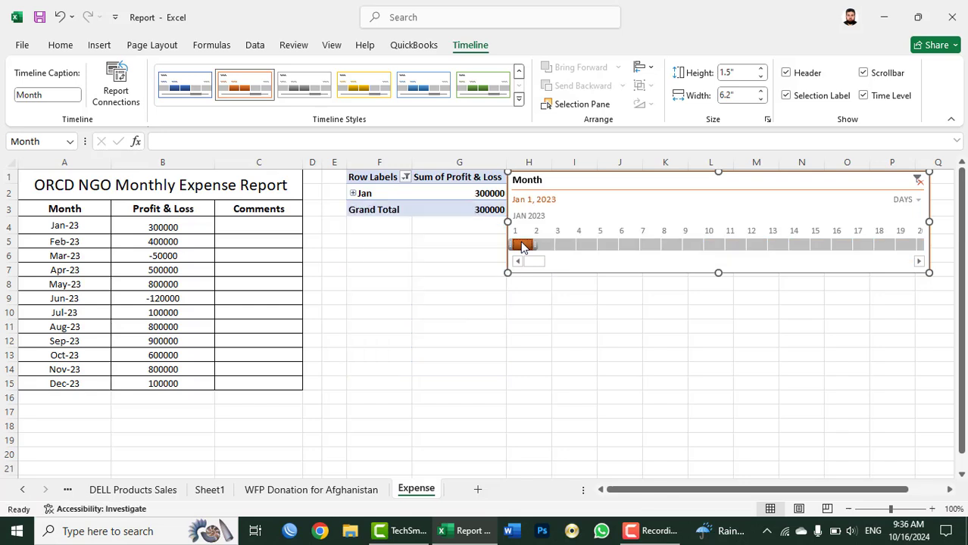
pyautogui.moveTo(526, 248); pyautogui.dragTo(621, 252)
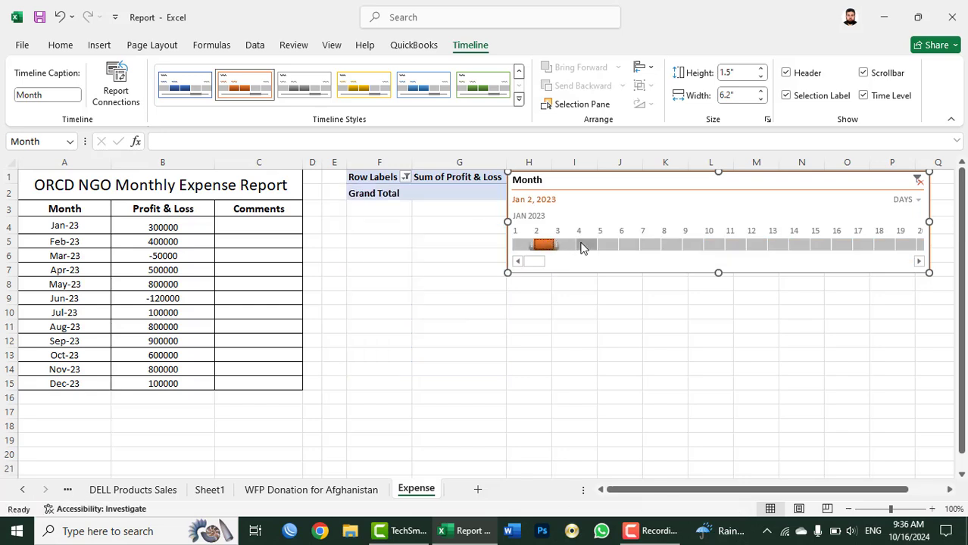
pyautogui.moveTo(621, 252); pyautogui.dragTo(689, 250)
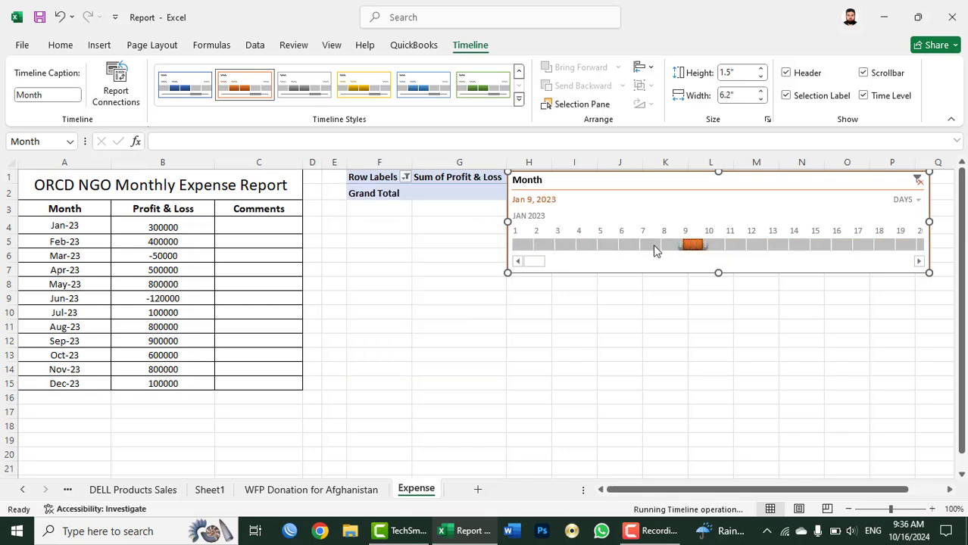
pyautogui.click(523, 245)
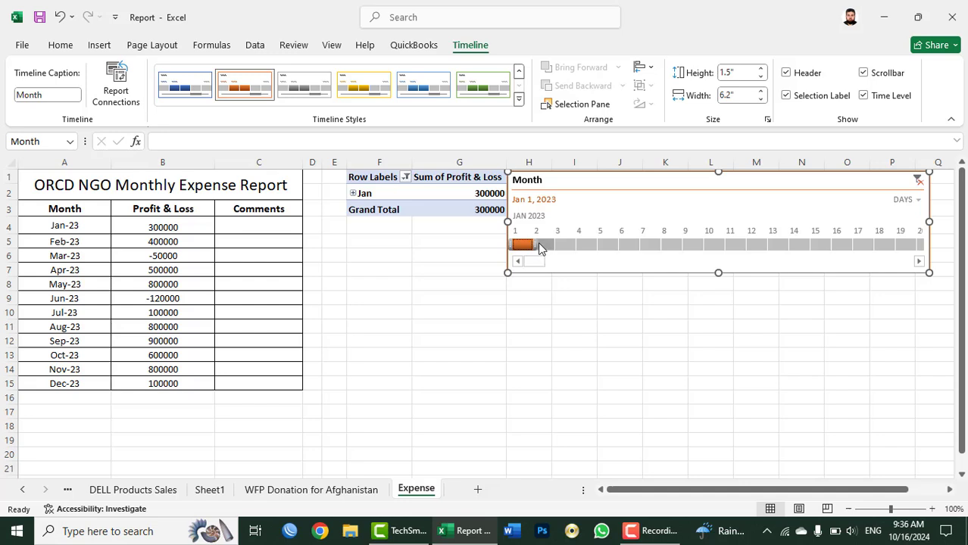
# Show the timeline by quarters and filter Q1 through Q4 2023 in turn
pyautogui.click(908, 202)
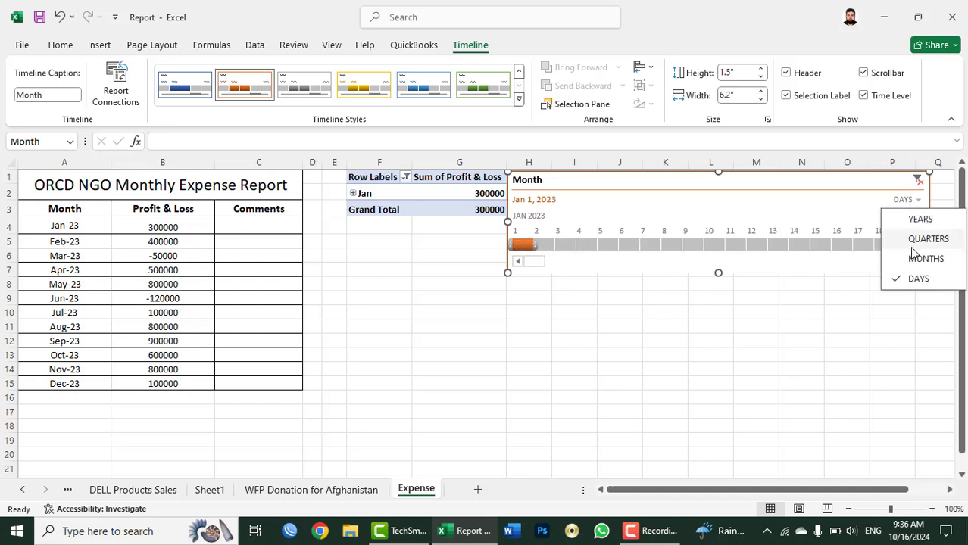
pyautogui.click(918, 257)
pyautogui.click(908, 195)
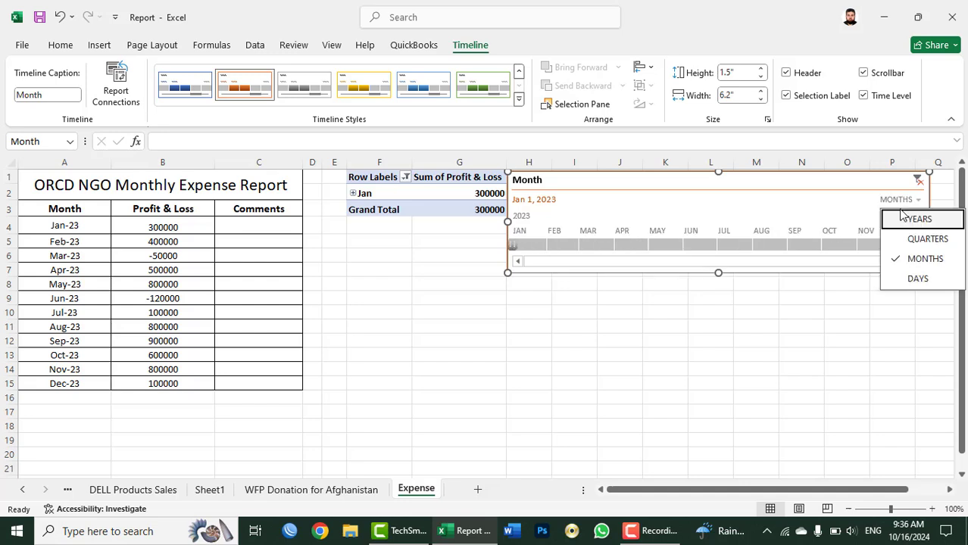
pyautogui.click(907, 241)
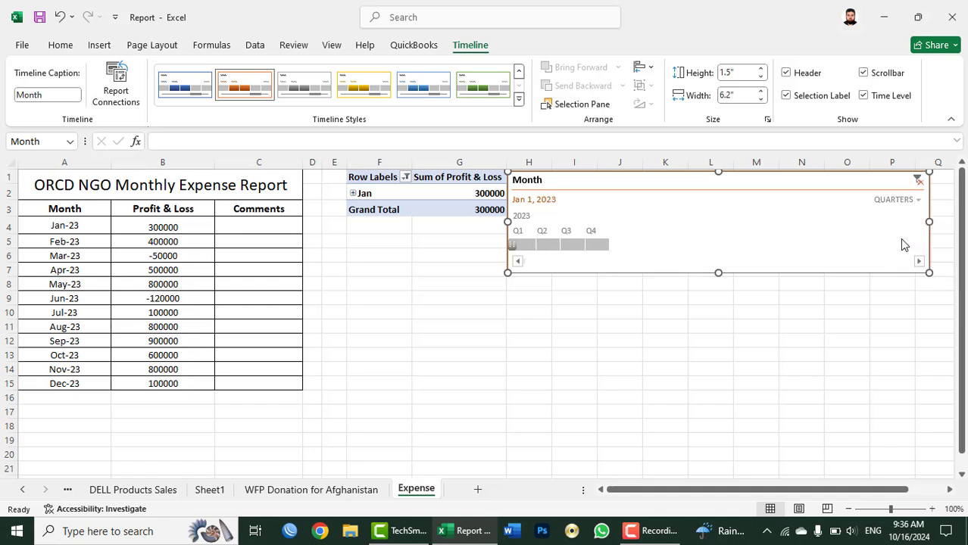
pyautogui.click(521, 245)
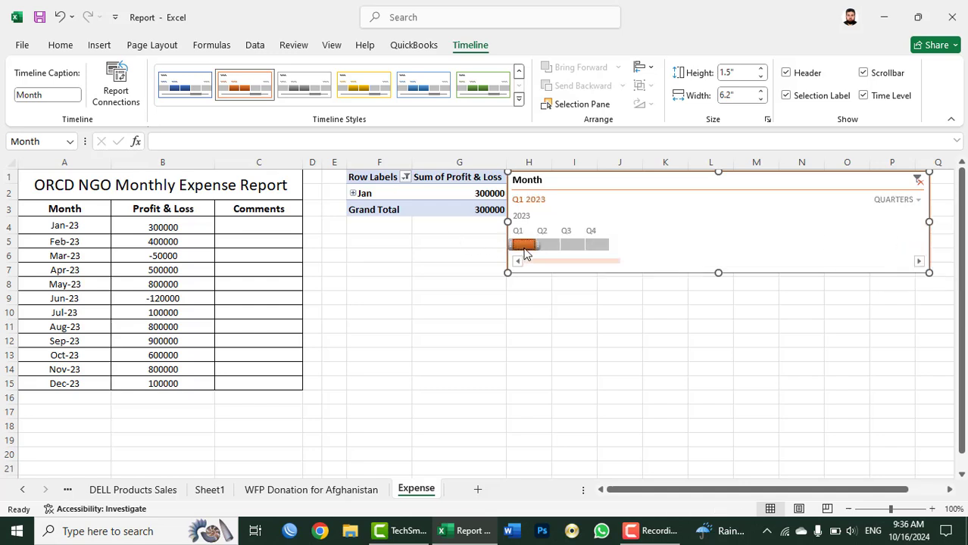
pyautogui.click(548, 244)
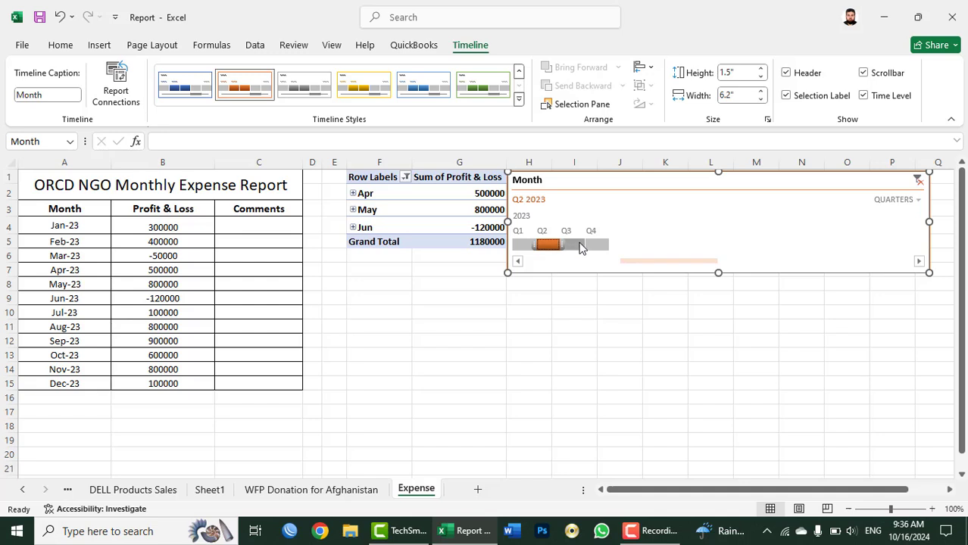
pyautogui.click(572, 245)
pyautogui.click(602, 245)
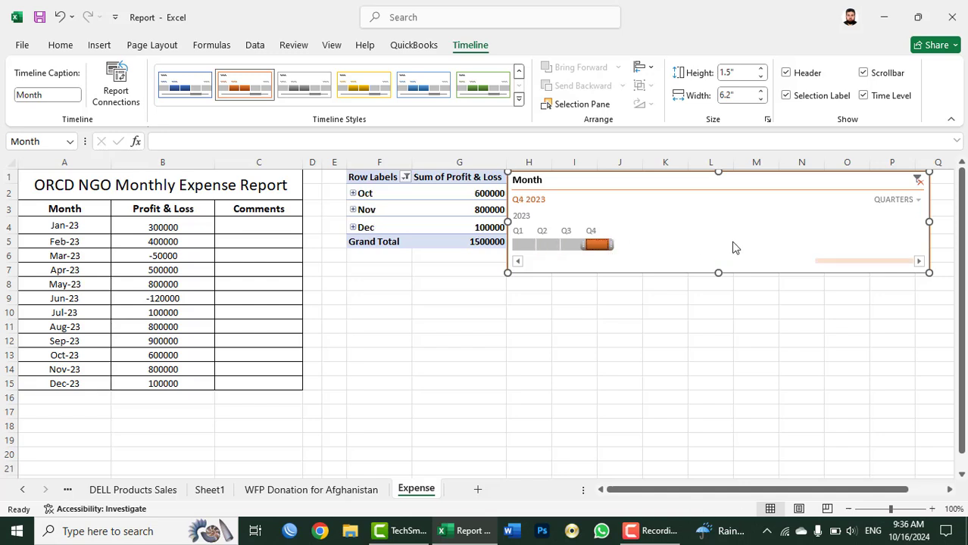
# Switch to months, filter January through April, then clear the filter to All Periods
pyautogui.click(895, 200)
pyautogui.click(909, 256)
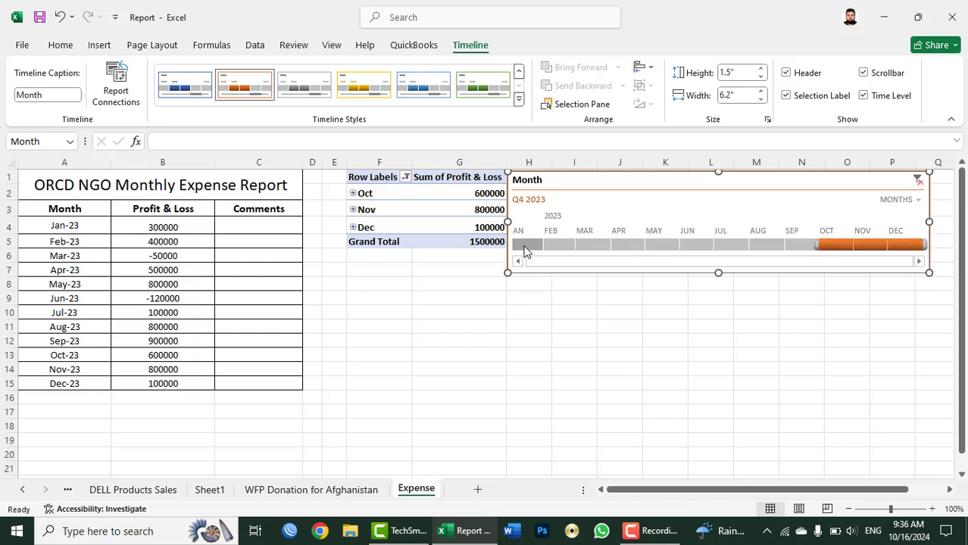
pyautogui.click(527, 246)
pyautogui.click(559, 246)
pyautogui.click(593, 246)
pyautogui.click(627, 246)
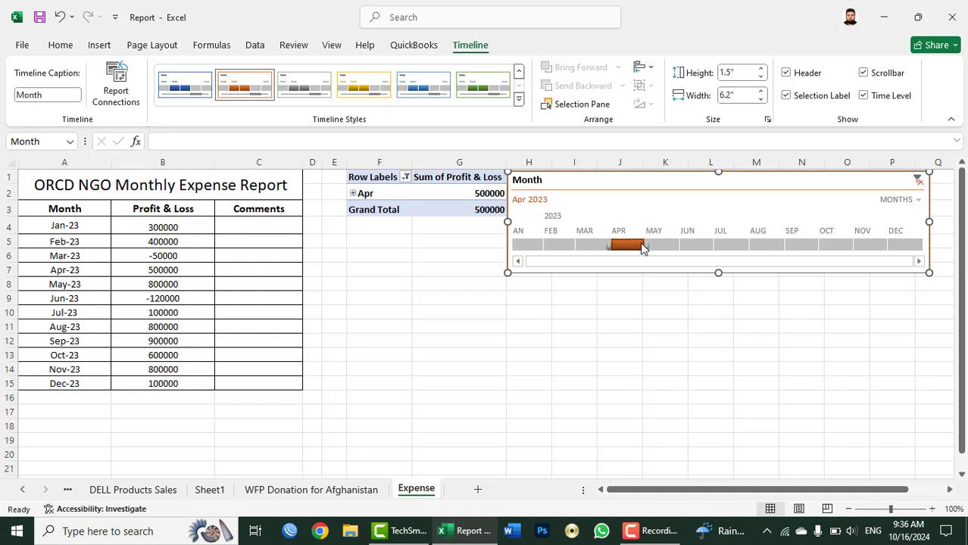
pyautogui.click(917, 181)
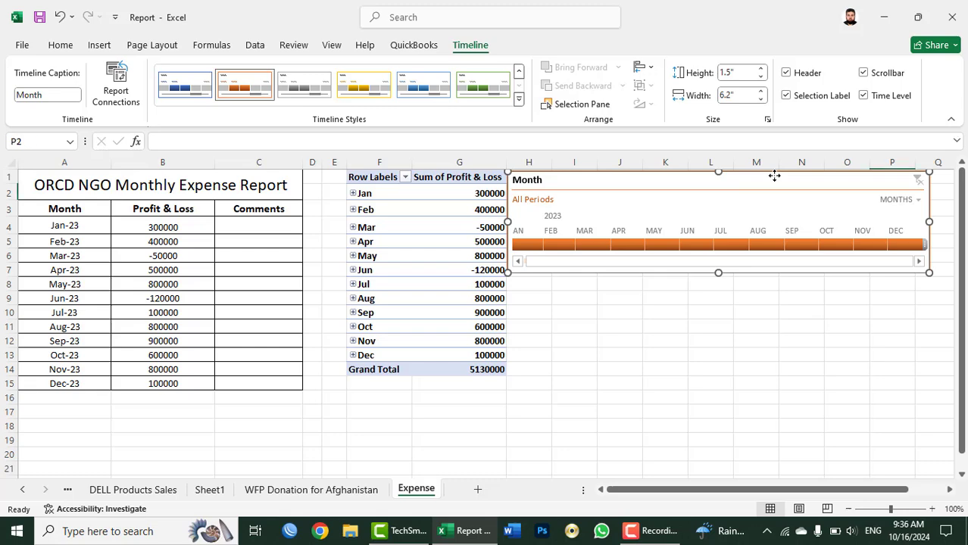
# Delete the Month timeline and columns E:G holding the pivot table
pyautogui.press('Delete')
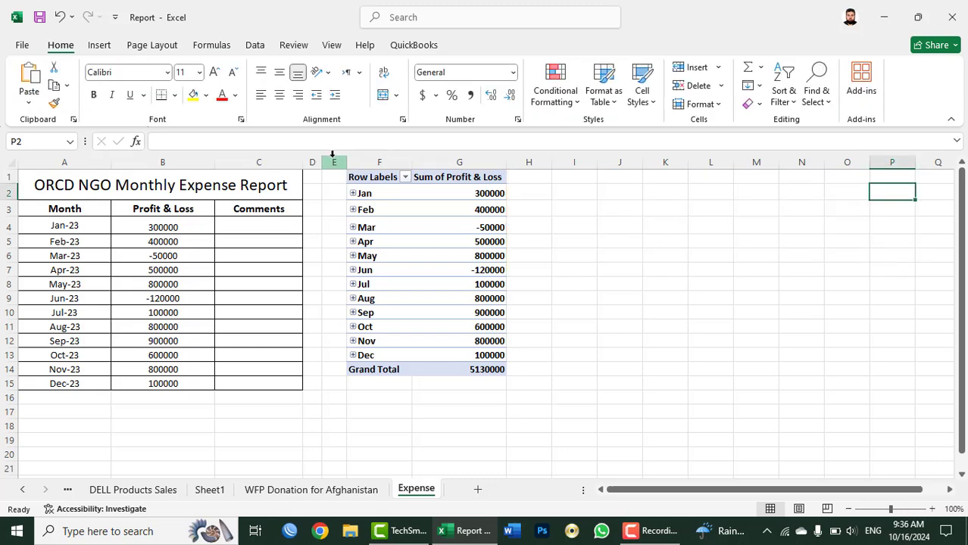
pyautogui.moveTo(334, 160); pyautogui.dragTo(506, 168)
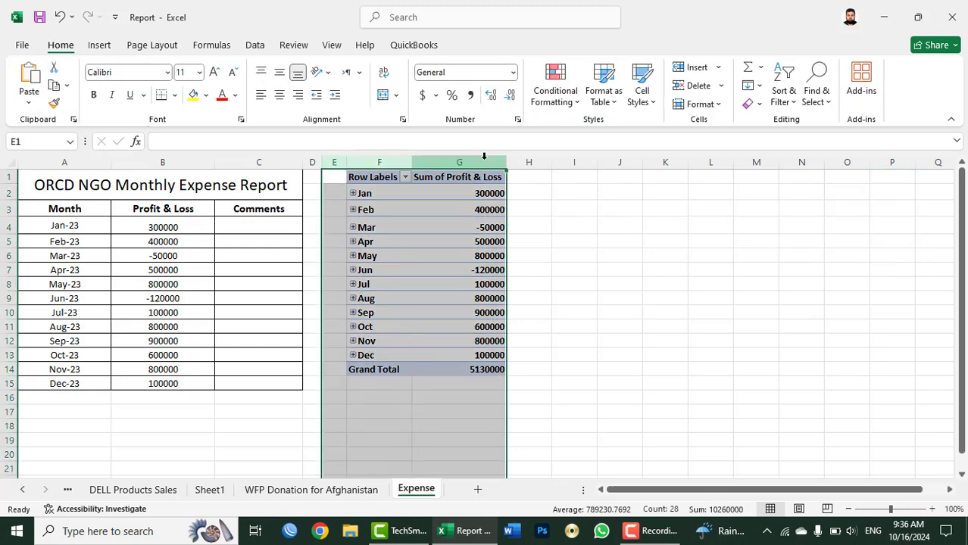
pyautogui.rightClick(486, 162)
pyautogui.click(537, 324)
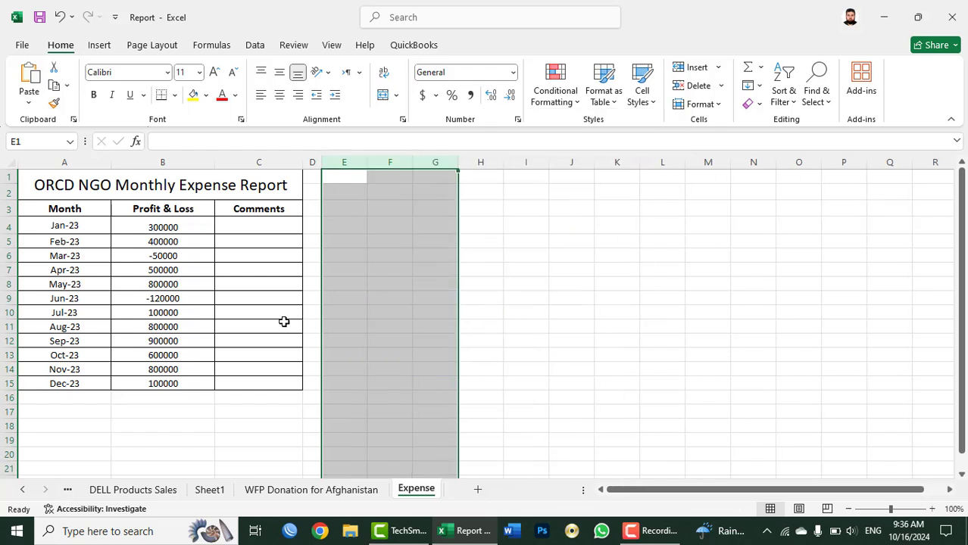
pyautogui.click(257, 383)
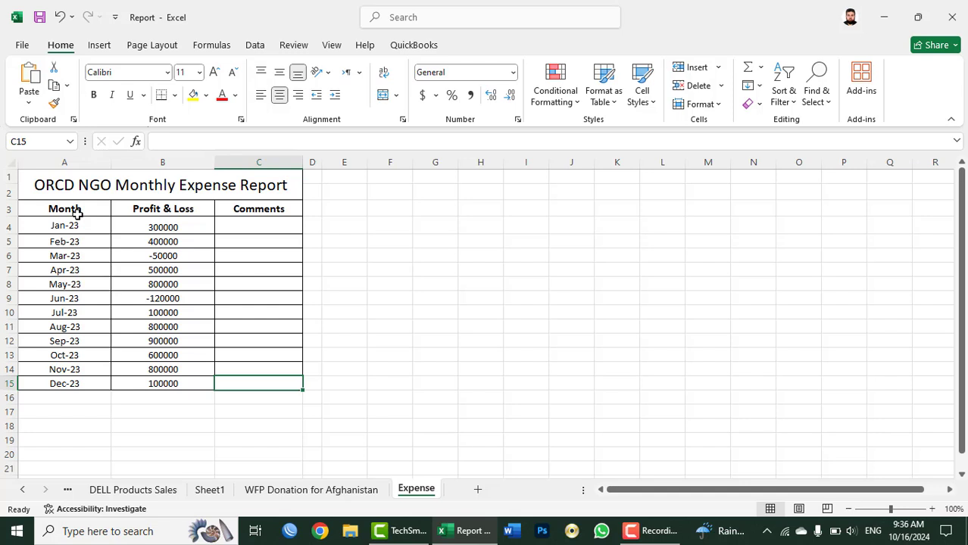
pyautogui.click(100, 46)
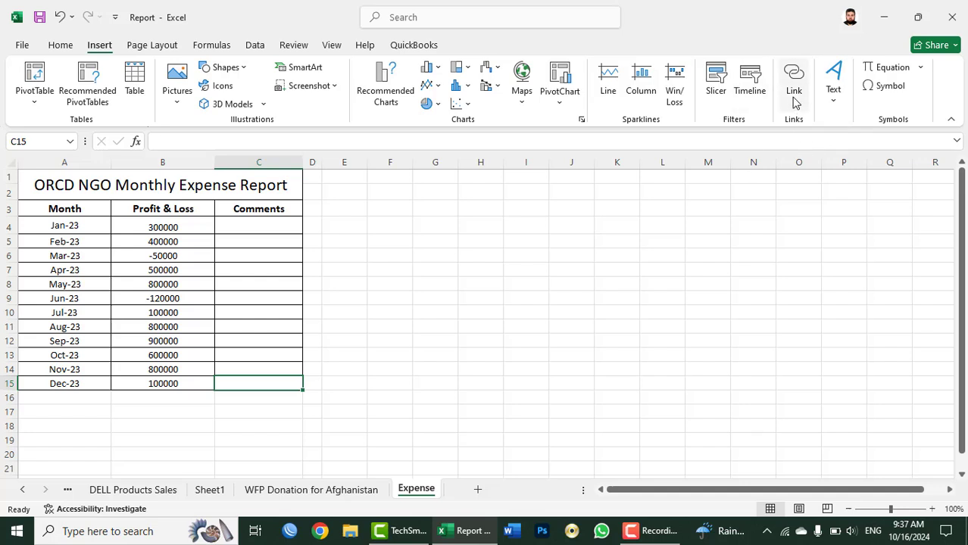
pyautogui.click(396, 194)
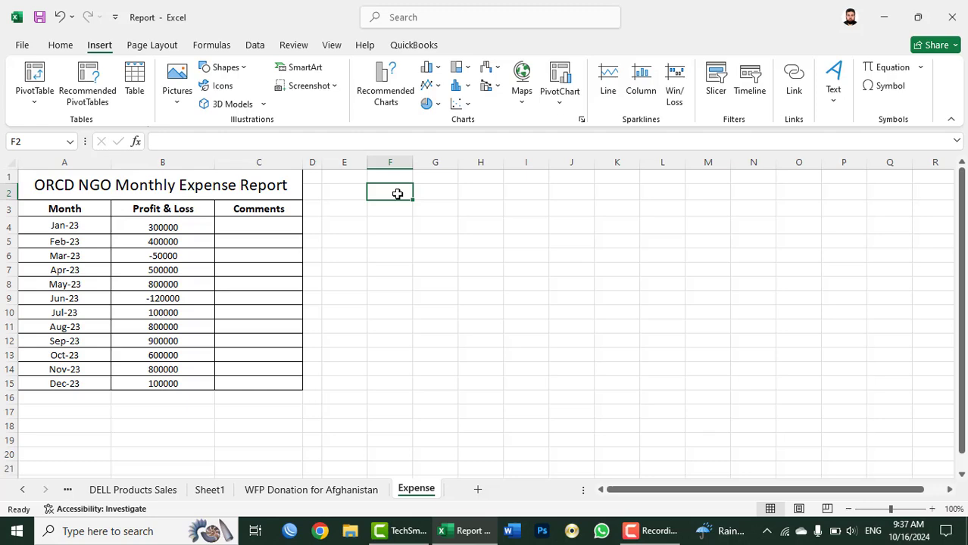
# Copy the DELL Products Sales sheet tab name
pyautogui.click(112, 494)
pyautogui.doubleClick(125, 492)
pyautogui.hotkey('ctrl', 'c')
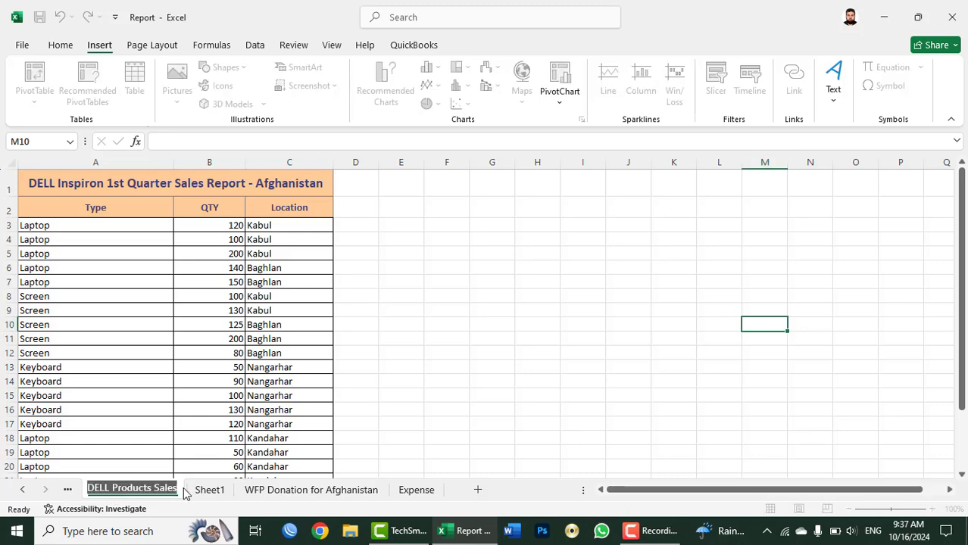
pyautogui.click(426, 494)
# Delete Sheet1 and return to the Expense sheet
pyautogui.click(212, 492)
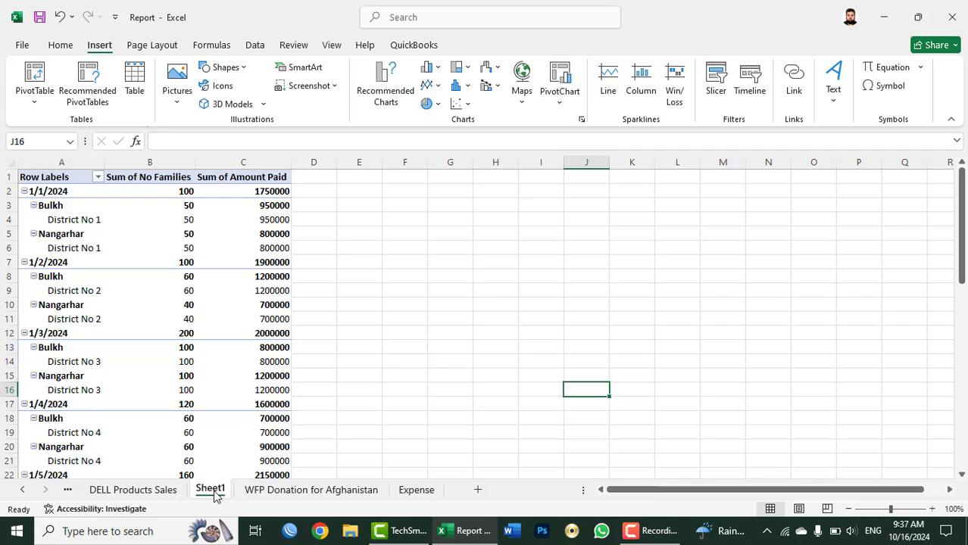
pyautogui.rightClick(213, 493)
pyautogui.click(255, 316)
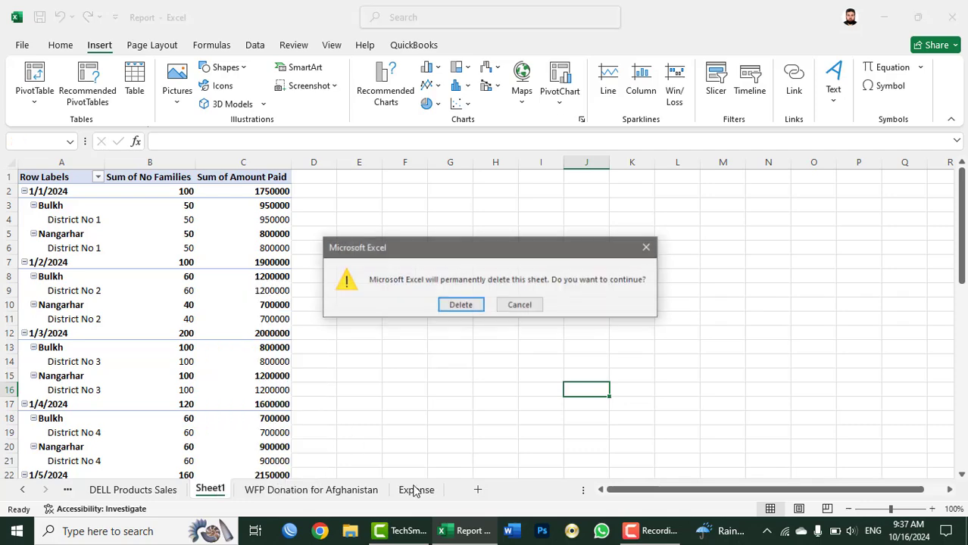
pyautogui.click(459, 306)
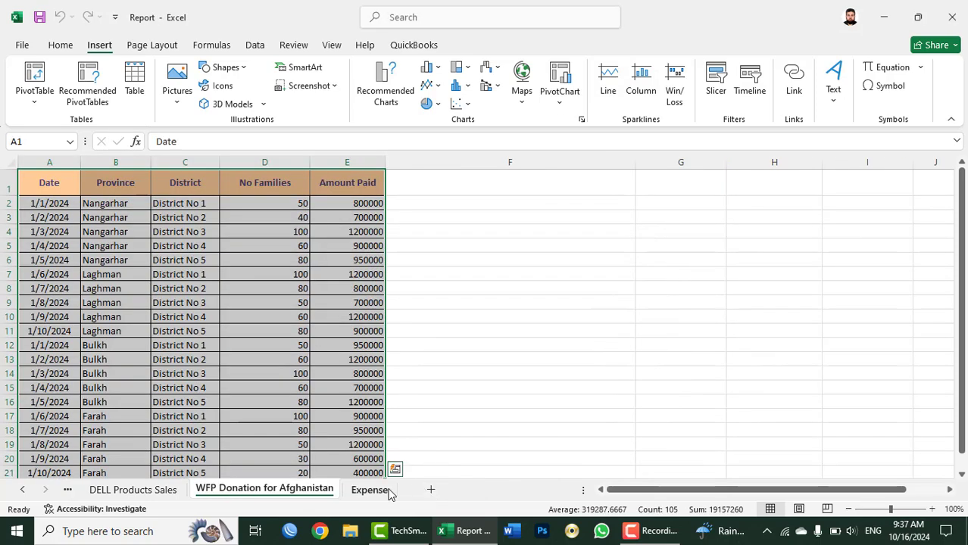
pyautogui.click(390, 491)
# Paste DELL Products Sales into G2 and type the 'Link to Sheets' heading in G1
pyautogui.click(431, 190)
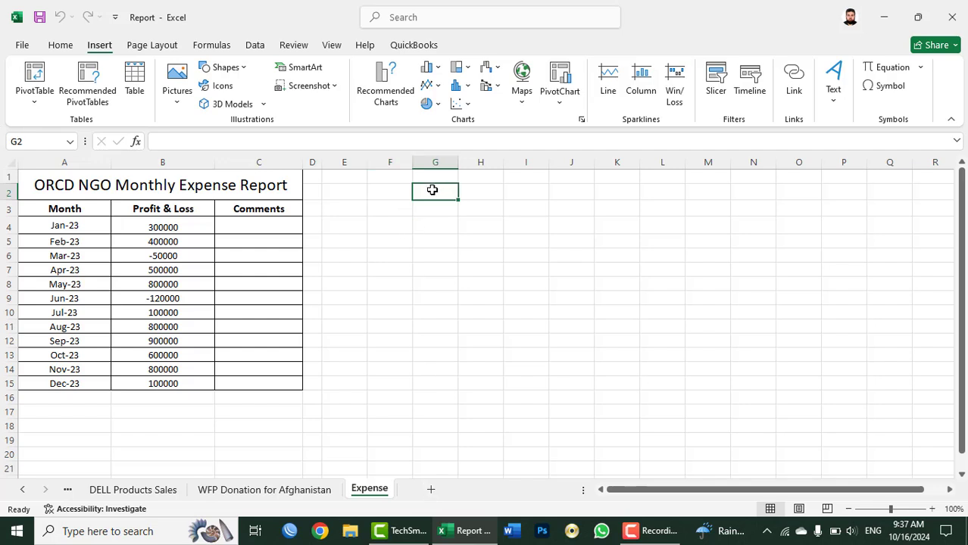
pyautogui.hotkey('ctrl', 'v')
pyautogui.moveTo(458, 159); pyautogui.dragTo(507, 160)
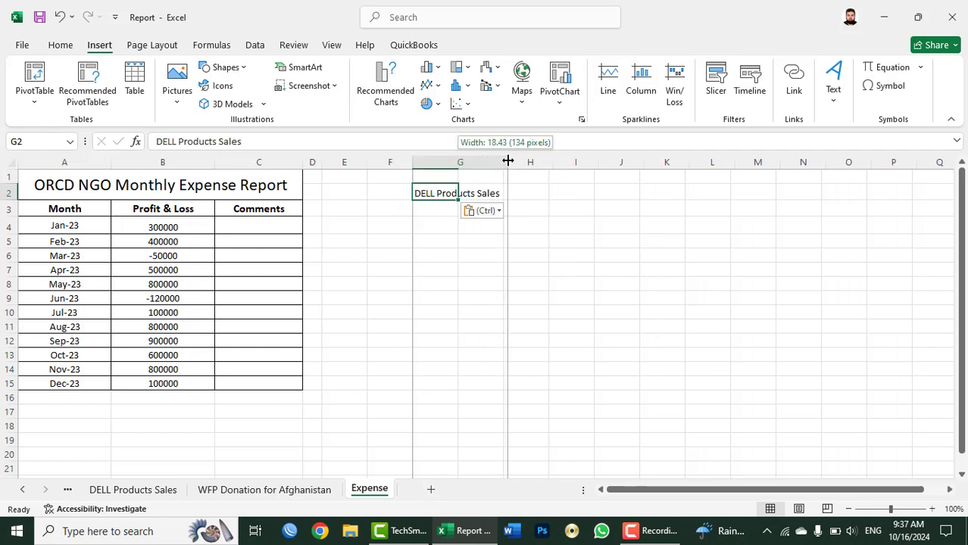
pyautogui.click(461, 177)
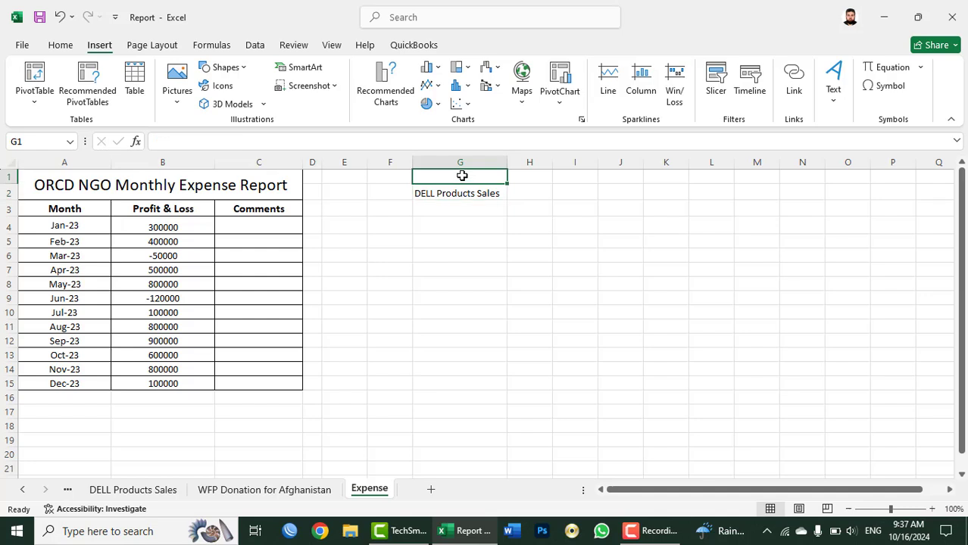
pyautogui.write('Link to Sheets')
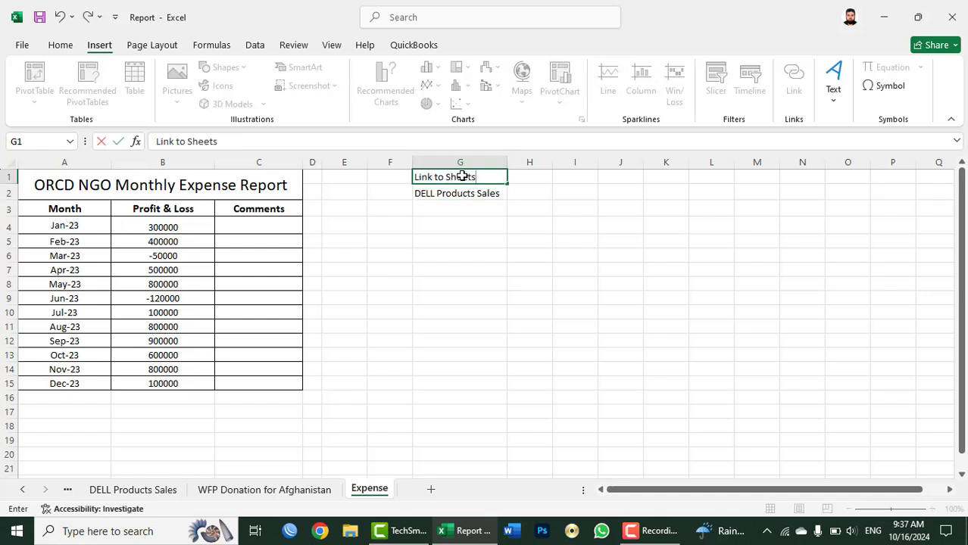
pyautogui.press('Return')
# Format the Link to Sheets heading bold, size 14, left-aligned, widening column G
pyautogui.click(461, 176)
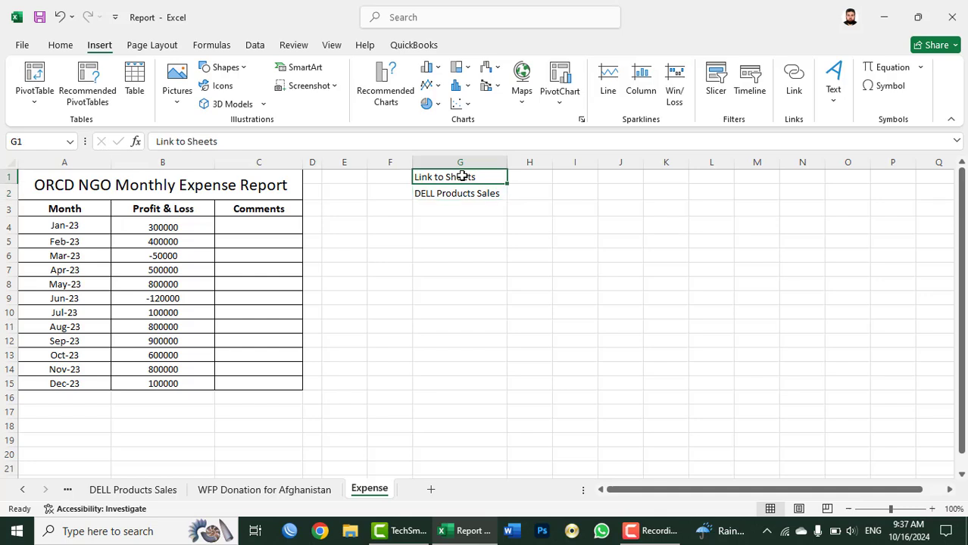
pyautogui.click(73, 44)
pyautogui.click(93, 95)
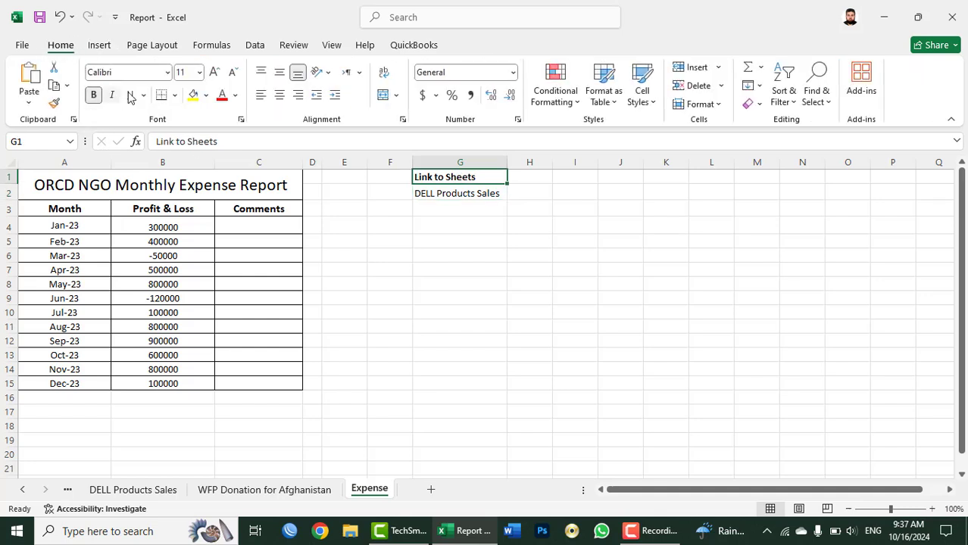
pyautogui.click(215, 73)
pyautogui.click(215, 73)
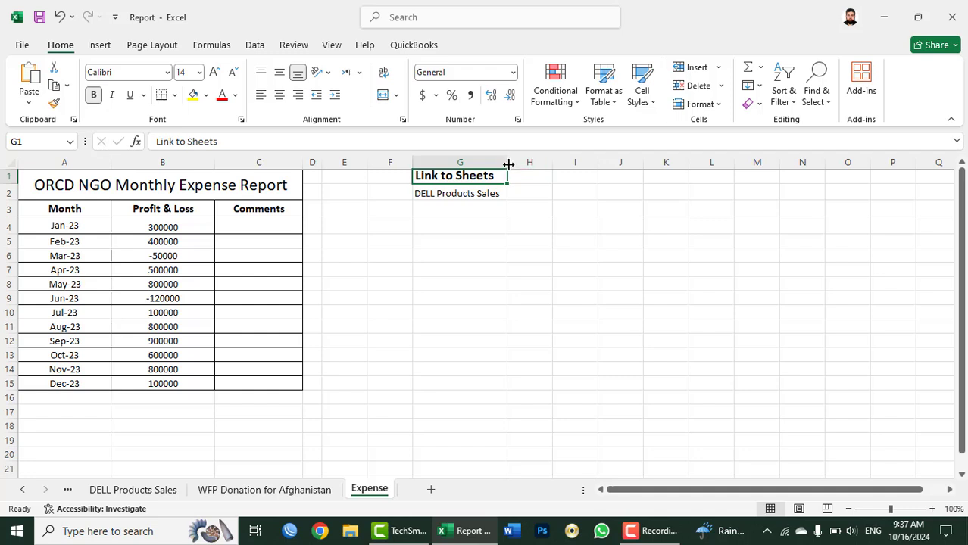
pyautogui.moveTo(508, 164); pyautogui.dragTo(522, 164)
pyautogui.click(279, 95)
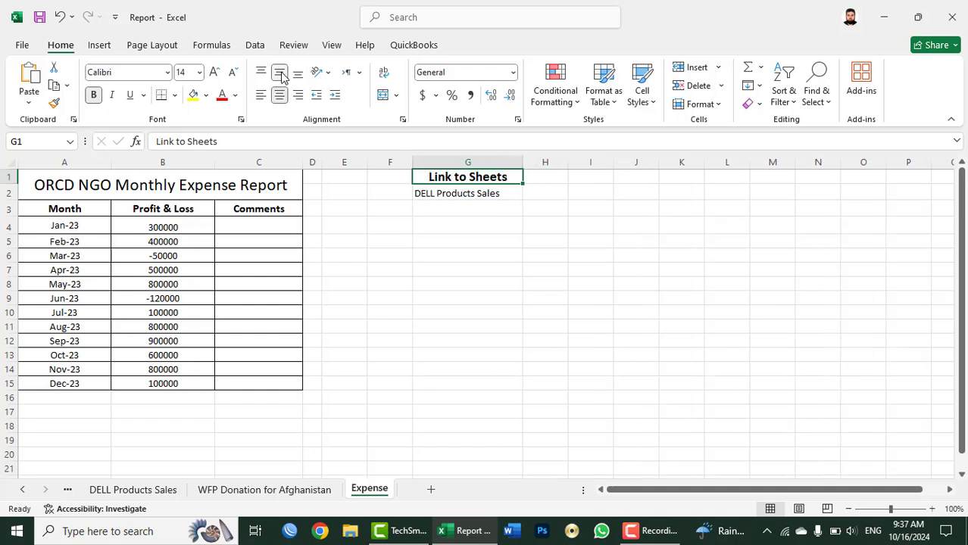
pyautogui.click(260, 94)
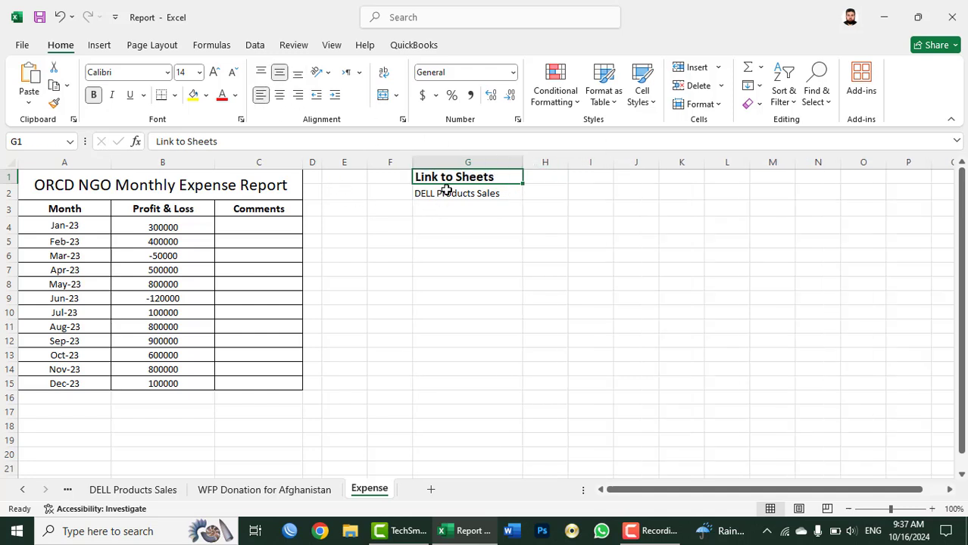
# Copy the WFP Donation for Afghanistan sheet name into G3 and autofit column G
pyautogui.click(447, 193)
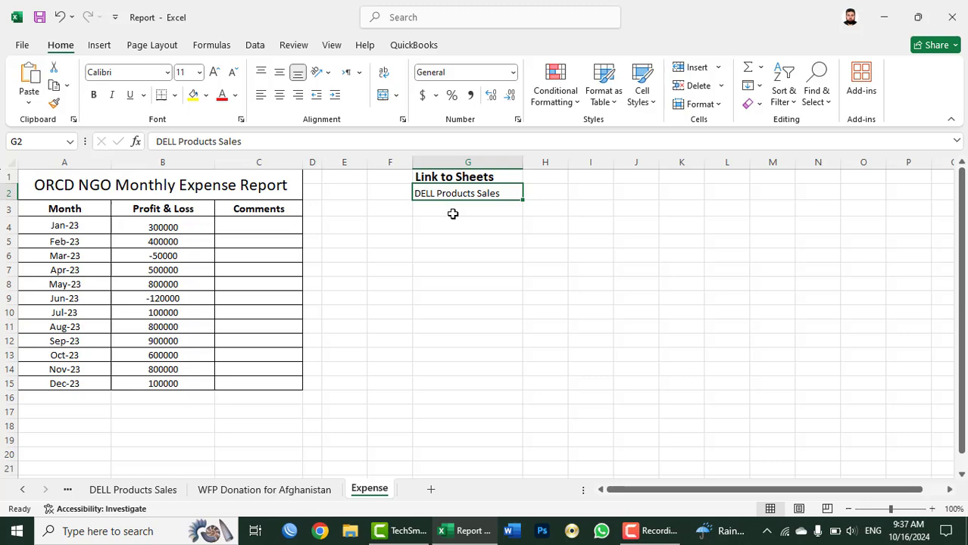
pyautogui.doubleClick(228, 491)
pyautogui.hotkey('ctrl', 'c')
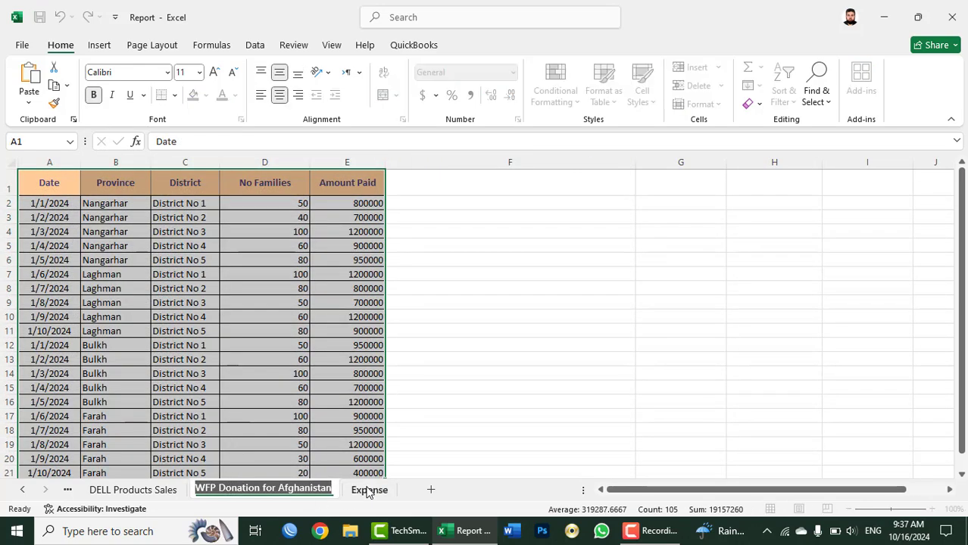
pyautogui.click(370, 490)
pyautogui.click(446, 210)
pyautogui.hotkey('ctrl', 'v')
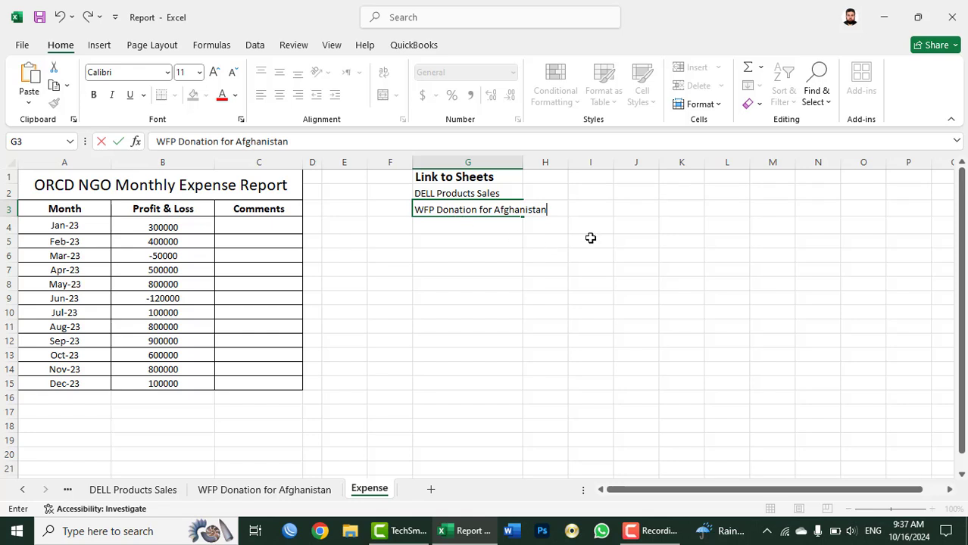
pyautogui.click(589, 239)
pyautogui.doubleClick(522, 162)
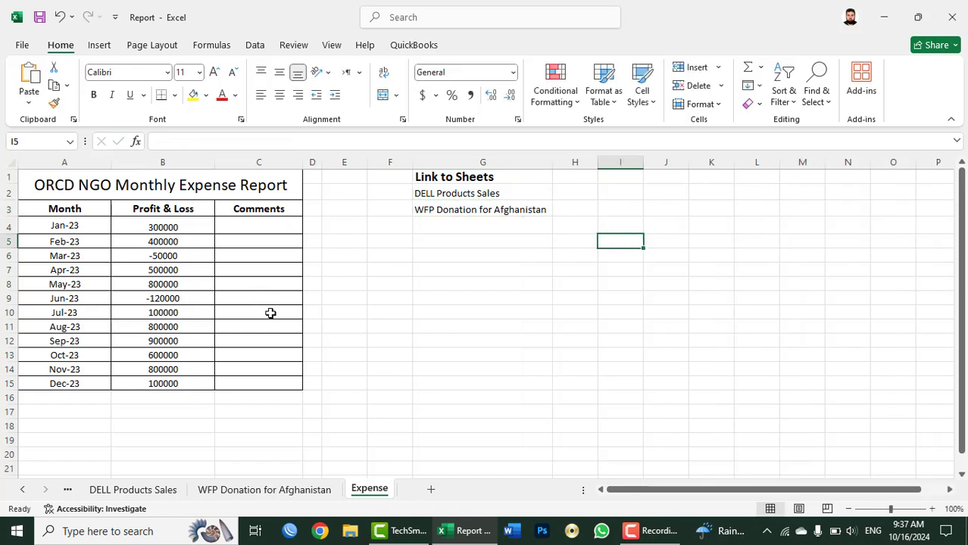
pyautogui.click(458, 195)
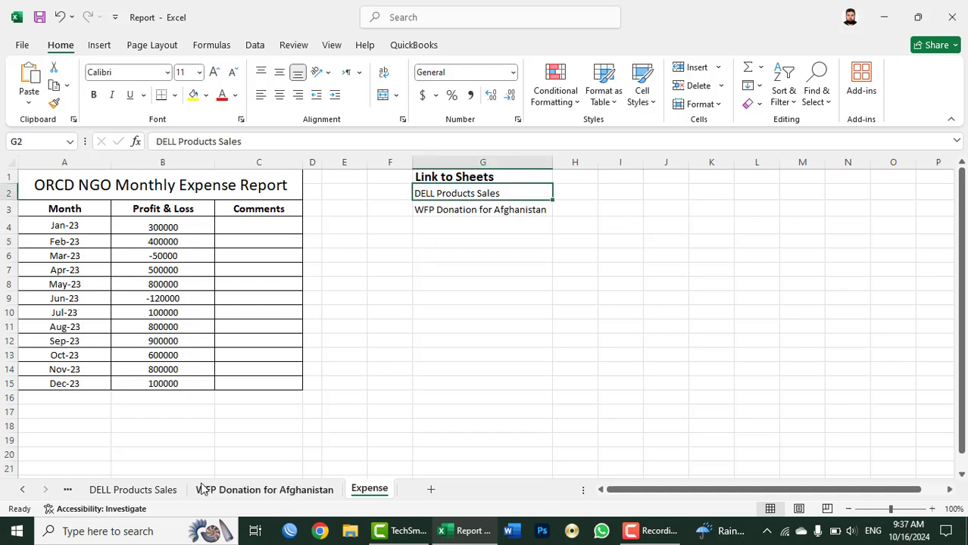
# Enter Google, Gmail and D Drive into G4:G6
pyautogui.click(454, 228)
pyautogui.write('Google')
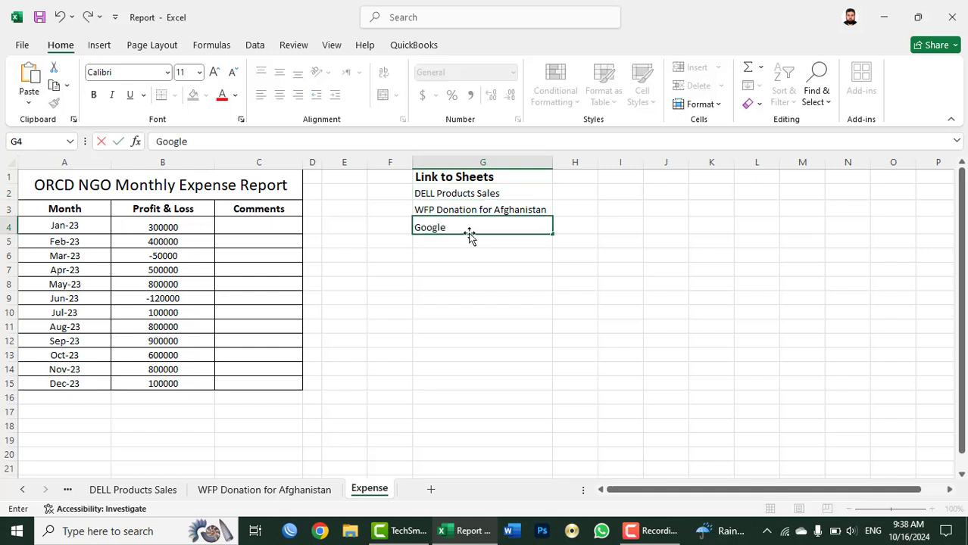
pyautogui.press('Return')
pyautogui.write('Gmail')
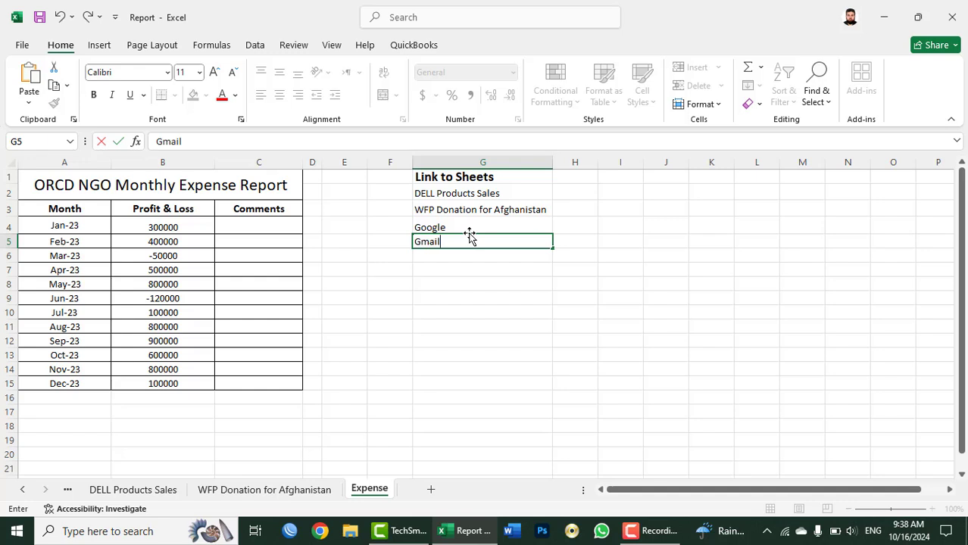
pyautogui.press('Return')
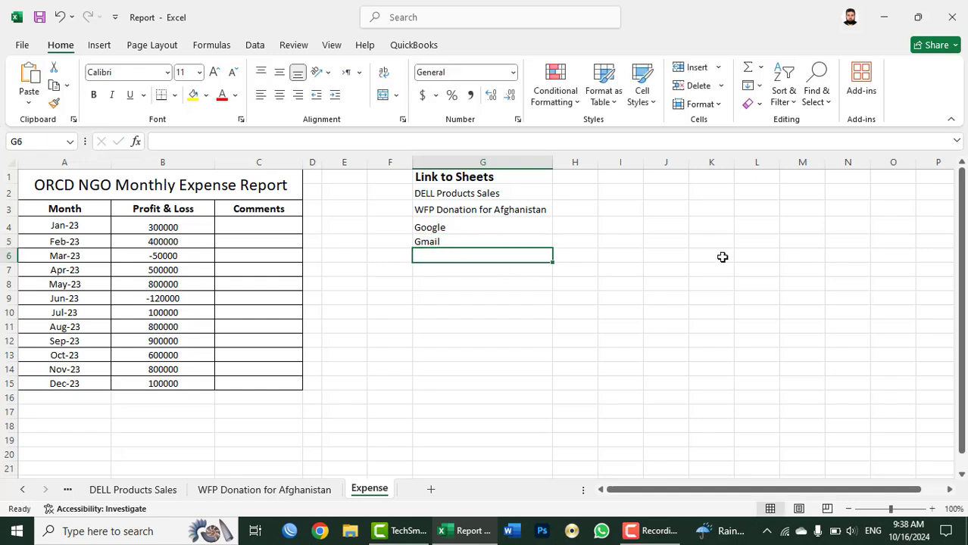
pyautogui.write('My')
pyautogui.press('BackSpace')
pyautogui.press('BackSpace')
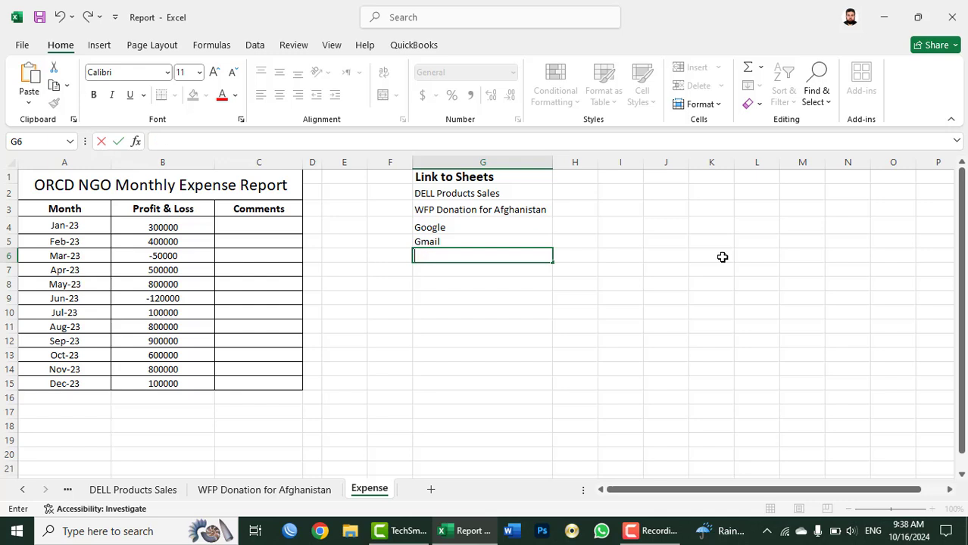
pyautogui.write('D')
pyautogui.press('BackSpace')
pyautogui.press('Return')
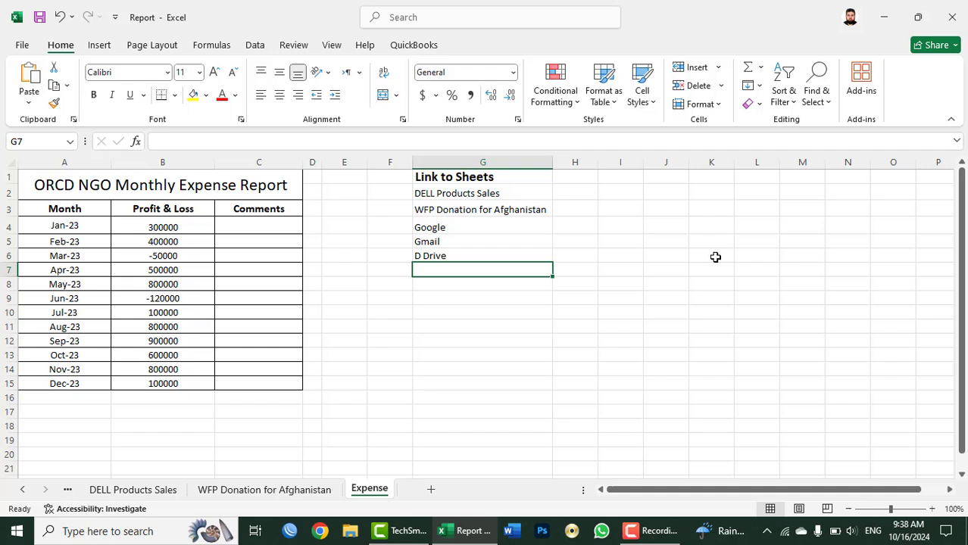
# Link G2 'DELL Products Sales' to the DELL Products Sales sheet in this workbook
pyautogui.click(99, 45)
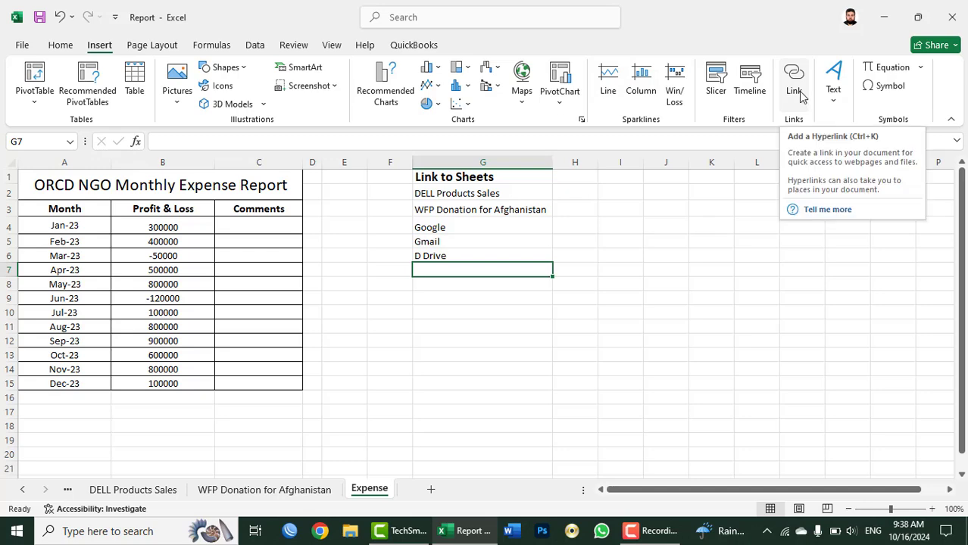
pyautogui.click(482, 194)
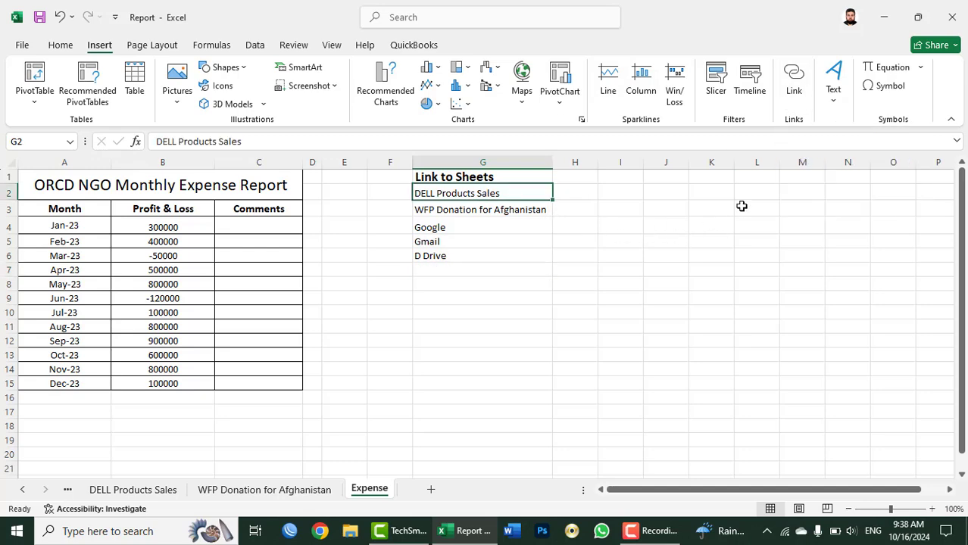
pyautogui.click(792, 82)
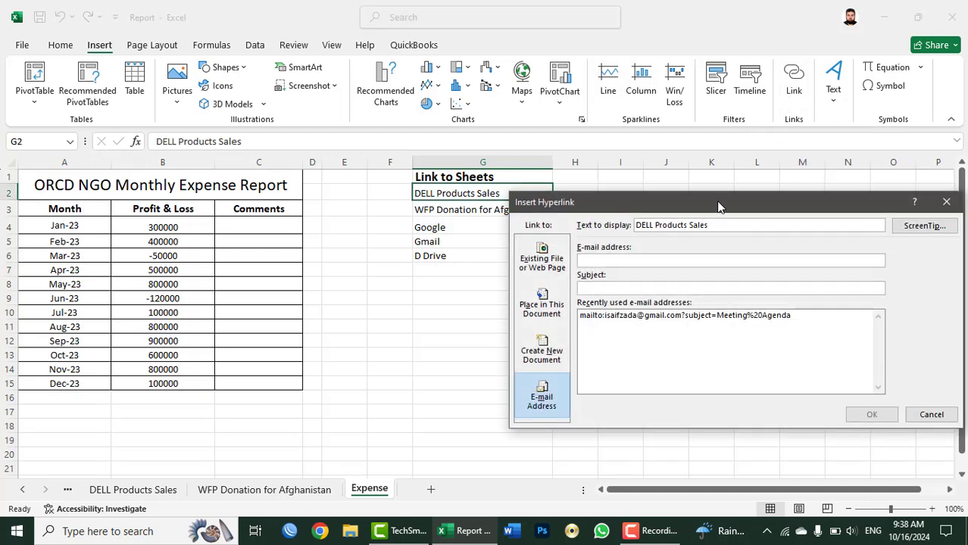
pyautogui.moveTo(718, 206); pyautogui.dragTo(741, 149)
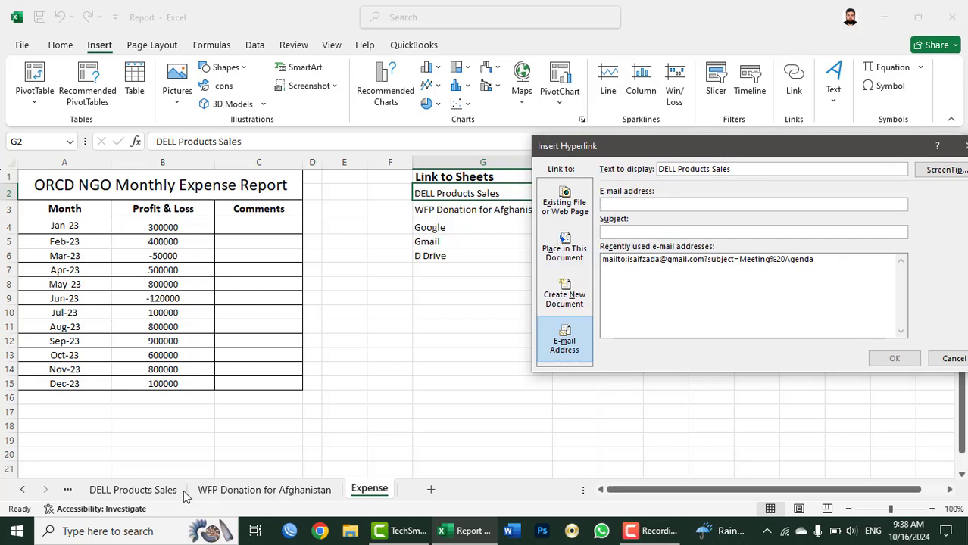
pyautogui.click(563, 261)
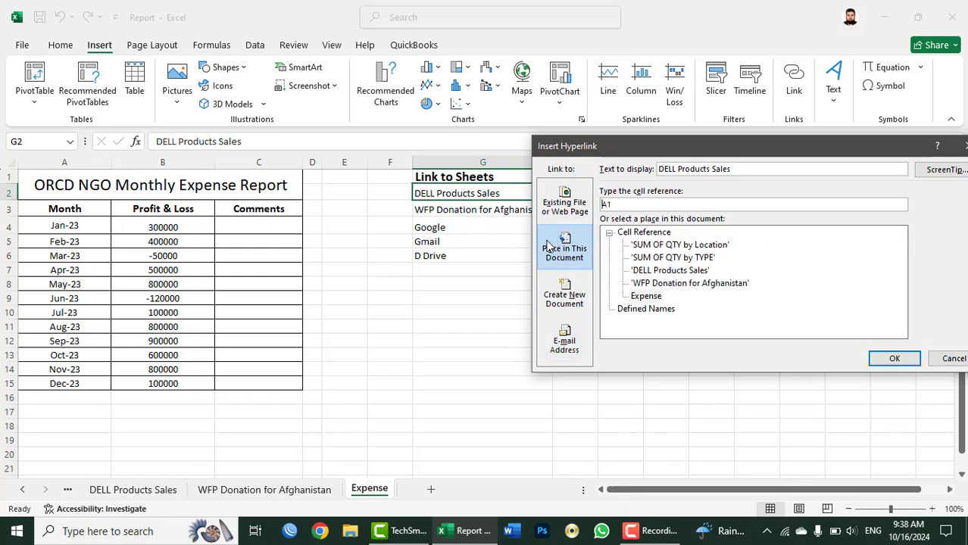
pyautogui.click(665, 271)
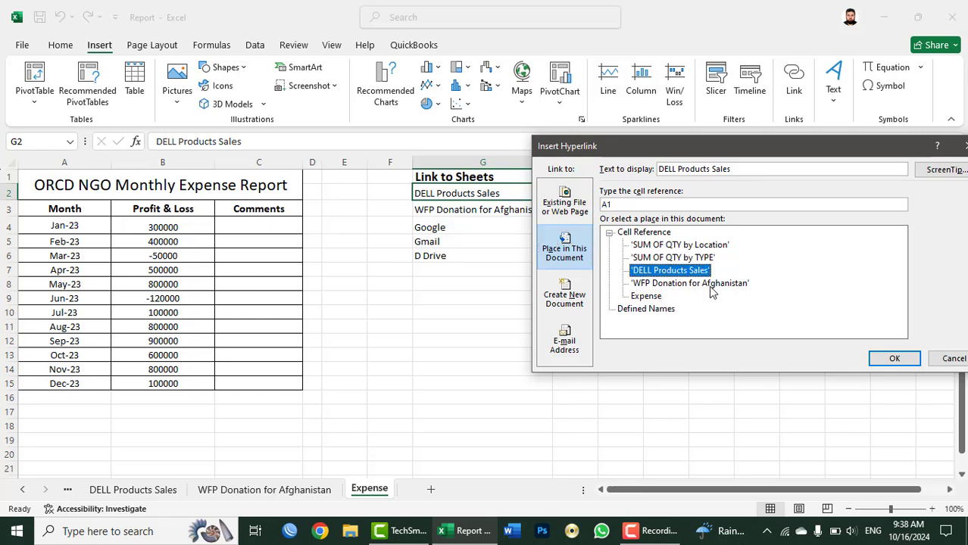
pyautogui.click(894, 359)
# Link G3 'WFP Donation for Afghanistan' to its matching sheet in this workbook
pyautogui.click(487, 210)
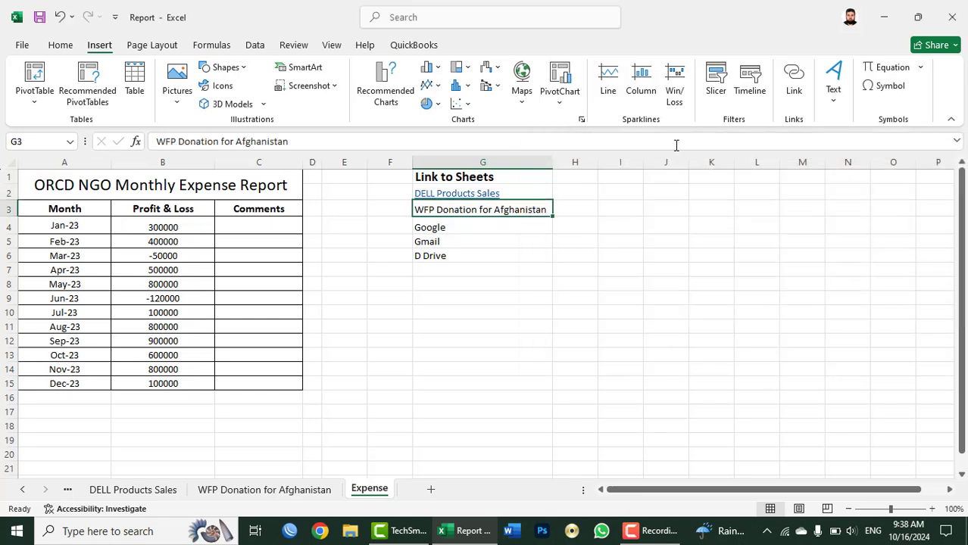
pyautogui.click(793, 83)
pyautogui.click(655, 284)
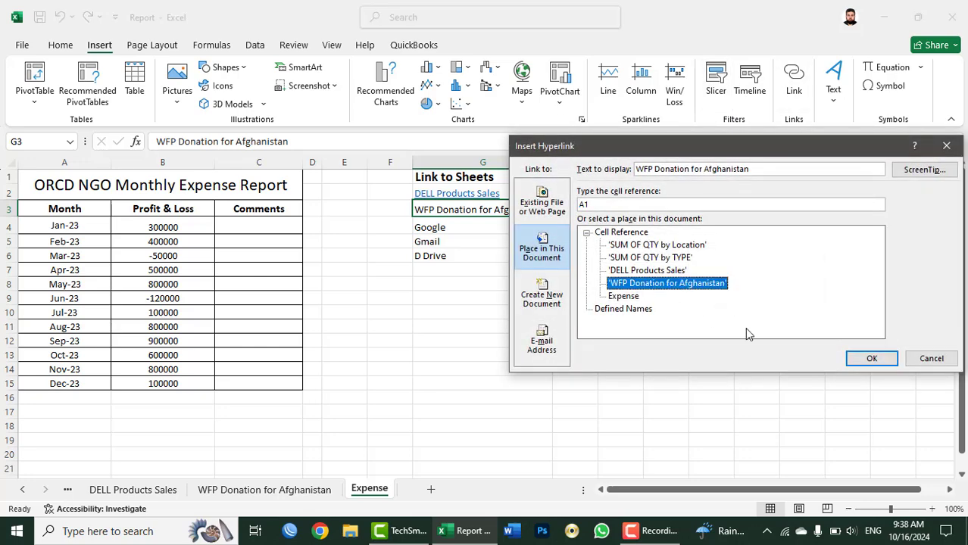
pyautogui.click(865, 360)
pyautogui.click(452, 229)
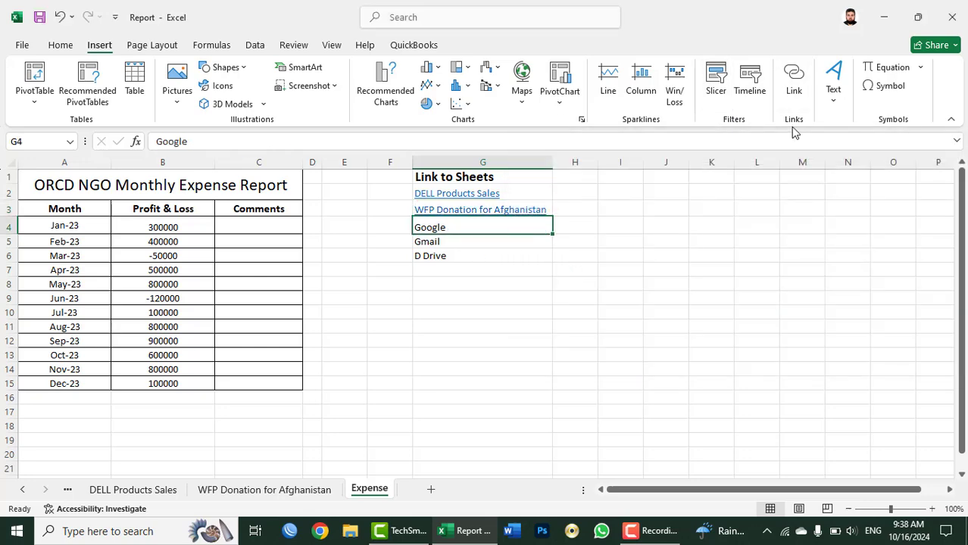
pyautogui.click(791, 85)
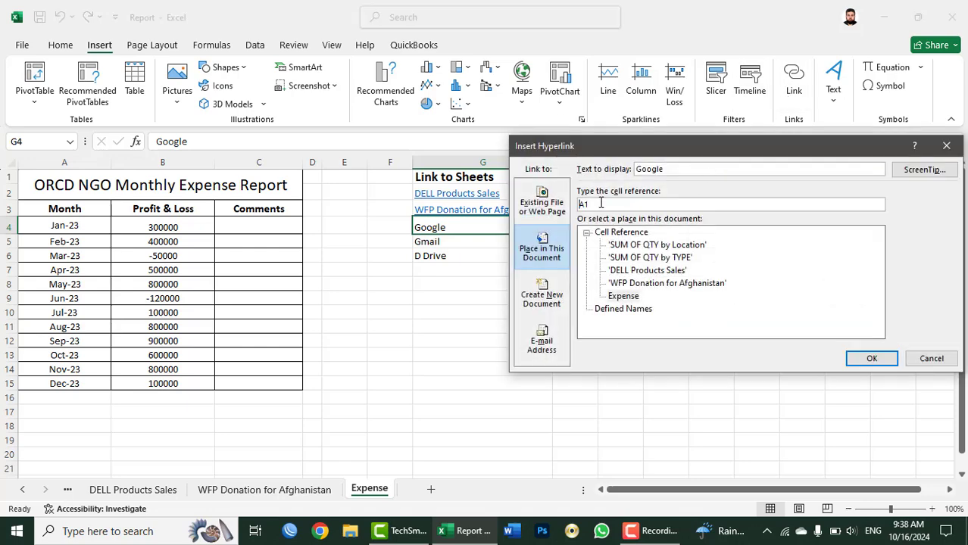
pyautogui.click(543, 195)
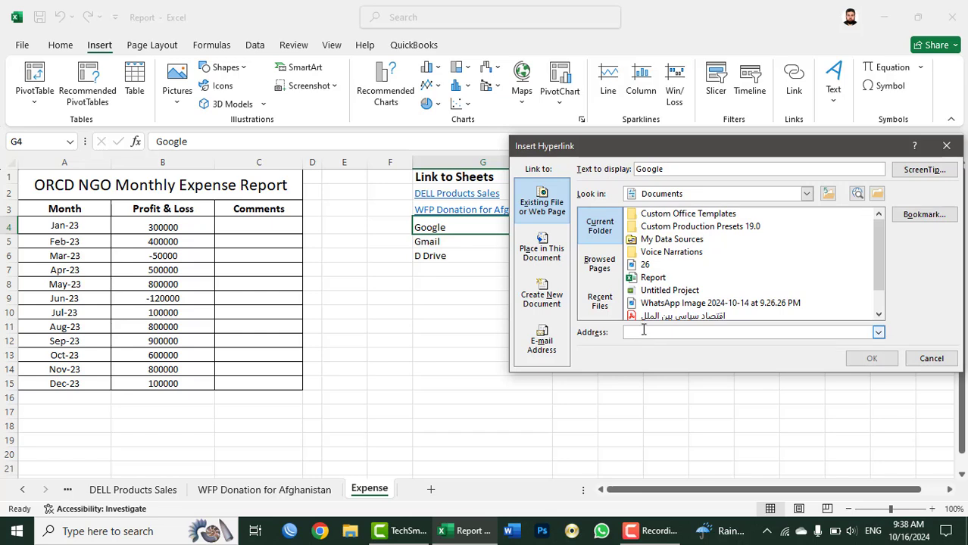
pyautogui.write('www')
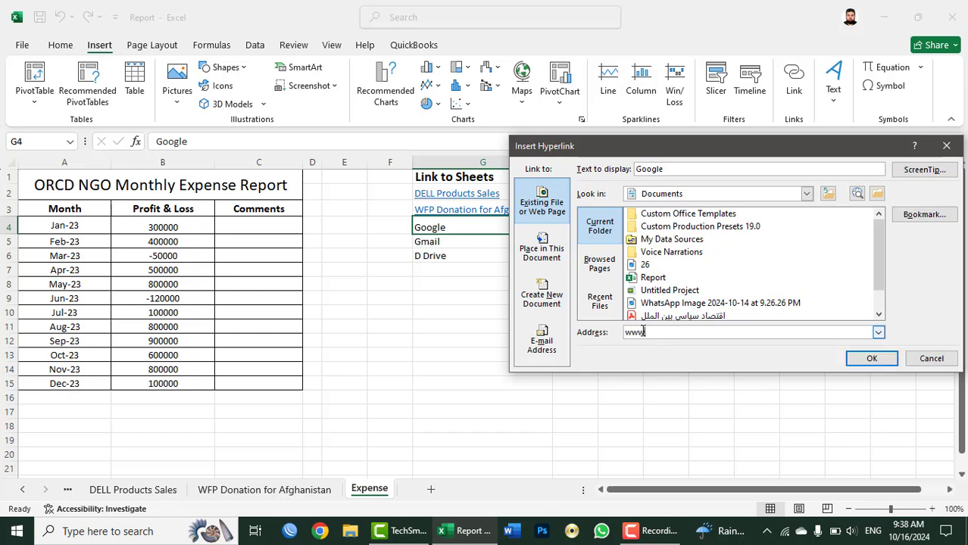
pyautogui.write('.google.com')
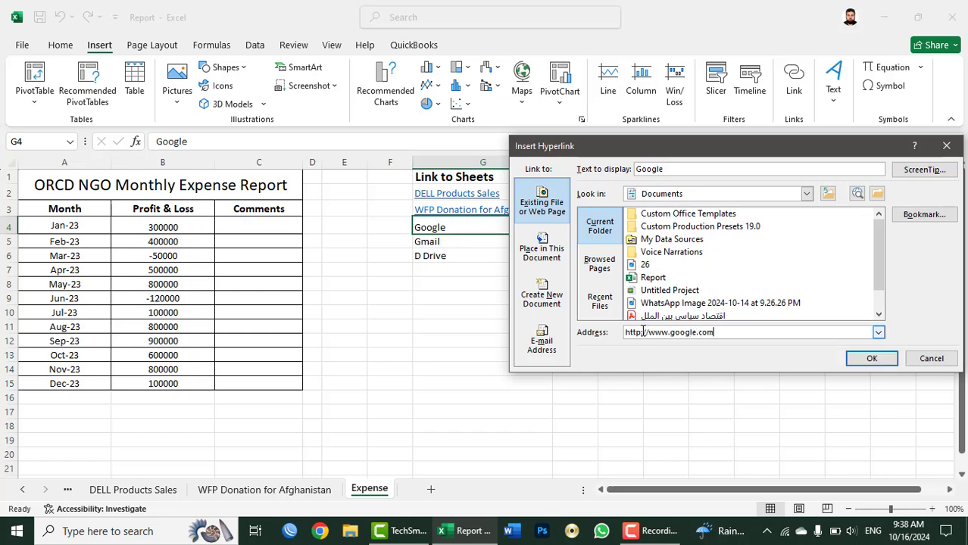
pyautogui.click(870, 359)
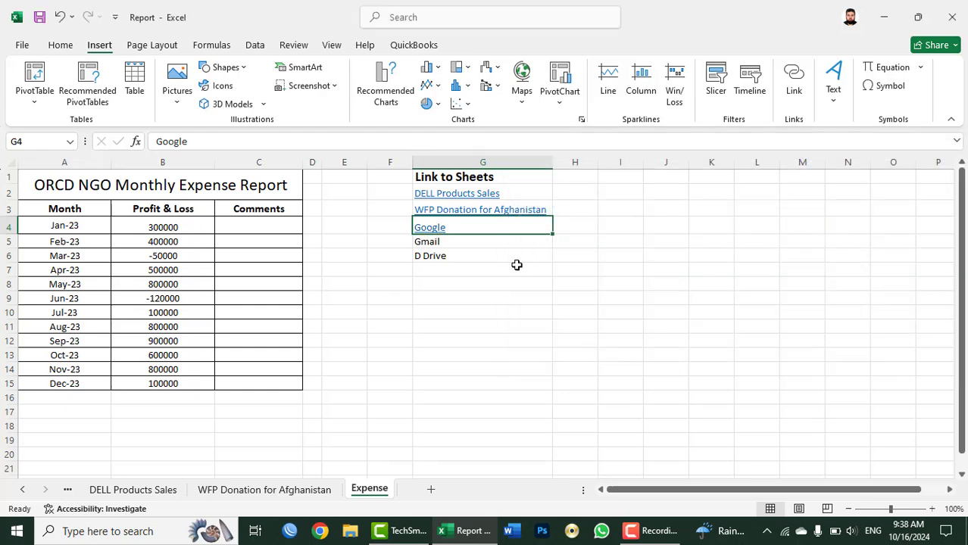
pyautogui.click(454, 242)
pyautogui.click(793, 83)
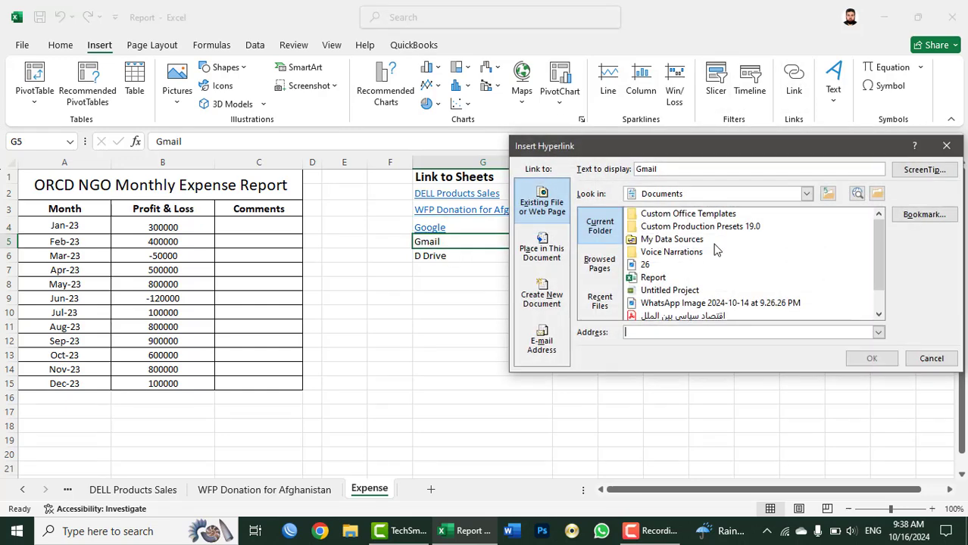
pyautogui.write('www')
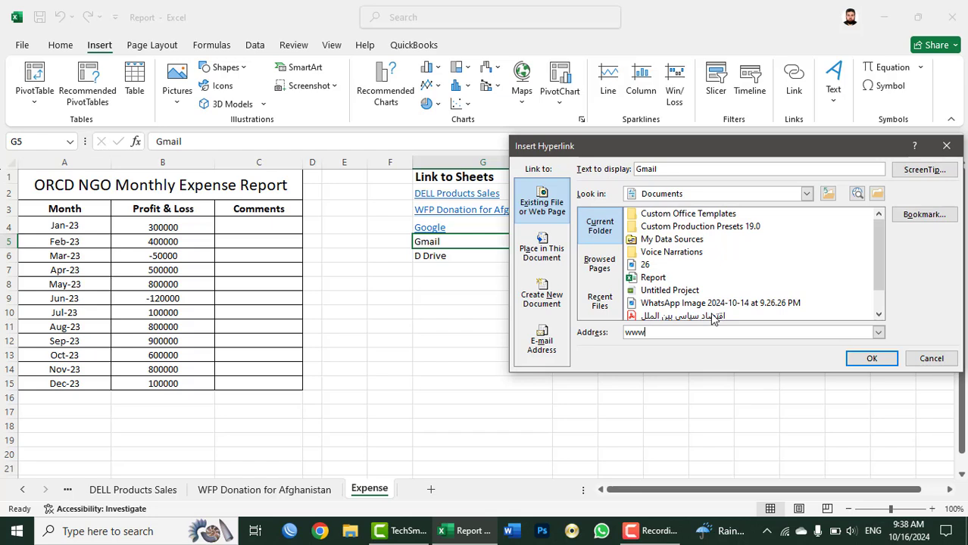
pyautogui.write('.gmail.com')
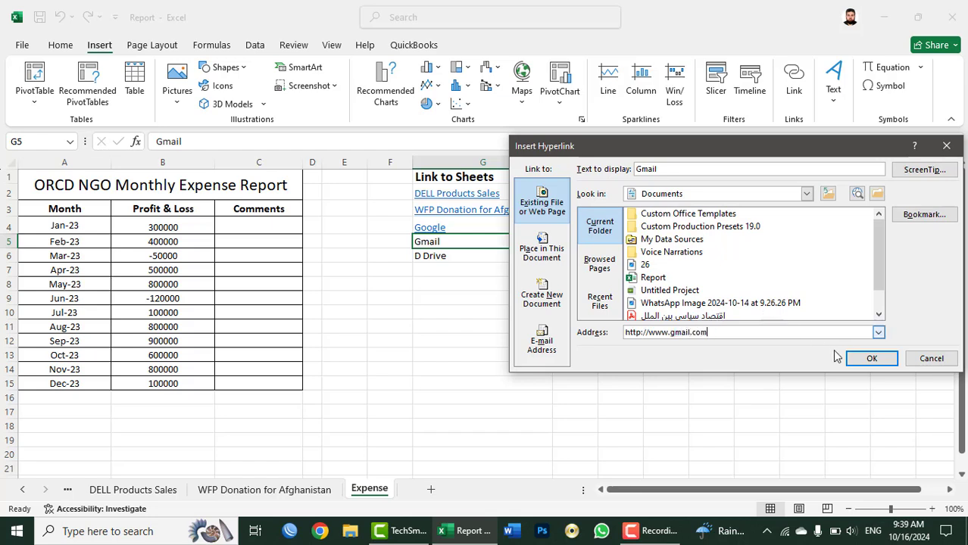
pyautogui.click(871, 358)
pyautogui.click(452, 256)
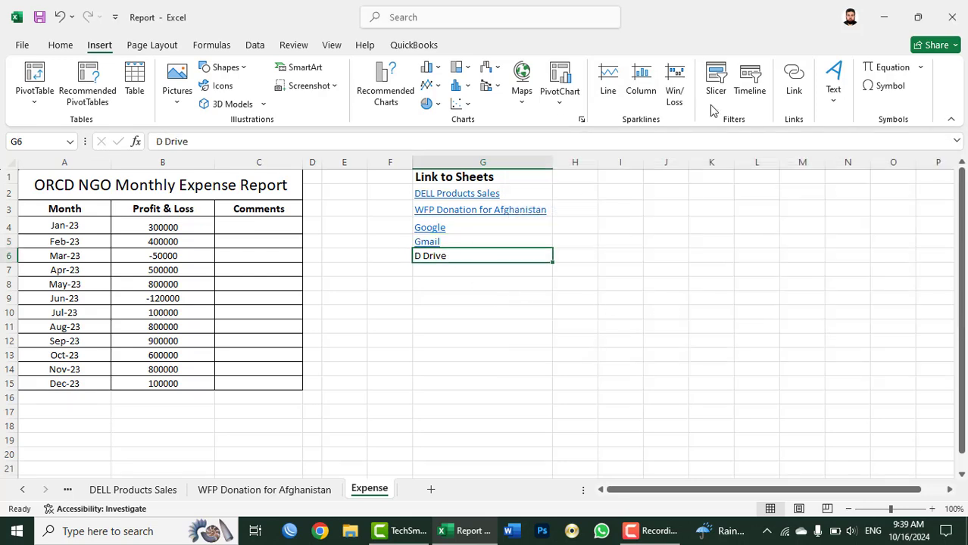
# Hyperlink the D Drive cell G6 to the New Volume (E:) drive on This PC
pyautogui.click(793, 84)
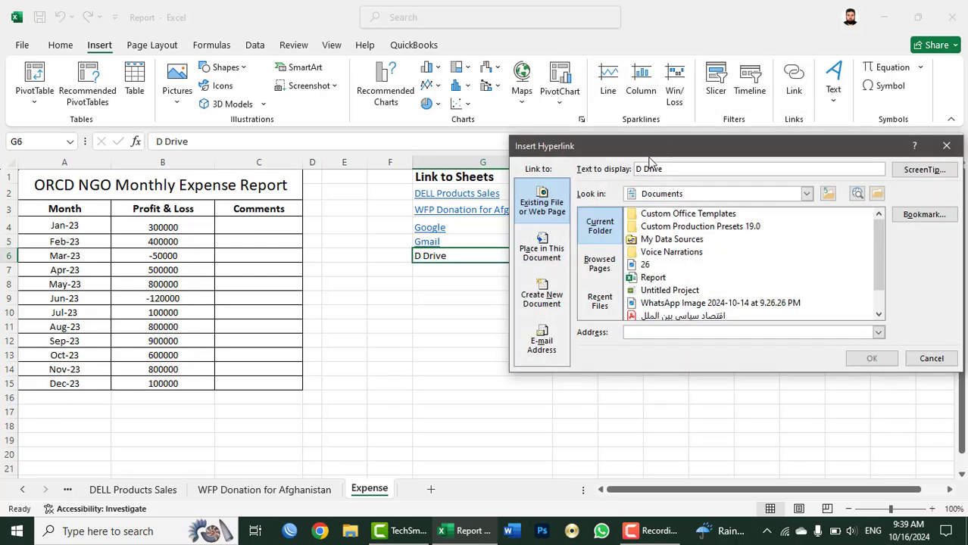
pyautogui.click(806, 195)
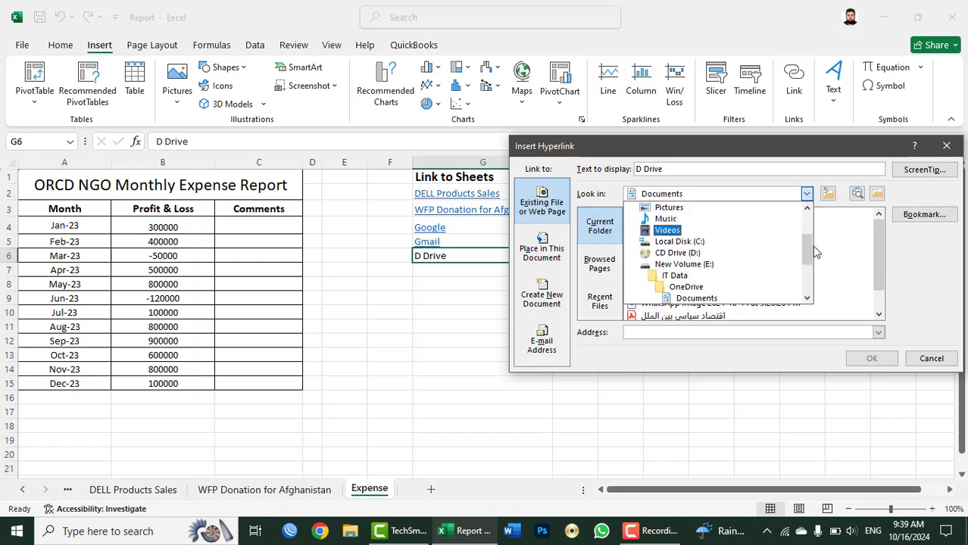
pyautogui.scroll(1, 806, 208)
pyautogui.scroll(2, 806, 212)
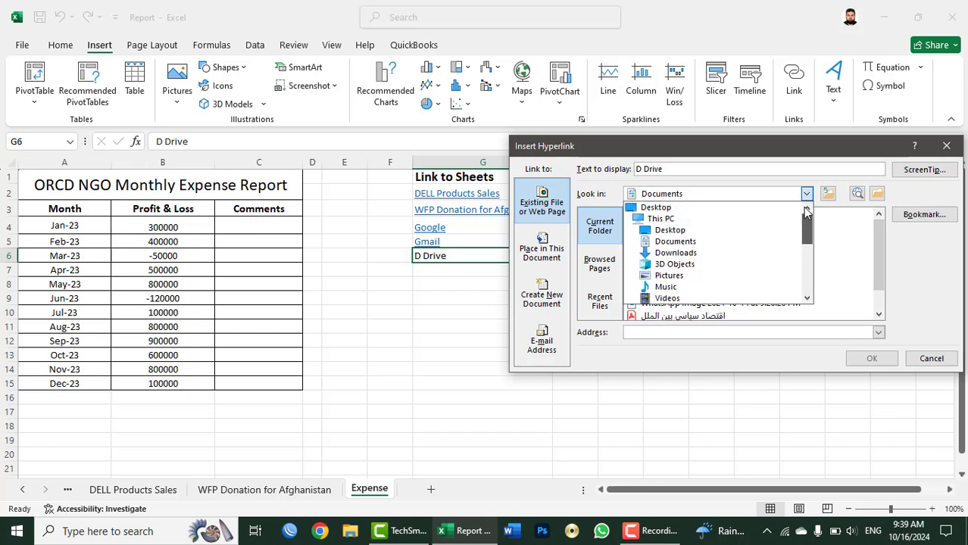
pyautogui.click(710, 218)
pyautogui.moveTo(880, 250); pyautogui.dragTo(876, 285)
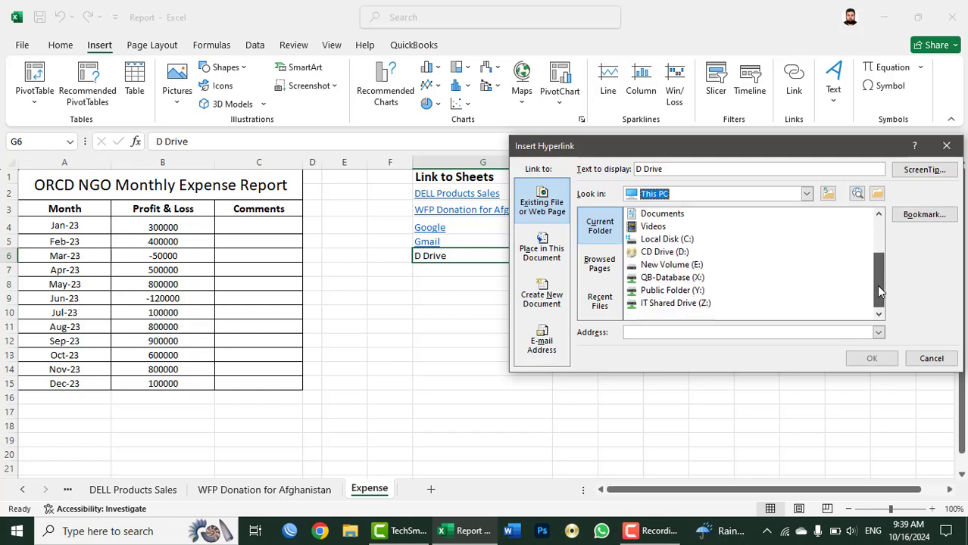
pyautogui.click(661, 265)
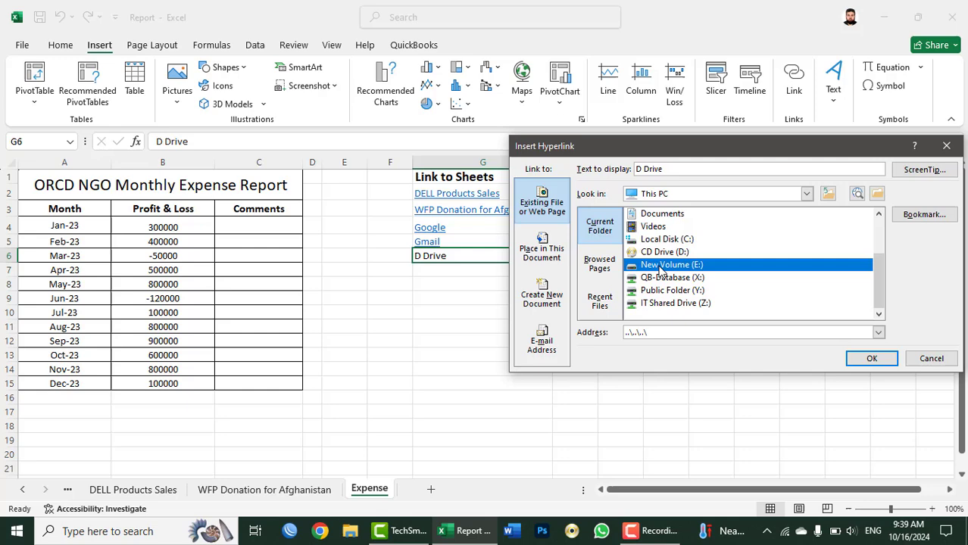
pyautogui.click(867, 361)
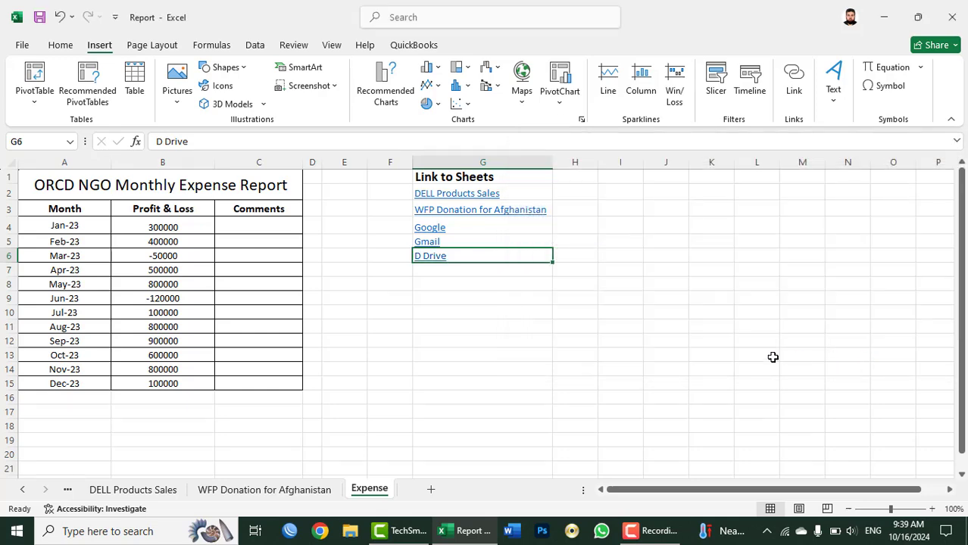
# Relabel the G6 link text from D Drive to E Drive
pyautogui.doubleClick(151, 141)
pyautogui.write('E')
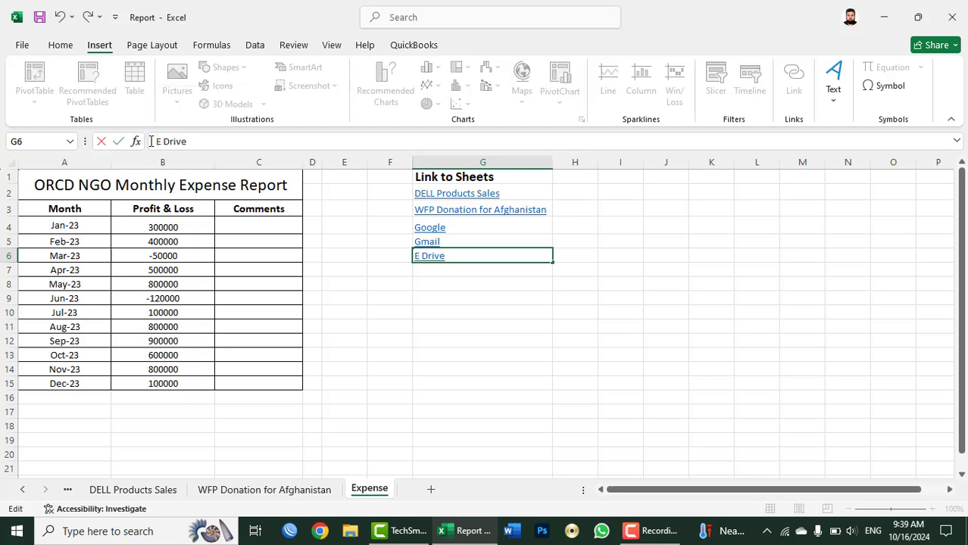
pyautogui.press('Return')
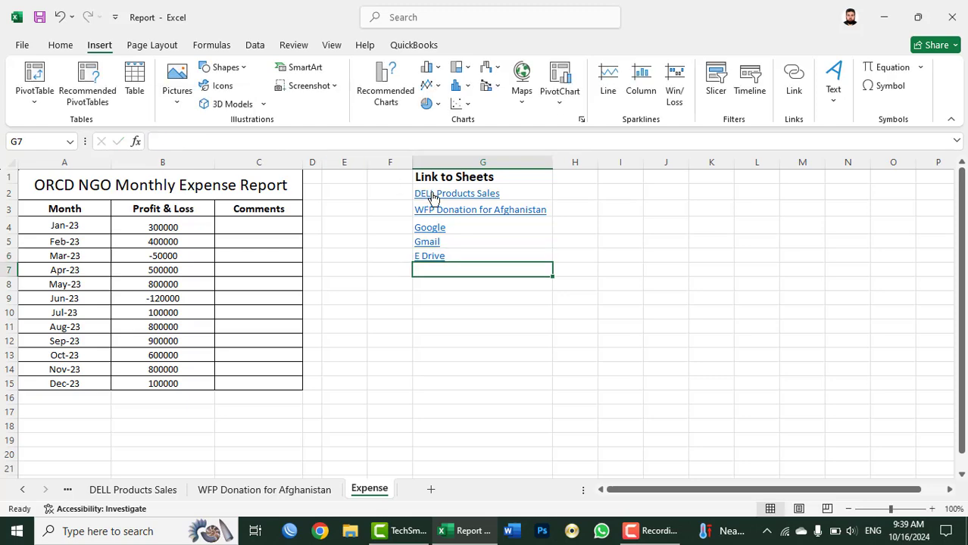
# Test the DELL Products Sales and WFP Donation sheet links, then open the Google link
pyautogui.click(430, 194)
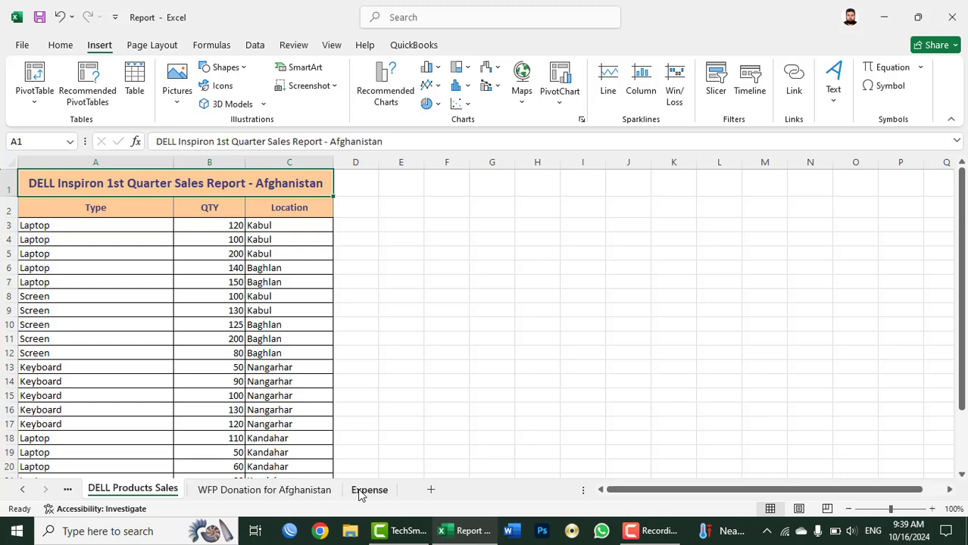
pyautogui.click(362, 491)
pyautogui.click(429, 212)
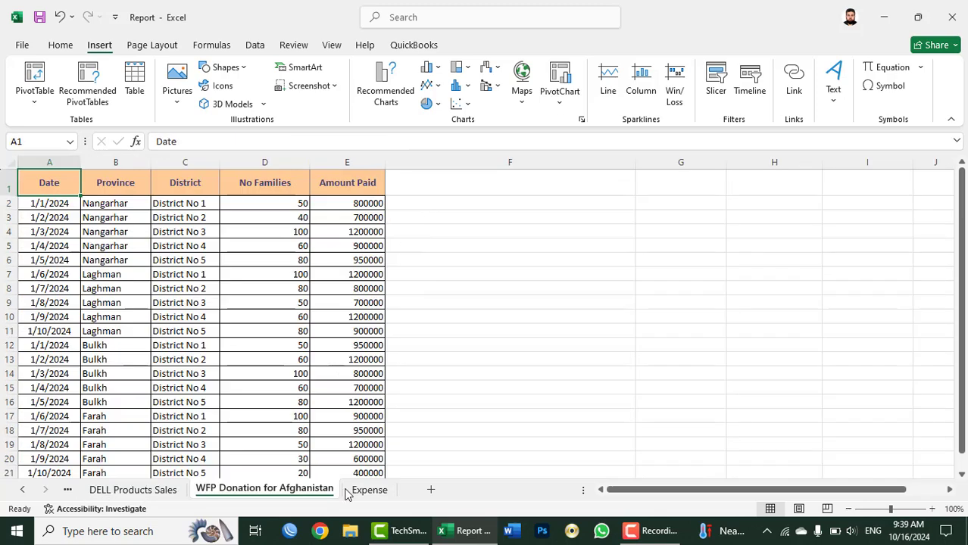
pyautogui.click(364, 491)
pyautogui.click(427, 231)
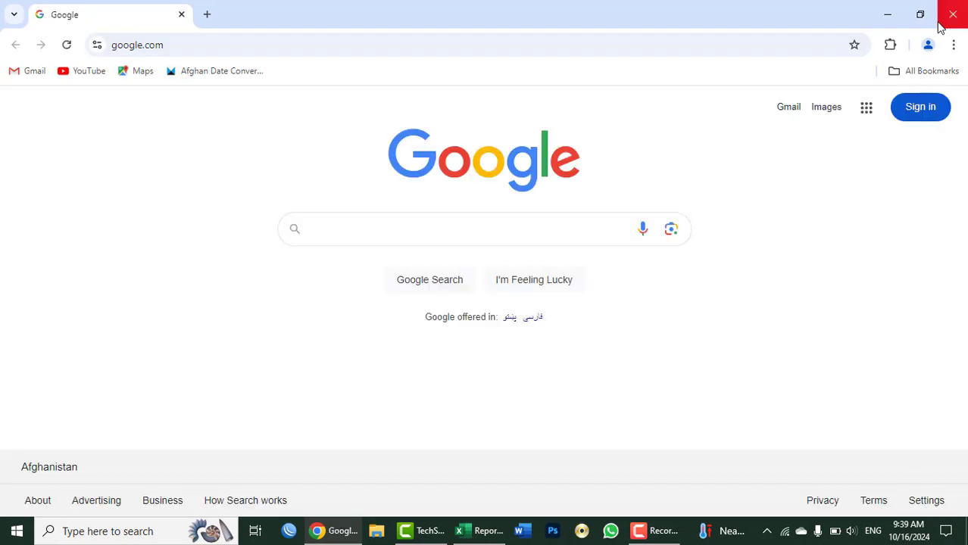
# Close Google, then test the Gmail and E Drive links, closing each window afterward
pyautogui.click(939, 24)
pyautogui.click(426, 242)
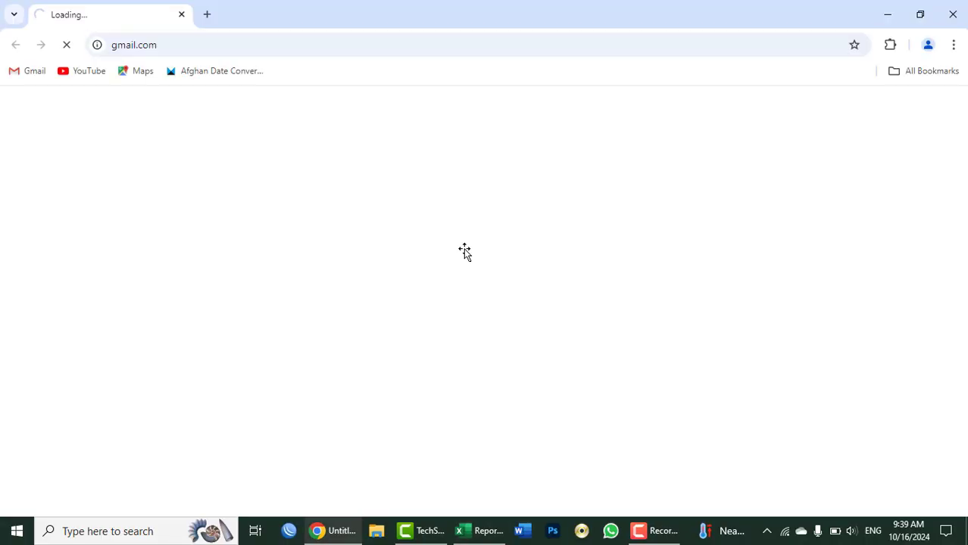
pyautogui.click(953, 16)
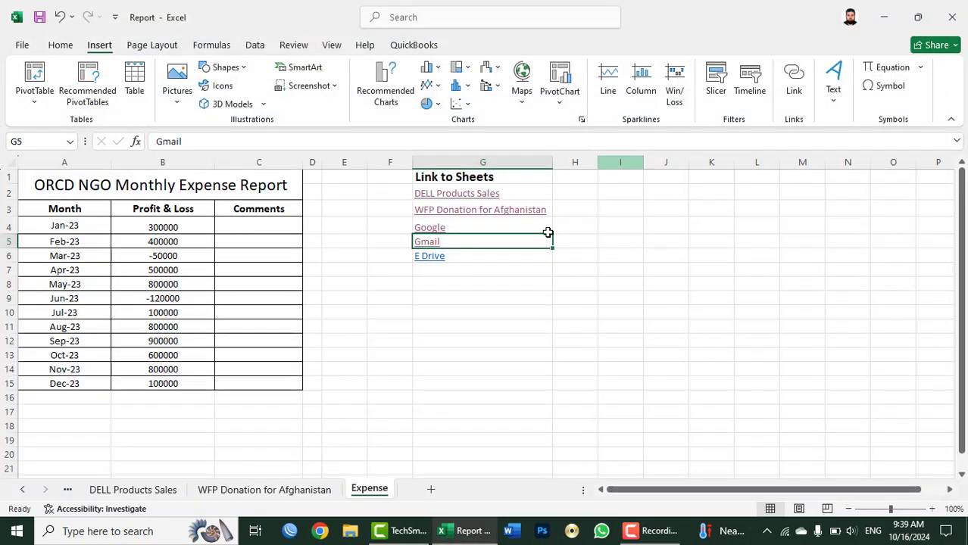
pyautogui.click(429, 262)
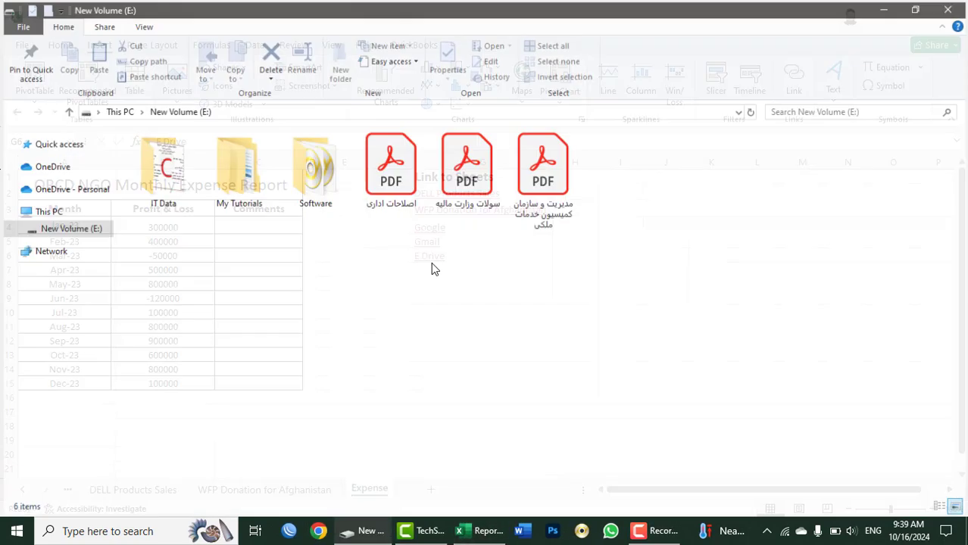
pyautogui.click(951, 10)
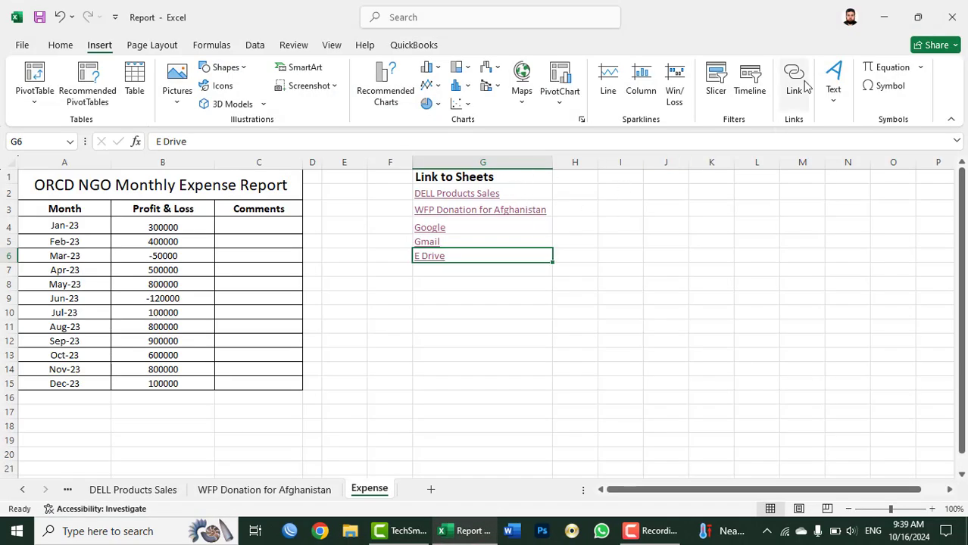
pyautogui.click(795, 92)
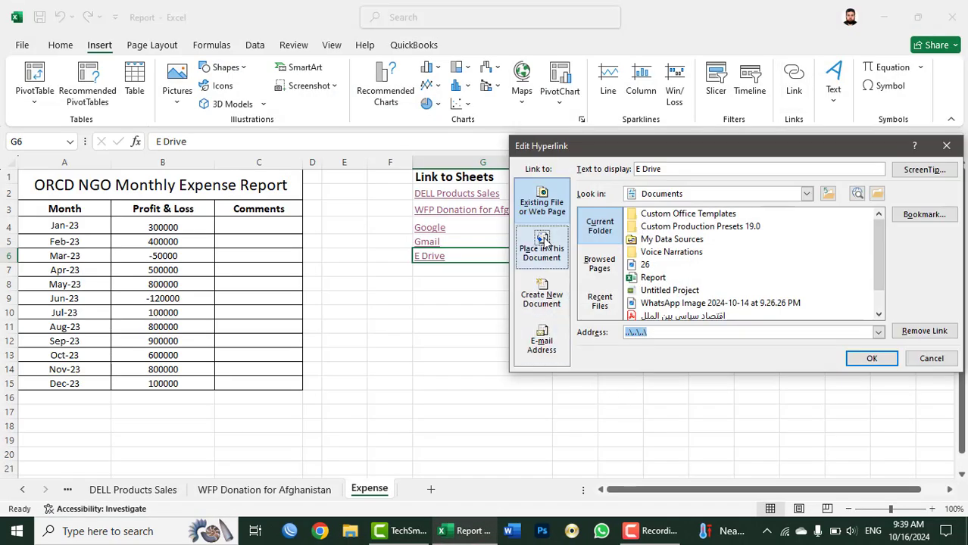
pyautogui.click(542, 297)
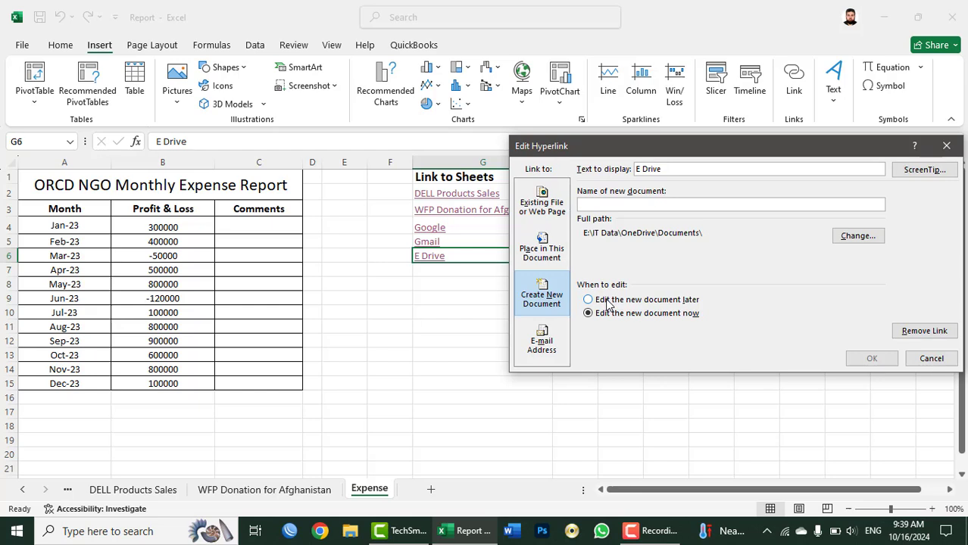
pyautogui.click(551, 345)
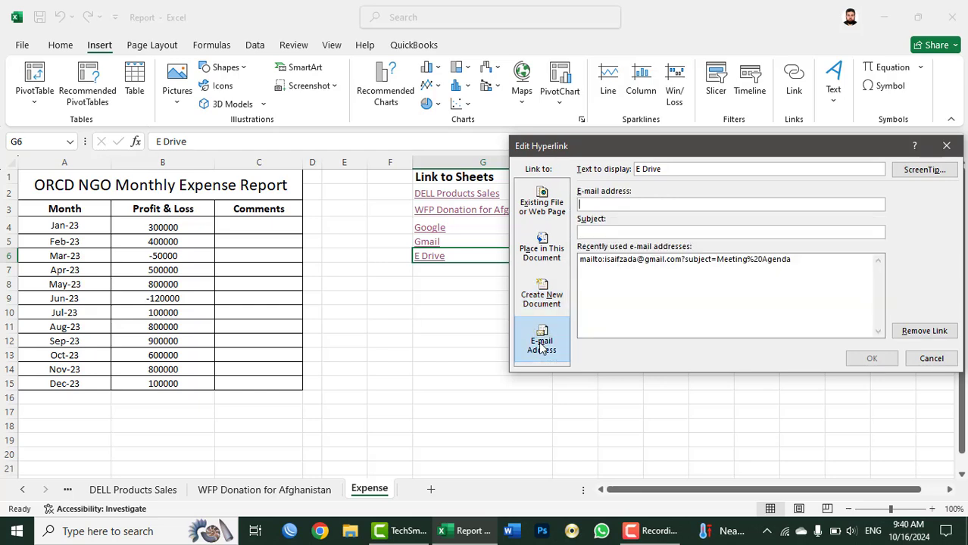
pyautogui.click(931, 358)
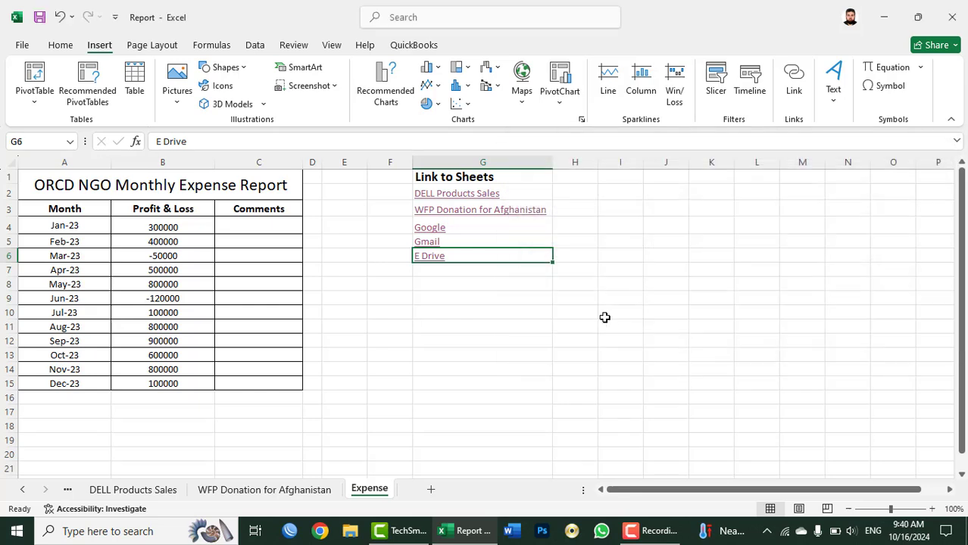
pyautogui.click(485, 269)
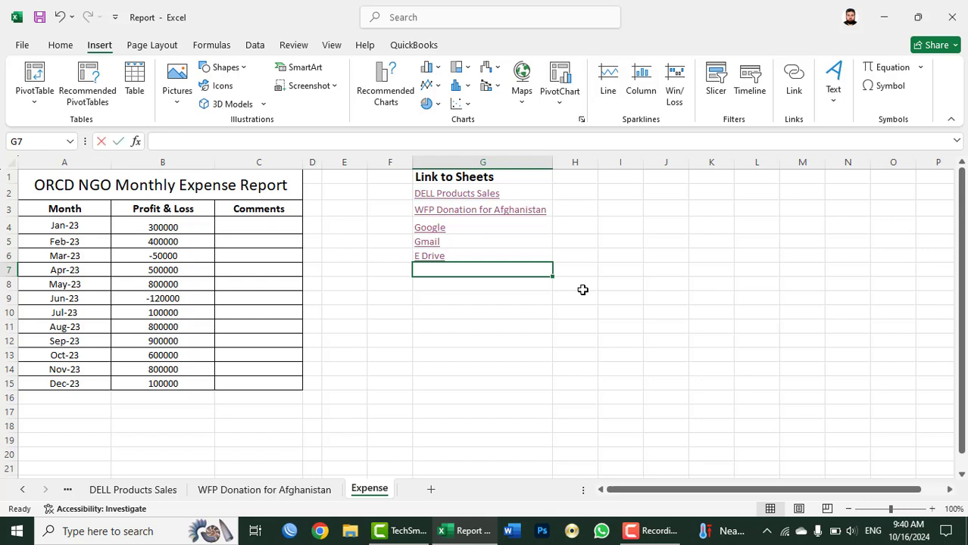
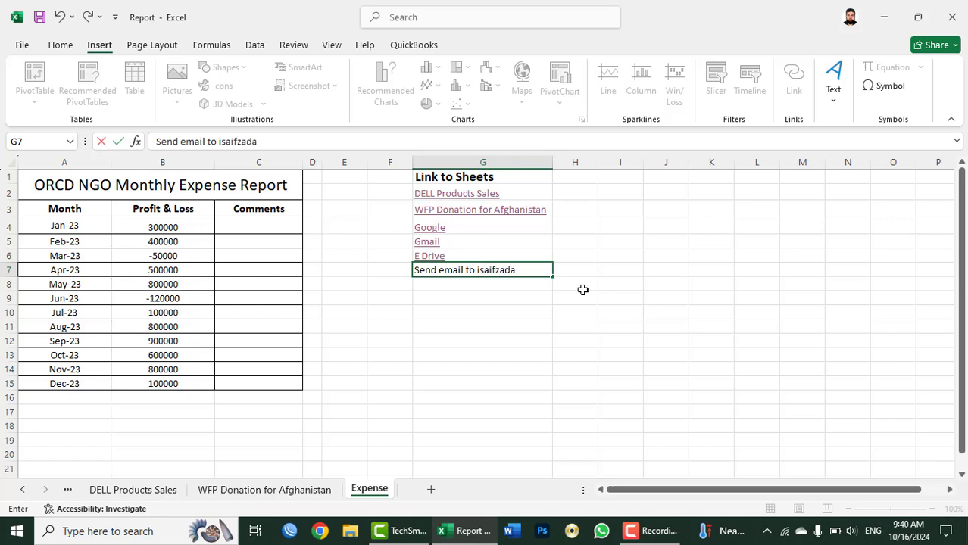
# Enter 'Send email to' plus the recipient's e-mail address in G7 and autofit column G
pyautogui.press('Return')
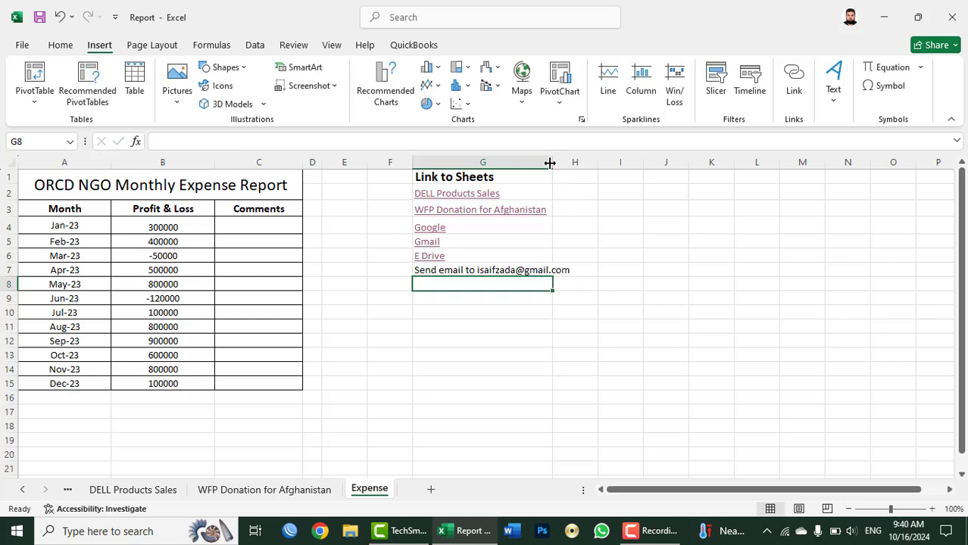
pyautogui.doubleClick(552, 162)
pyautogui.press('Up')
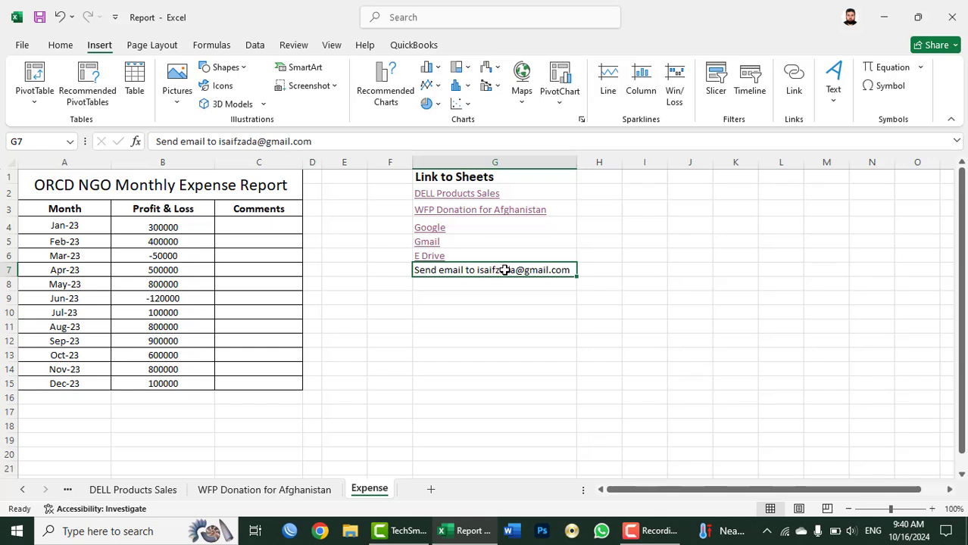
# Turn G7 into a mailto link to the contact's address with subject 'Meeting Agenda'
pyautogui.click(794, 93)
pyautogui.click(542, 339)
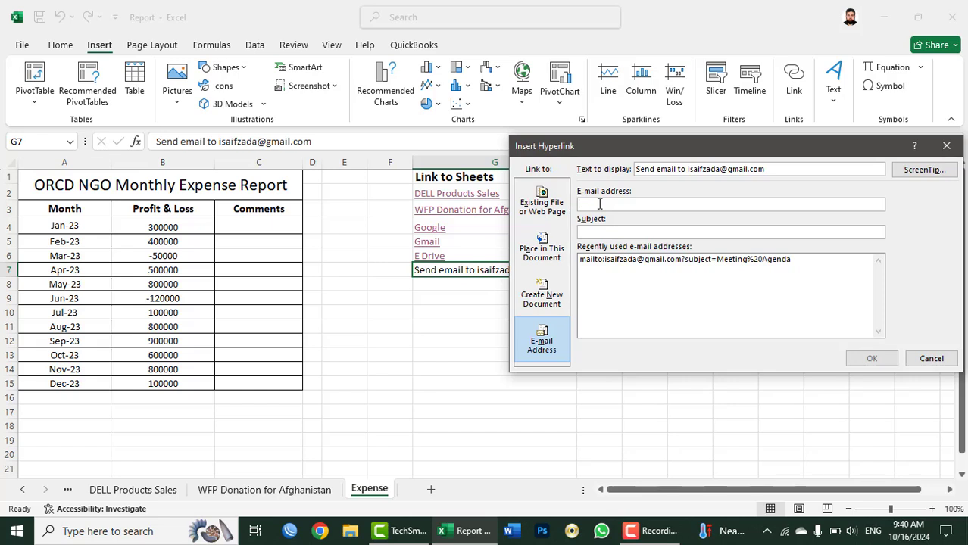
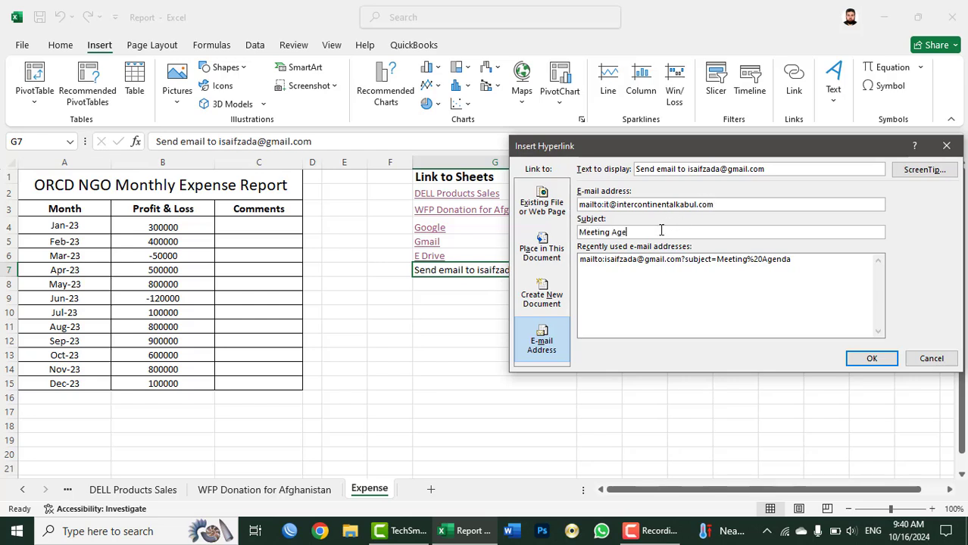
pyautogui.write('nda')
pyautogui.click(870, 358)
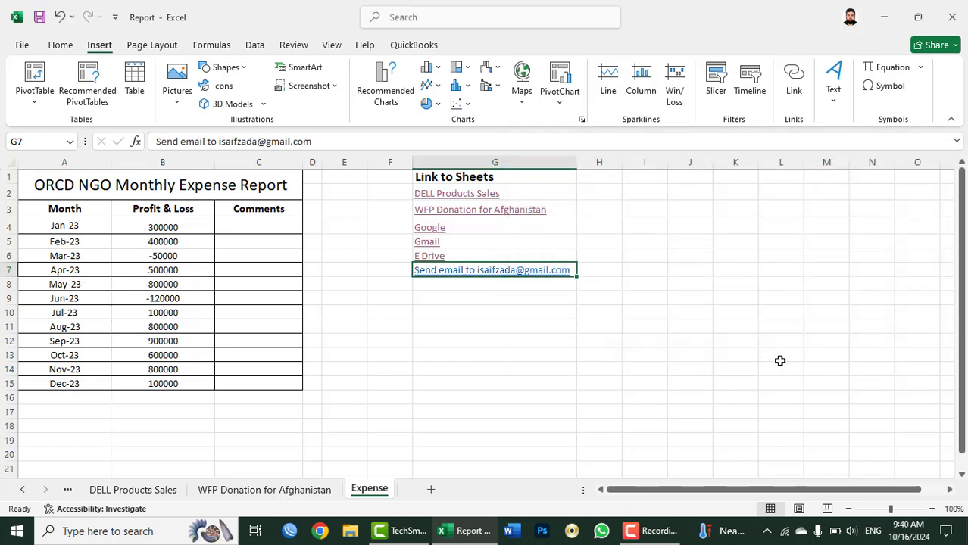
# Test the G7 e-mail link, then touch up its displayed text and exit editing
pyautogui.click(655, 337)
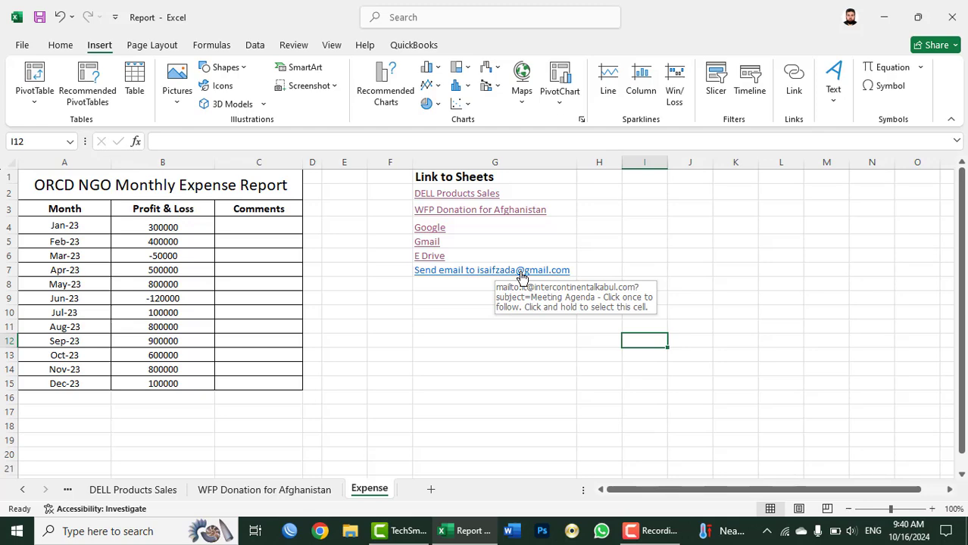
pyautogui.click(520, 274)
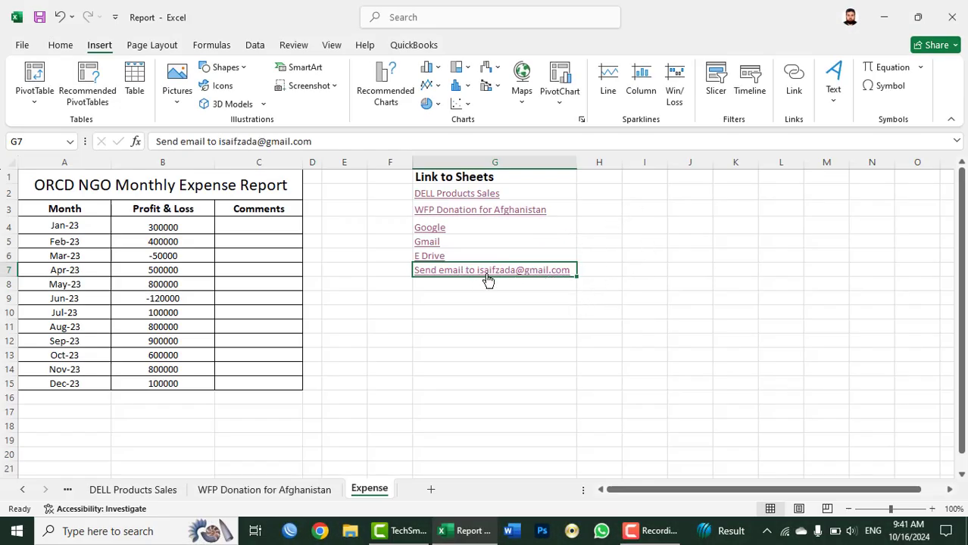
pyautogui.click(289, 144)
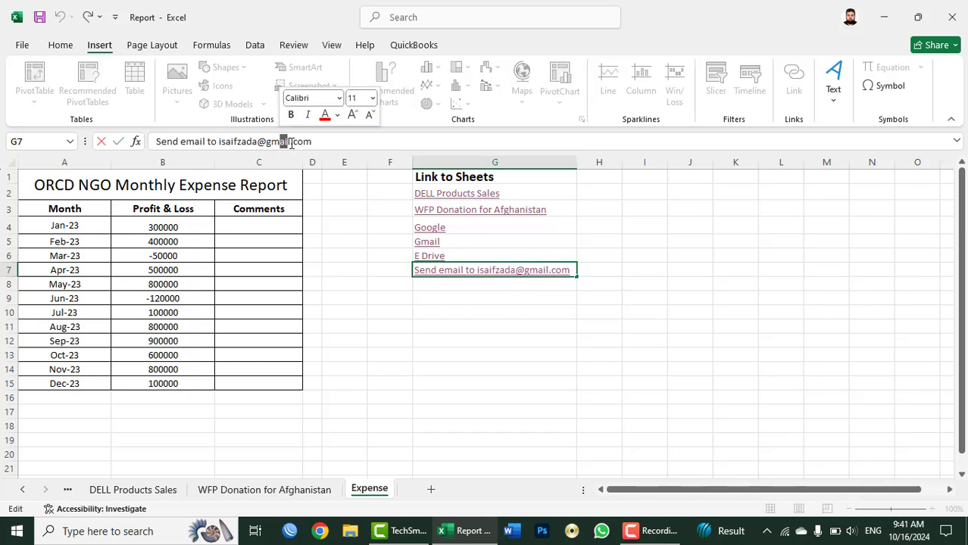
pyautogui.moveTo(274, 141); pyautogui.dragTo(265, 142)
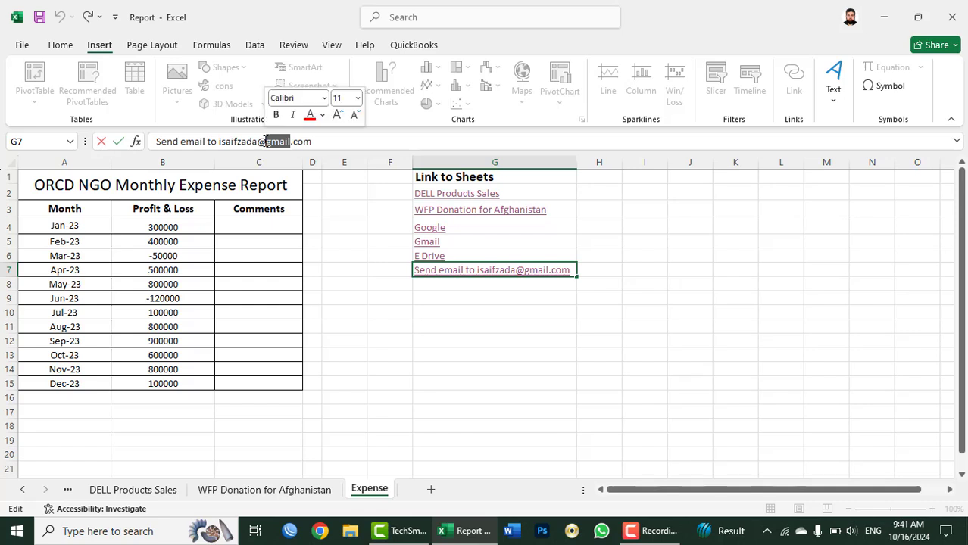
pyautogui.click(662, 245)
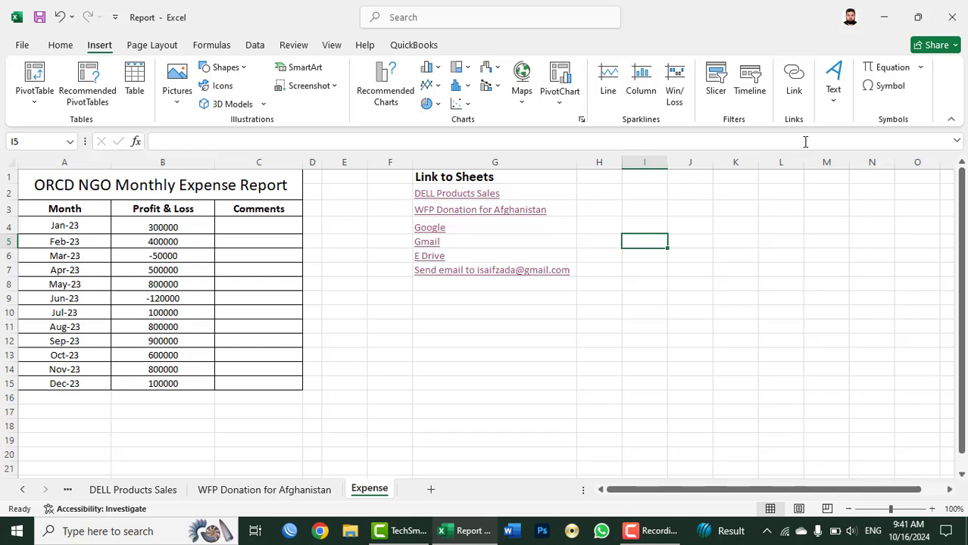
pyautogui.click(833, 106)
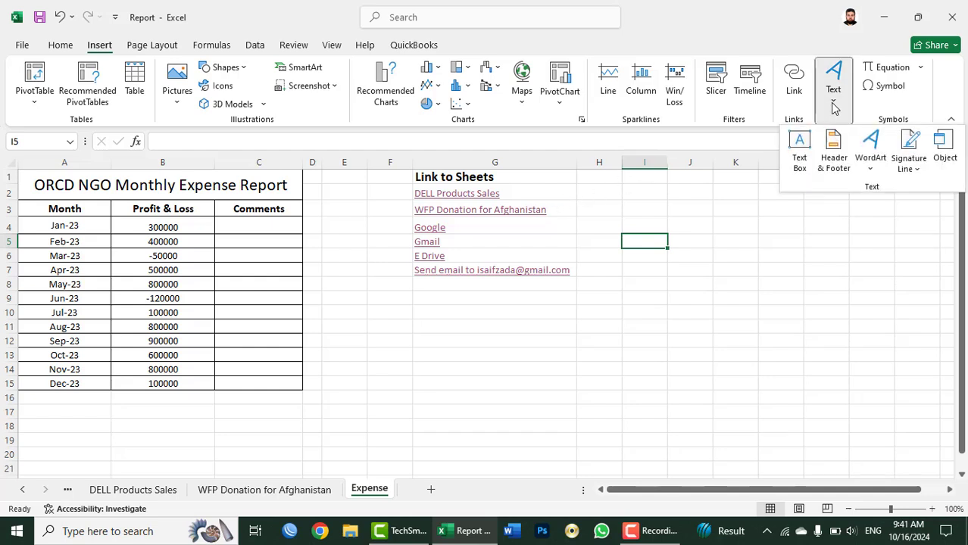
pyautogui.click(799, 149)
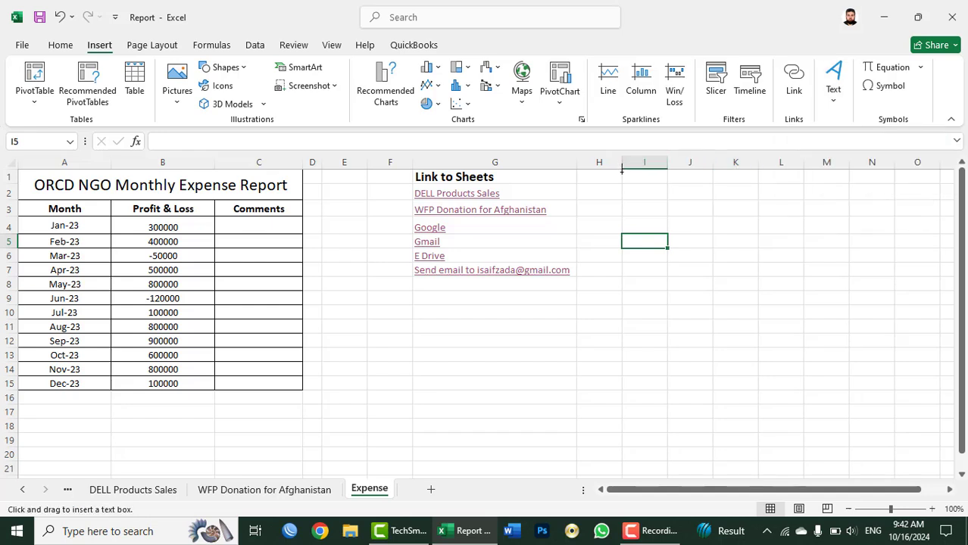
pyautogui.moveTo(623, 169); pyautogui.dragTo(844, 215)
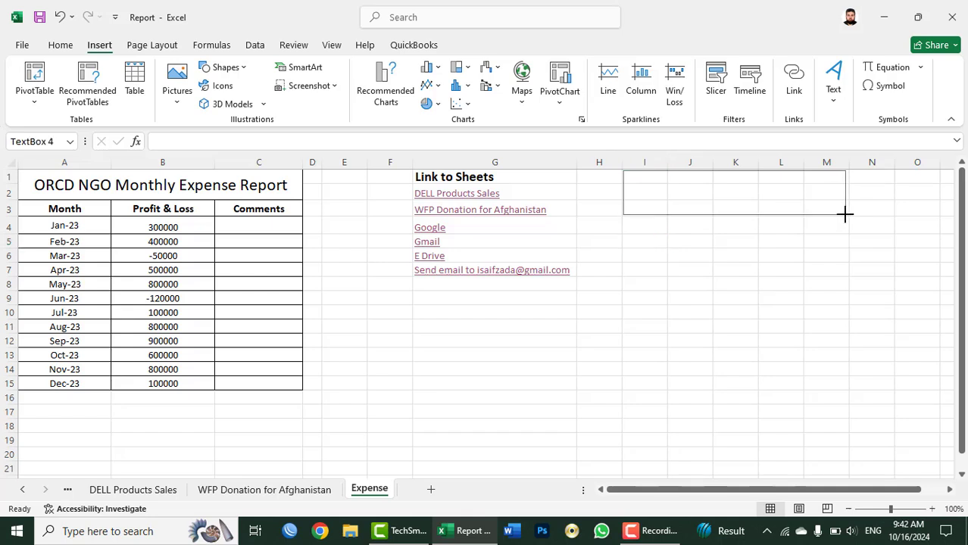
pyautogui.press('Escape')
pyautogui.press('Delete')
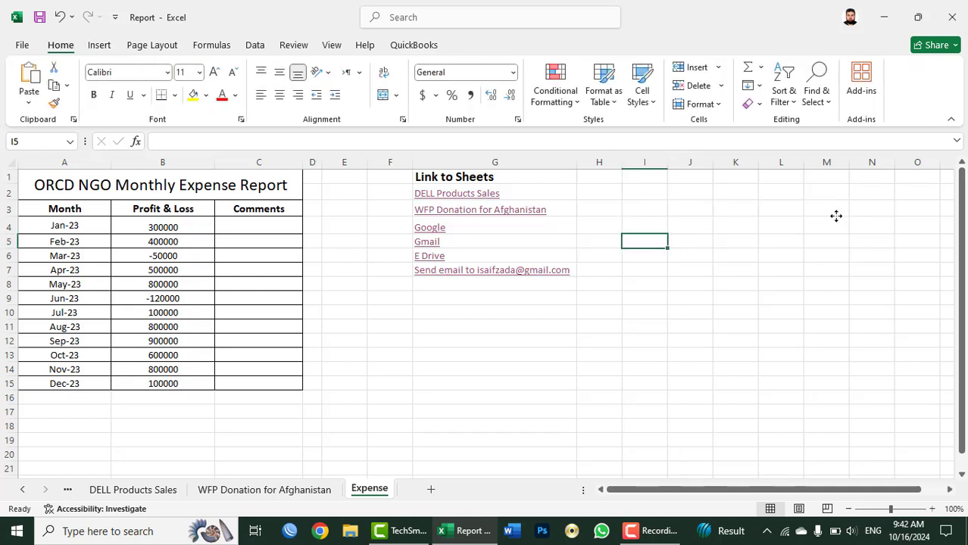
pyautogui.click(100, 44)
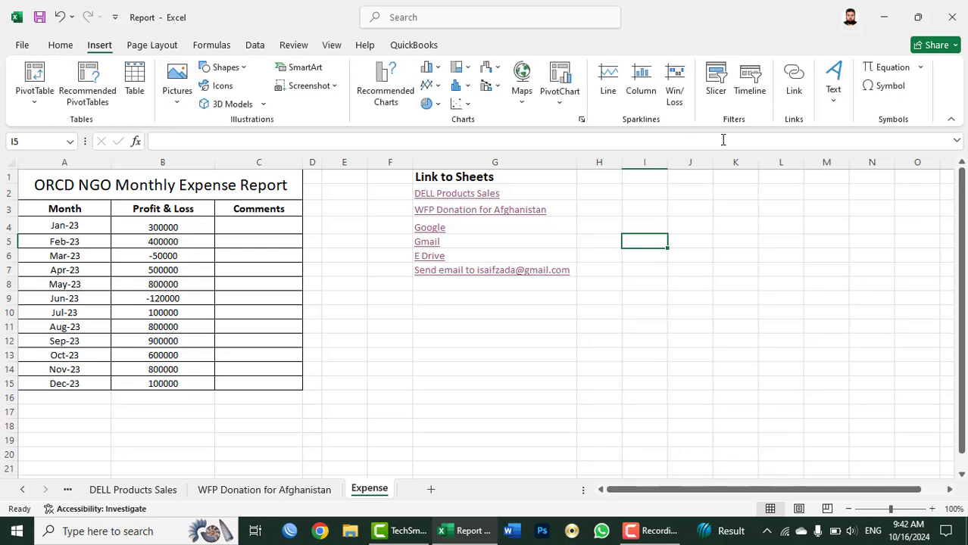
pyautogui.click(832, 98)
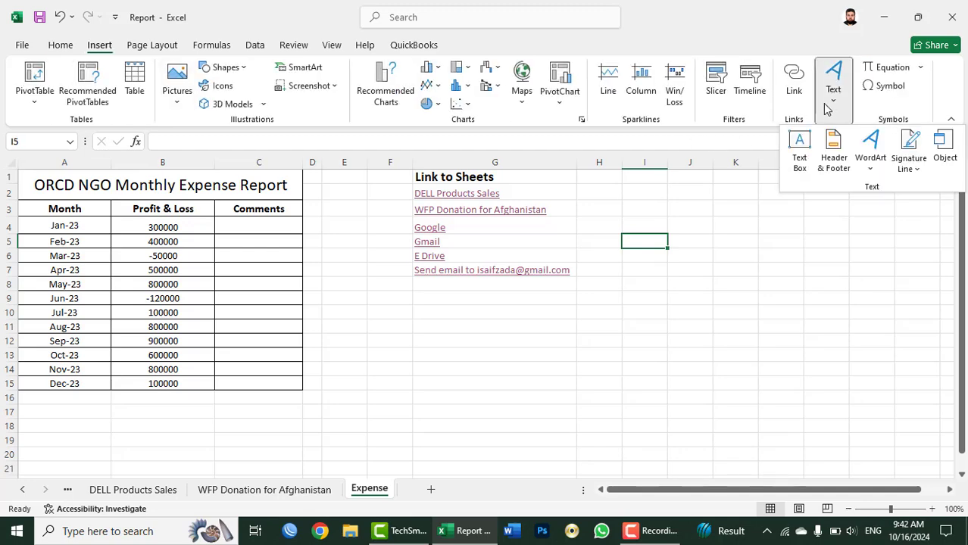
# Open the page header, leave it empty, and switch the sheet back to Normal view
pyautogui.click(834, 163)
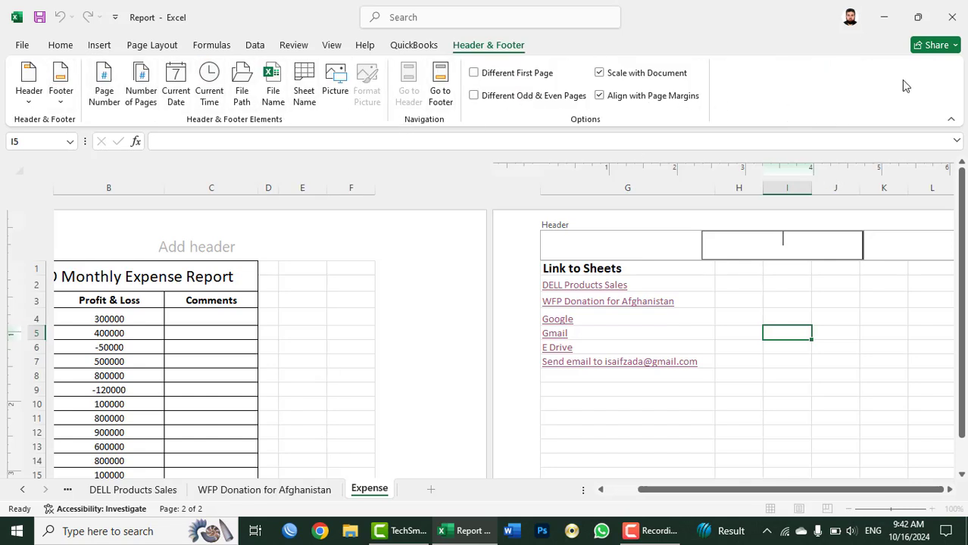
pyautogui.click(332, 44)
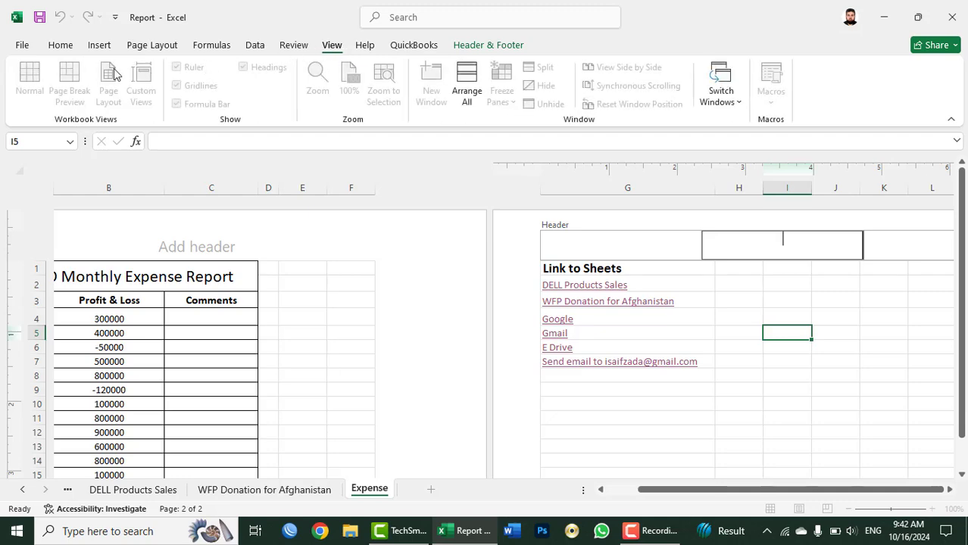
pyautogui.click(330, 331)
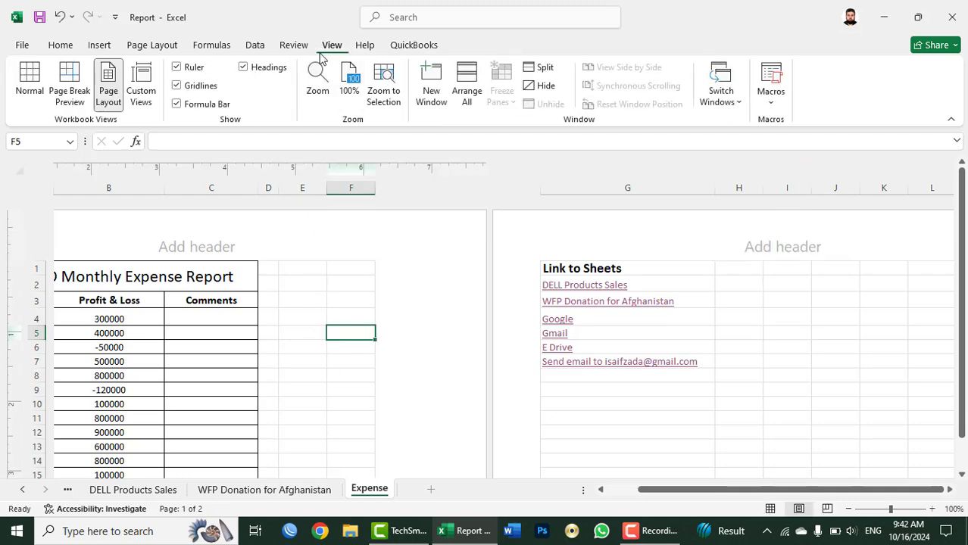
pyautogui.click(30, 83)
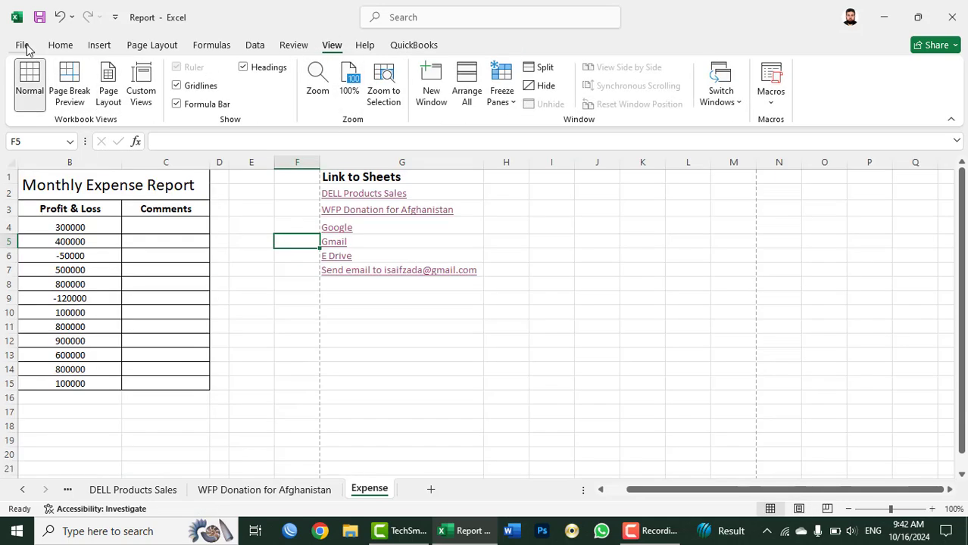
pyautogui.click(23, 46)
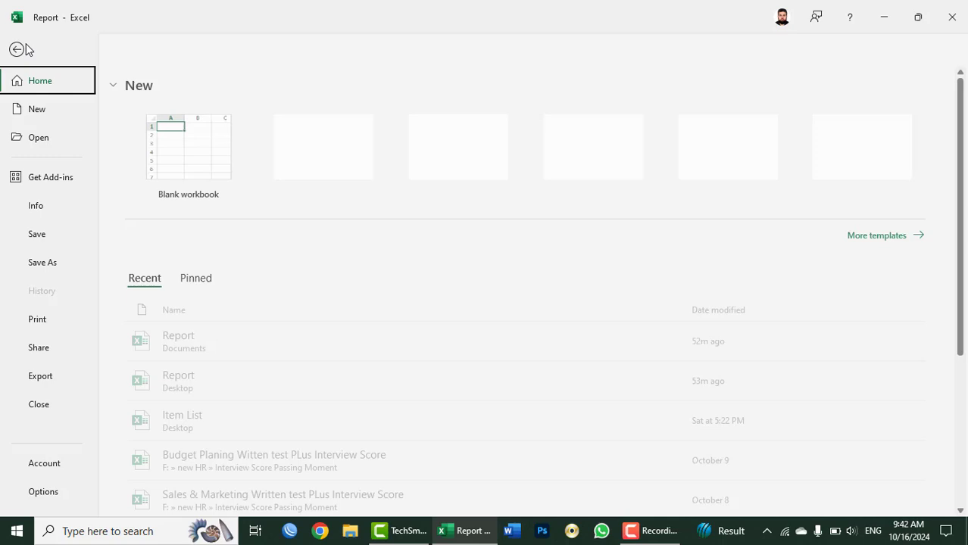
pyautogui.click(55, 324)
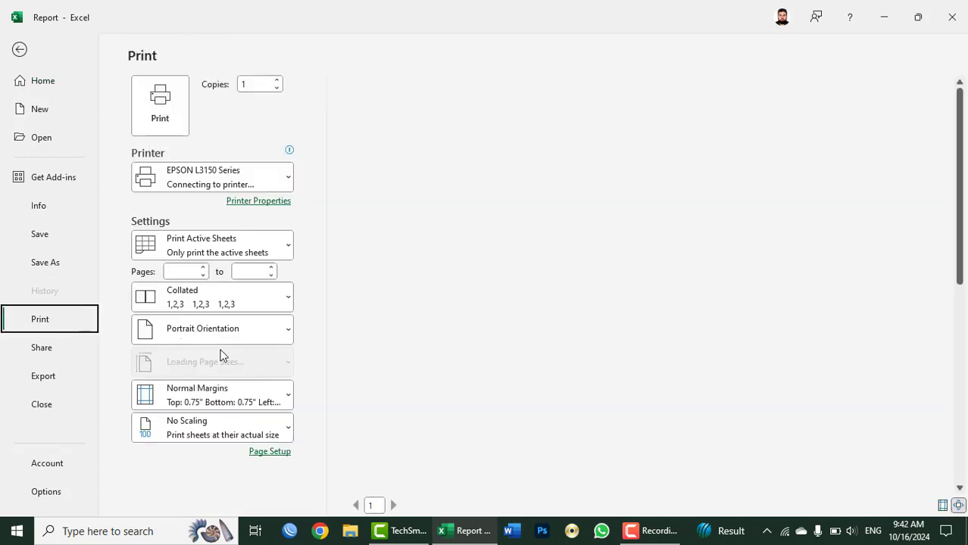
pyautogui.click(270, 484)
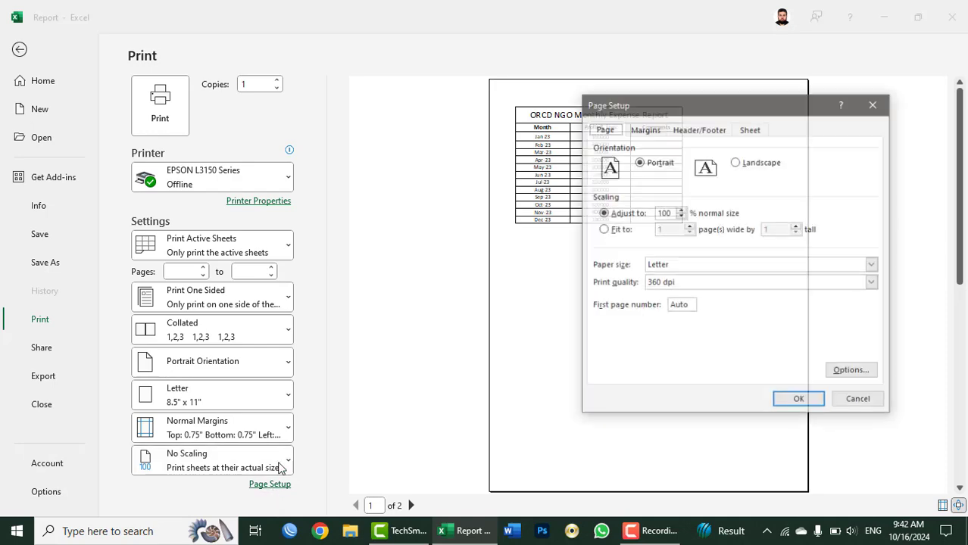
pyautogui.click(645, 128)
pyautogui.click(689, 130)
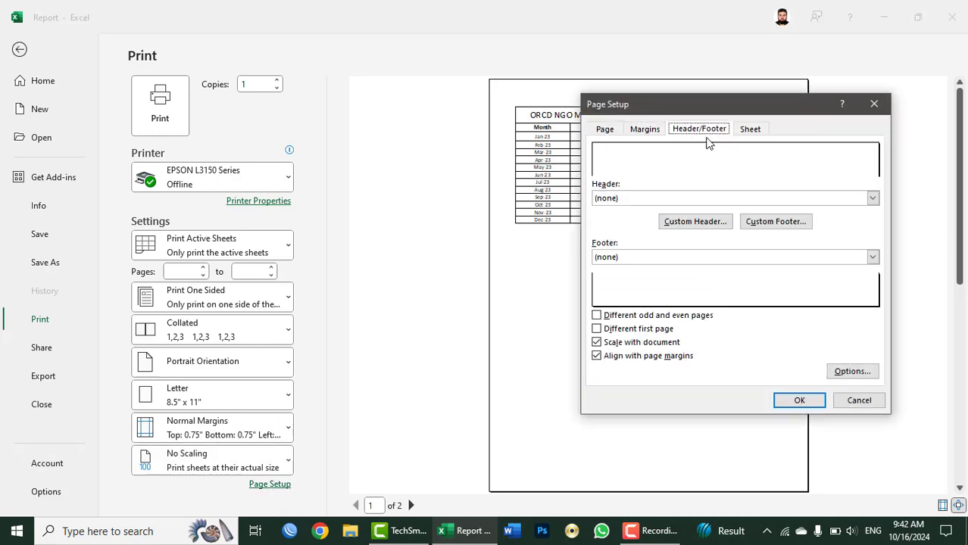
pyautogui.click(704, 222)
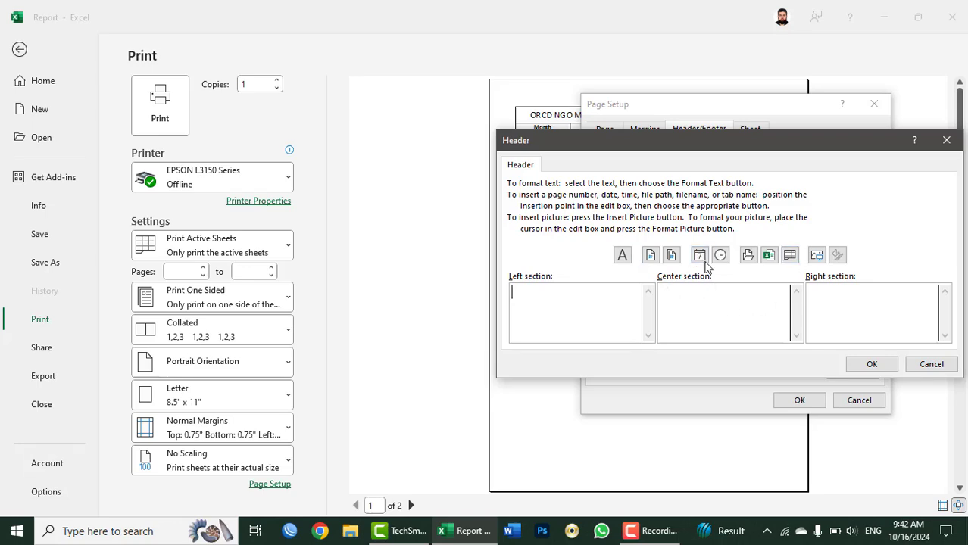
pyautogui.press('Escape')
pyautogui.press('Escape')
pyautogui.press('Escape')
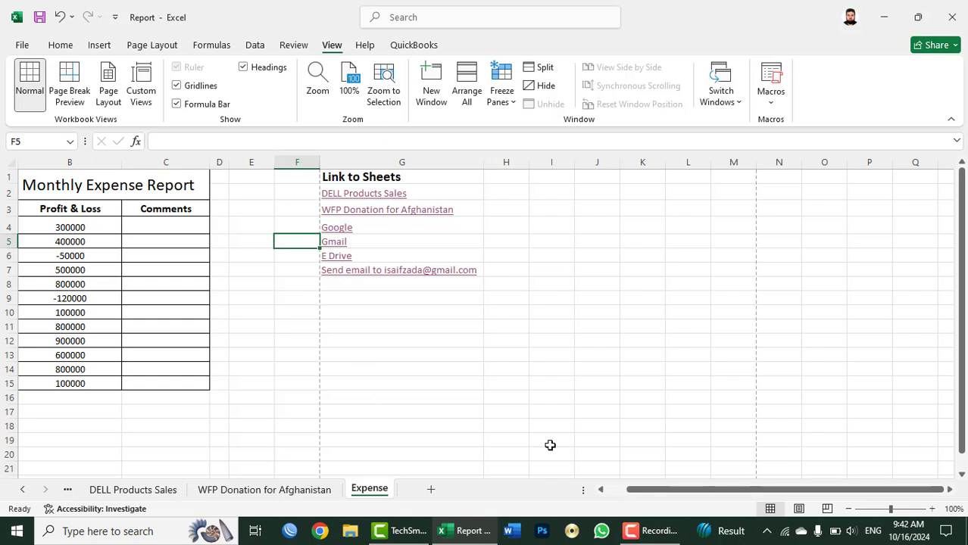
pyautogui.click(611, 489)
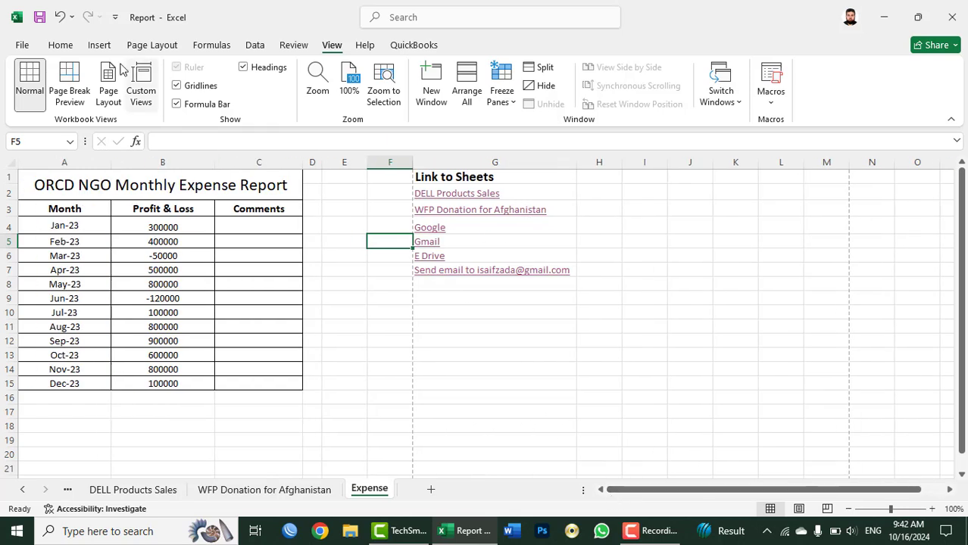
pyautogui.click(326, 312)
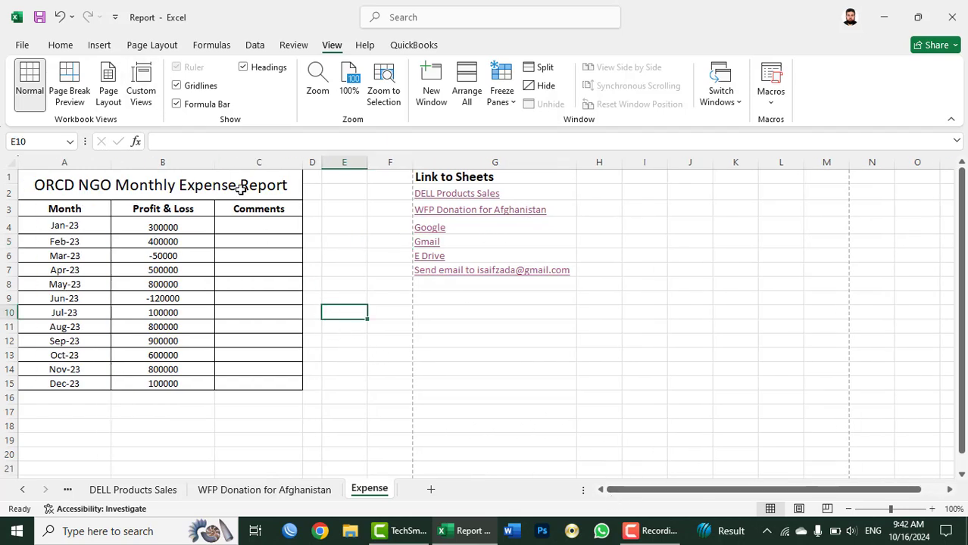
pyautogui.click(100, 45)
pyautogui.click(835, 95)
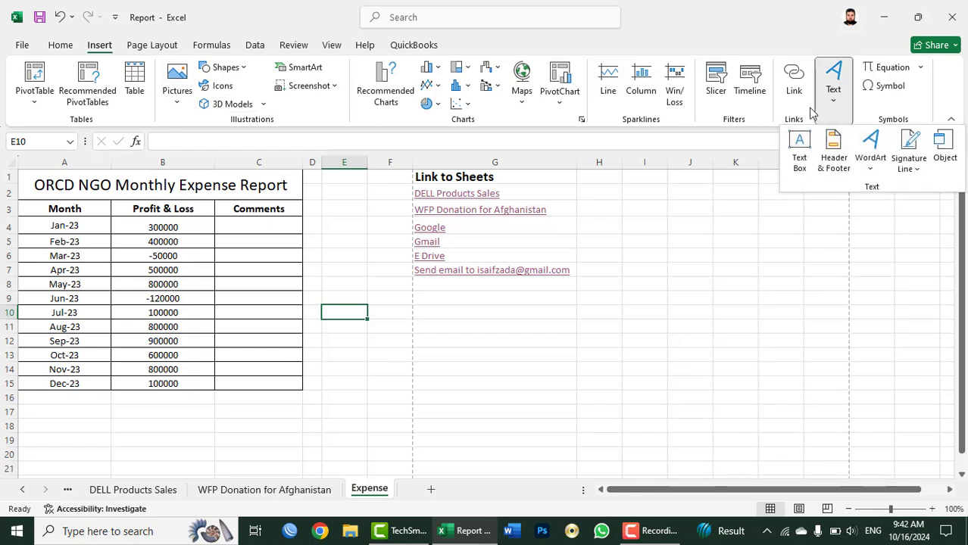
pyautogui.click(870, 163)
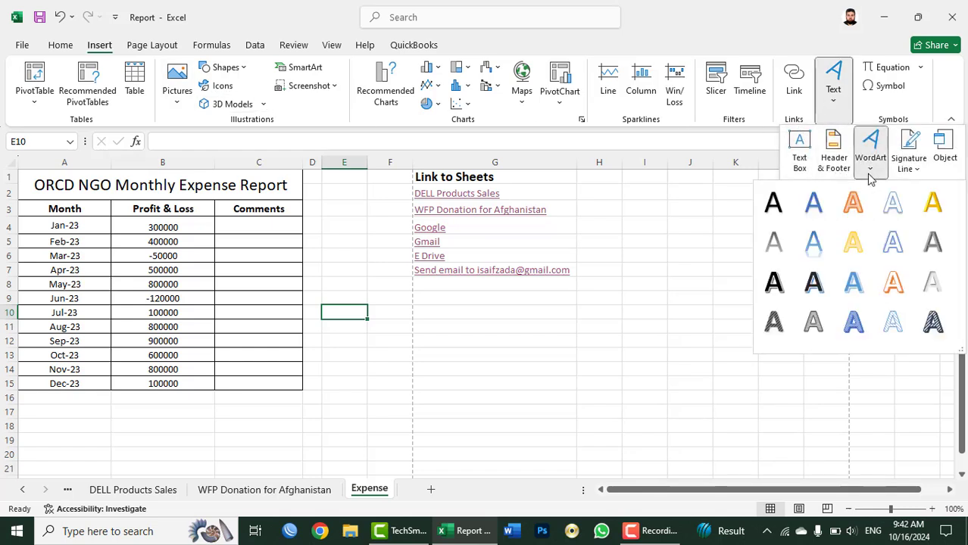
pyautogui.click(898, 250)
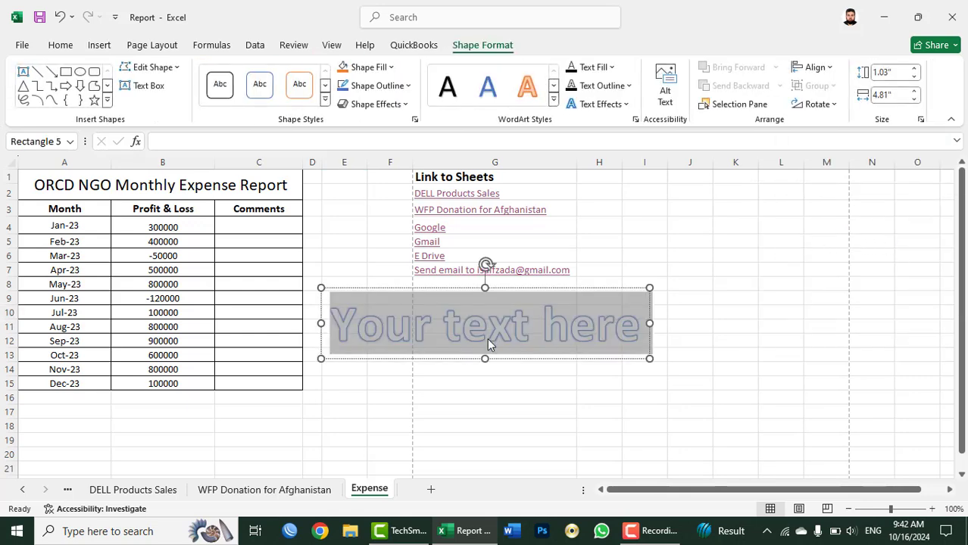
pyautogui.write('Welcome to')
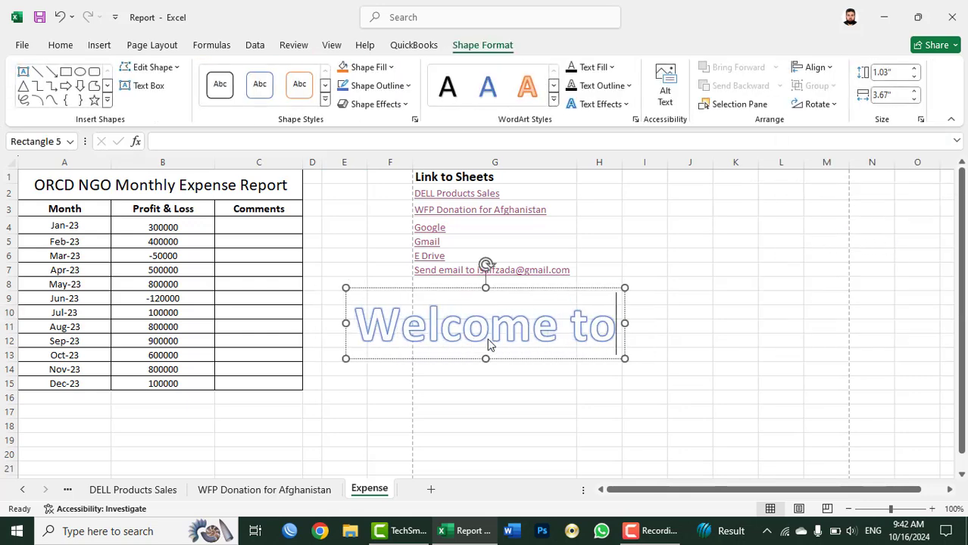
pyautogui.write(' Afghanistan')
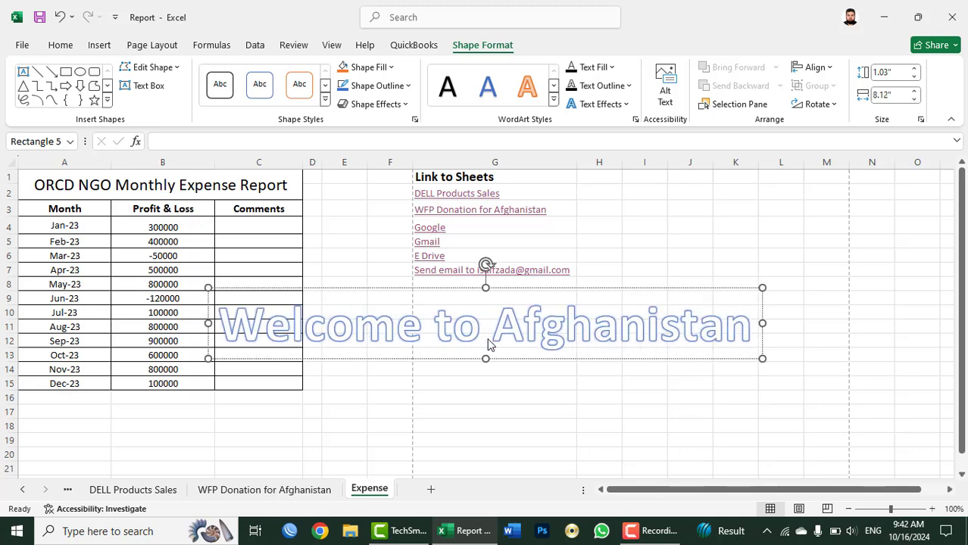
pyautogui.click(556, 287)
pyautogui.press('Delete')
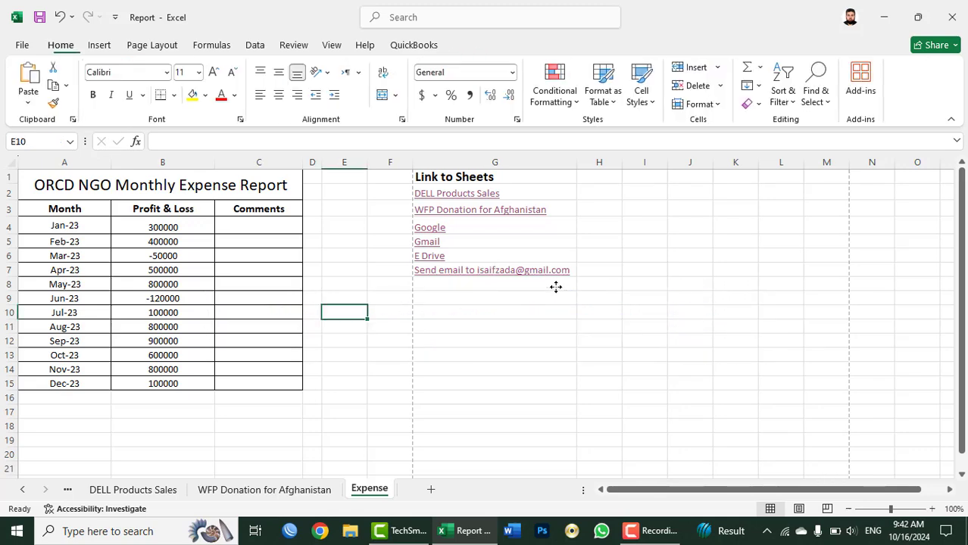
pyautogui.click(99, 44)
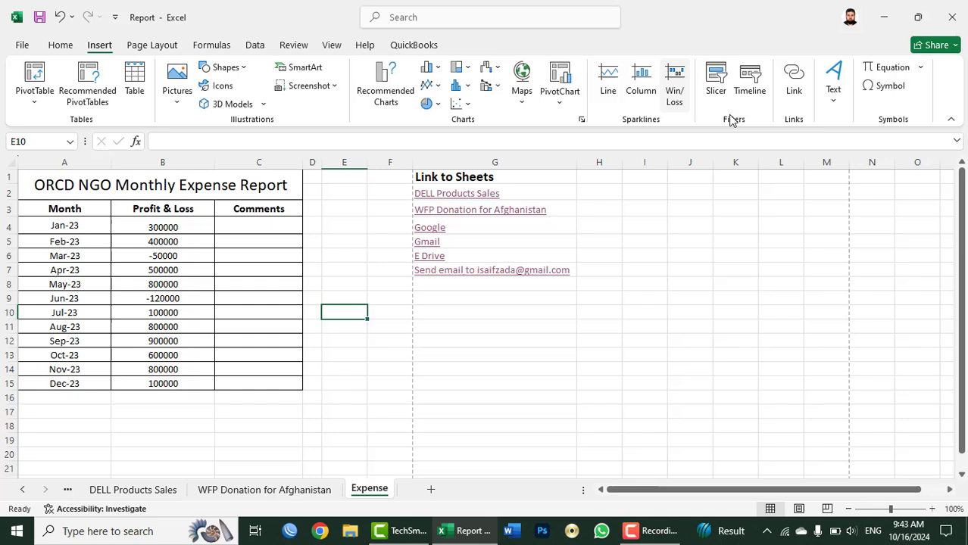
pyautogui.click(833, 84)
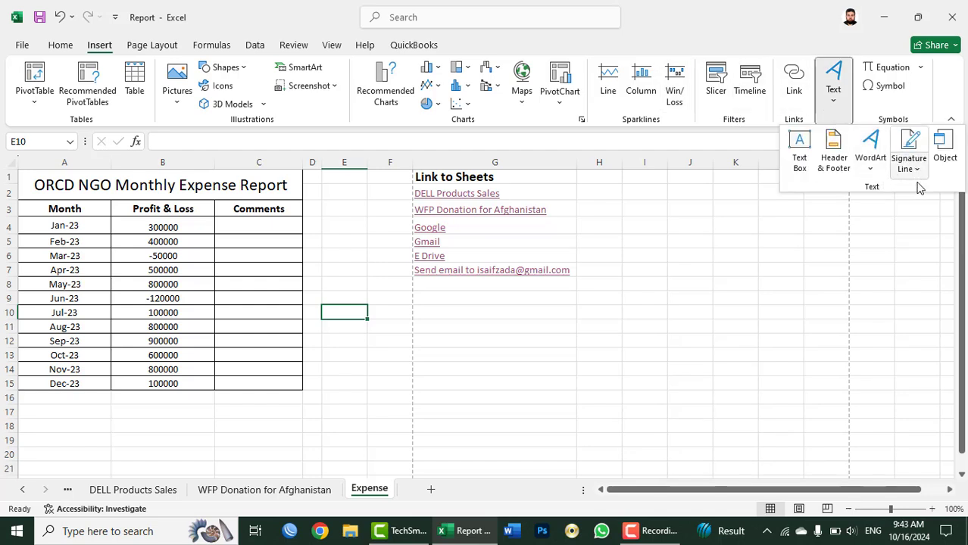
pyautogui.click(68, 399)
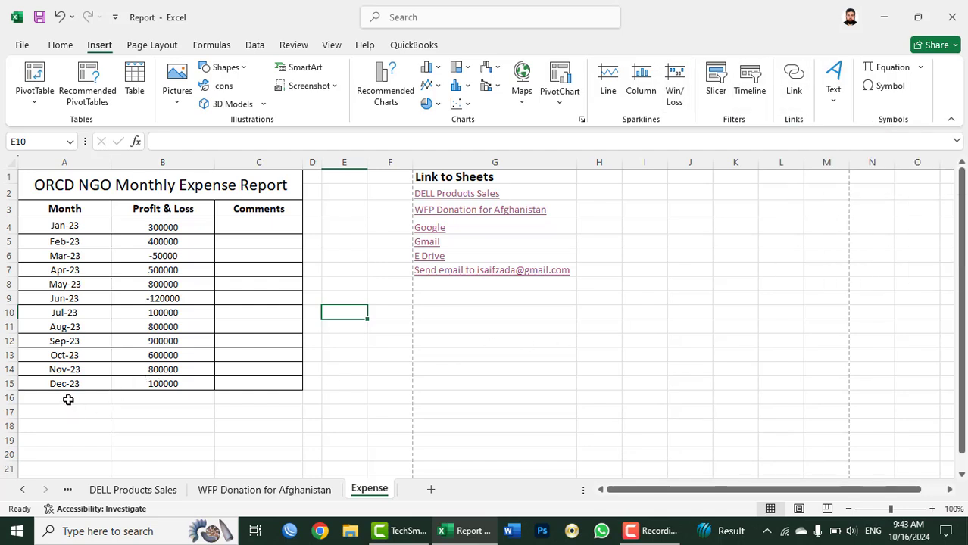
pyautogui.click(67, 398)
pyautogui.click(835, 106)
pyautogui.click(917, 168)
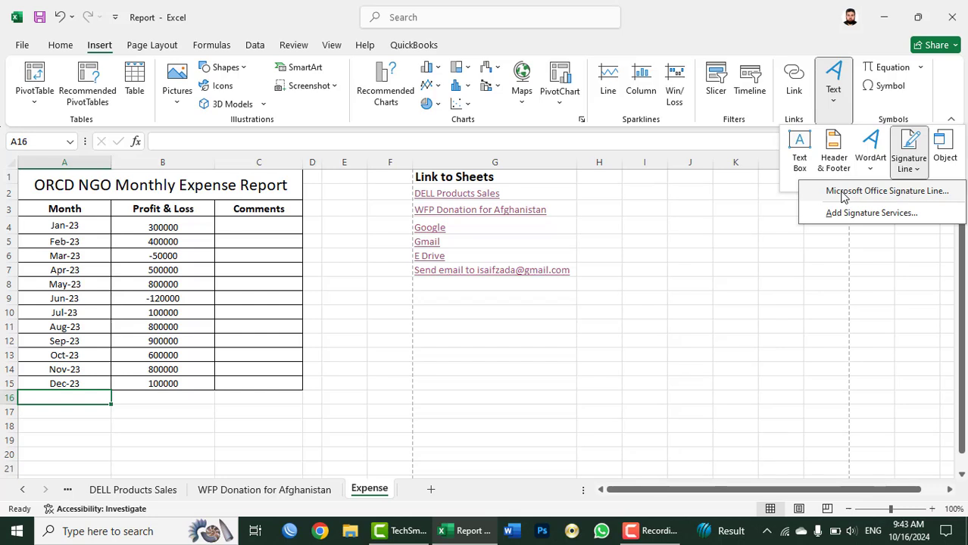
pyautogui.click(842, 193)
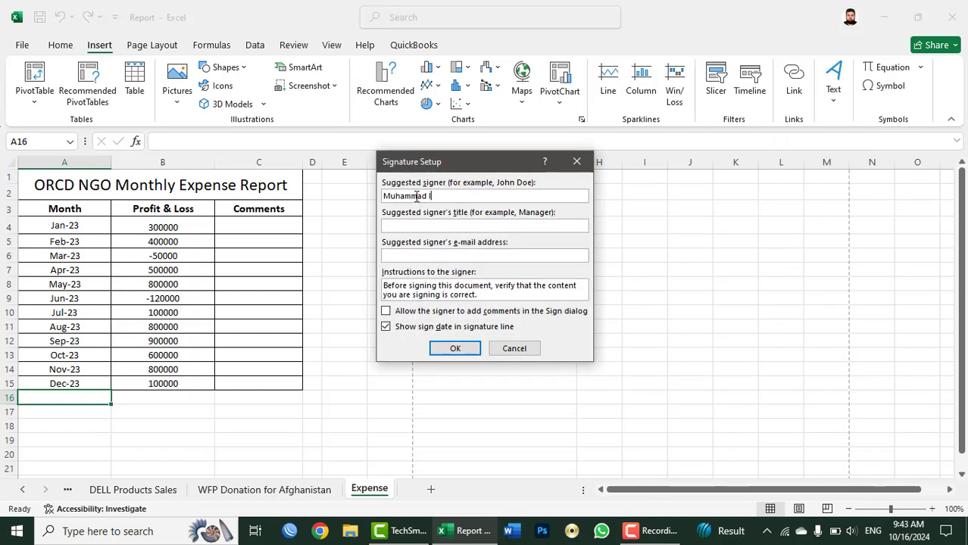
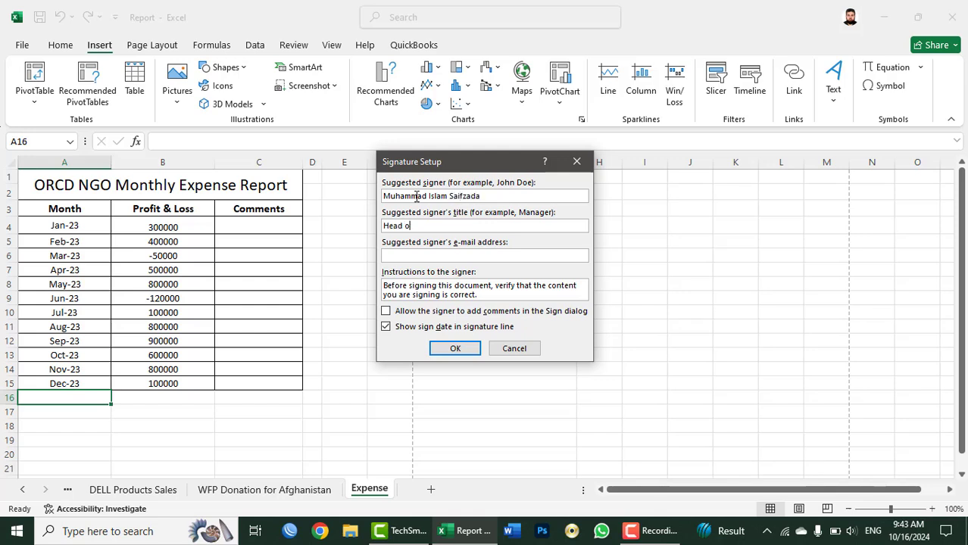
pyautogui.write('epartment')
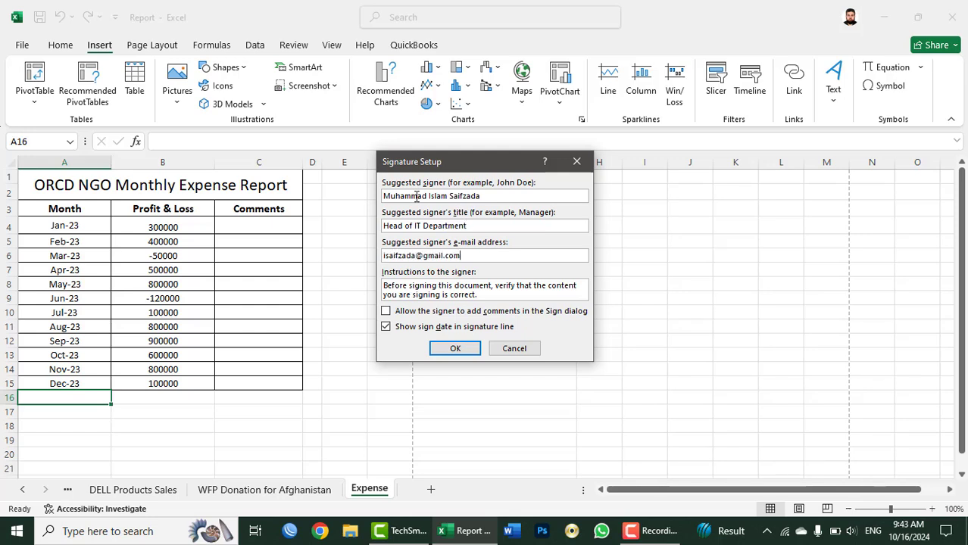
pyautogui.click(468, 354)
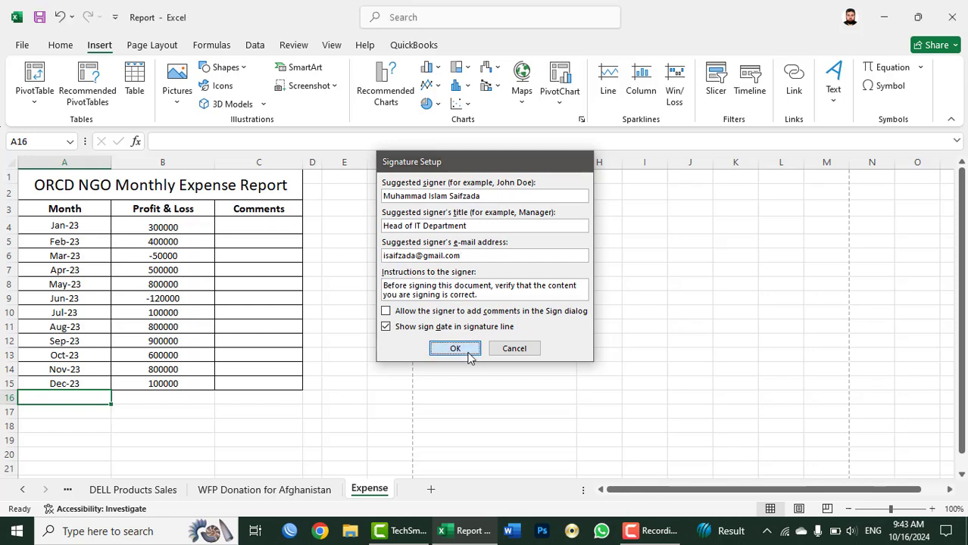
pyautogui.click(81, 433)
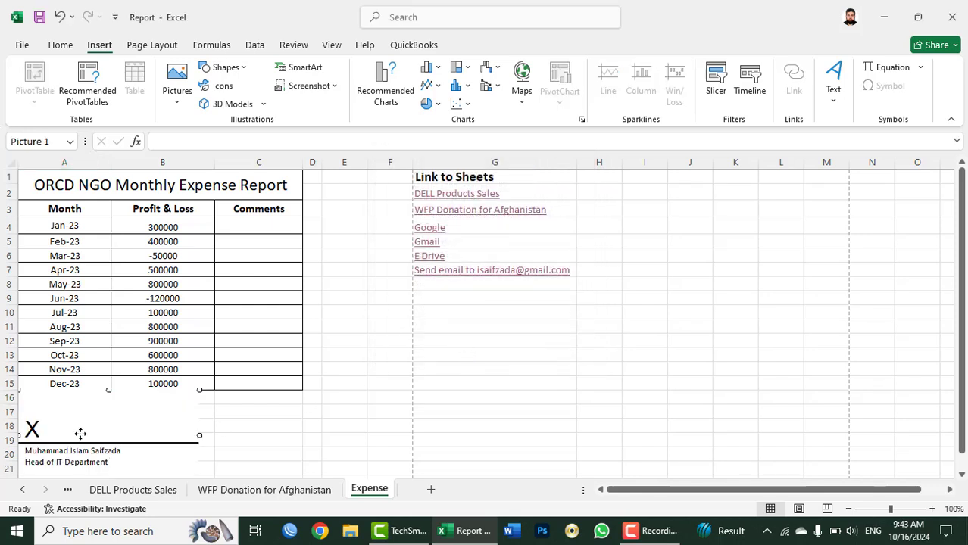
pyautogui.press('Delete')
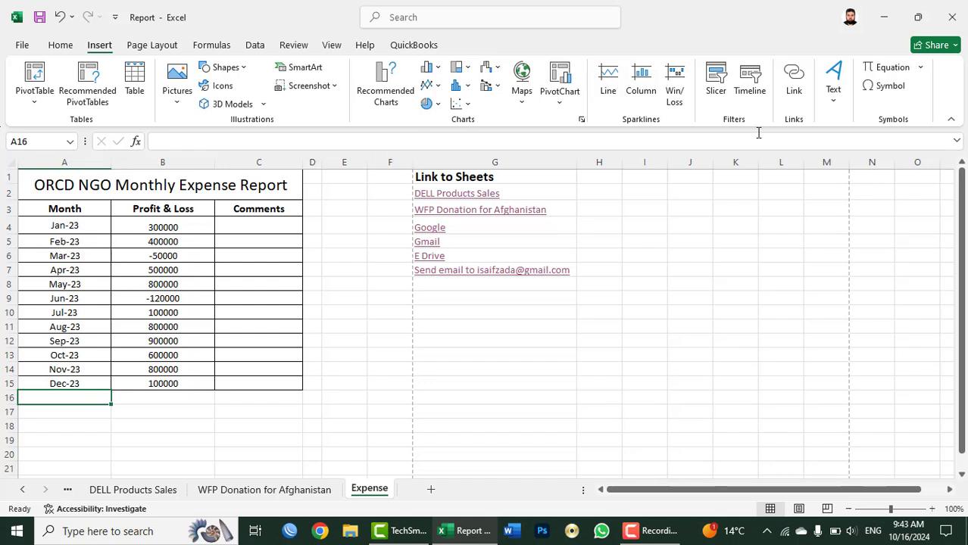
pyautogui.click(831, 106)
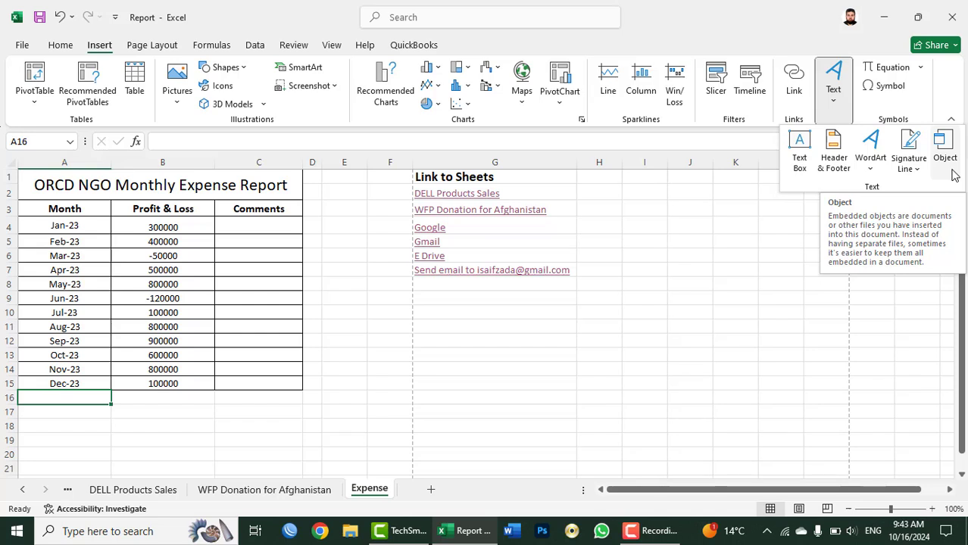
pyautogui.click(945, 151)
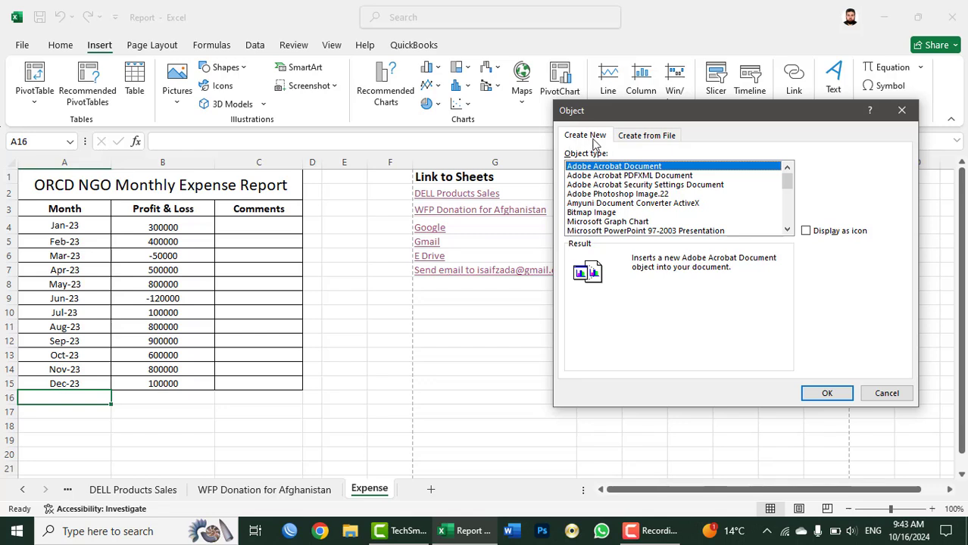
pyautogui.click(787, 229)
pyautogui.click(787, 230)
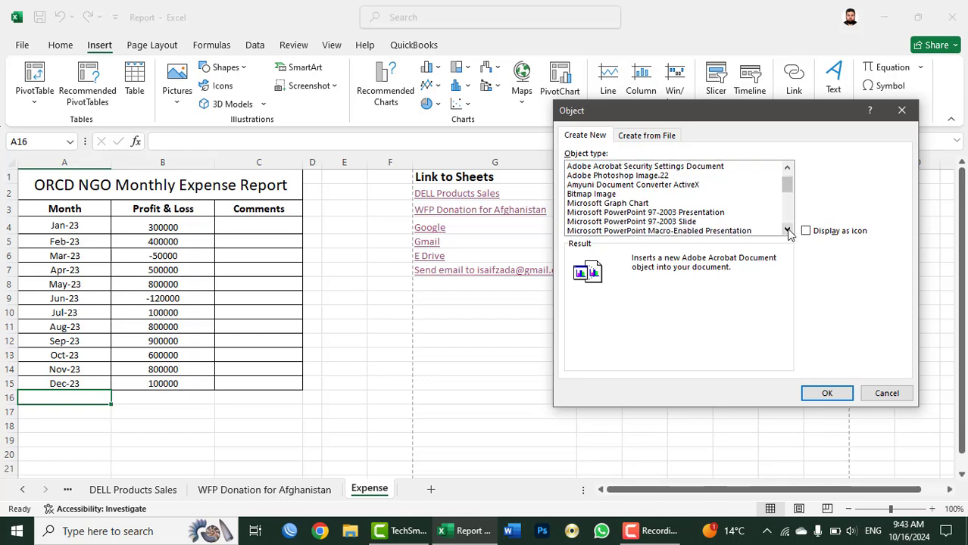
pyautogui.click(787, 230)
pyautogui.click(787, 229)
pyautogui.click(787, 230)
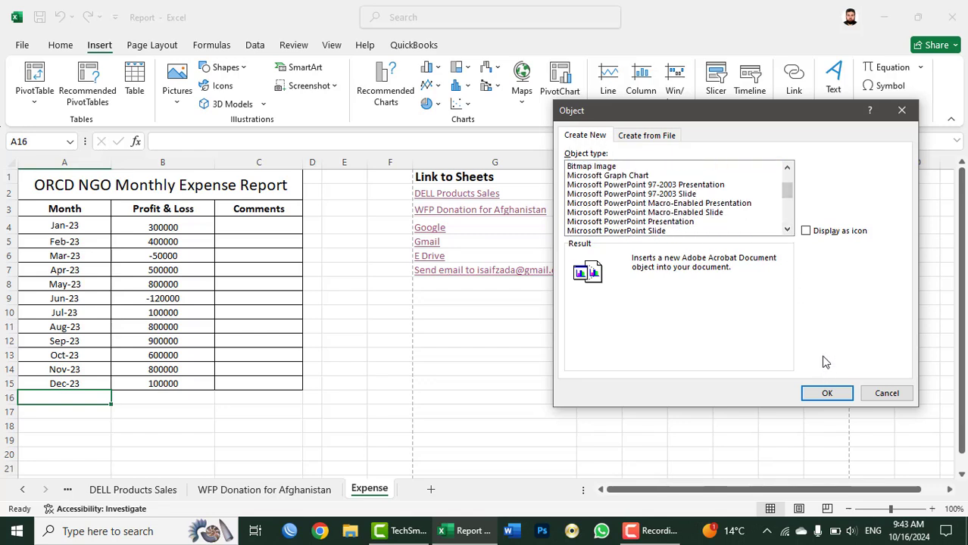
pyautogui.moveTo(788, 190); pyautogui.dragTo(729, 168)
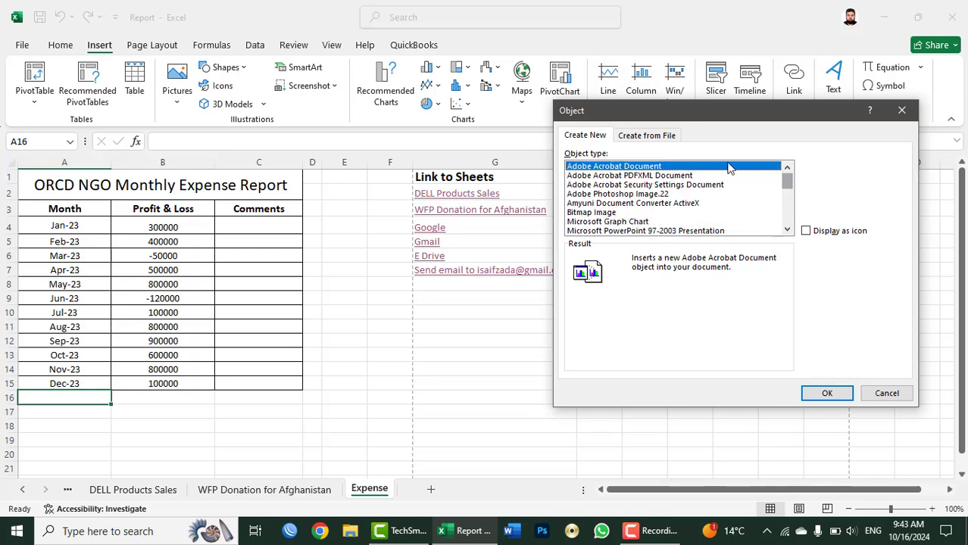
pyautogui.click(650, 136)
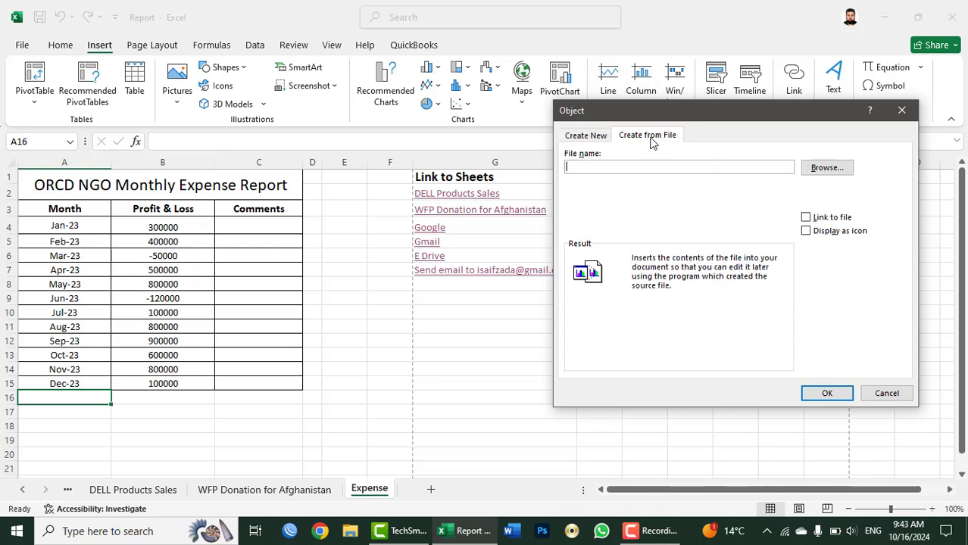
pyautogui.click(825, 168)
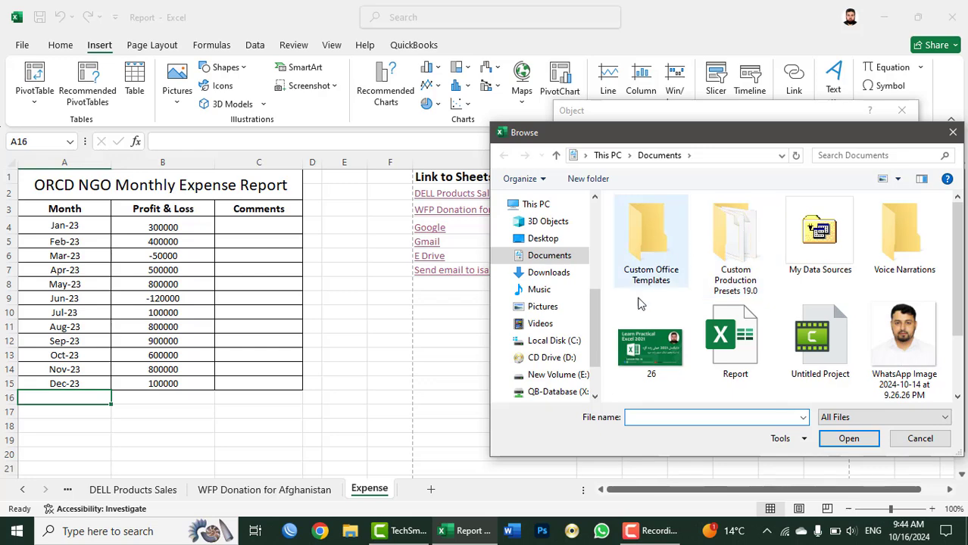
pyautogui.moveTo(959, 303); pyautogui.dragTo(961, 399)
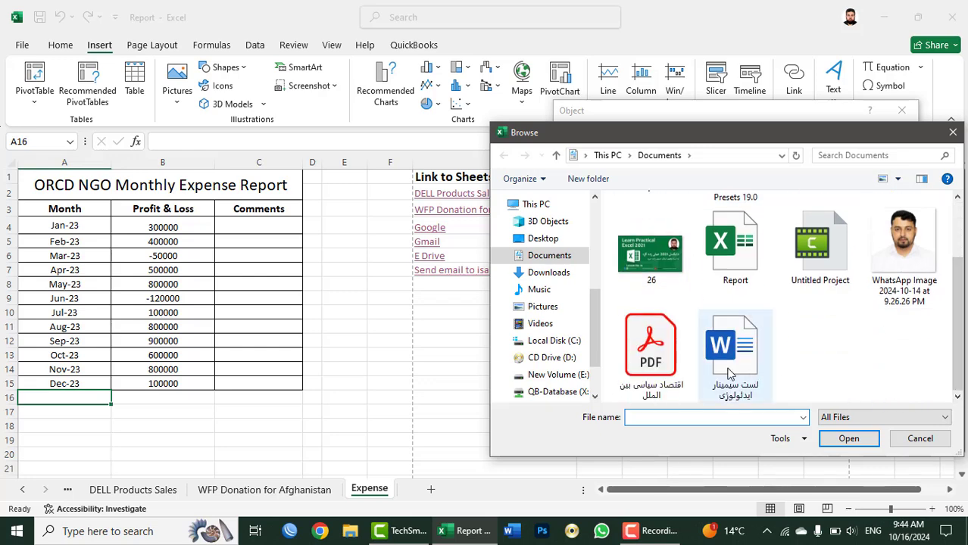
pyautogui.doubleClick(659, 366)
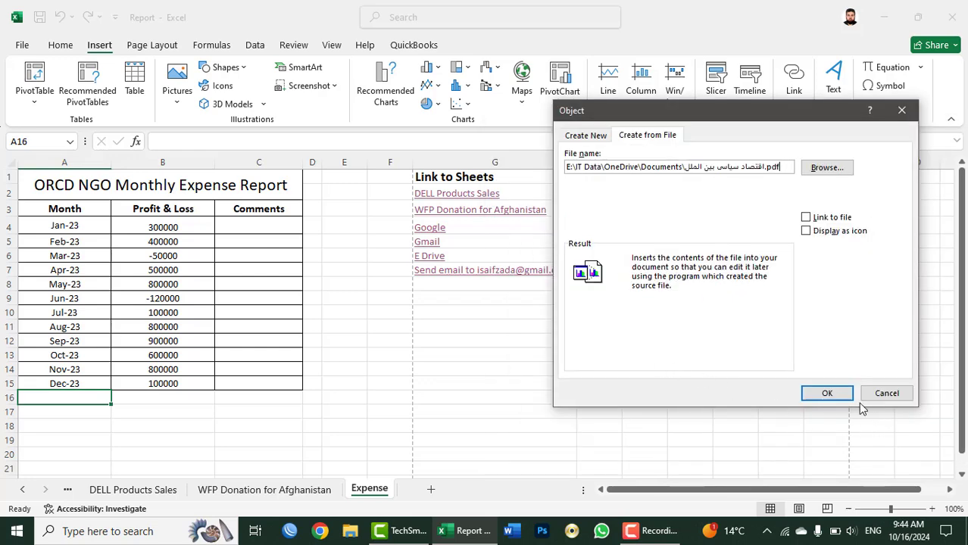
pyautogui.click(822, 218)
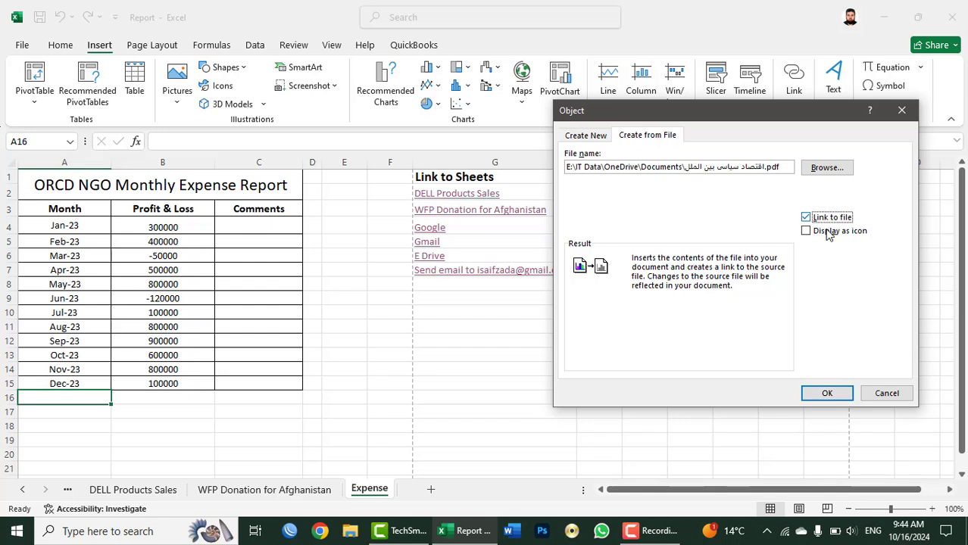
pyautogui.click(827, 231)
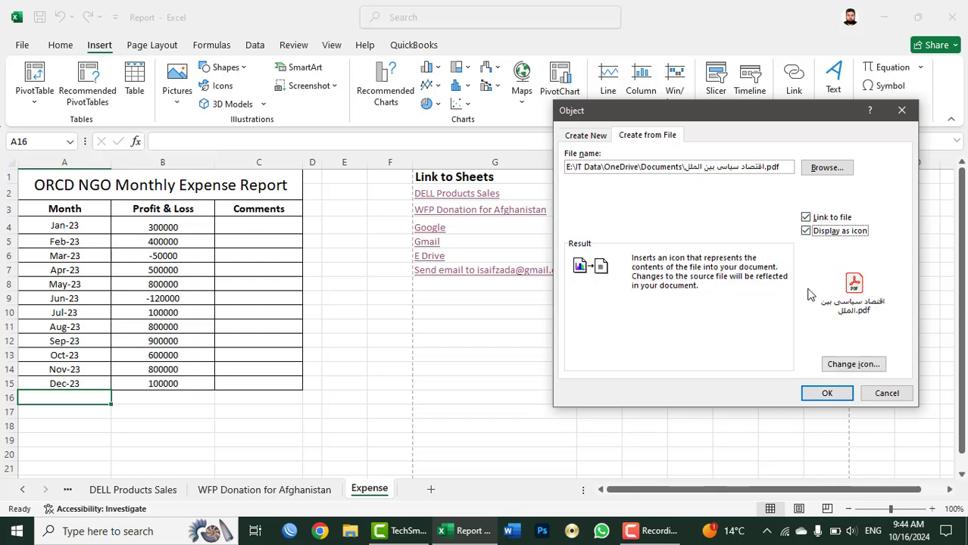
pyautogui.click(827, 393)
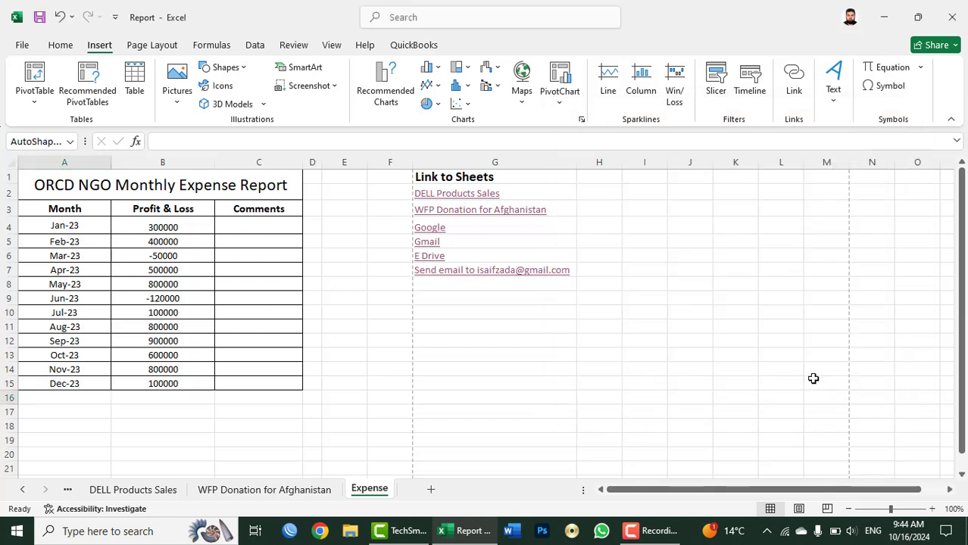
pyautogui.moveTo(53, 421); pyautogui.dragTo(615, 209)
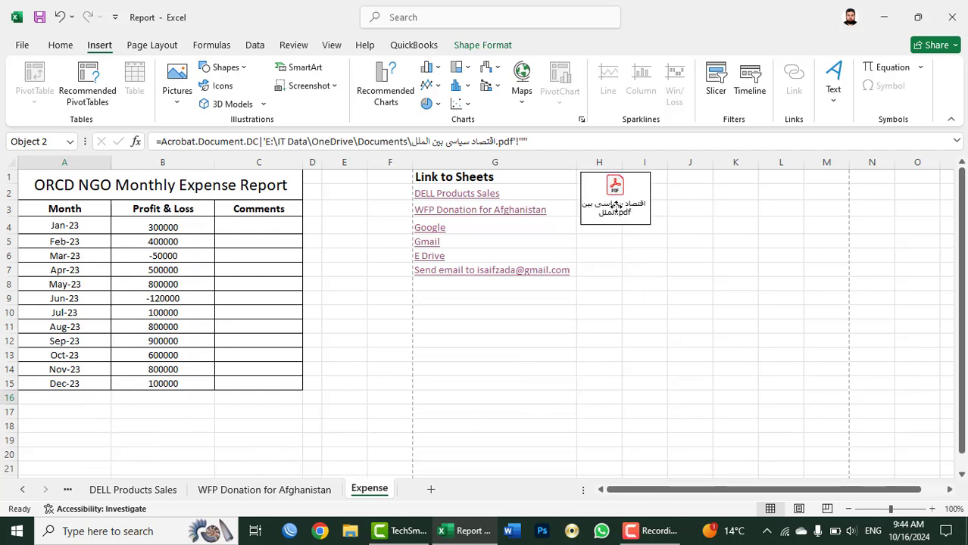
pyautogui.press('Escape')
pyautogui.click(617, 209)
pyautogui.doubleClick(617, 208)
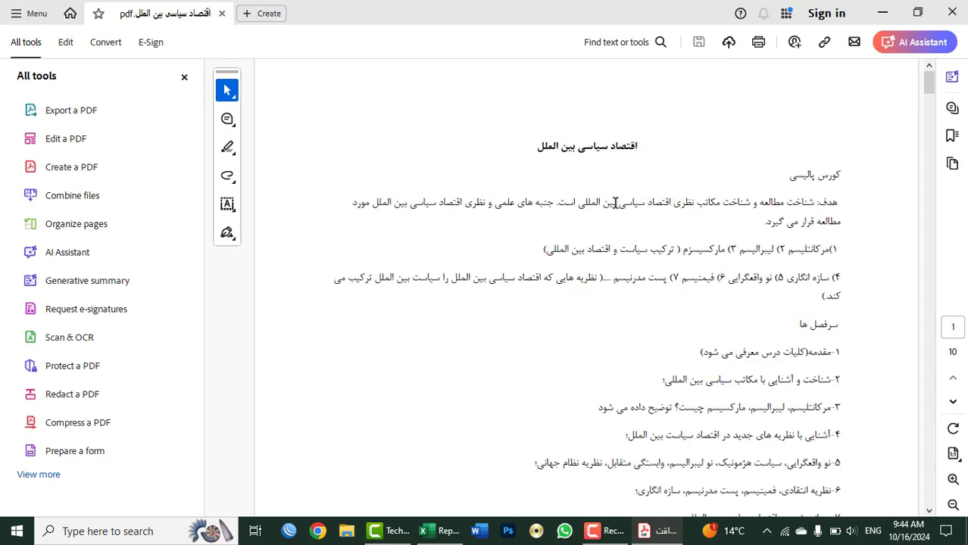
pyautogui.click(955, 13)
# Delete the embedded PDF icon and open the Symbol dialog for cell H1
pyautogui.press('Delete')
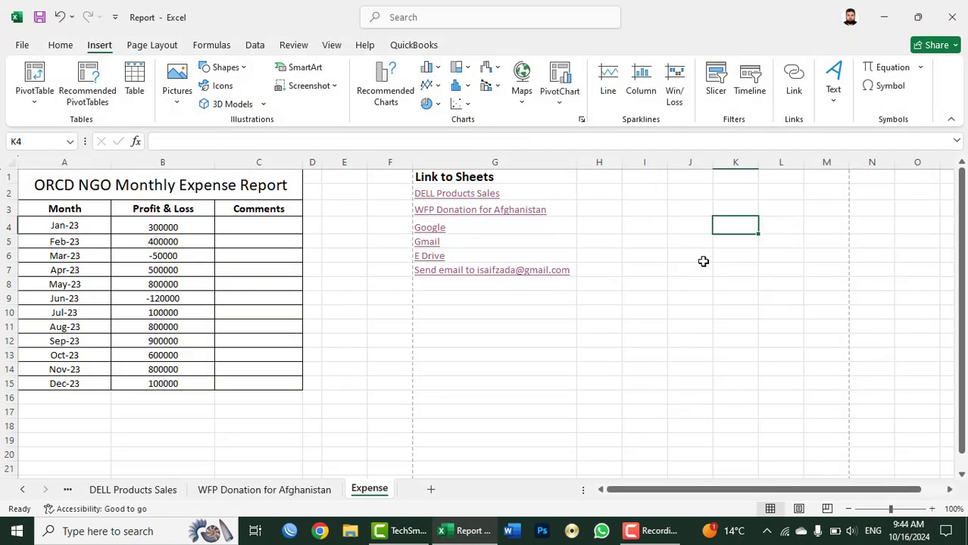
pyautogui.click(594, 178)
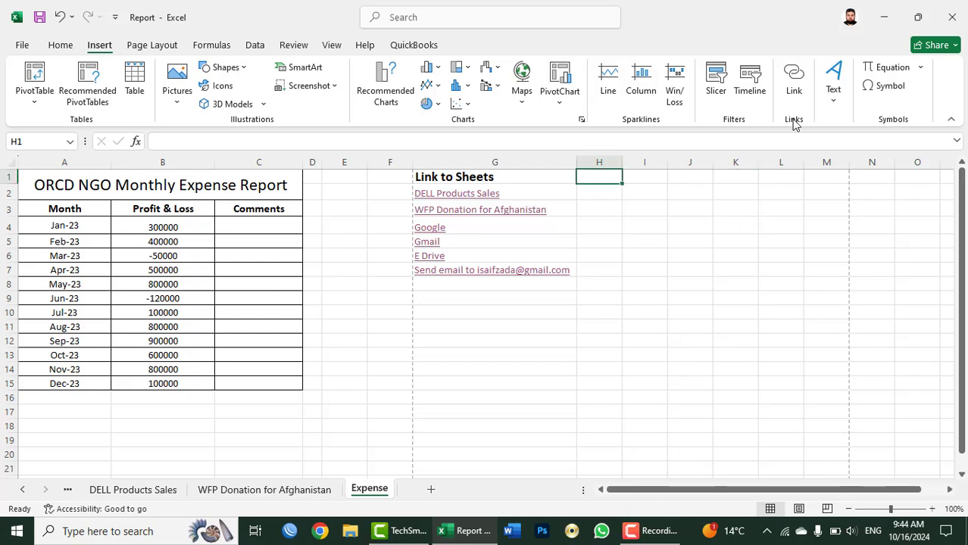
pyautogui.click(890, 85)
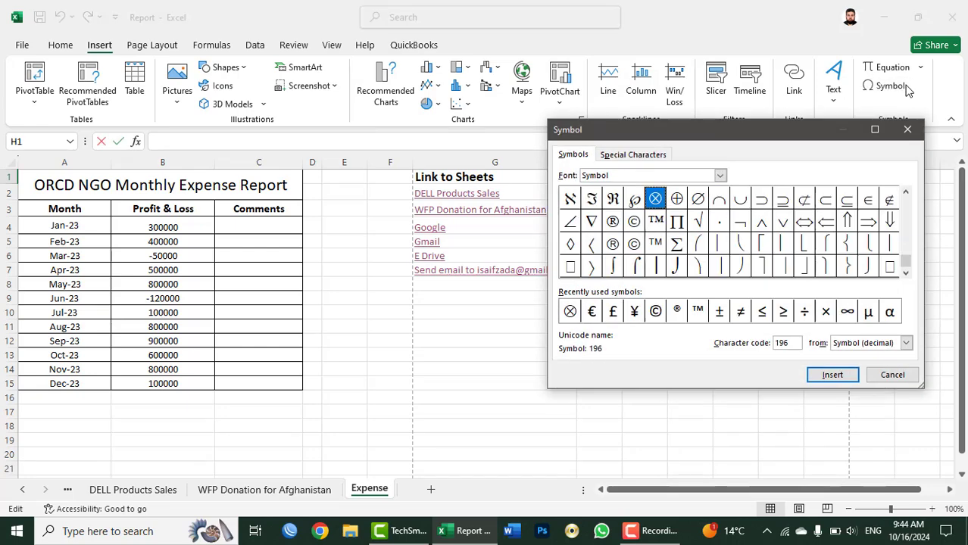
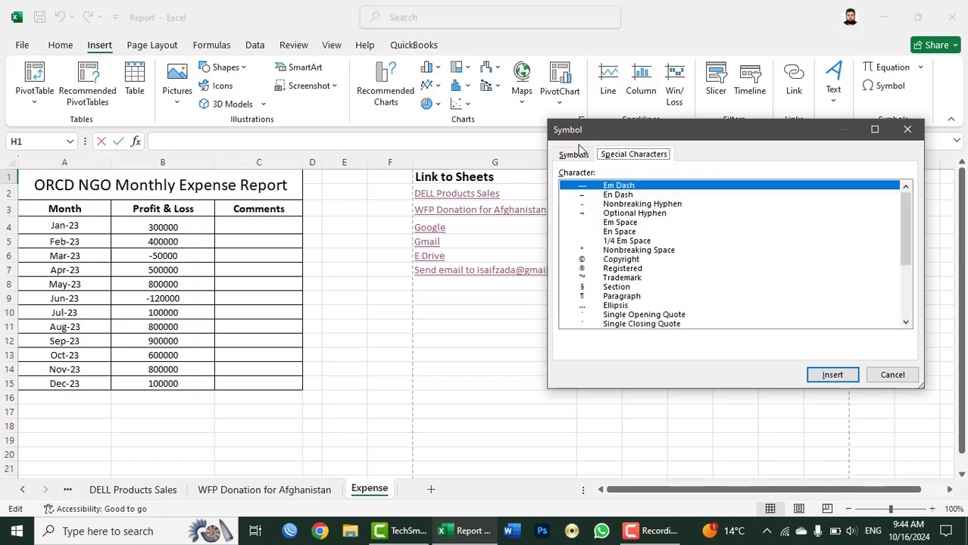
# Close the Symbol picker without inserting a symbol, and select cell I1
pyautogui.click(573, 156)
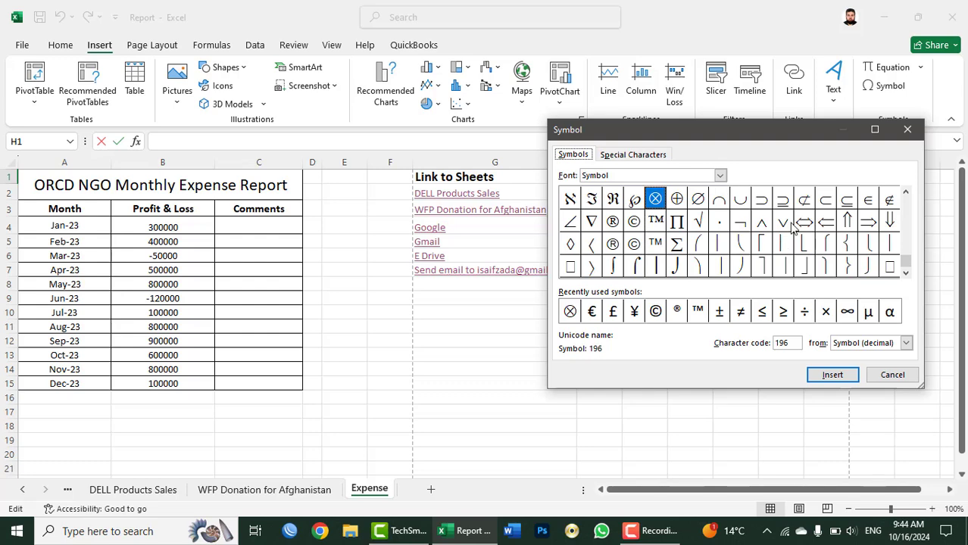
pyautogui.click(892, 375)
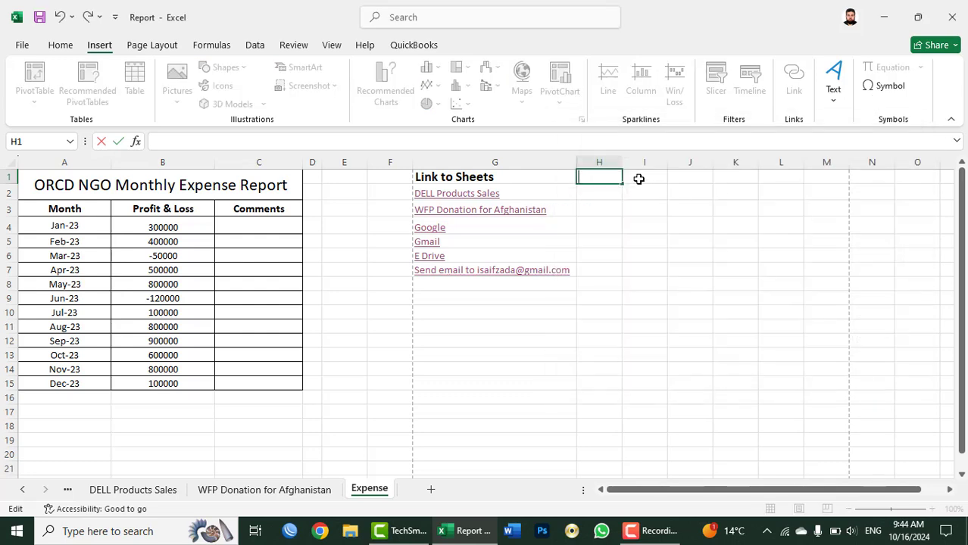
pyautogui.click(648, 179)
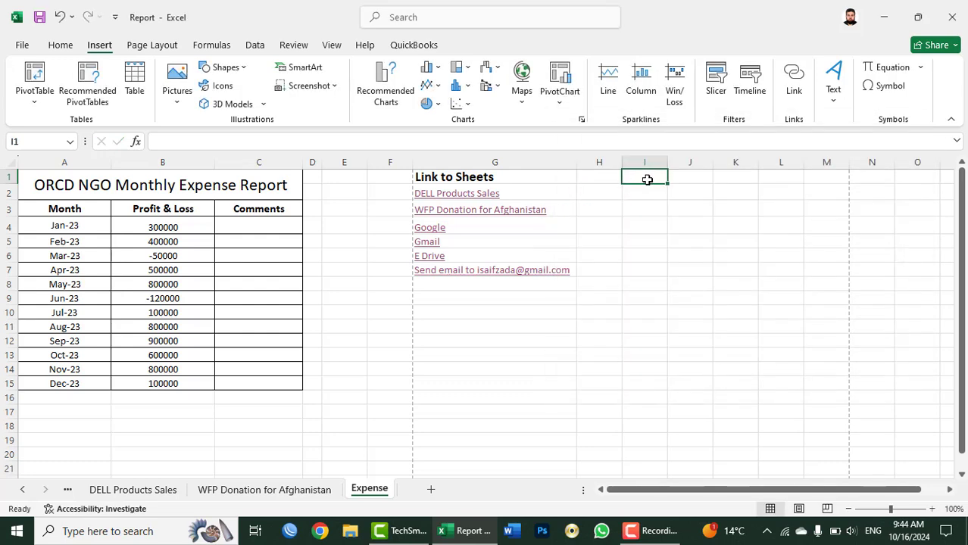
# Insert the built-in Quadratic Formula equation and widen its box so the formula fits
pyautogui.click(921, 68)
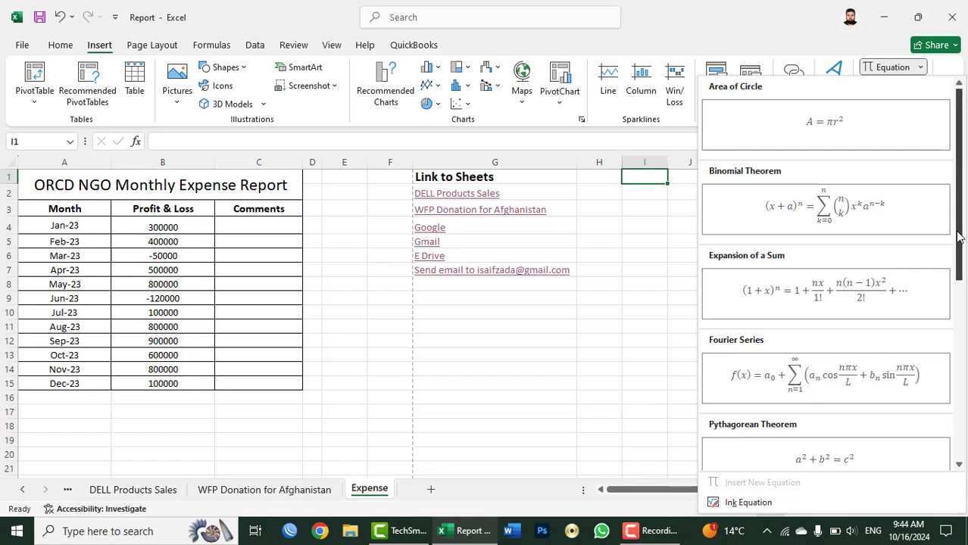
pyautogui.moveTo(960, 237)
pyautogui.mouseDown()
pyautogui.moveTo(959, 301)
pyautogui.moveTo(922, 324)
pyautogui.mouseUp()
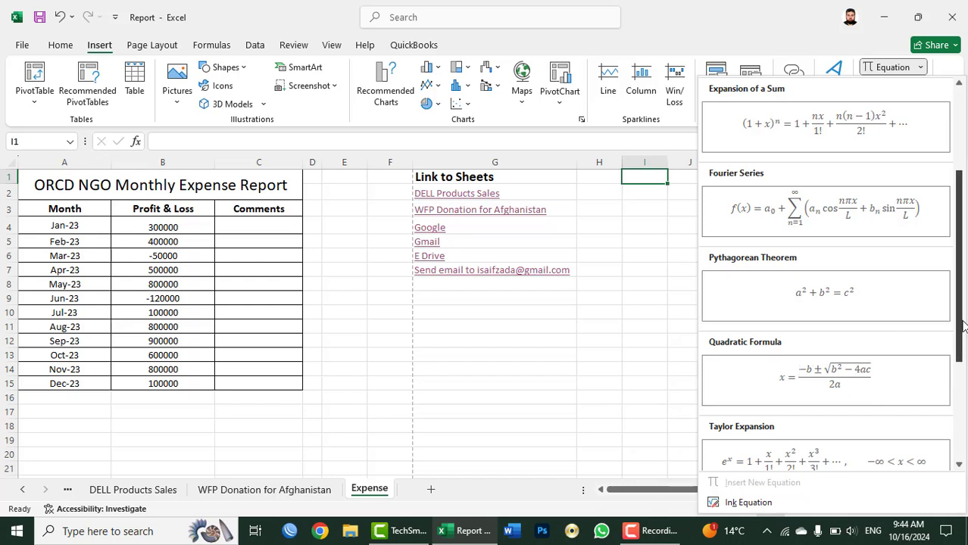
pyautogui.scroll(-2, 962, 330)
pyautogui.scroll(-1, 962, 331)
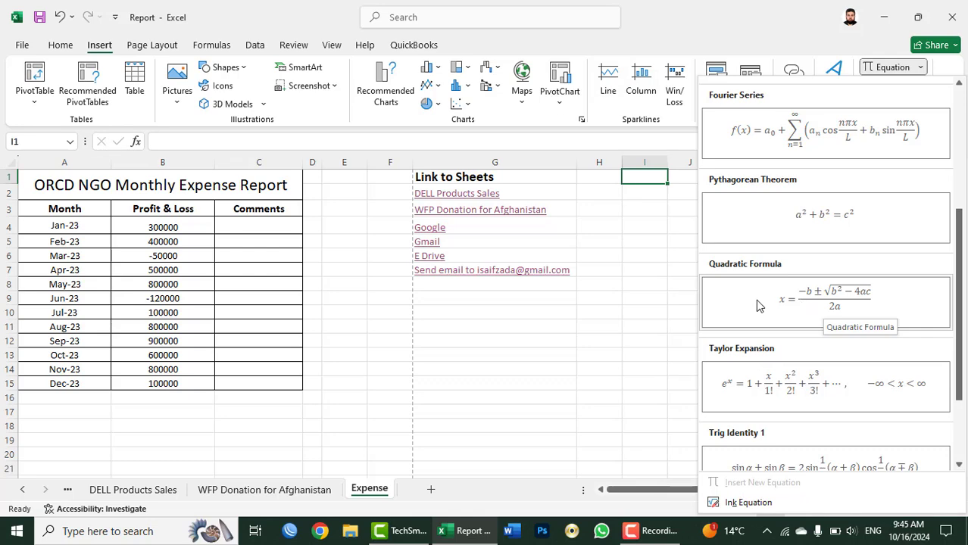
pyautogui.click(823, 309)
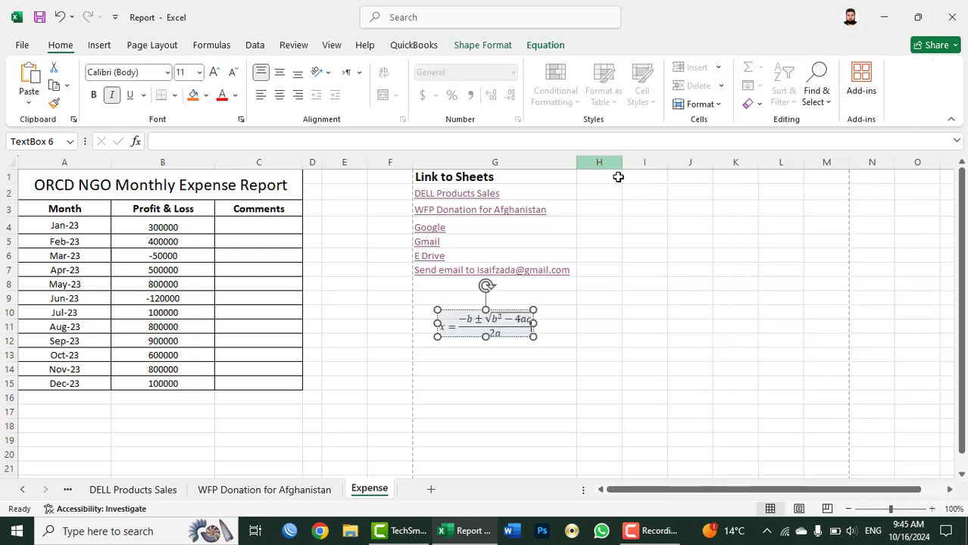
pyautogui.moveTo(536, 337); pyautogui.dragTo(631, 347)
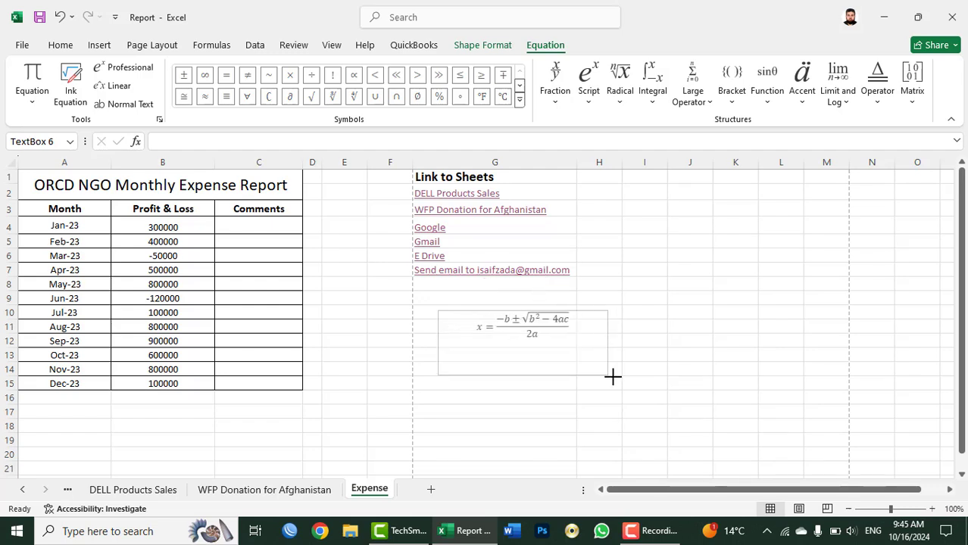
pyautogui.click(655, 274)
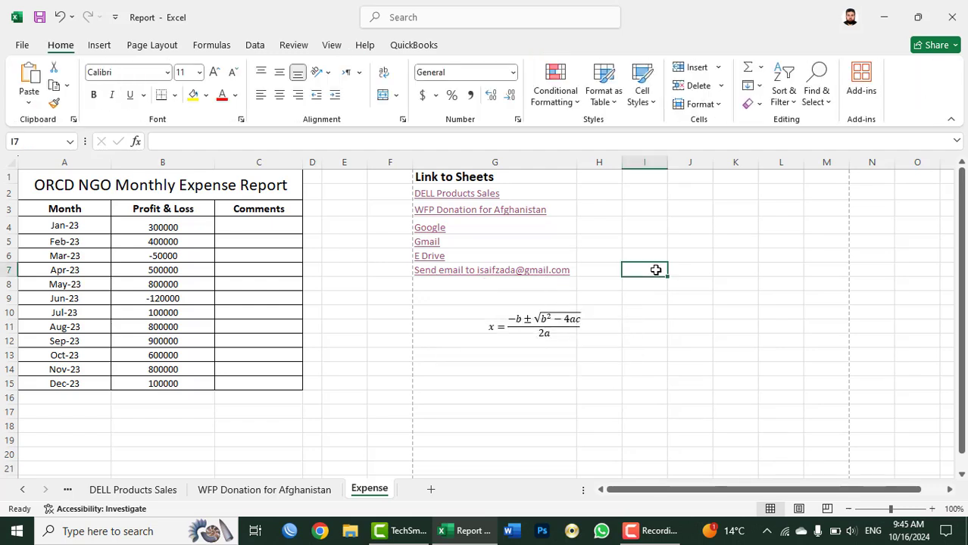
pyautogui.click(639, 175)
# Insert a blank equation, move it up to H1–I1, then discard it
pyautogui.click(100, 45)
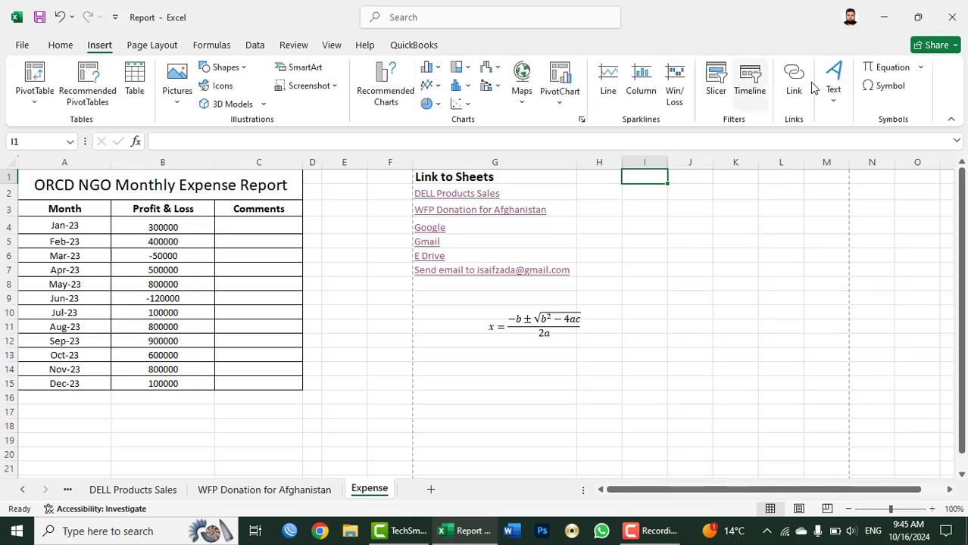
pyautogui.press('Left')
pyautogui.click(892, 68)
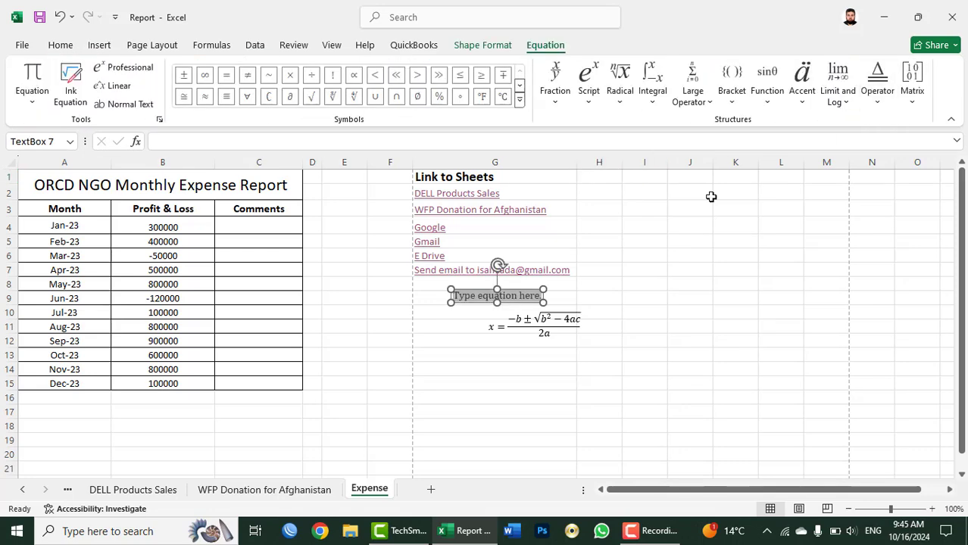
pyautogui.moveTo(480, 301); pyautogui.dragTo(608, 183)
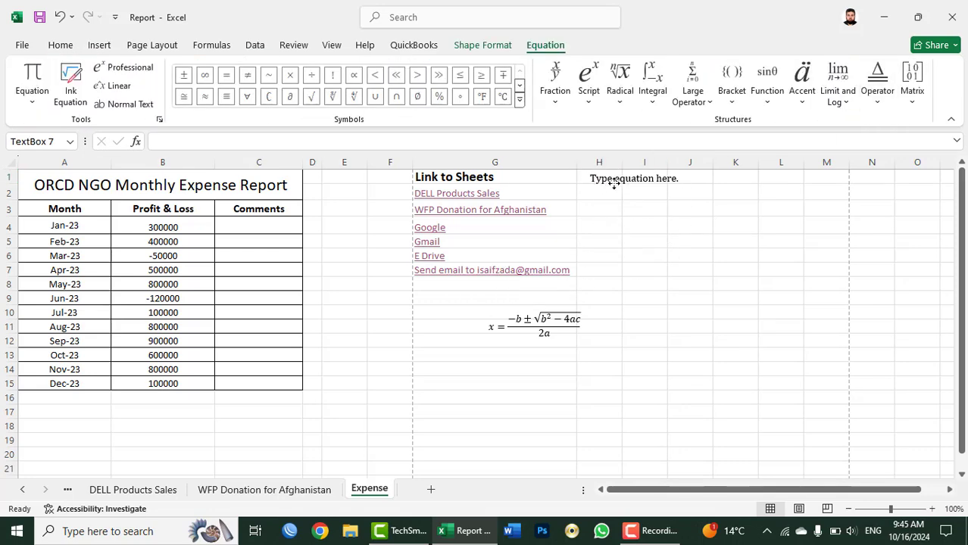
pyautogui.click(610, 187)
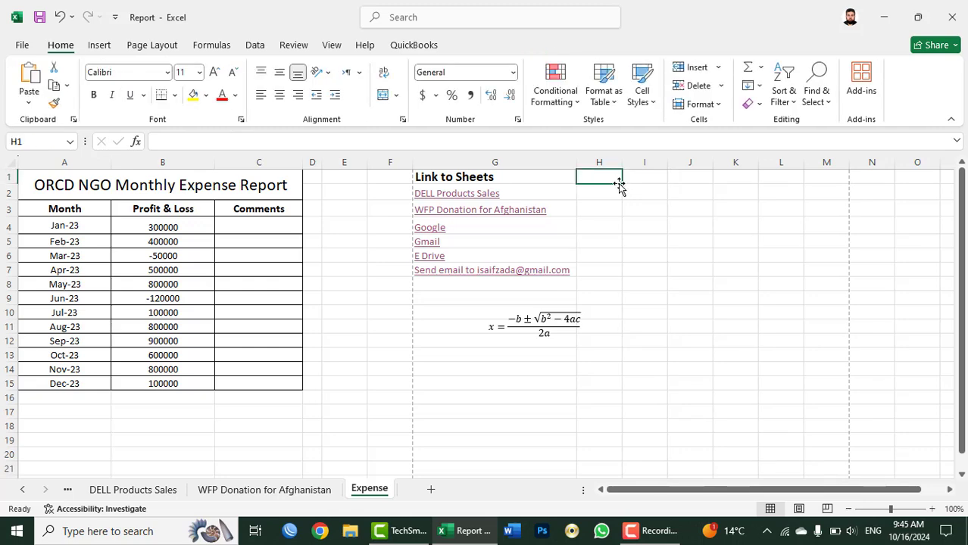
# Insert another blank equation at H1–I1 and start editing its text
pyautogui.click(99, 44)
pyautogui.click(887, 67)
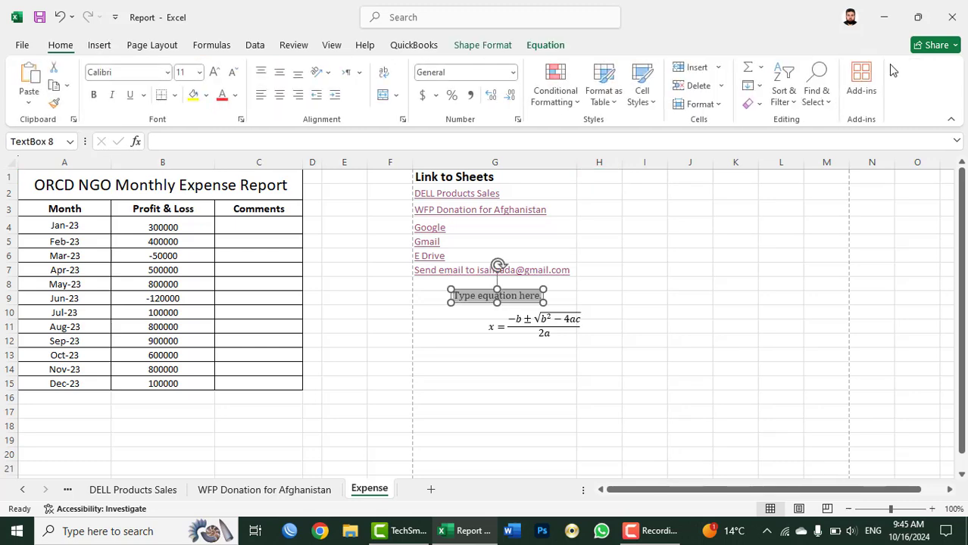
pyautogui.moveTo(529, 291)
pyautogui.mouseDown()
pyautogui.moveTo(656, 176)
pyautogui.moveTo(751, 247)
pyautogui.mouseUp()
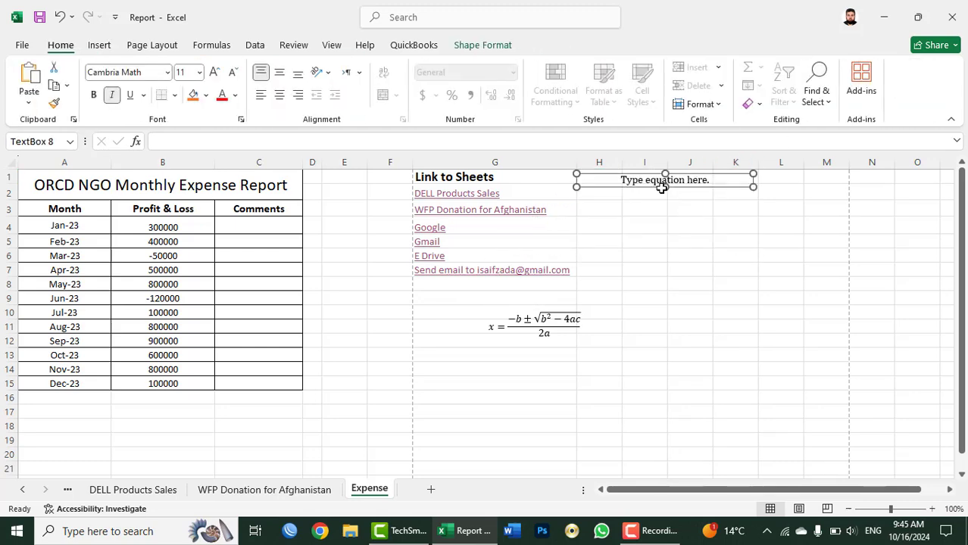
pyautogui.click(636, 180)
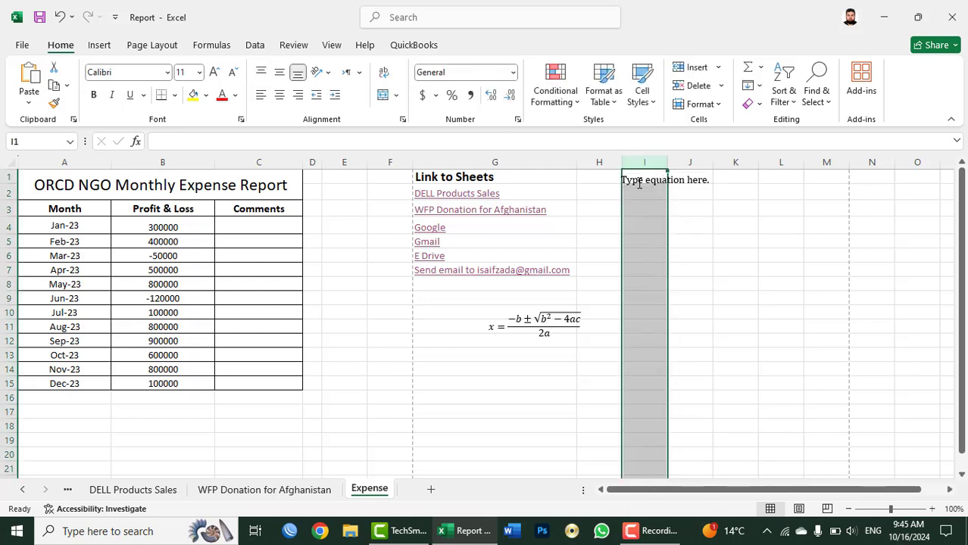
pyautogui.click(649, 189)
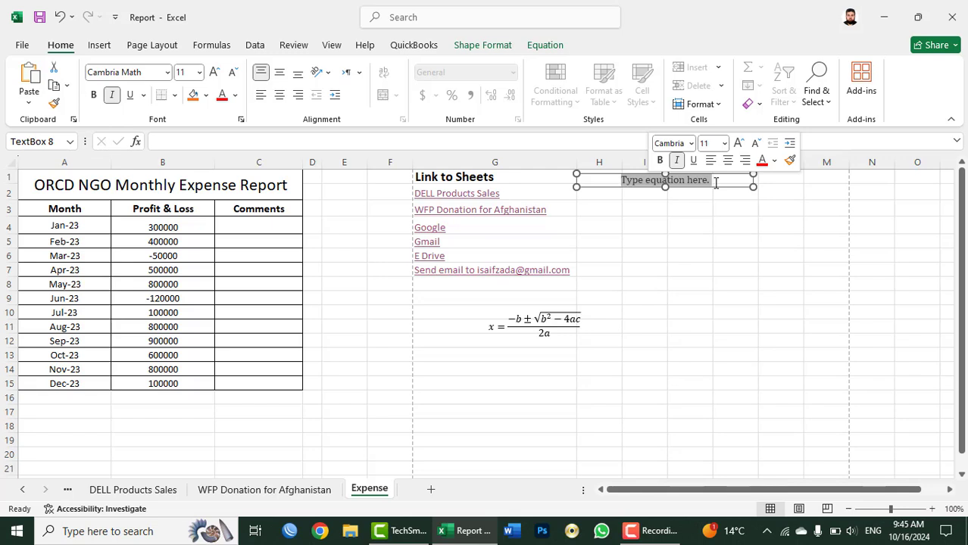
# Make the equation box taller and enter a log with base 10 and argument 10
pyautogui.click(545, 46)
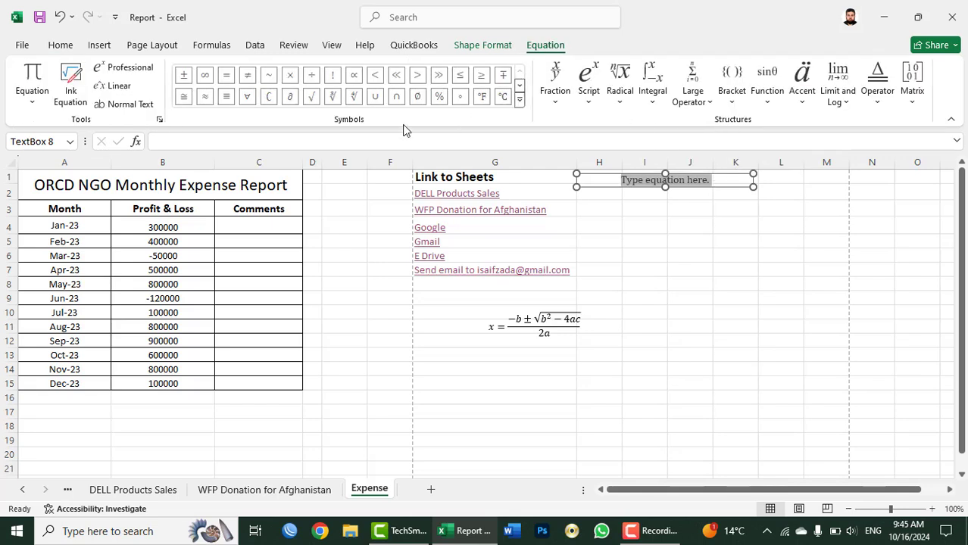
pyautogui.click(518, 99)
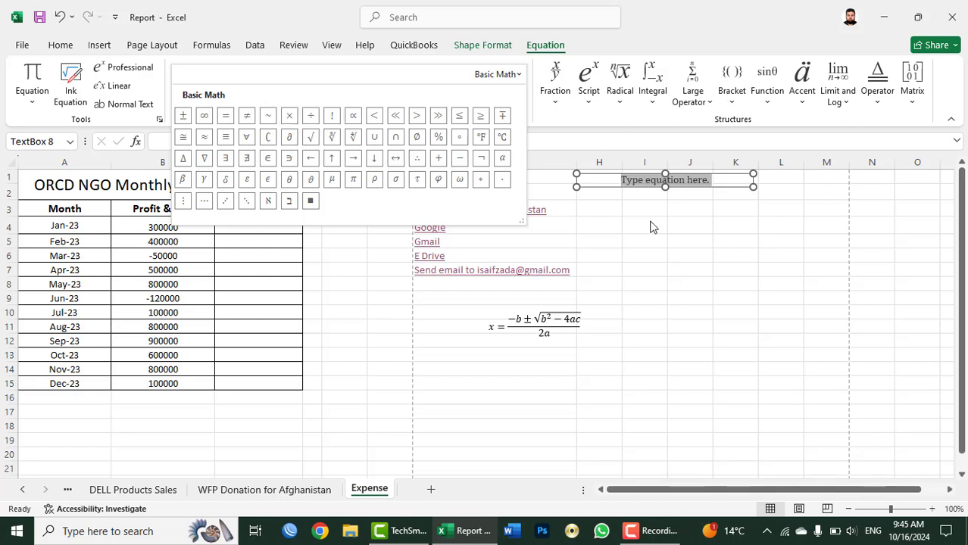
pyautogui.click(839, 97)
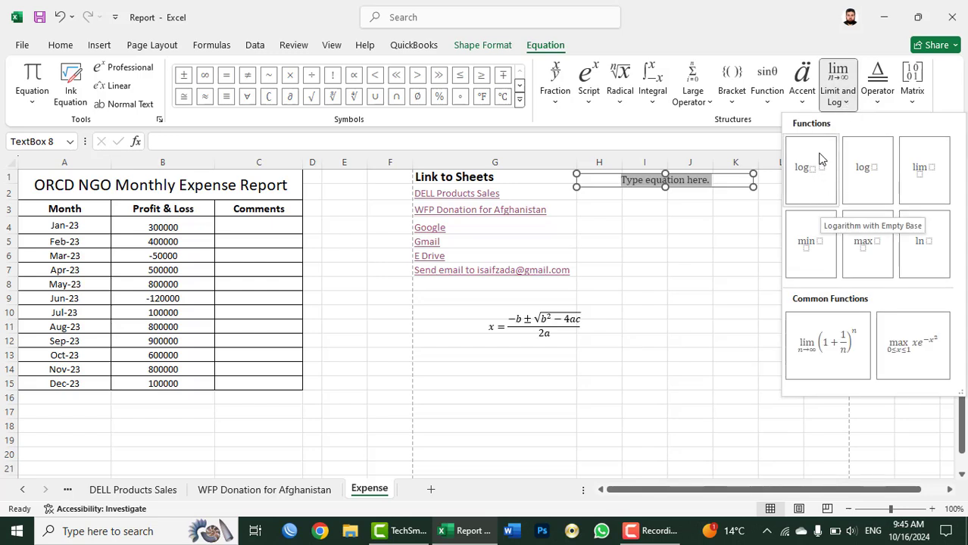
pyautogui.click(809, 184)
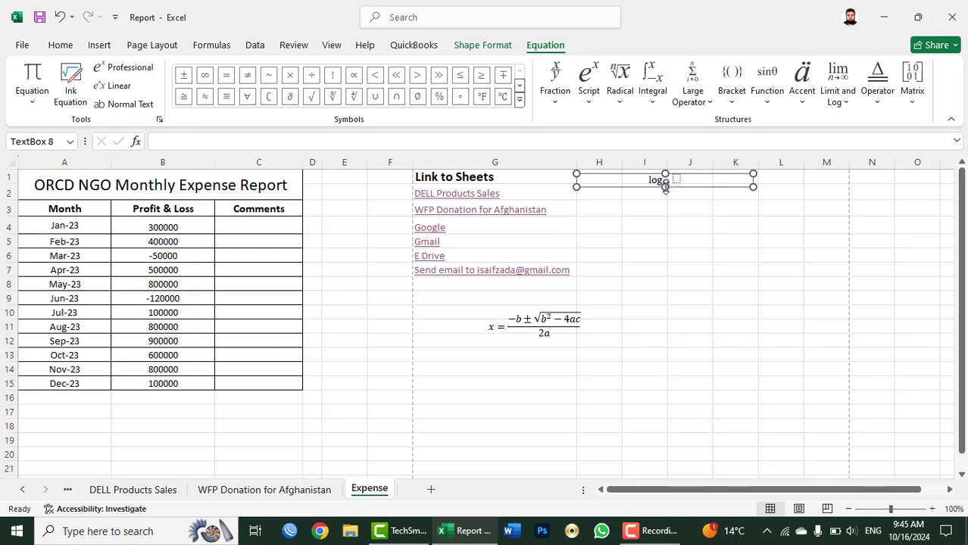
pyautogui.moveTo(664, 186); pyautogui.dragTo(665, 224)
pyautogui.click(705, 217)
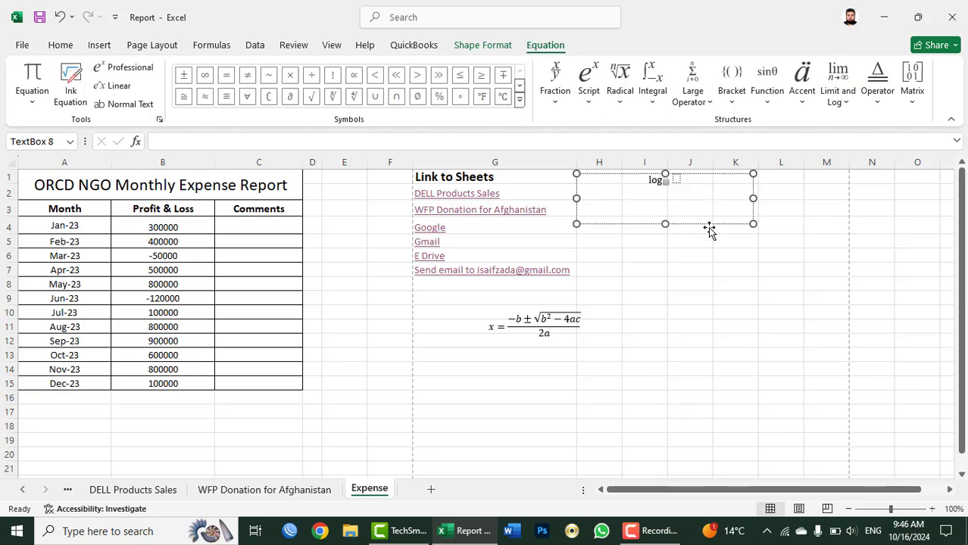
pyautogui.write('10')
pyautogui.press('Right')
pyautogui.write('10')
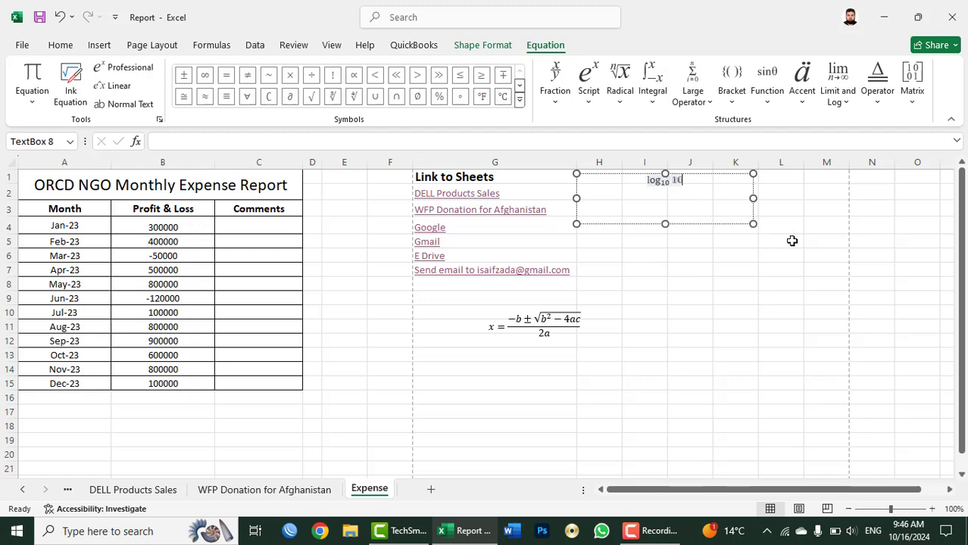
# Select the log₁₀ 10 equation box and delete it
pyautogui.click(792, 240)
pyautogui.click(674, 181)
pyautogui.click(709, 224)
pyautogui.press('Delete')
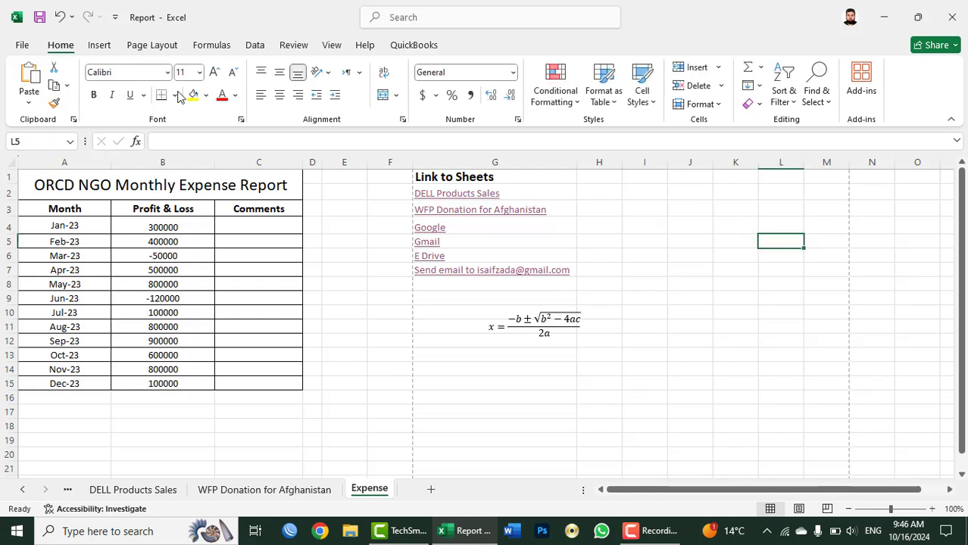
# Start an Ink Equation and move the handwriting window up and right
pyautogui.click(99, 45)
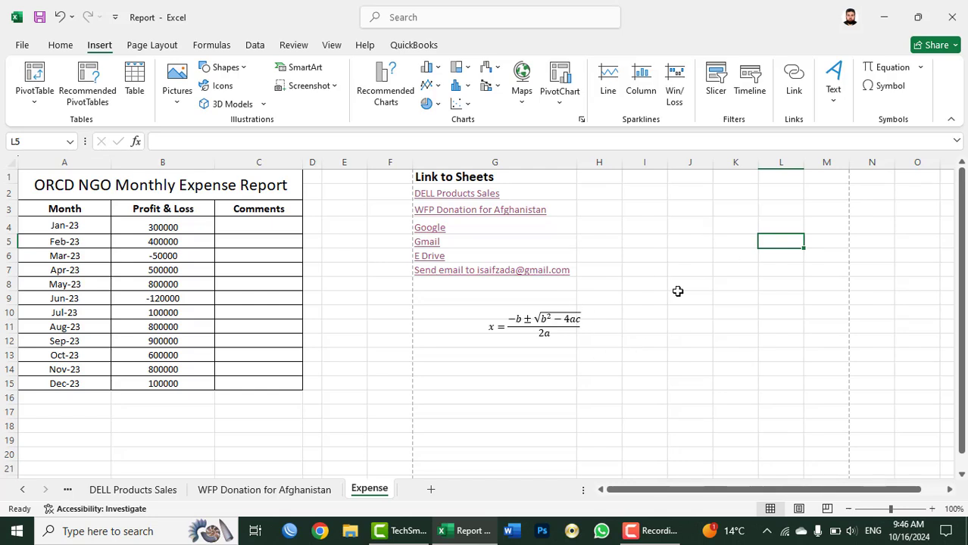
pyautogui.click(920, 67)
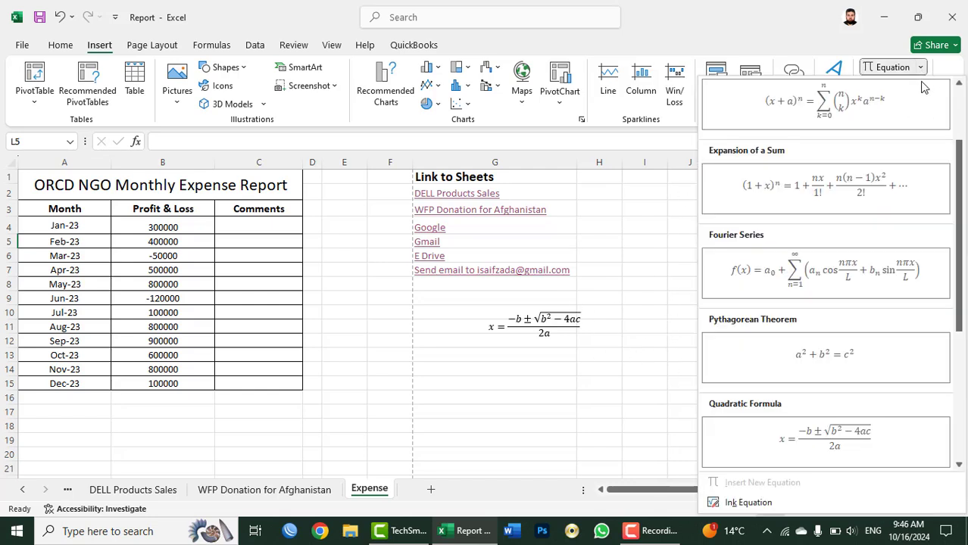
pyautogui.click(748, 503)
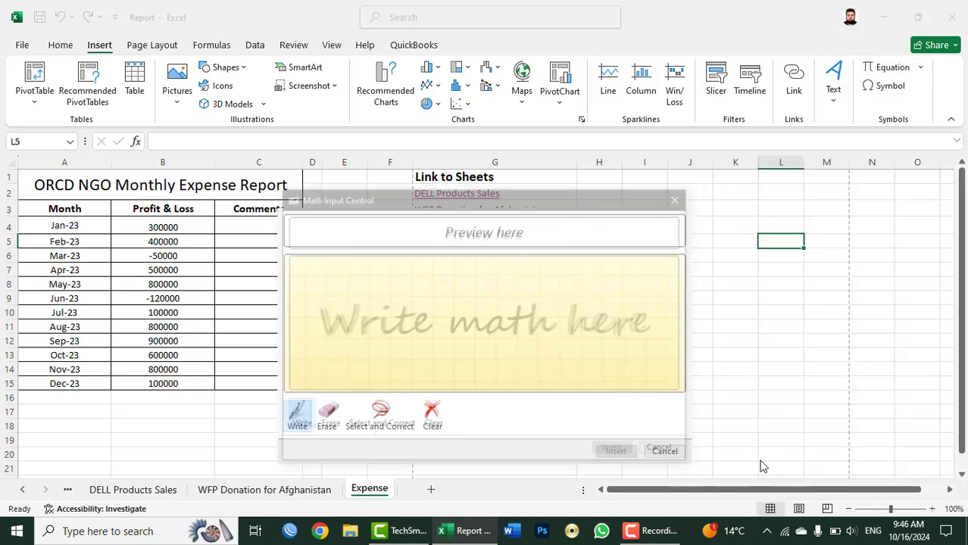
pyautogui.moveTo(587, 202); pyautogui.dragTo(854, 152)
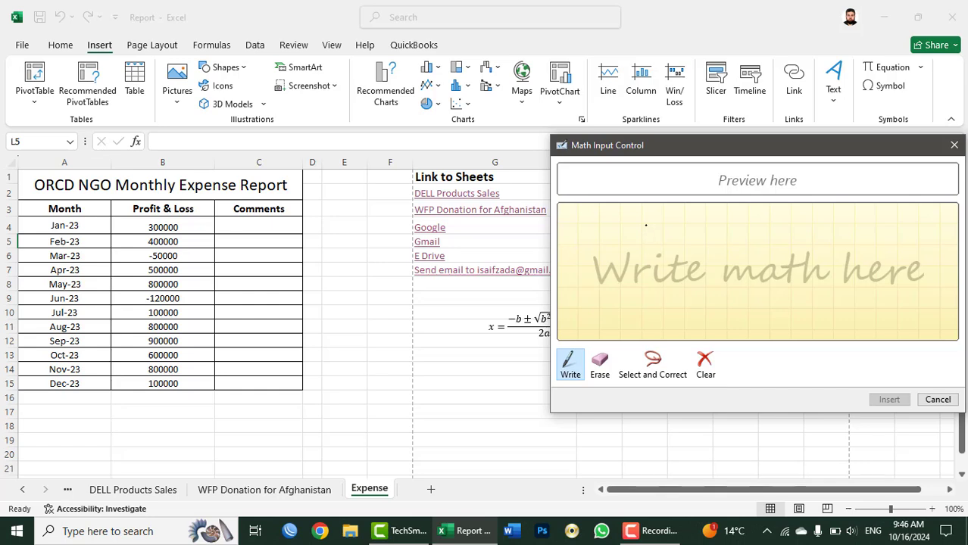
# Handwrite 'Log 10', clearing and rewriting it after a misrecognition
pyautogui.moveTo(646, 218); pyautogui.dragTo(682, 244)
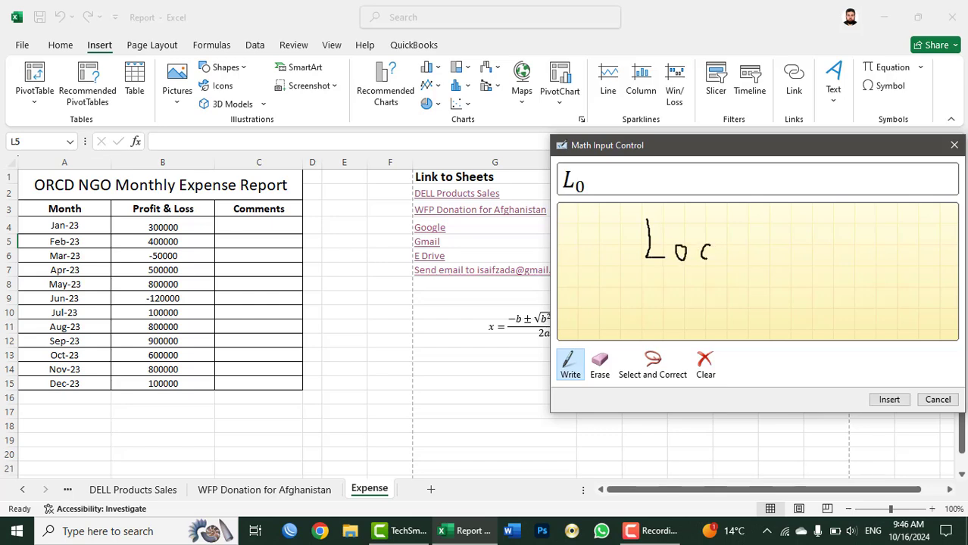
pyautogui.moveTo(703, 295)
pyautogui.mouseDown()
pyautogui.moveTo(690, 274)
pyautogui.moveTo(744, 311)
pyautogui.mouseUp()
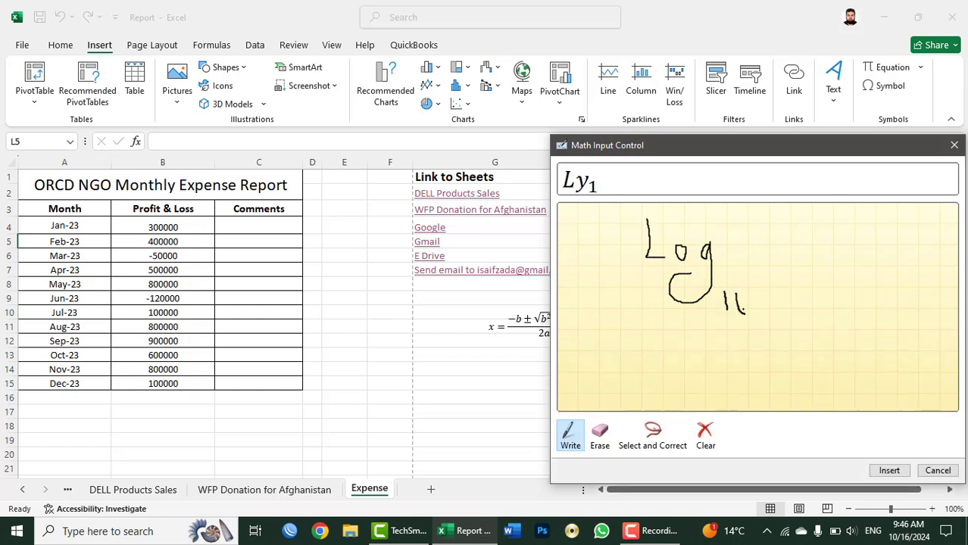
pyautogui.moveTo(743, 232); pyautogui.dragTo(755, 269)
pyautogui.moveTo(778, 228); pyautogui.dragTo(762, 257)
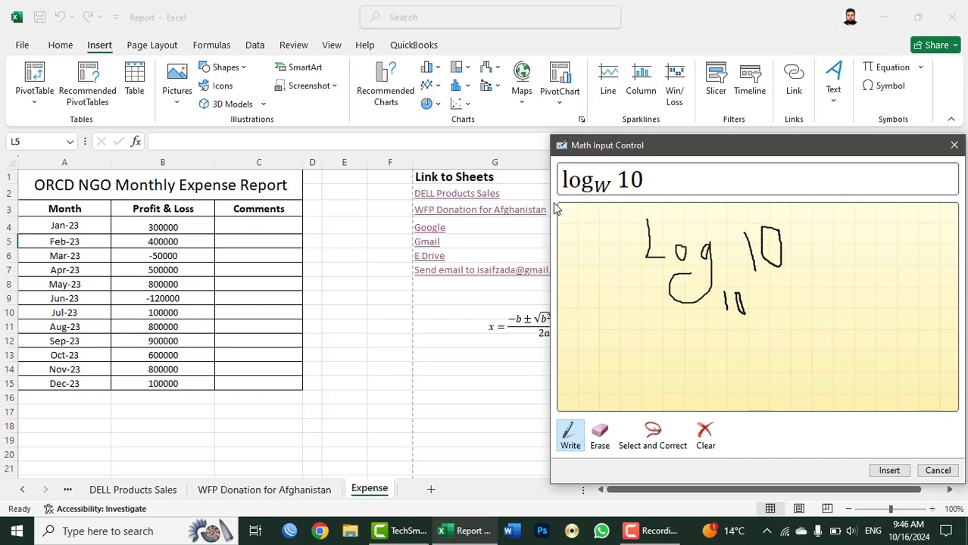
pyautogui.click(711, 433)
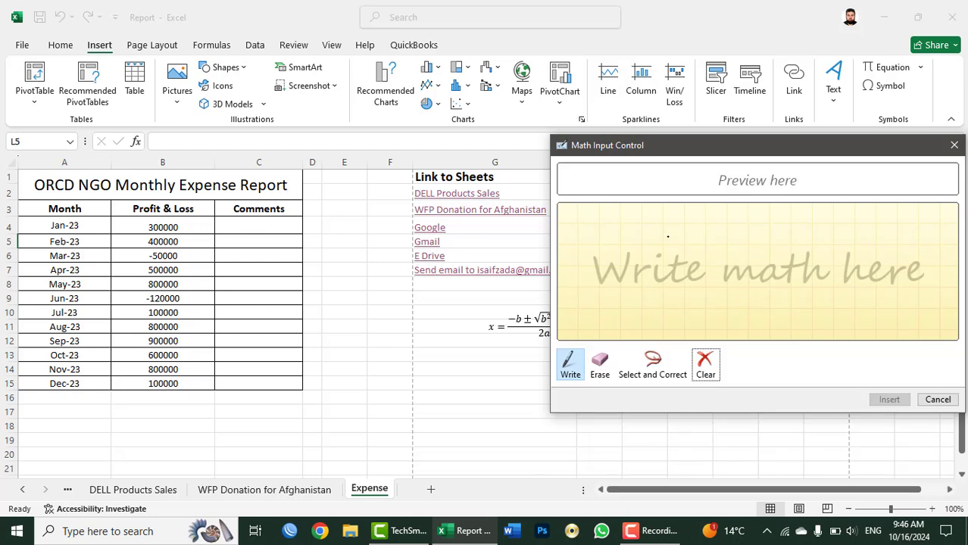
pyautogui.moveTo(658, 228); pyautogui.dragTo(662, 265)
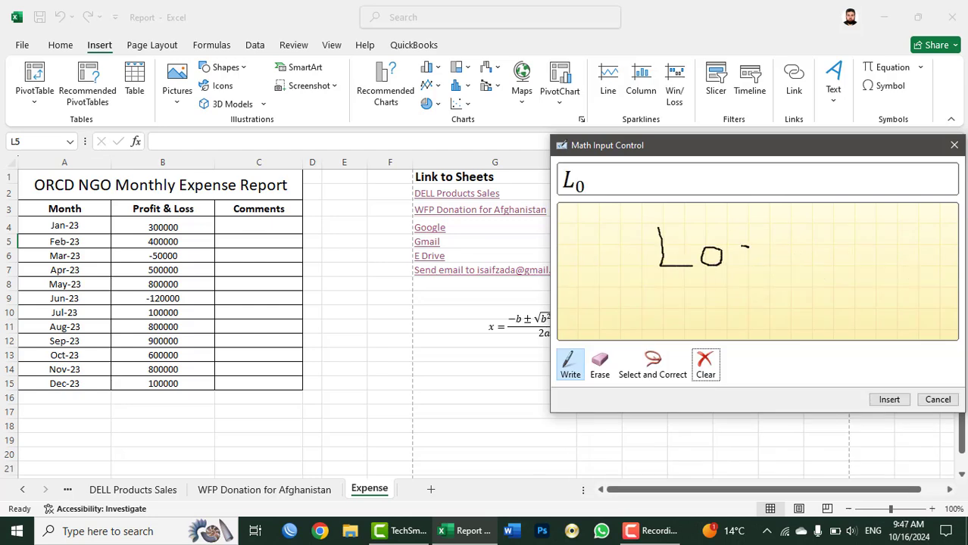
pyautogui.moveTo(741, 247); pyautogui.dragTo(721, 310)
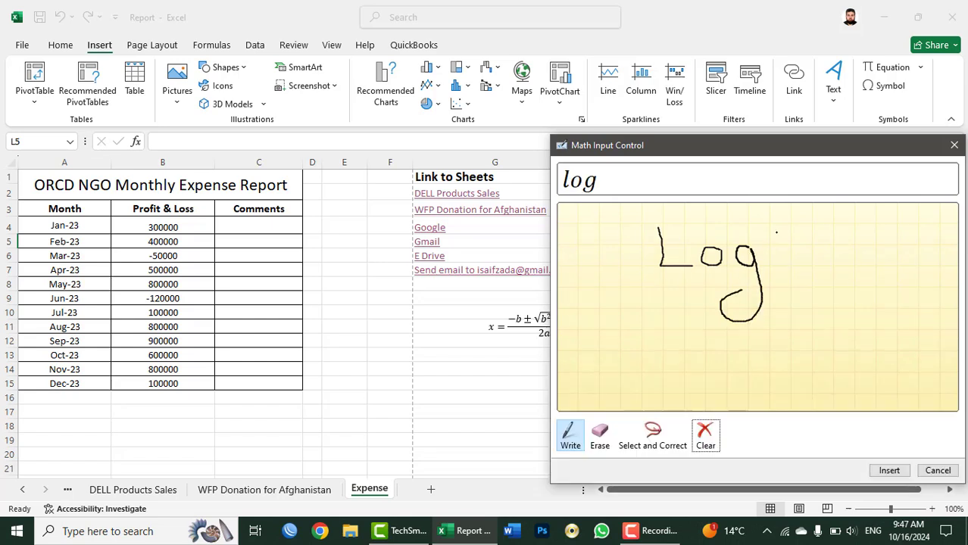
pyautogui.moveTo(818, 237); pyautogui.dragTo(808, 258)
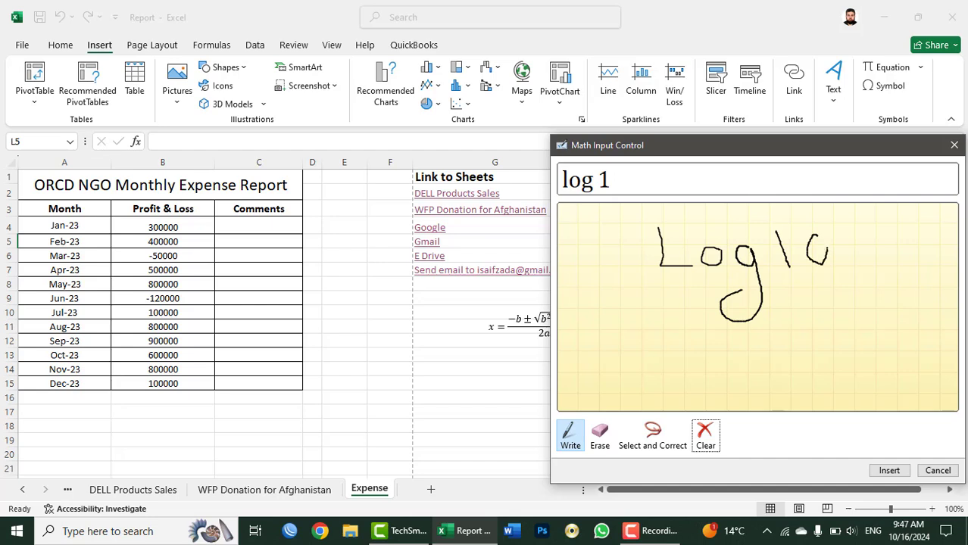
pyautogui.click(850, 272)
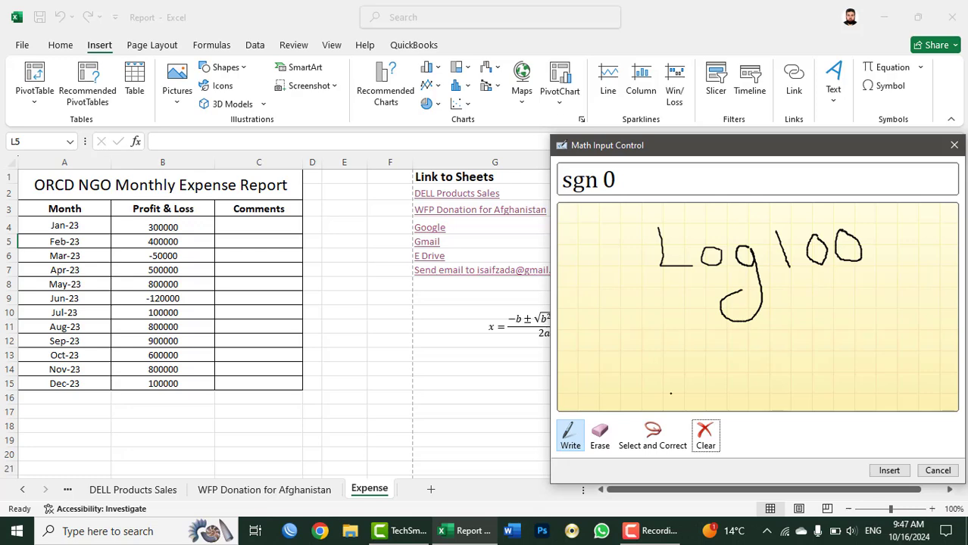
# Insert the misrecognized sgn equation below the quadratic formula, delete it, and show Page Layout
pyautogui.click(887, 469)
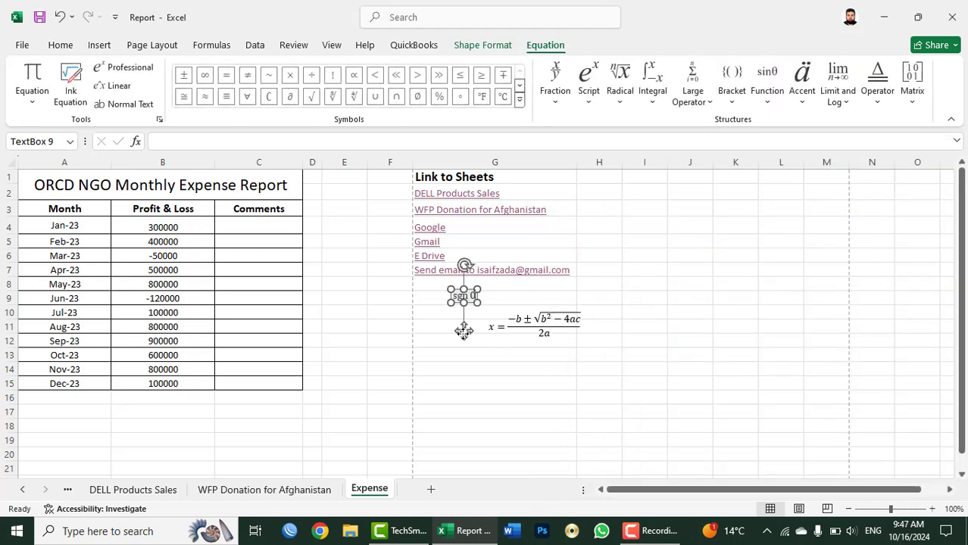
pyautogui.moveTo(463, 331); pyautogui.dragTo(435, 415)
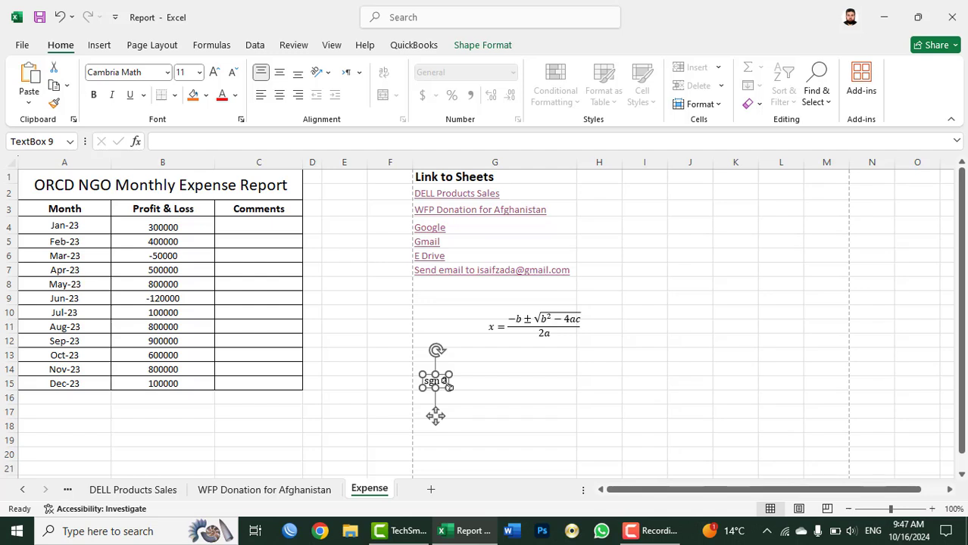
pyautogui.press('Delete')
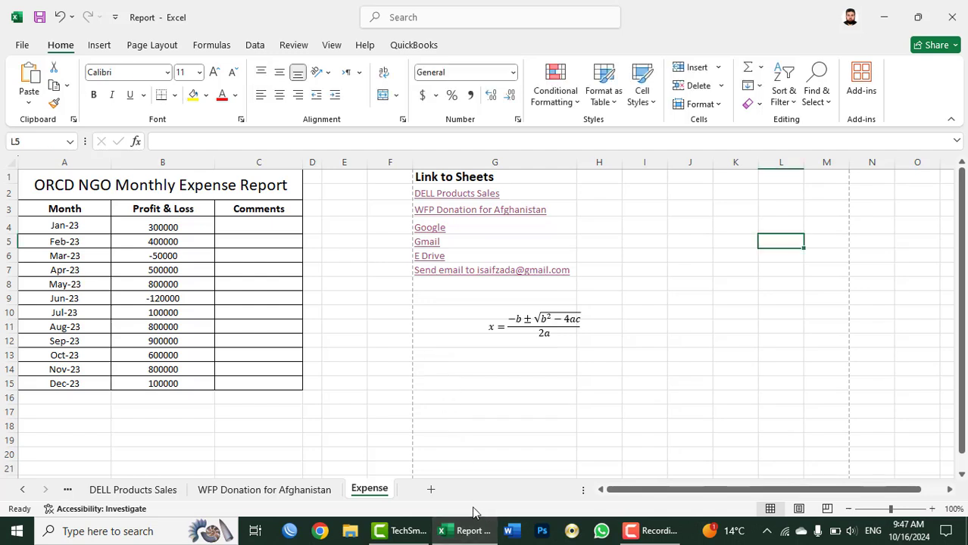
pyautogui.click(101, 46)
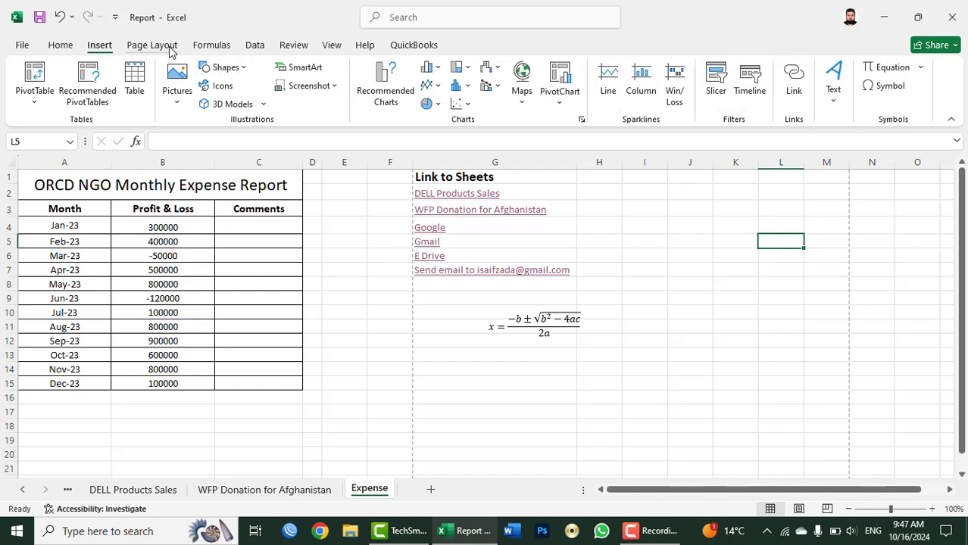
pyautogui.click(172, 51)
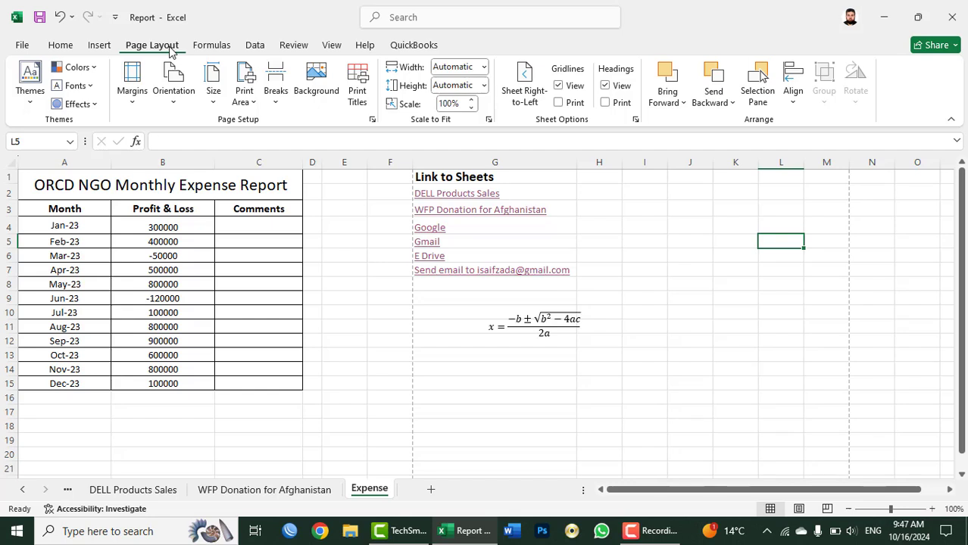